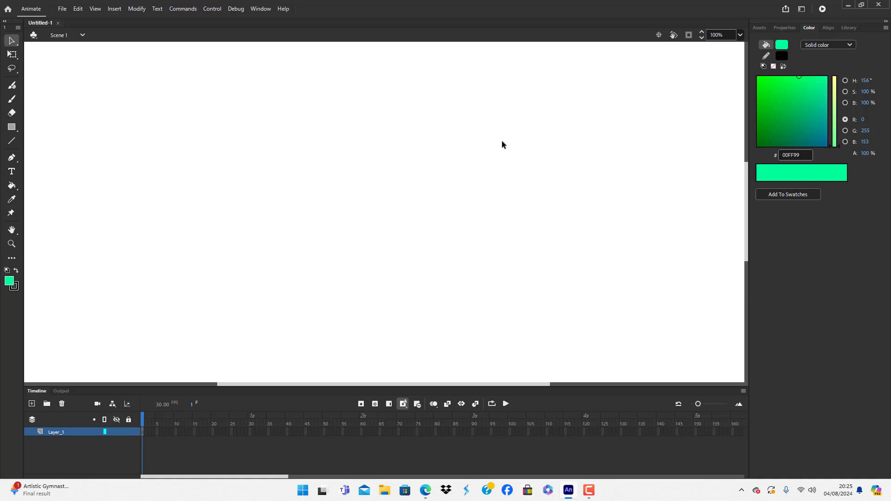
# Draw two straight lines meeting in a point as the nose's bridge and underside, and bend the lower line slightly upward
pyautogui.click(740, 35)
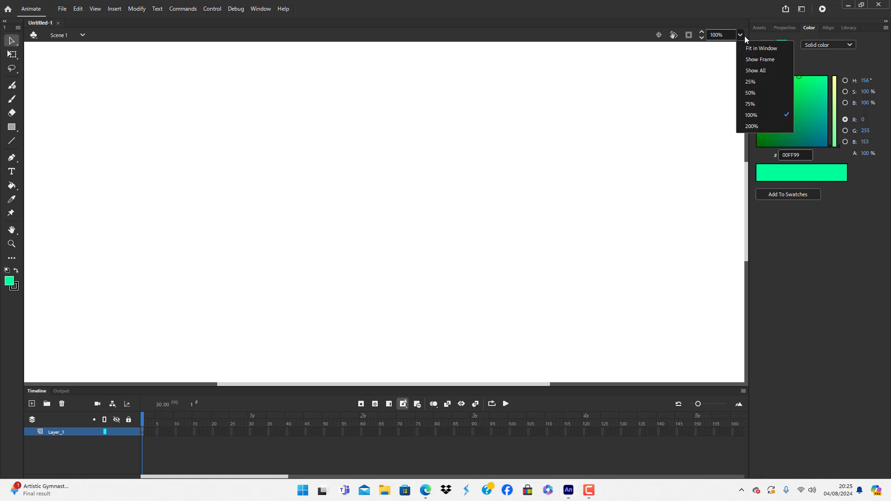
pyautogui.click(764, 102)
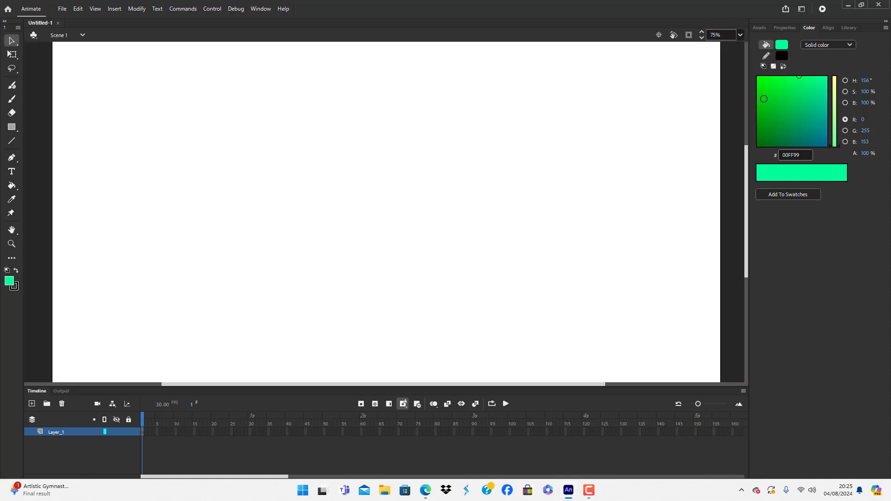
pyautogui.click(15, 141)
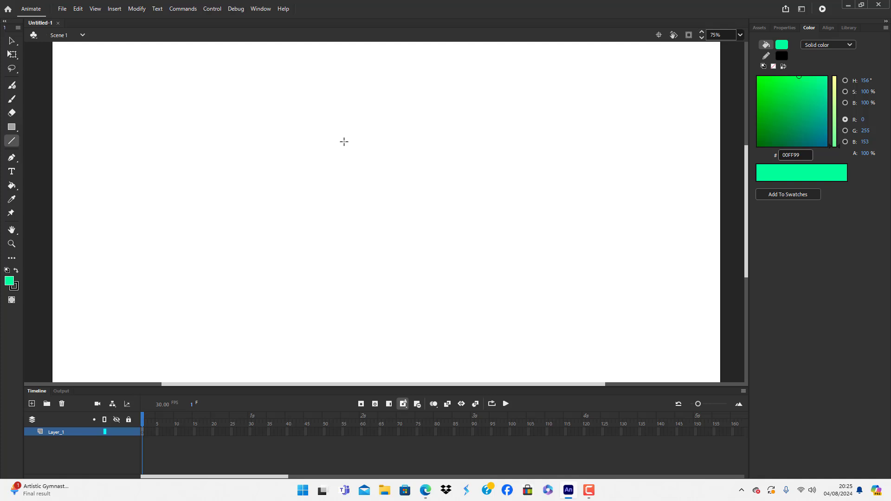
pyautogui.moveTo(359, 114)
pyautogui.mouseDown()
pyautogui.moveTo(423, 212)
pyautogui.moveTo(343, 188)
pyautogui.mouseUp()
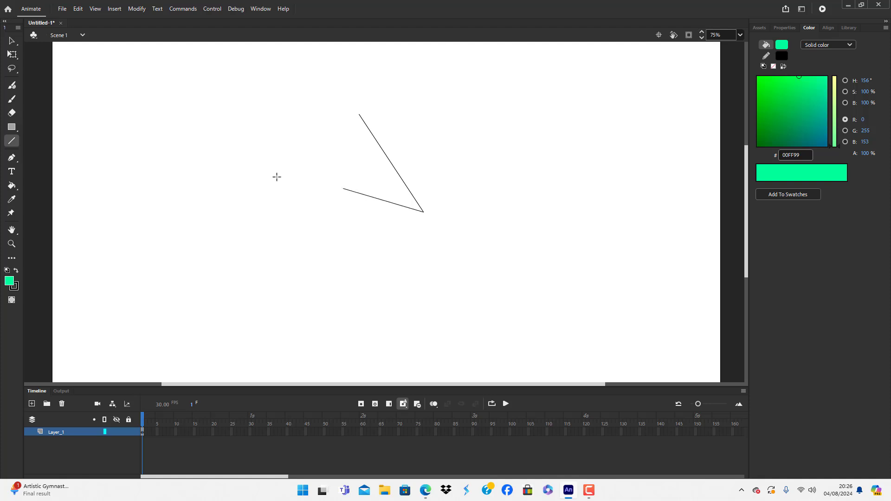
pyautogui.click(12, 41)
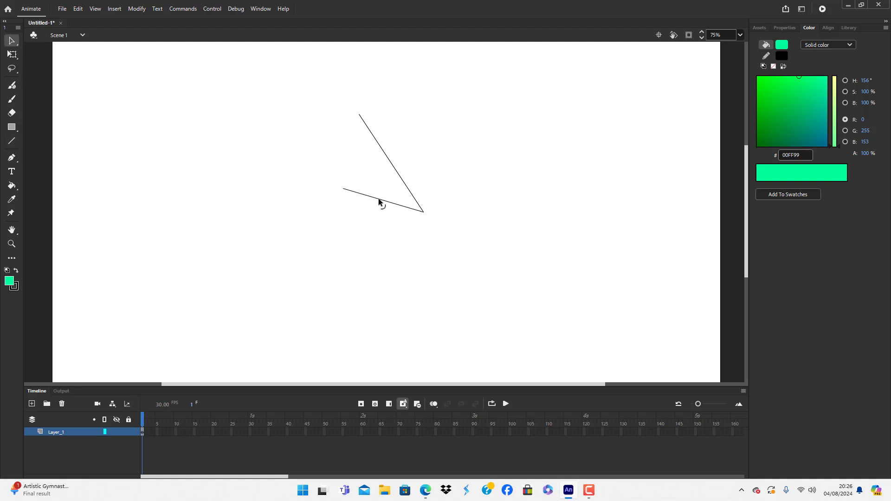
pyautogui.moveTo(378, 200); pyautogui.dragTo(380, 194)
# Draw a line from the middle of the underside curve down and outward, and bend it into an upward arc
pyautogui.click(12, 141)
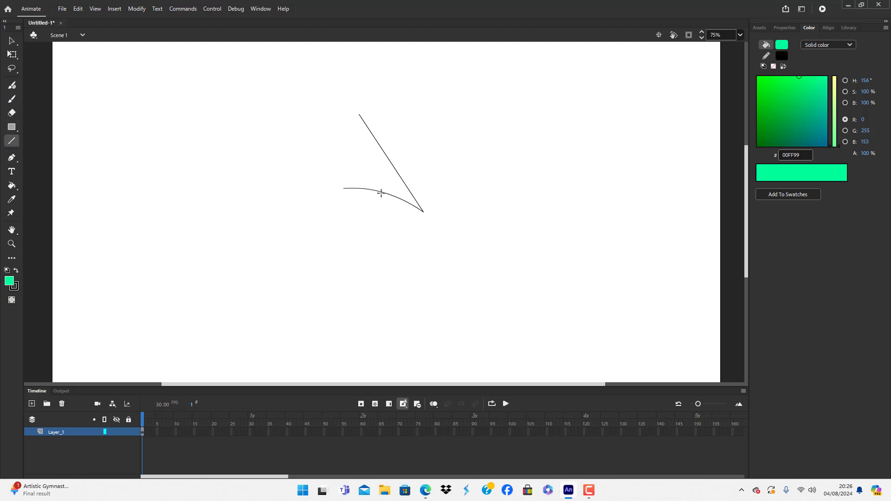
pyautogui.moveTo(381, 192); pyautogui.dragTo(315, 223)
pyautogui.click(11, 41)
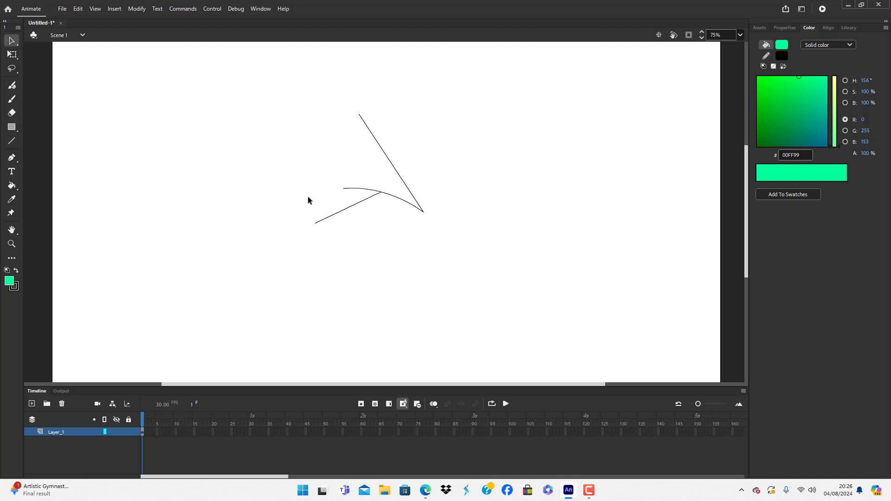
pyautogui.moveTo(346, 207); pyautogui.dragTo(340, 196)
# Convert all the connected nose lines into a Movie Clip symbol named nose
pyautogui.doubleClick(396, 196)
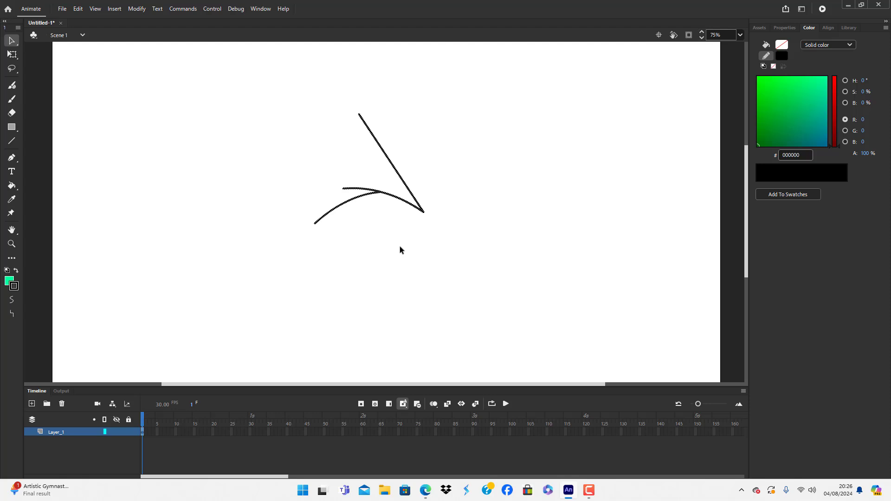
pyautogui.press('F8')
pyautogui.press('BackSpace')
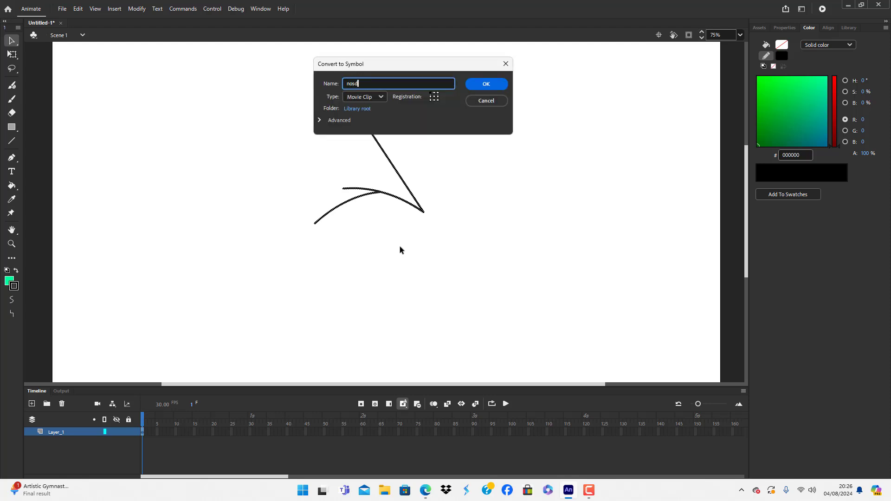
pyautogui.write('nose')
pyautogui.press('Return')
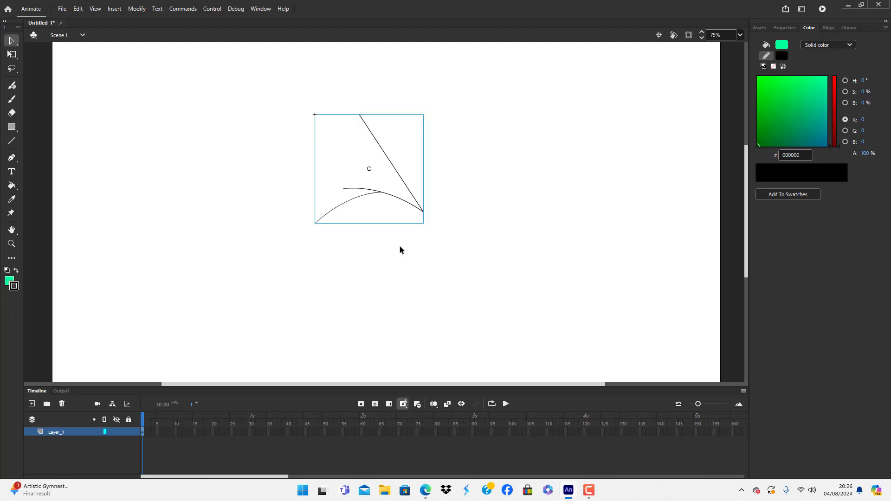
pyautogui.click(420, 283)
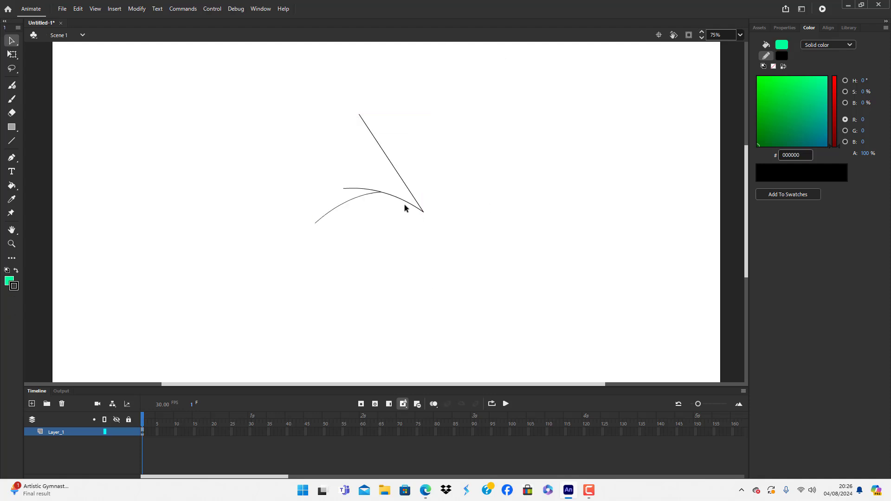
# Open the nose symbol for editing and convert its slanted bridge line to a fill
pyautogui.doubleClick(396, 200)
pyautogui.click(386, 236)
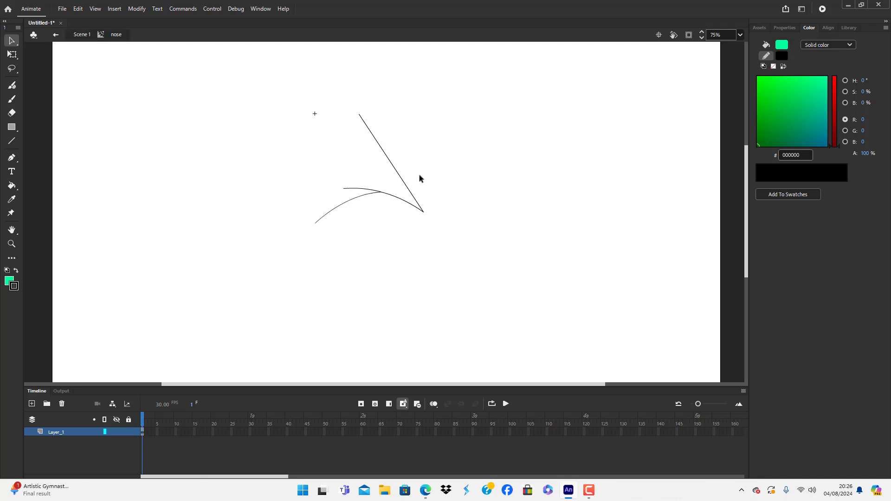
pyautogui.click(402, 181)
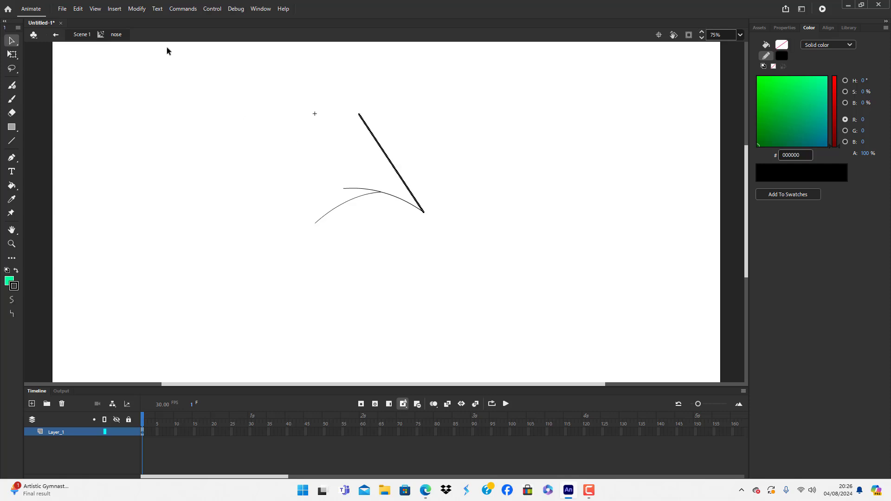
pyautogui.click(137, 9)
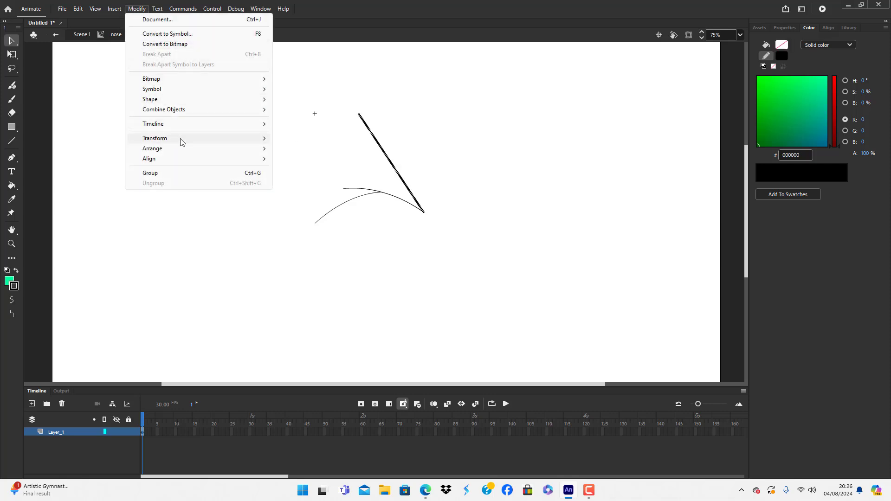
pyautogui.moveTo(190, 100)
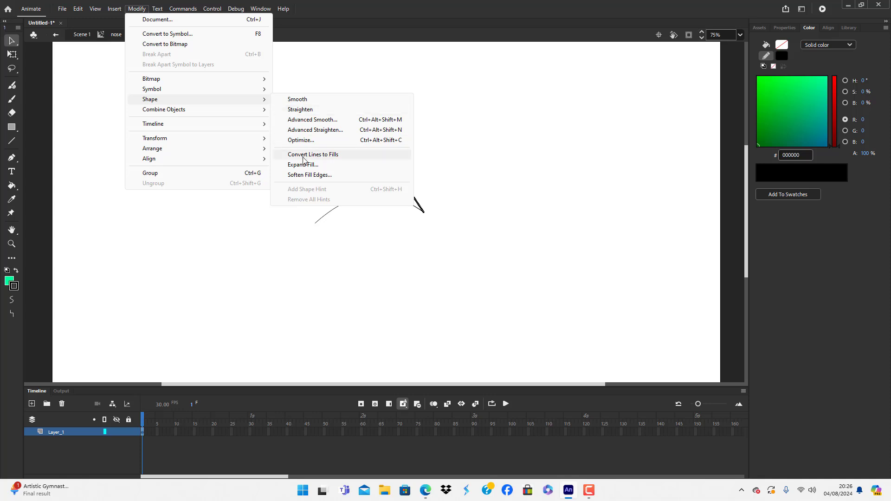
pyautogui.click(327, 156)
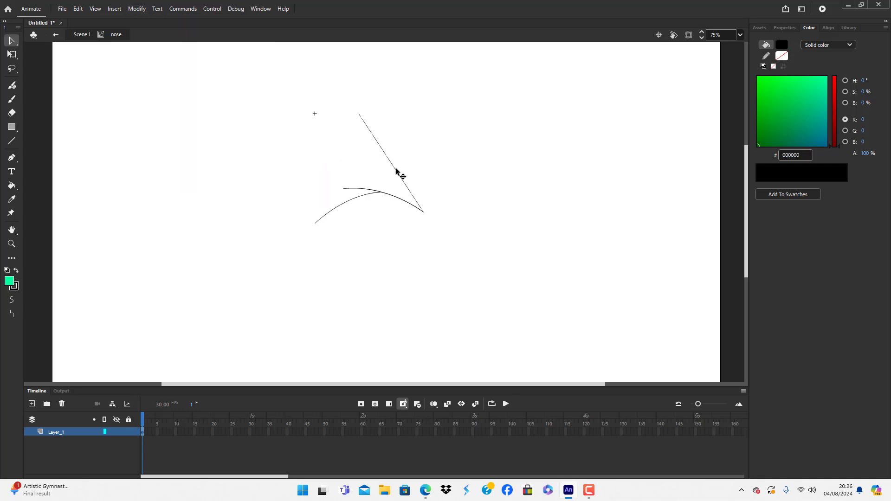
pyautogui.moveTo(398, 173); pyautogui.dragTo(404, 174)
pyautogui.click(436, 178)
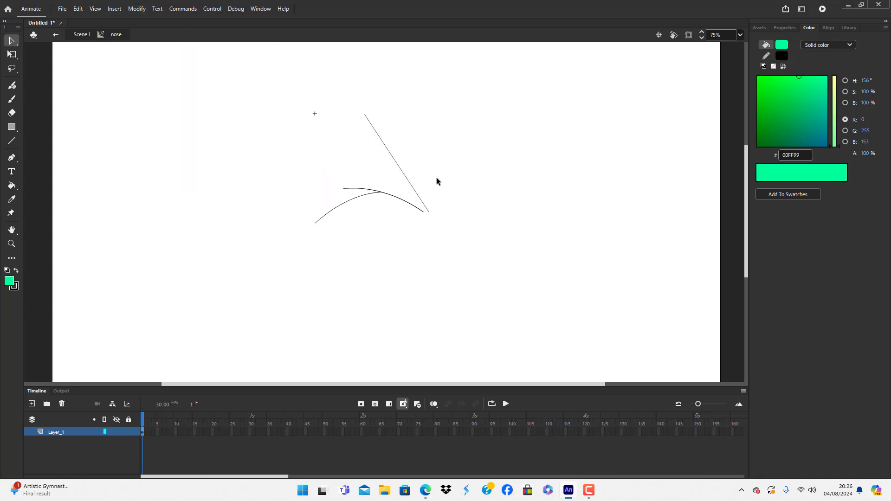
pyautogui.hotkey('ctrl', 'z')
pyautogui.hotkey('ctrl', 'z')
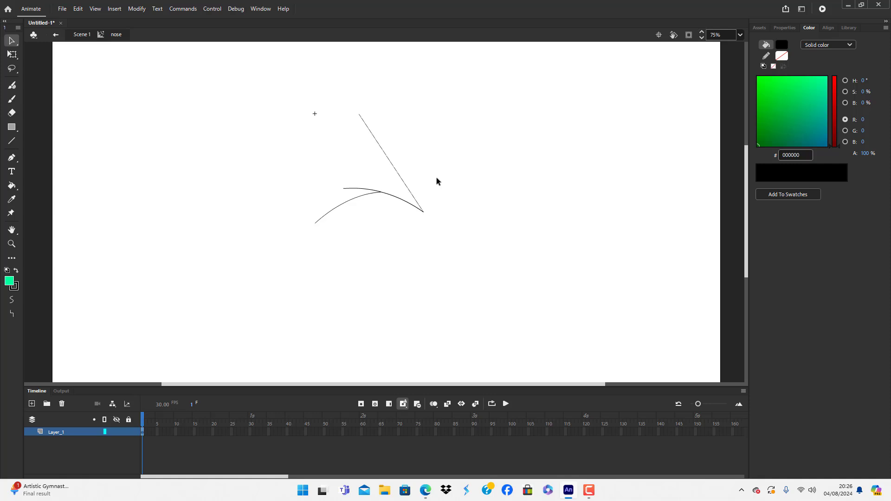
# Bulge the outer edge of the bridge fill so the stroke is thick in the middle and tapers at both ends
pyautogui.click(466, 170)
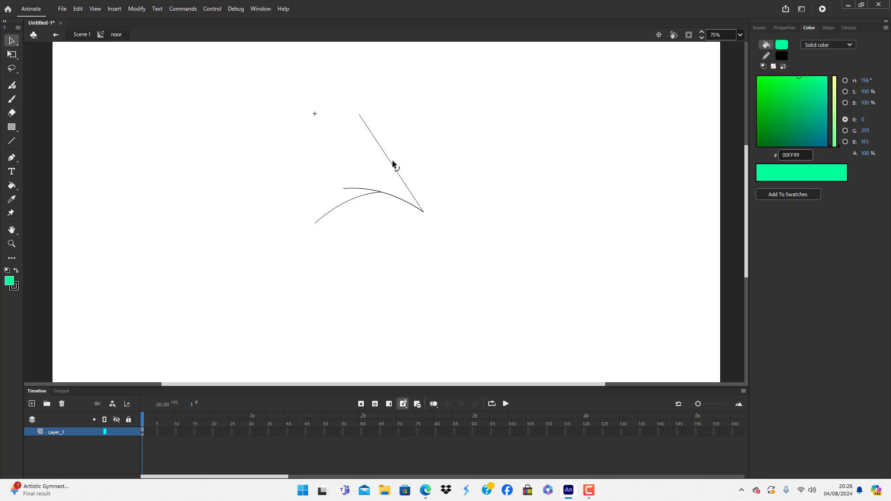
pyautogui.moveTo(400, 162); pyautogui.dragTo(398, 159)
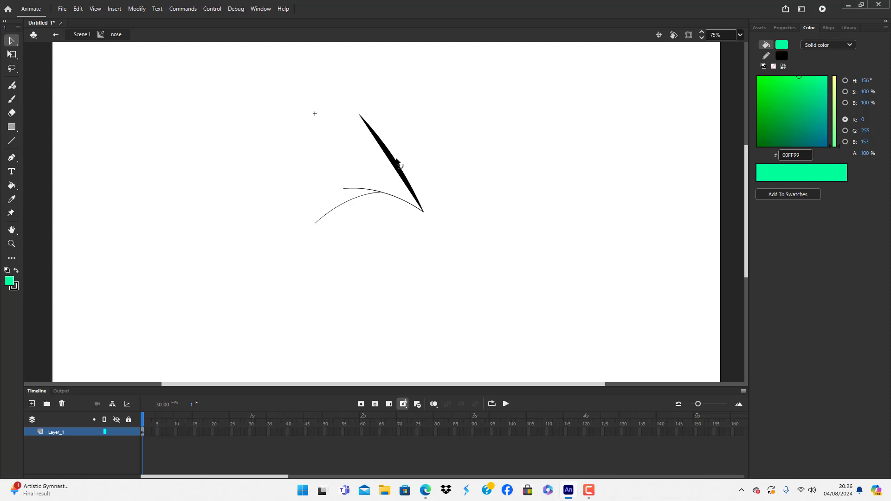
# Convert the connected curved lines under the nose to fills
pyautogui.doubleClick(401, 200)
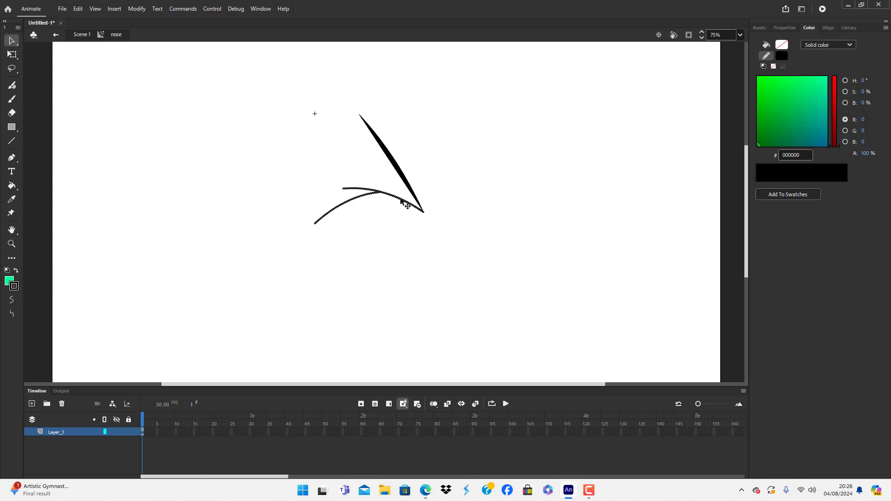
pyautogui.click(136, 10)
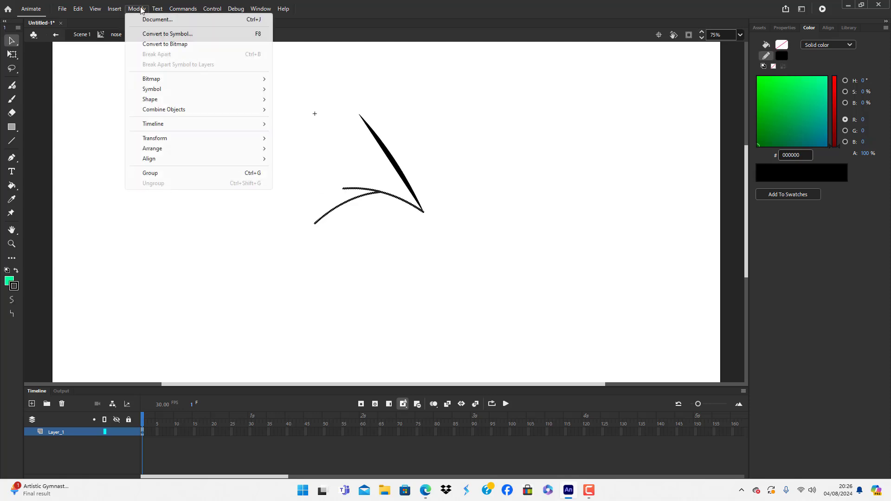
pyautogui.moveTo(175, 99)
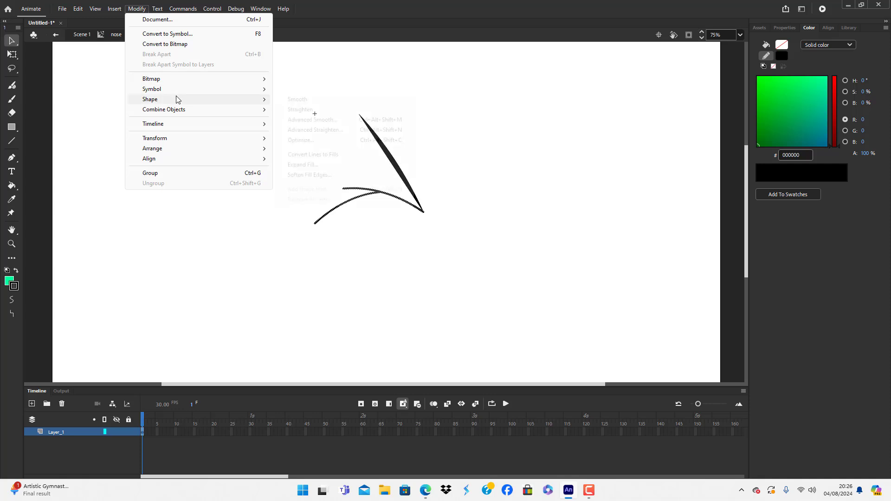
pyautogui.click(306, 155)
pyautogui.click(391, 205)
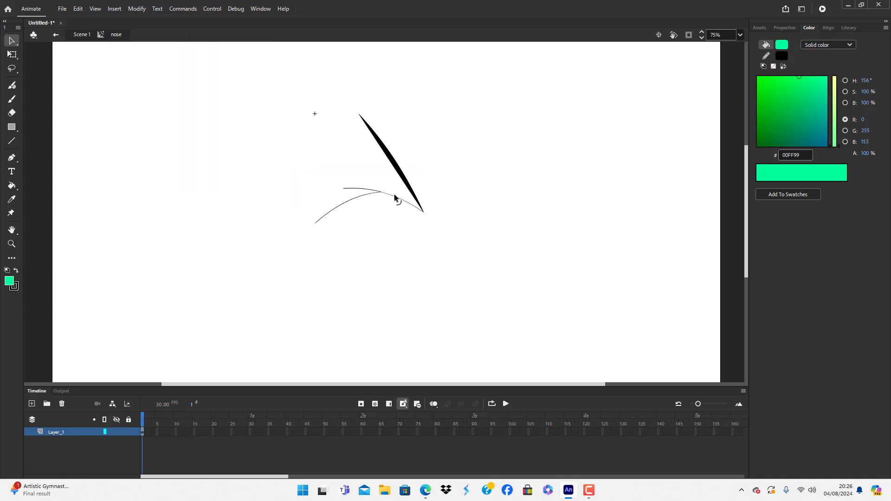
# Thicken the middles of the curved strokes under the nose by bending their edges, and return to Scene 1
pyautogui.moveTo(394, 194)
pyautogui.mouseDown()
pyautogui.moveTo(367, 188)
pyautogui.moveTo(363, 197)
pyautogui.mouseUp()
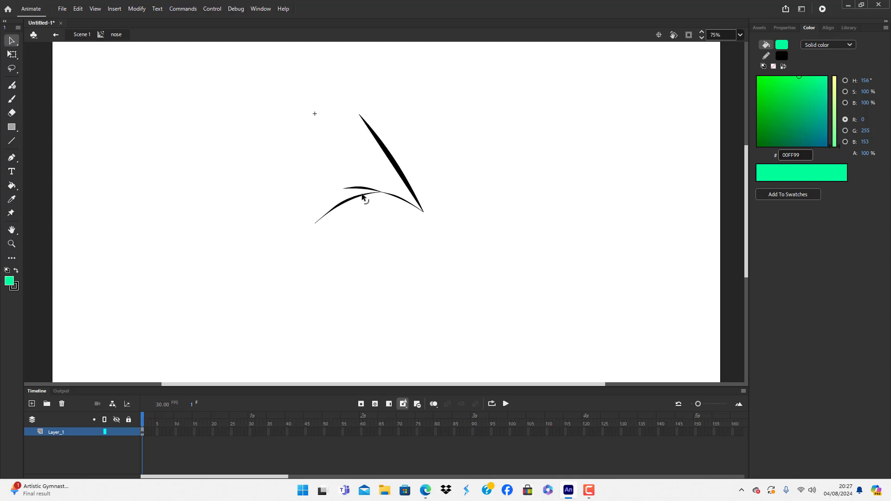
pyautogui.doubleClick(371, 255)
pyautogui.click(381, 260)
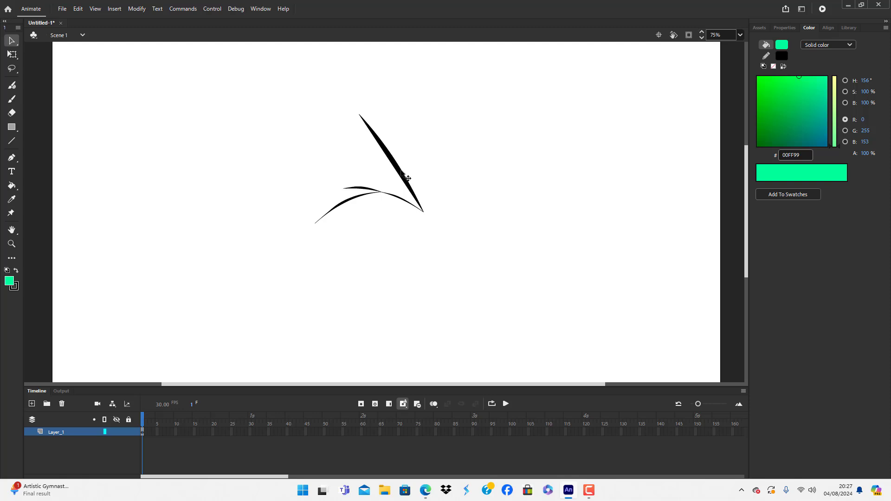
# Move the nose symbol down and slightly right to near the middle of the stage
pyautogui.moveTo(408, 178); pyautogui.dragTo(429, 232)
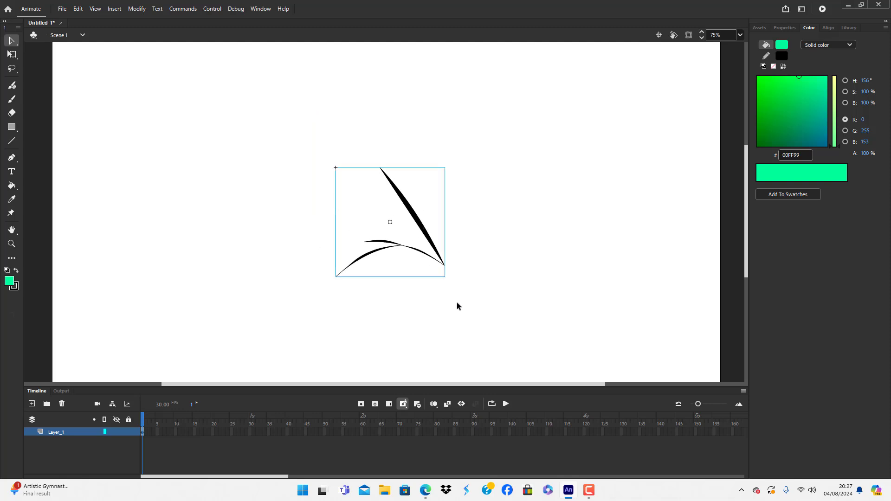
pyautogui.click(457, 306)
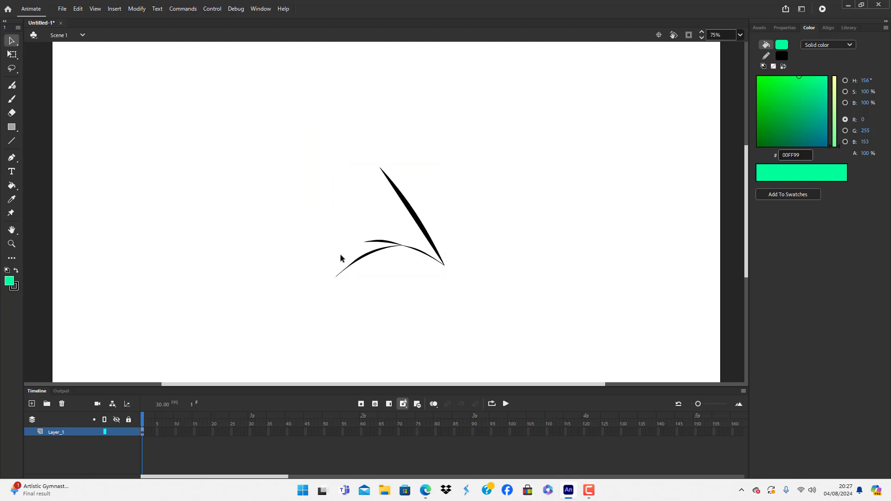
pyautogui.doubleClick(432, 239)
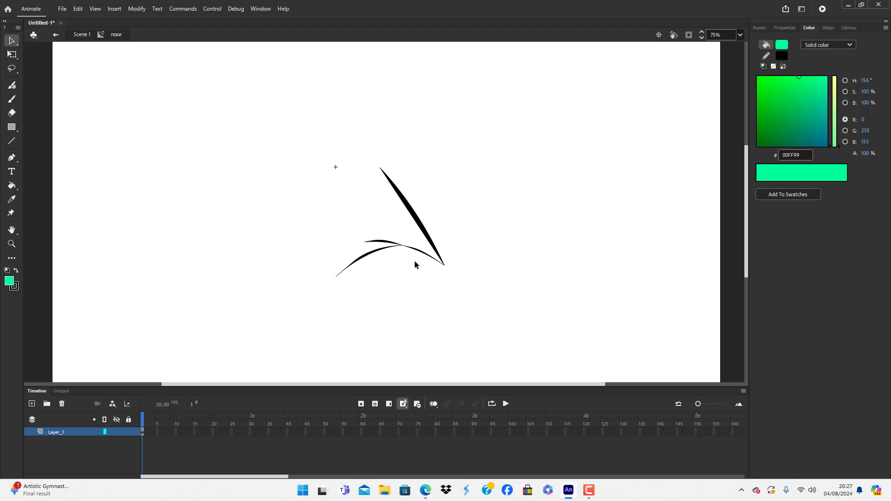
pyautogui.doubleClick(413, 274)
pyautogui.click(381, 297)
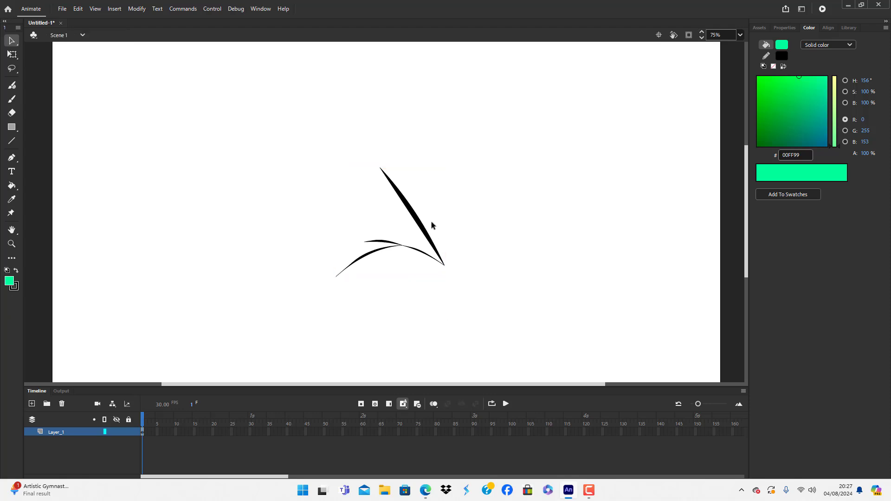
# Scale the nose symbol down to about three quarters of its size around its centre with Free Transform
pyautogui.click(739, 35)
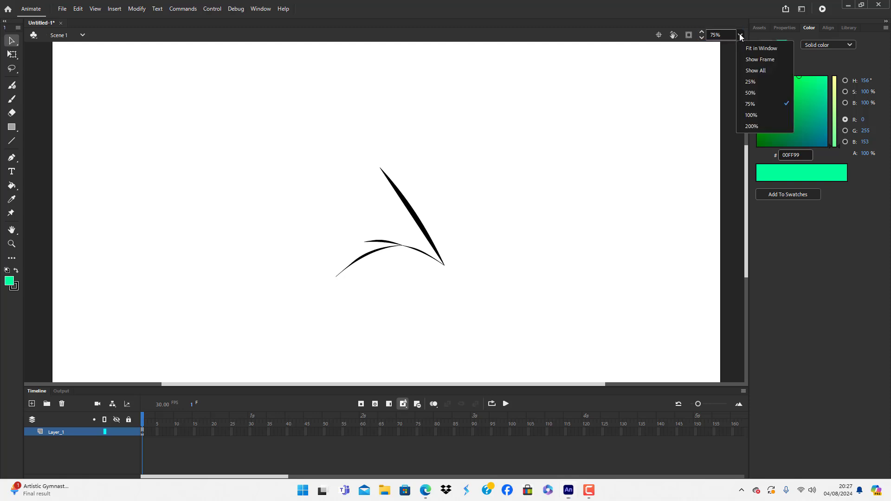
pyautogui.click(755, 93)
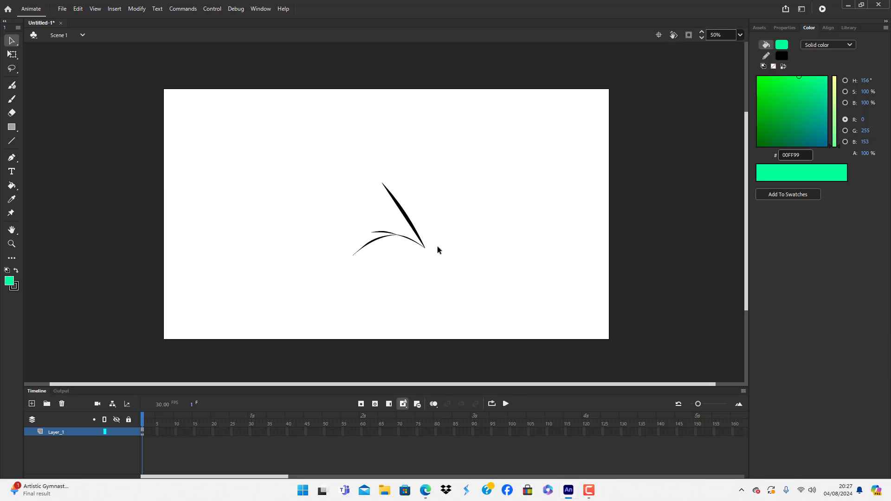
pyautogui.click(411, 221)
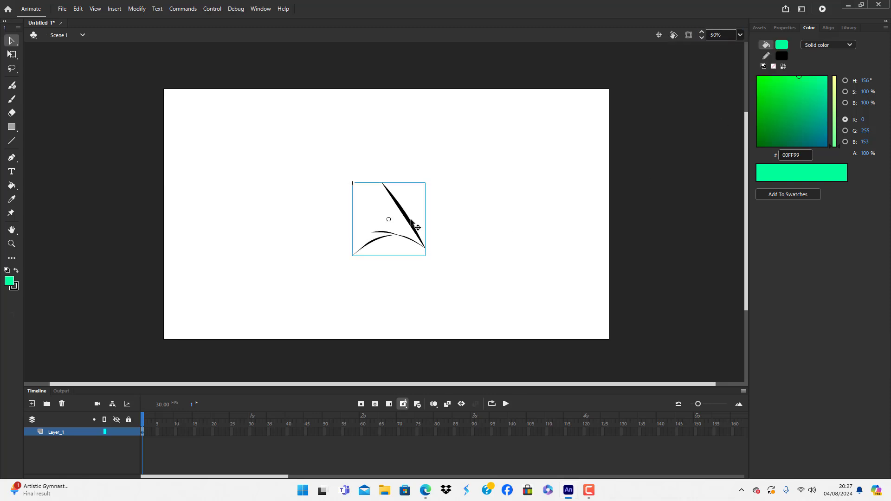
pyautogui.press('q')
pyautogui.moveTo(425, 183); pyautogui.dragTo(418, 189)
pyautogui.click(441, 242)
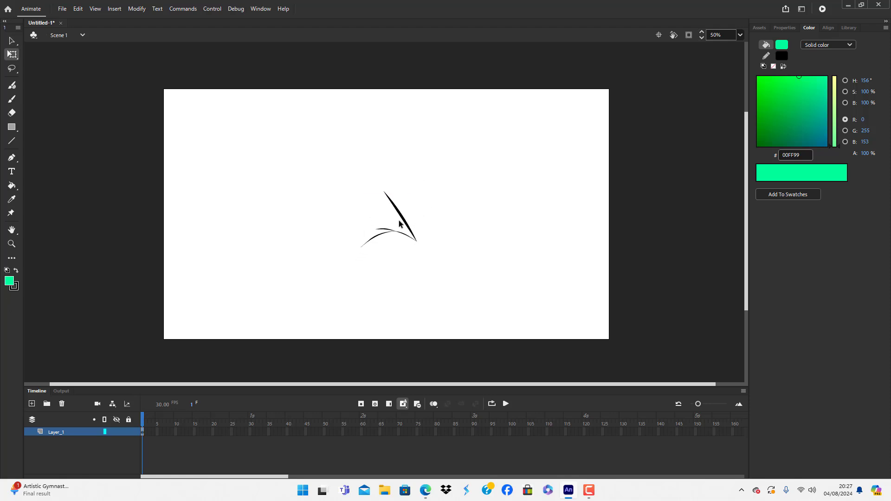
# Draw a horizontal straight line just above the nose, a little over half the stage's width
pyautogui.click(13, 142)
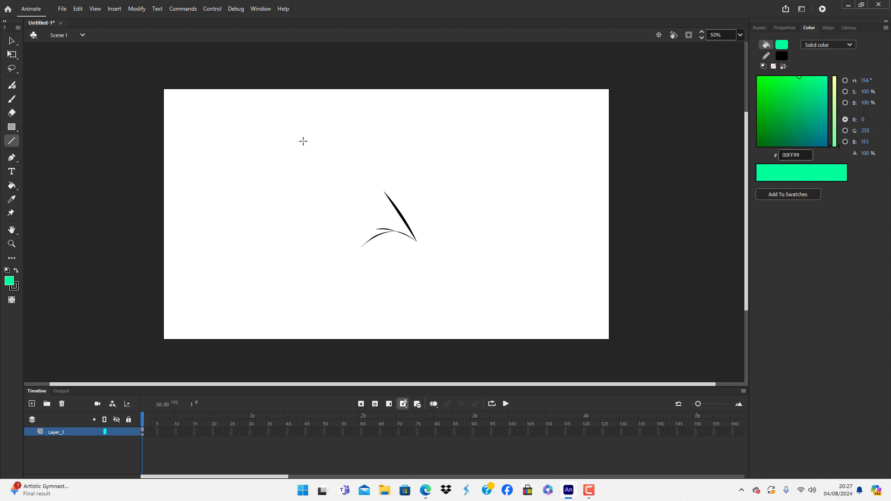
pyautogui.moveTo(272, 178); pyautogui.dragTo(515, 178)
pyautogui.click(12, 41)
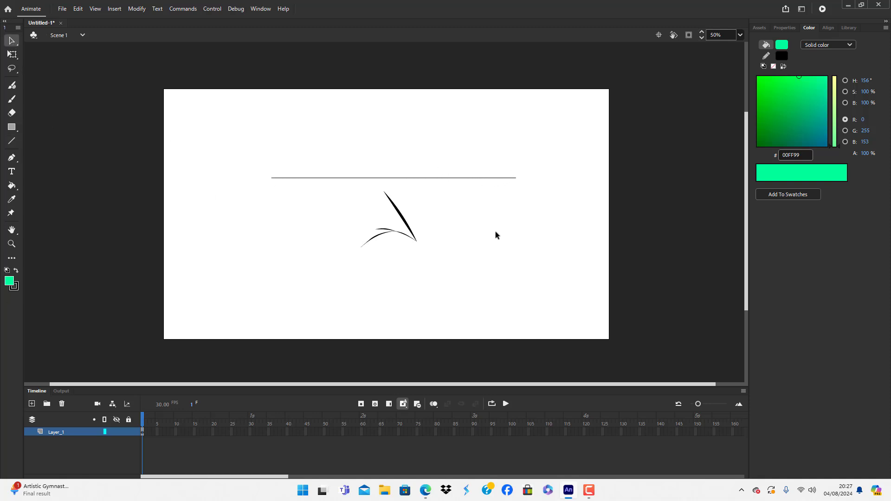
# Convert the horizontal line above the nose to a movie clip symbol named marker
pyautogui.click(409, 178)
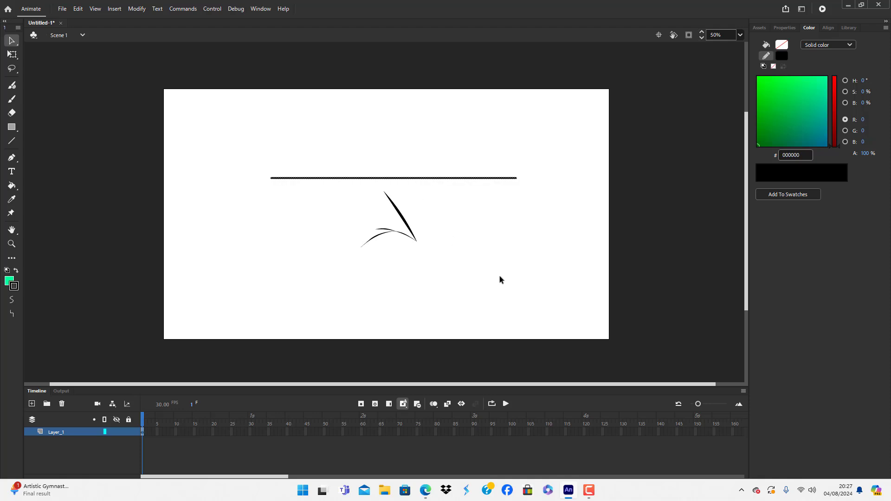
pyautogui.press('F8')
pyautogui.press('BackSpace')
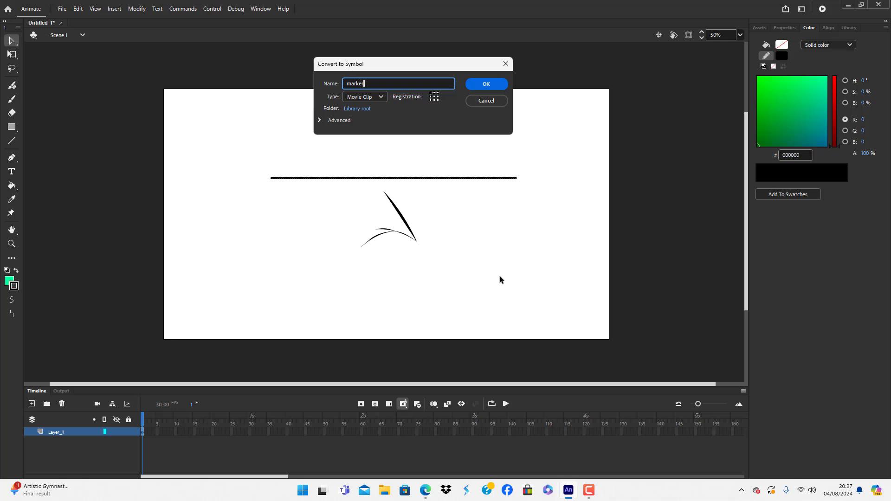
pyautogui.press('Return')
pyautogui.click(499, 276)
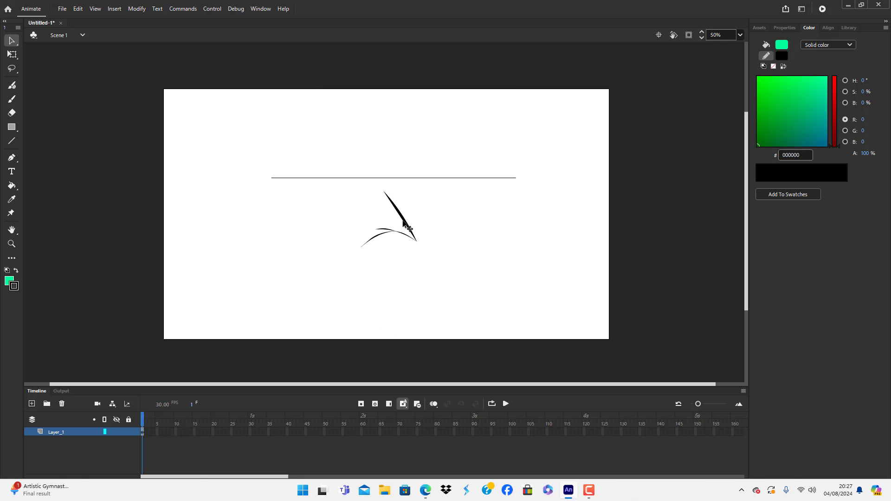
# Move the horizontal marker line slightly left, keeping its height above the nose
pyautogui.click(471, 178)
pyautogui.moveTo(471, 178); pyautogui.dragTo(443, 183)
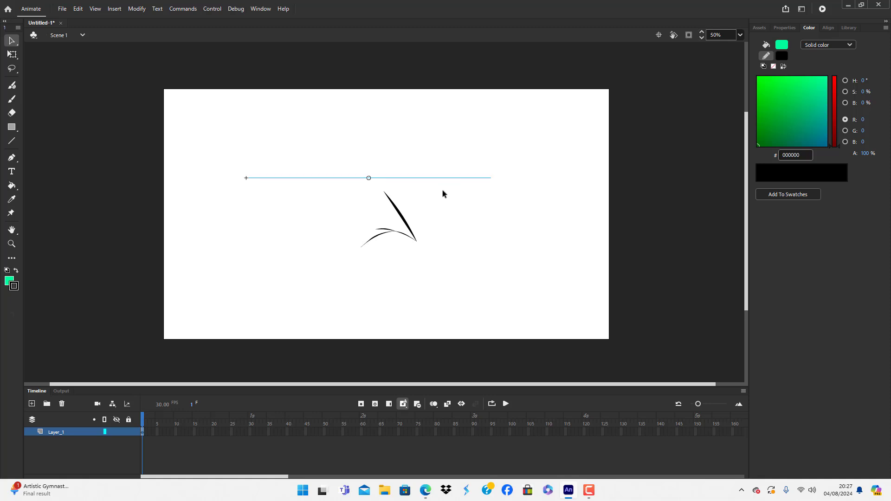
pyautogui.click(476, 270)
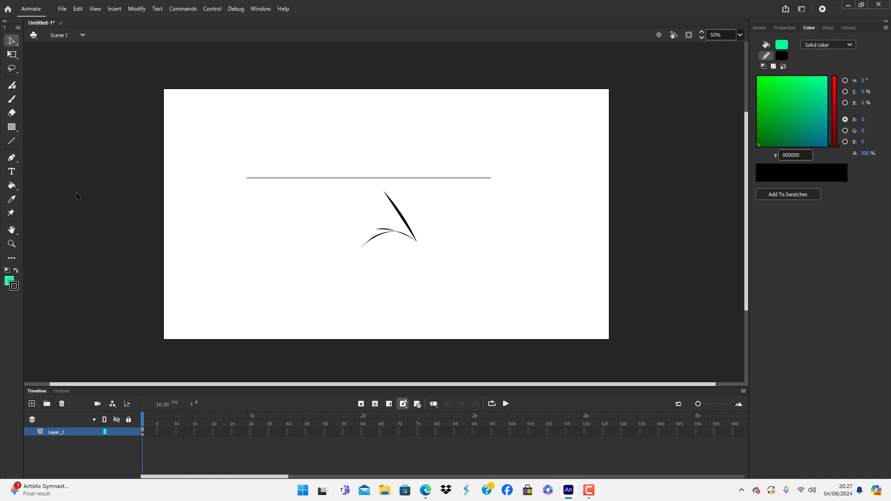
# Draw a slanted straight line from the top of the nose up and left across the marker line
pyautogui.click(12, 140)
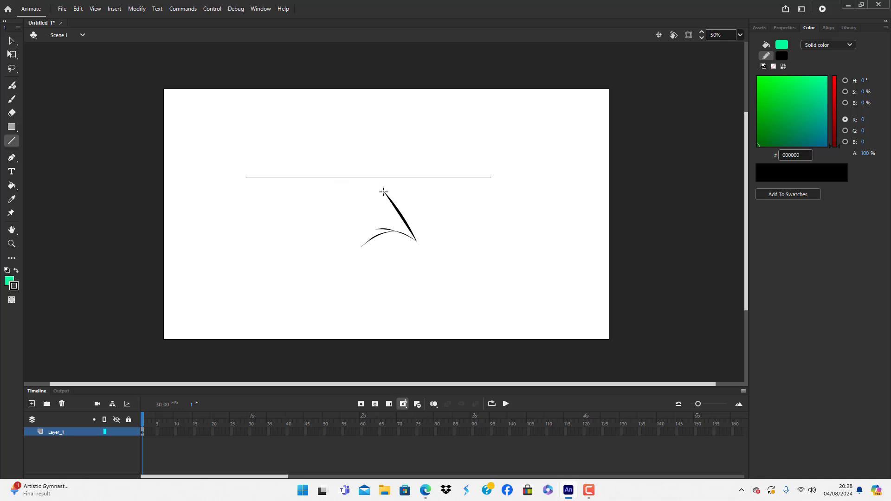
pyautogui.moveTo(384, 191)
pyautogui.mouseDown()
pyautogui.moveTo(370, 179)
pyautogui.moveTo(355, 125)
pyautogui.mouseUp()
pyautogui.click(14, 45)
# Convert the slanted line above the nose to a movie clip symbol named headline
pyautogui.click(370, 161)
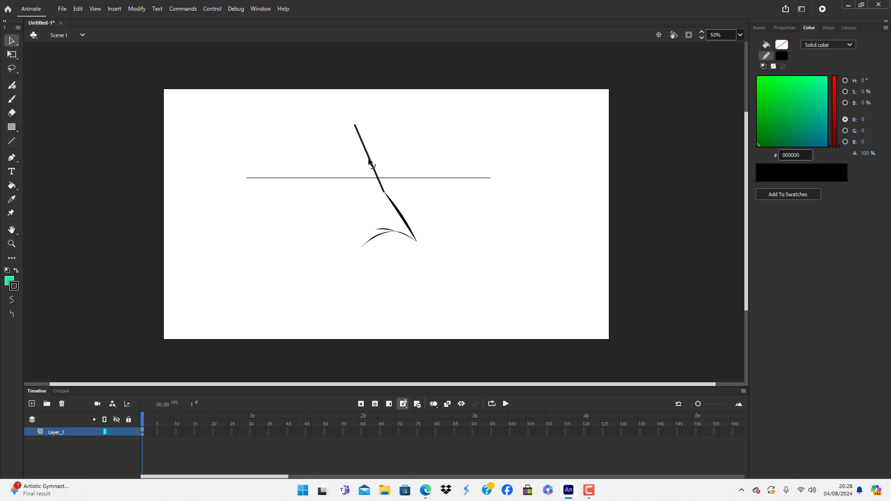
pyautogui.press('F8')
pyautogui.press('BackSpace')
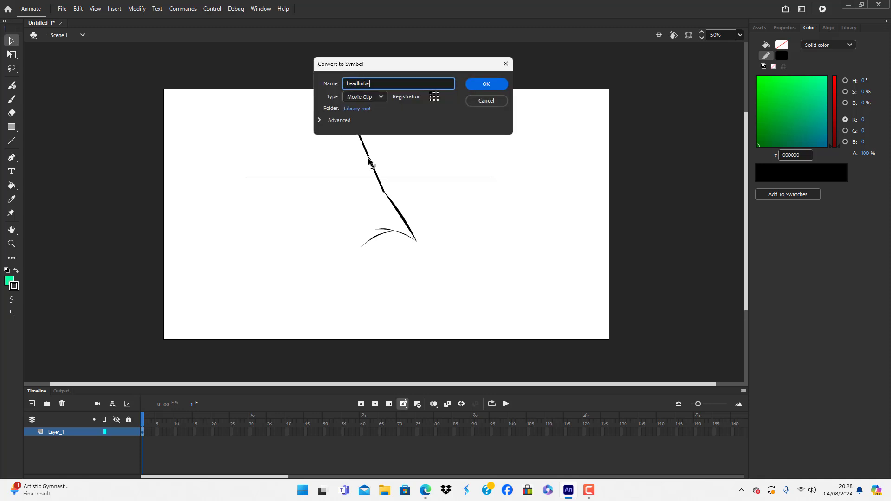
pyautogui.write('headline')
pyautogui.press('Return')
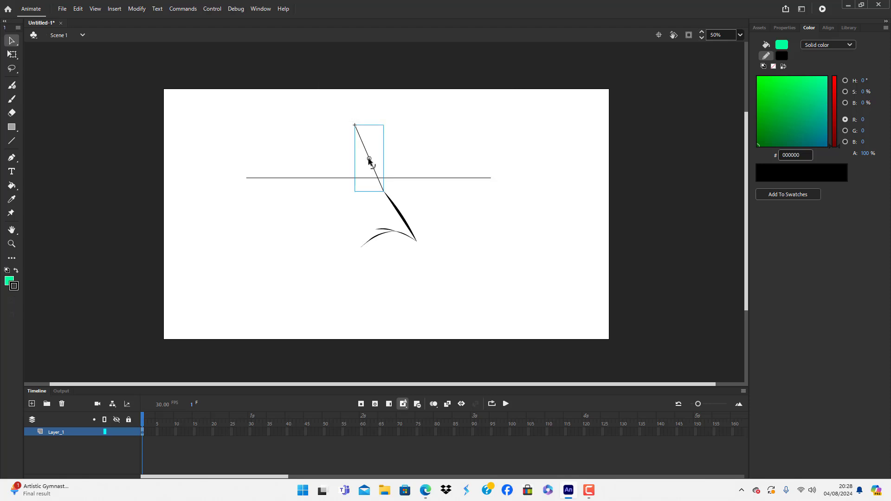
pyautogui.click(400, 251)
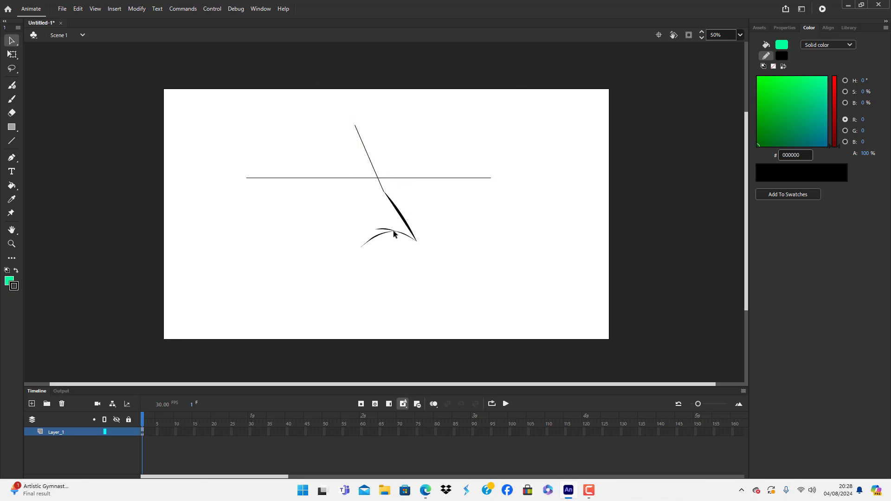
# Open the headline symbol for editing and convert its slanted line to fills
pyautogui.doubleClick(378, 175)
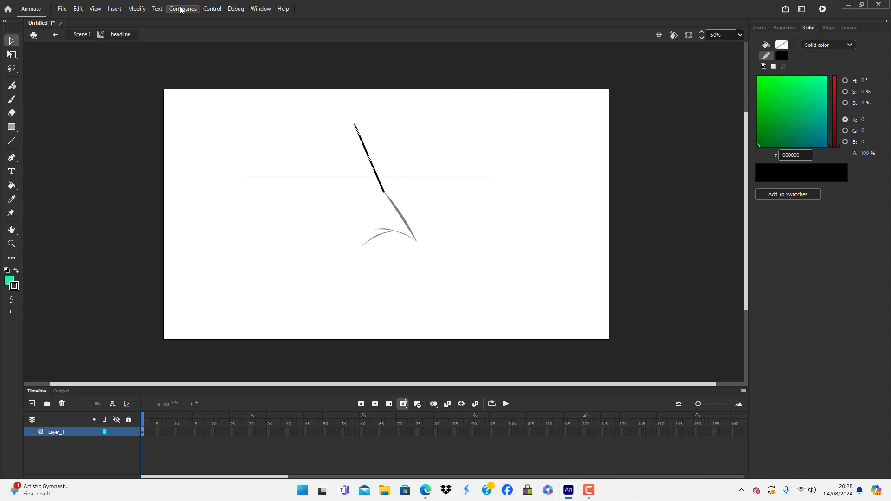
pyautogui.click(138, 9)
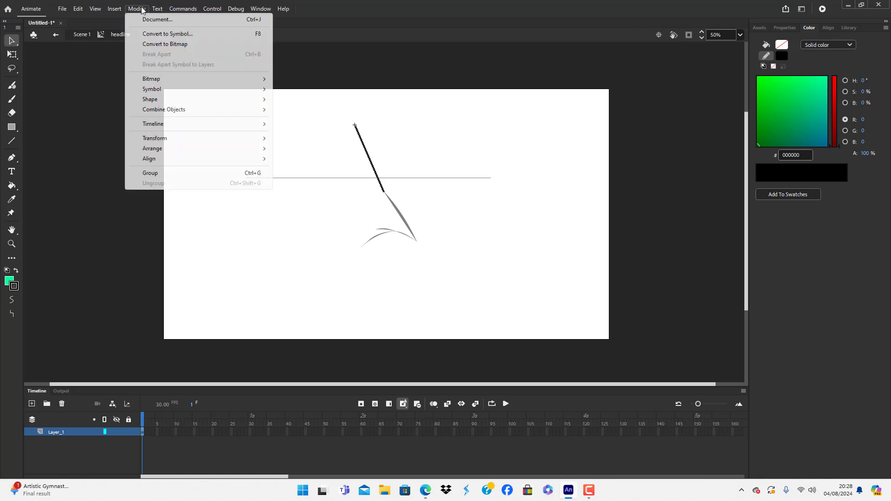
pyautogui.moveTo(168, 100)
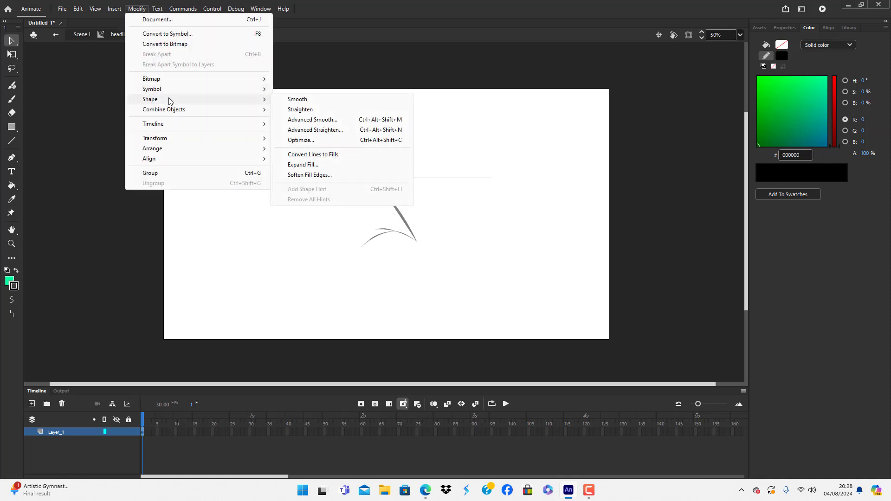
pyautogui.click(336, 154)
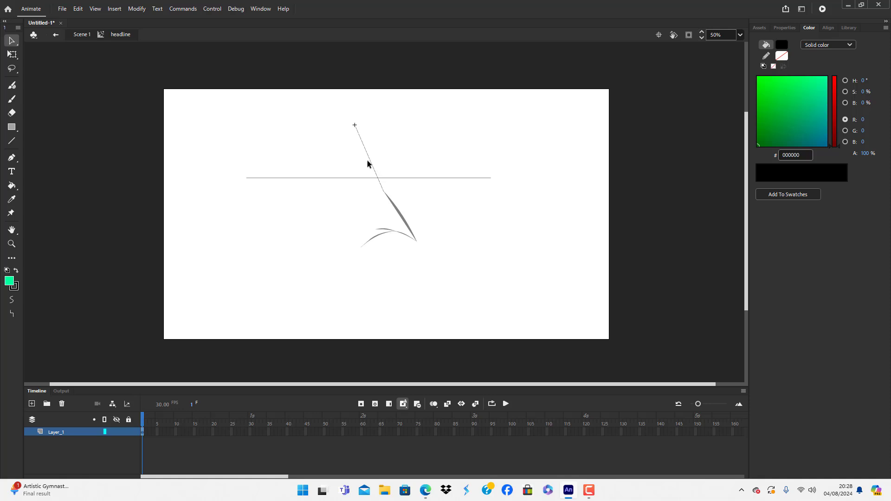
# Shape the headline into a tapered stroke thick in the middle, align its lower end with the nose's top, and return to Scene 1
pyautogui.moveTo(367, 163); pyautogui.dragTo(363, 163)
pyautogui.click(741, 34)
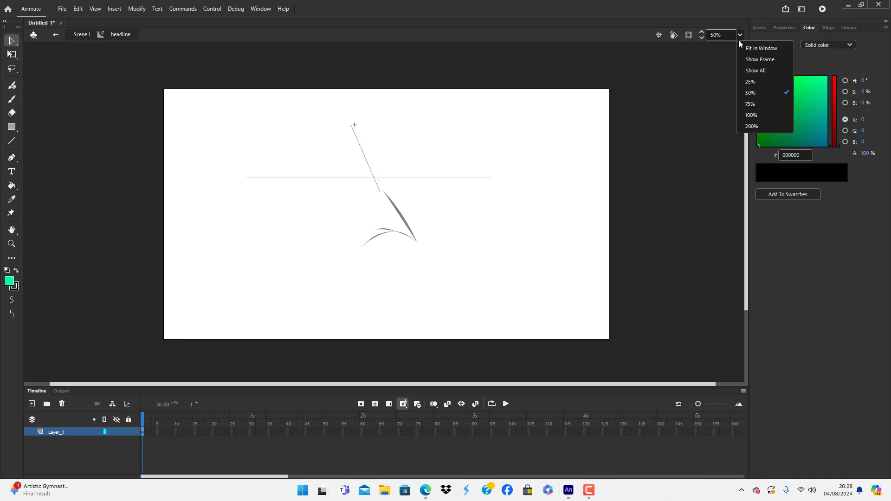
pyautogui.click(760, 105)
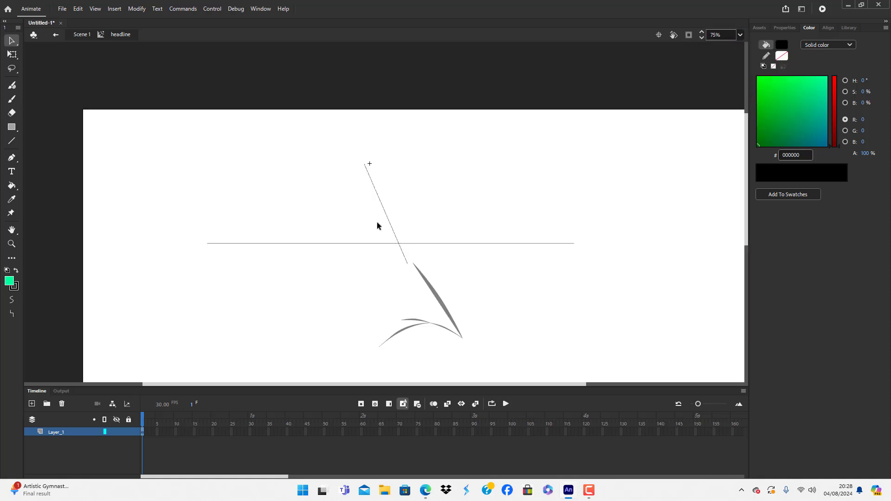
pyautogui.moveTo(392, 226)
pyautogui.mouseDown()
pyautogui.moveTo(404, 223)
pyautogui.moveTo(392, 225)
pyautogui.mouseUp()
pyautogui.click(446, 275)
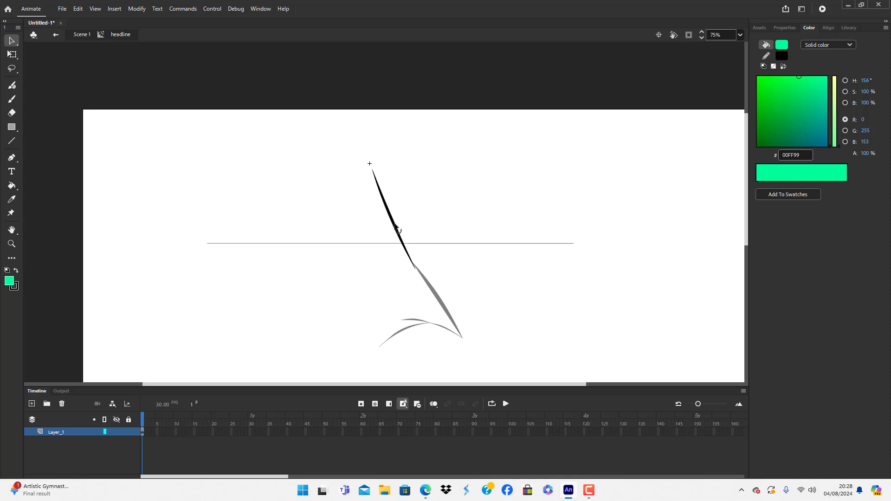
pyautogui.doubleClick(324, 290)
pyautogui.click(325, 290)
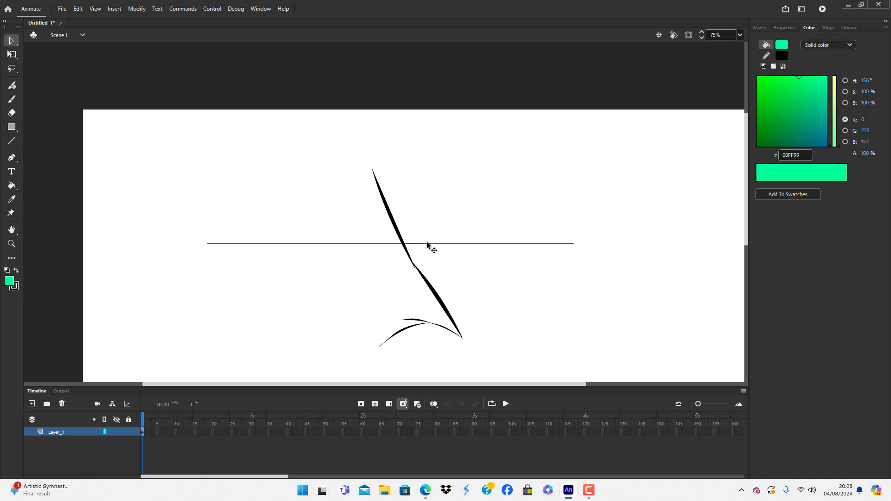
# Nudge the marker line slightly left and the headline stroke slightly right
pyautogui.moveTo(427, 243); pyautogui.dragTo(424, 241)
pyautogui.moveTo(393, 212); pyautogui.dragTo(394, 213)
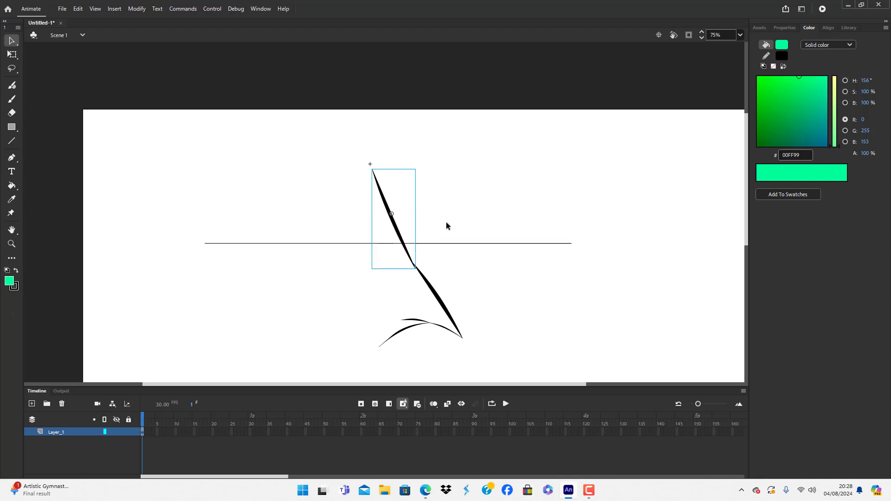
pyautogui.click(446, 222)
# Delete the horizontal line inside the marker symbol and return to Scene 1
pyautogui.click(428, 244)
pyautogui.doubleClick(428, 244)
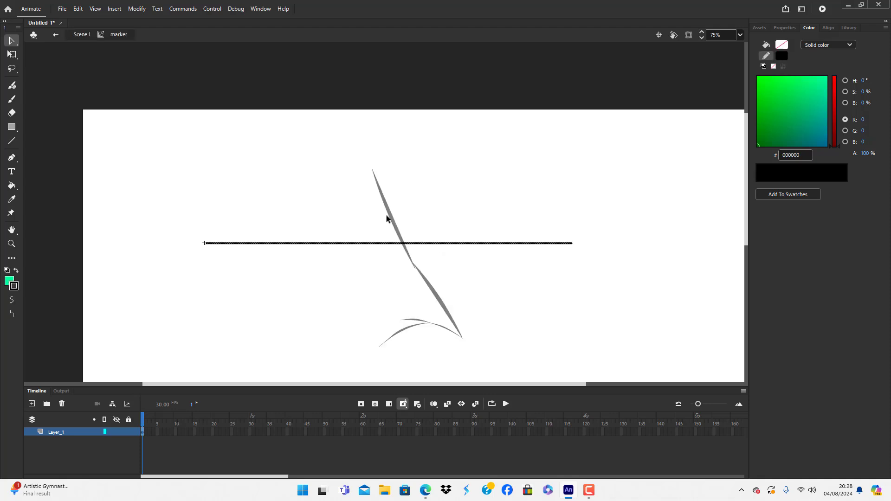
pyautogui.click(432, 236)
pyautogui.click(434, 244)
pyautogui.press('Delete')
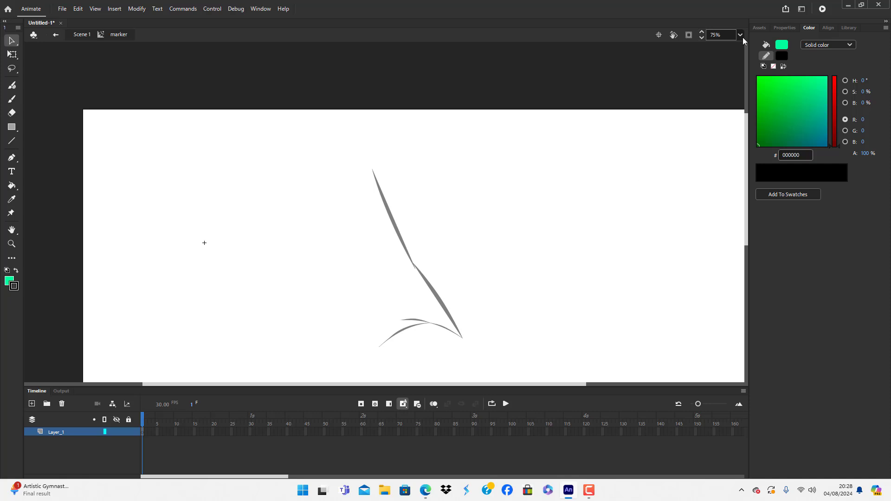
pyautogui.click(741, 35)
pyautogui.click(756, 90)
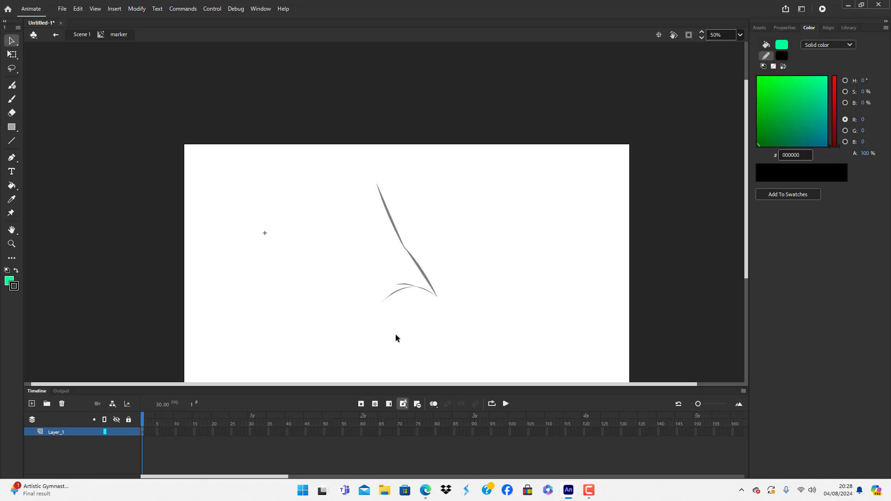
pyautogui.doubleClick(425, 337)
# Scale the headline stroke down to about 70% with Free Transform, keeping its lower end at the top of the nose
pyautogui.click(398, 224)
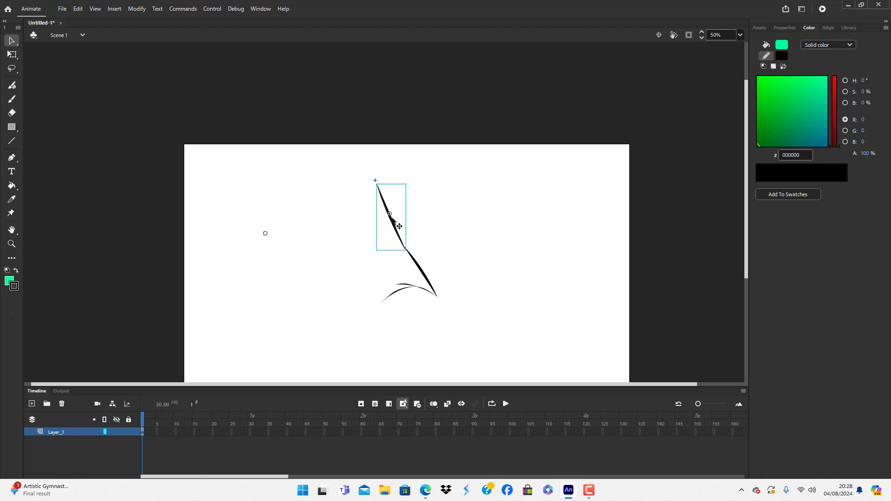
pyautogui.press('q')
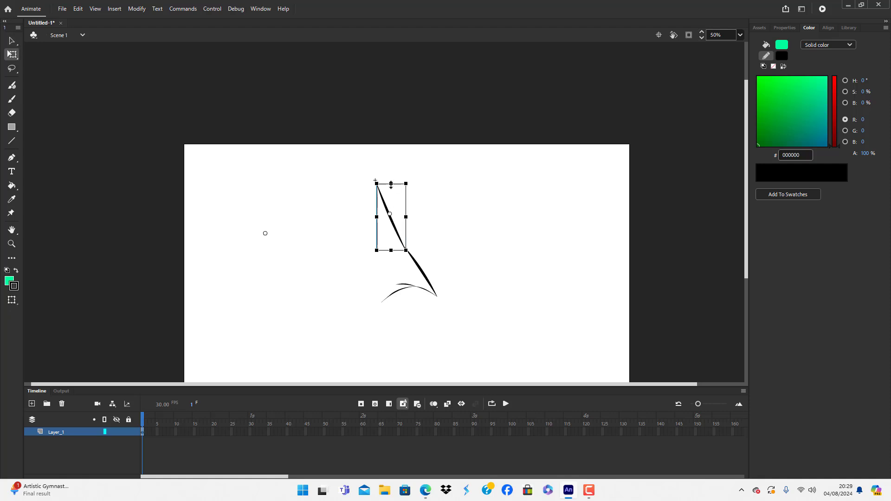
pyautogui.moveTo(405, 251)
pyautogui.mouseDown()
pyautogui.moveTo(403, 239)
pyautogui.moveTo(408, 245)
pyautogui.mouseUp()
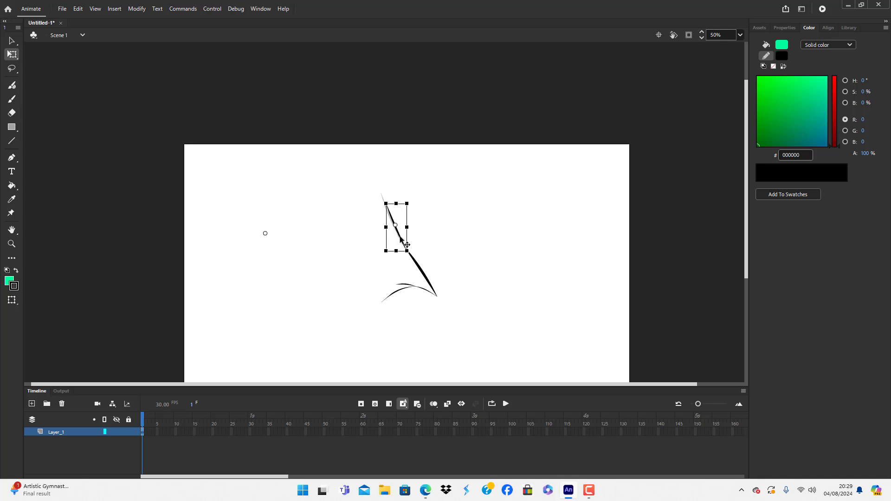
pyautogui.click(445, 338)
# Draw three connected straight lines below the nose, running down-right, straight down and down-left
pyautogui.scroll(-4, 399, 322)
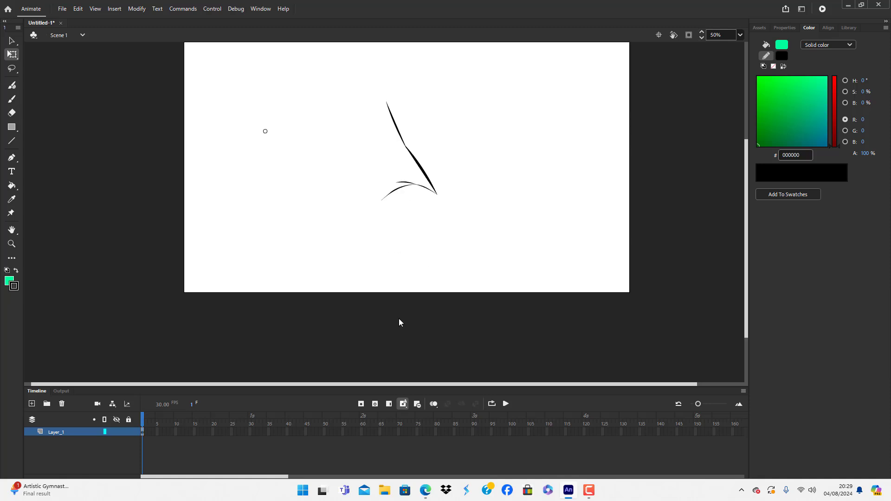
pyautogui.click(14, 142)
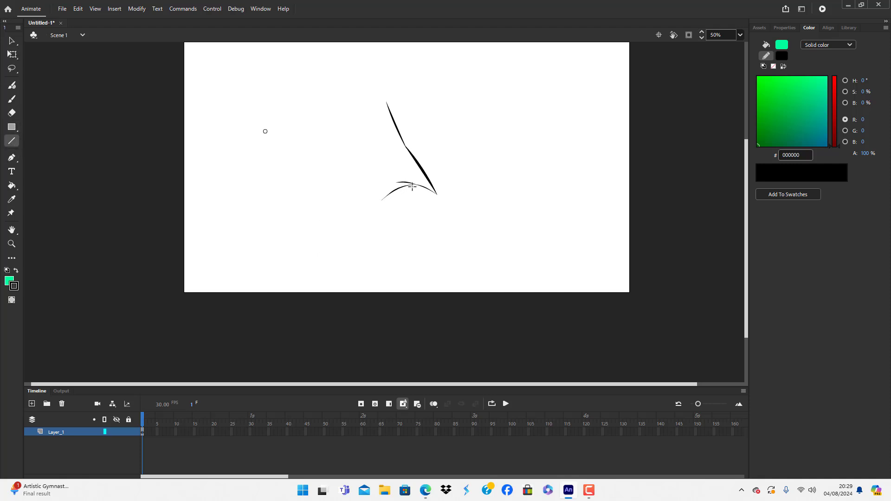
pyautogui.moveTo(412, 187); pyautogui.dragTo(422, 217)
pyautogui.moveTo(422, 217); pyautogui.dragTo(421, 233)
pyautogui.moveTo(421, 233); pyautogui.dragTo(411, 249)
pyautogui.click(12, 40)
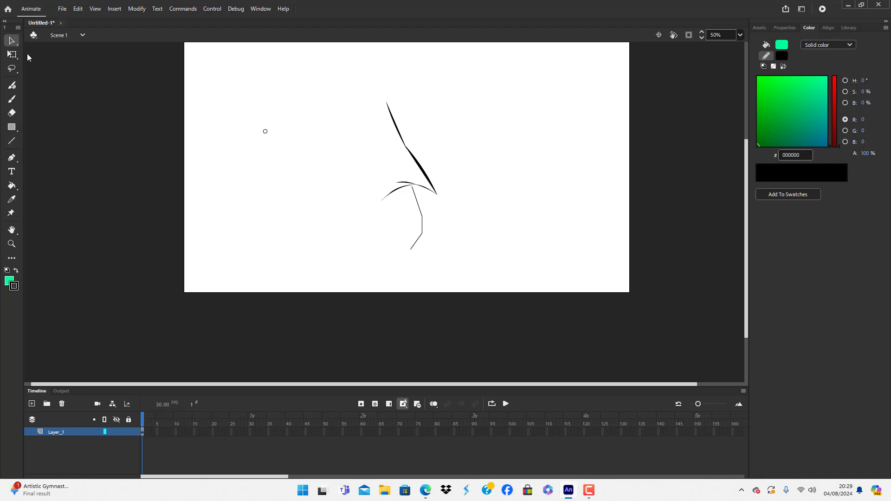
# Convert the connected lines below the nose to a movie clip symbol named lipline
pyautogui.doubleClick(417, 202)
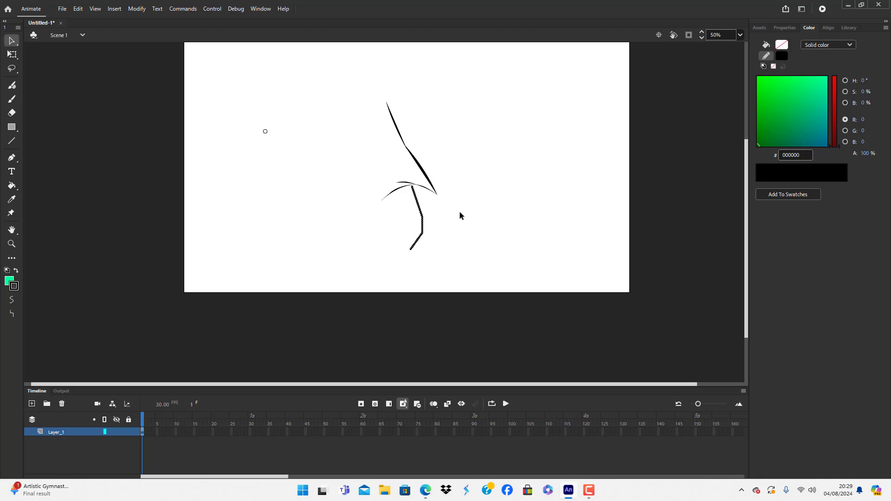
pyautogui.press('F8')
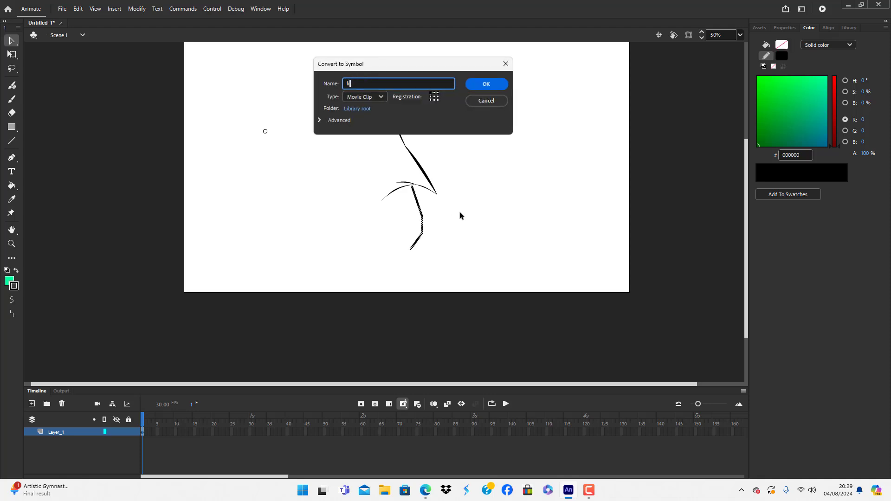
pyautogui.press('Return')
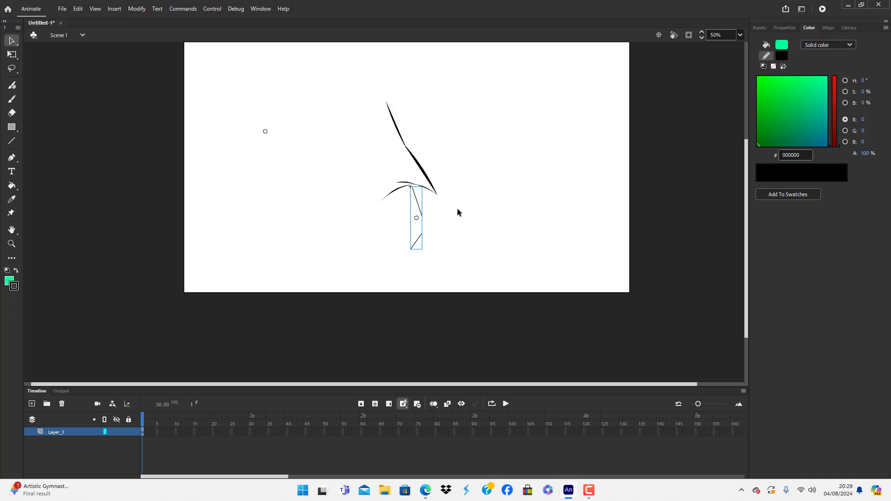
pyautogui.click(457, 208)
# Inside the lipline symbol, bend the upper lines into a lip profile and stretch the lowest line far left into a downward-sagging curve
pyautogui.doubleClick(415, 198)
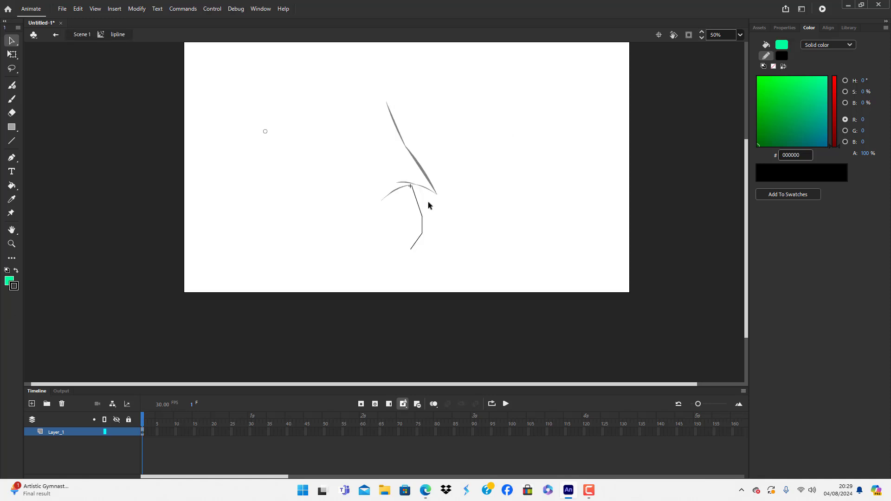
pyautogui.moveTo(418, 202); pyautogui.dragTo(425, 227)
pyautogui.moveTo(410, 249); pyautogui.dragTo(402, 233)
pyautogui.moveTo(317, 232); pyautogui.dragTo(302, 233)
pyautogui.moveTo(379, 240); pyautogui.dragTo(375, 246)
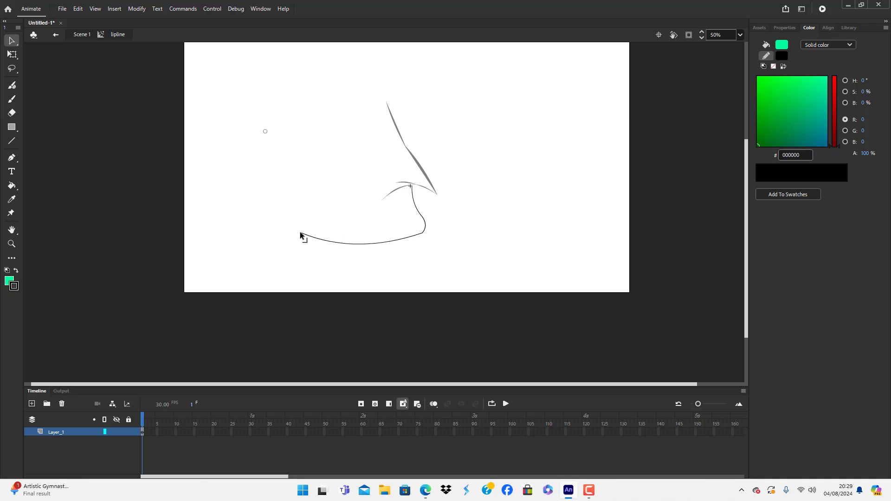
# Raise the mouth curve's far end toward nose height for a wide smile, and bend the line under the nose inward
pyautogui.moveTo(301, 232)
pyautogui.mouseDown()
pyautogui.moveTo(324, 205)
pyautogui.moveTo(313, 164)
pyautogui.moveTo(312, 176)
pyautogui.mouseUp()
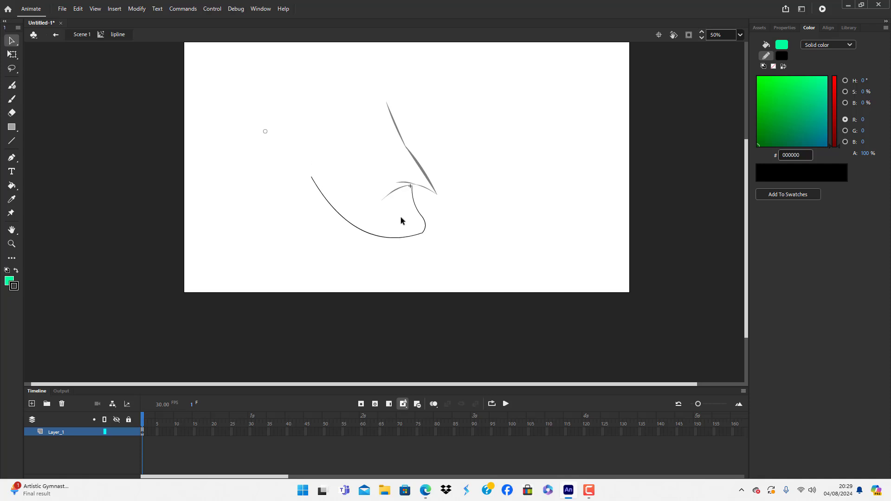
pyautogui.moveTo(412, 199); pyautogui.dragTo(425, 229)
# Draw connected straight lines below the smile curve for the lower lip and its outer contour, reaching up beside the mouth corner
pyautogui.click(12, 141)
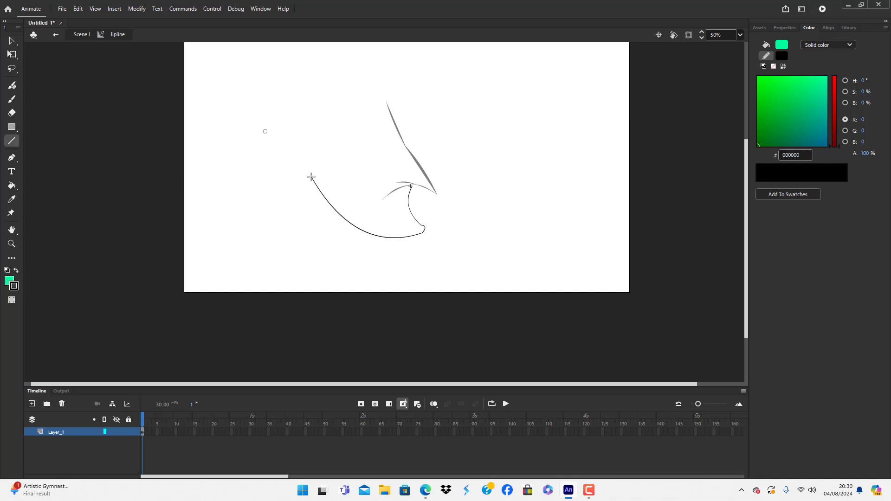
pyautogui.moveTo(311, 177)
pyautogui.mouseDown()
pyautogui.moveTo(347, 262)
pyautogui.moveTo(441, 238)
pyautogui.moveTo(427, 243)
pyautogui.moveTo(430, 260)
pyautogui.moveTo(391, 279)
pyautogui.moveTo(349, 280)
pyautogui.moveTo(260, 213)
pyautogui.moveTo(286, 185)
pyautogui.mouseUp()
# Bend the long outer line into an S-shaped cheek contour and bow the inner line running down from the mouth corner
pyautogui.click(12, 40)
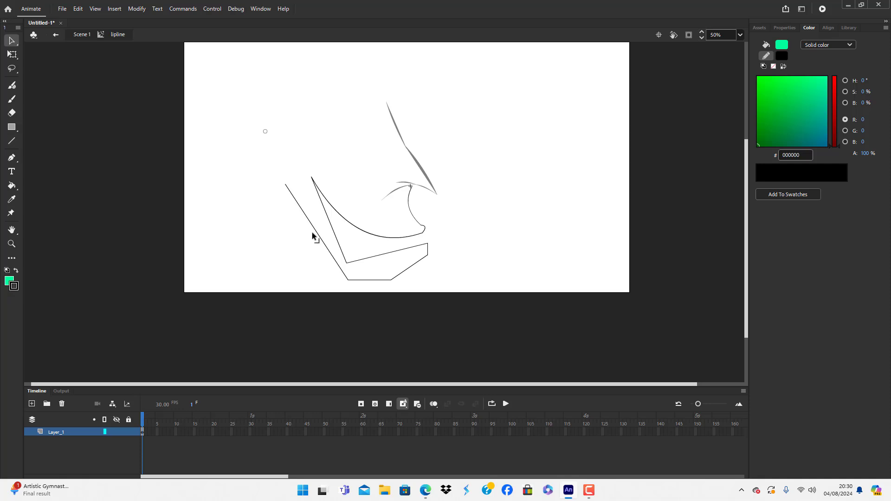
pyautogui.moveTo(303, 220); pyautogui.dragTo(276, 219)
pyautogui.moveTo(323, 252)
pyautogui.mouseDown()
pyautogui.moveTo(332, 256)
pyautogui.moveTo(326, 237)
pyautogui.moveTo(319, 241)
pyautogui.mouseUp()
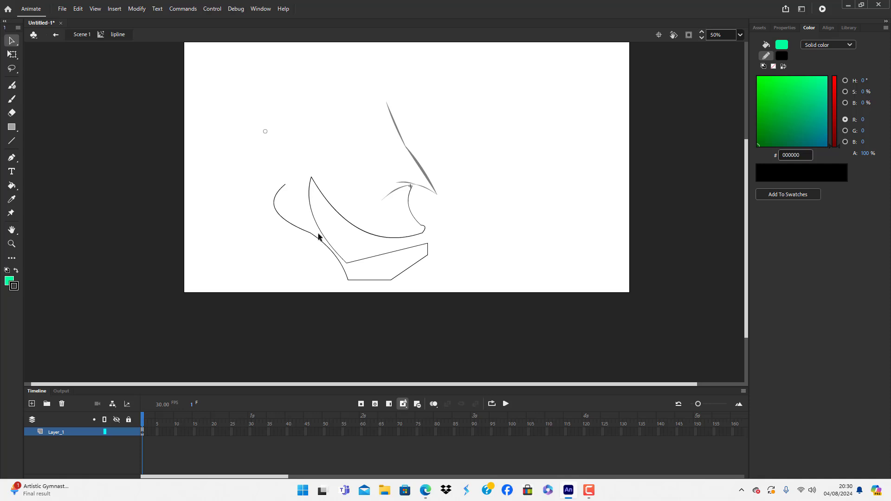
# Convert all the connected mouth lines to a movie clip symbol named lip[totla
pyautogui.doubleClick(345, 261)
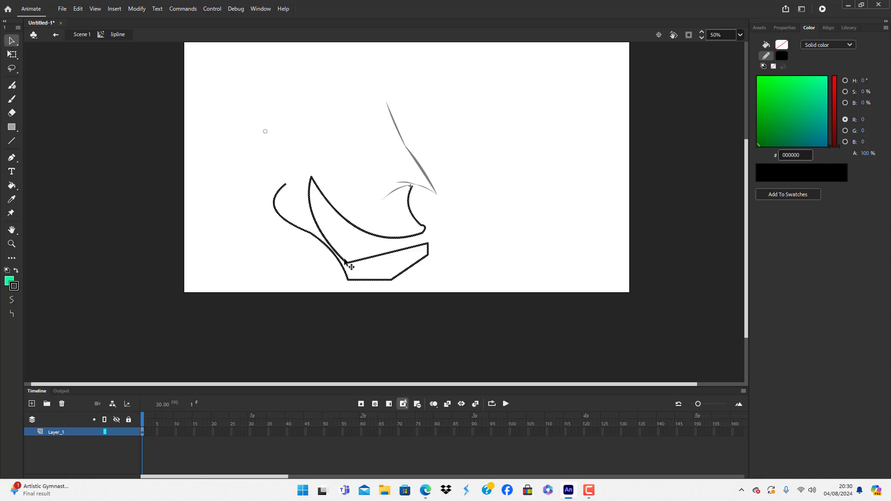
pyautogui.press('F8')
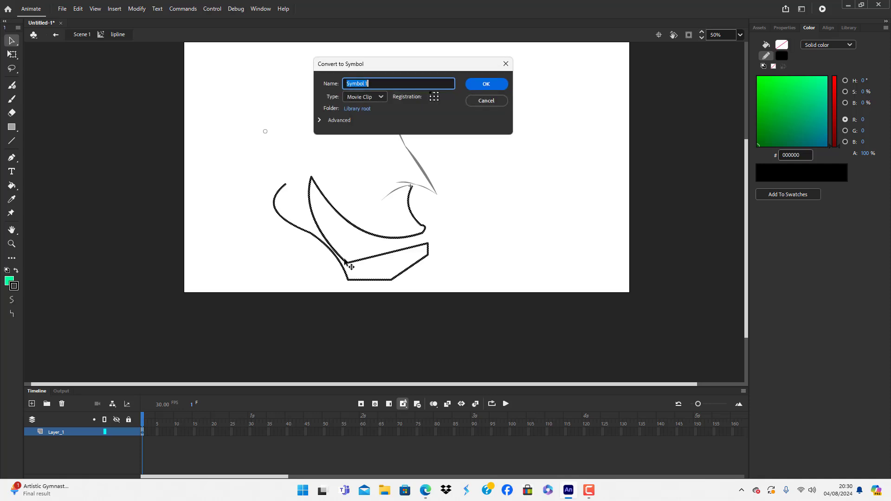
pyautogui.press('BackSpace')
pyautogui.press('Return')
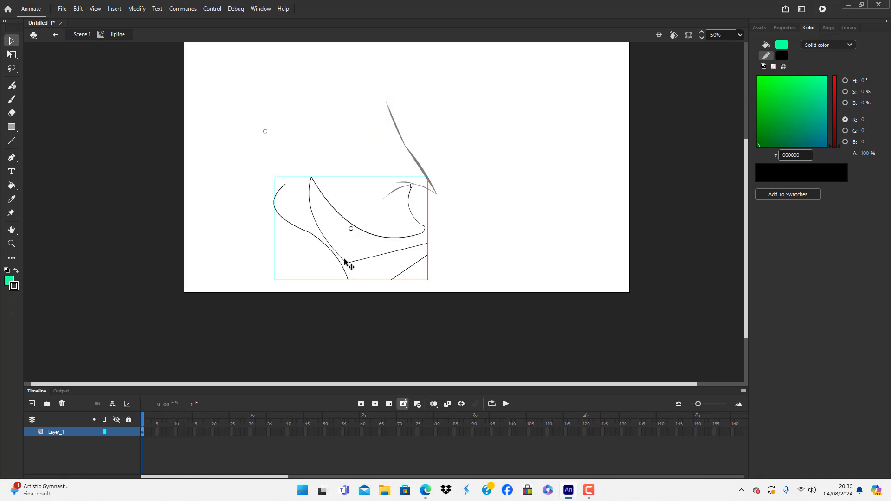
# Open the lip[totla symbol for editing and convert its lines to fills
pyautogui.click(502, 240)
pyautogui.click(416, 237)
pyautogui.doubleClick(416, 237)
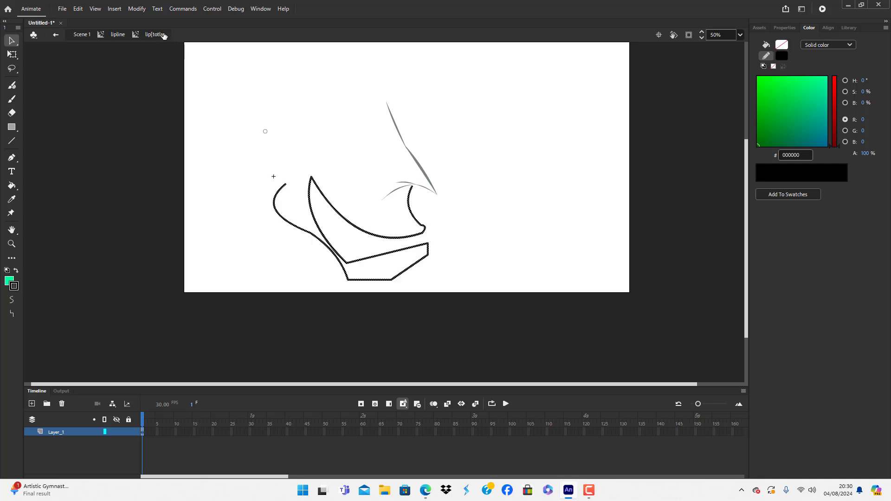
pyautogui.click(142, 11)
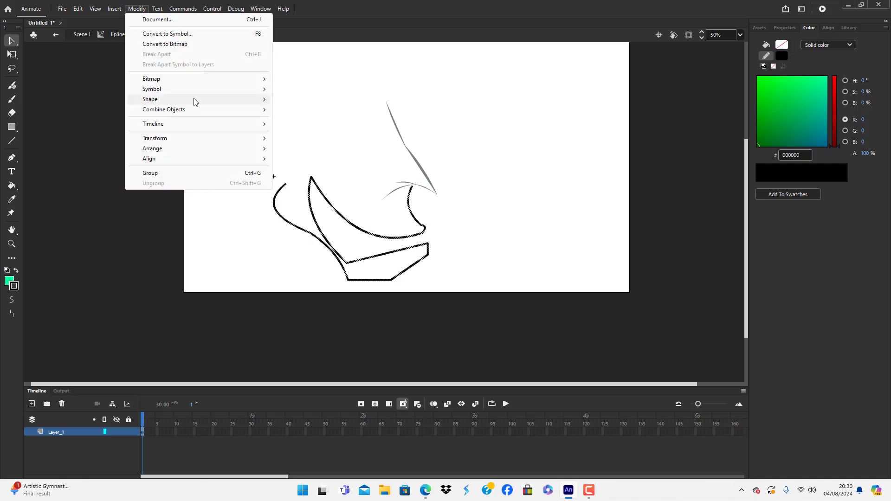
pyautogui.moveTo(193, 100)
pyautogui.click(330, 154)
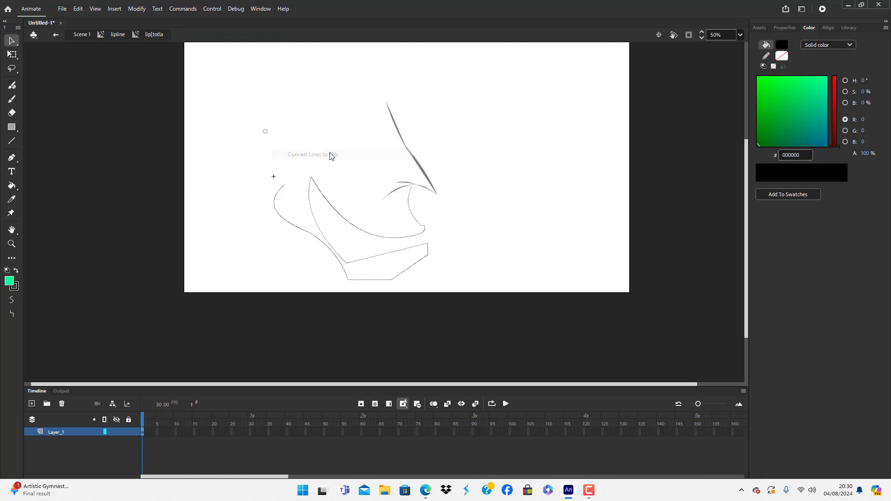
# Thicken the upper lip, smile curve, inner mouth line, lower cheek contour and bottom edge into tapered strokes
pyautogui.click(447, 212)
pyautogui.moveTo(410, 213); pyautogui.dragTo(423, 224)
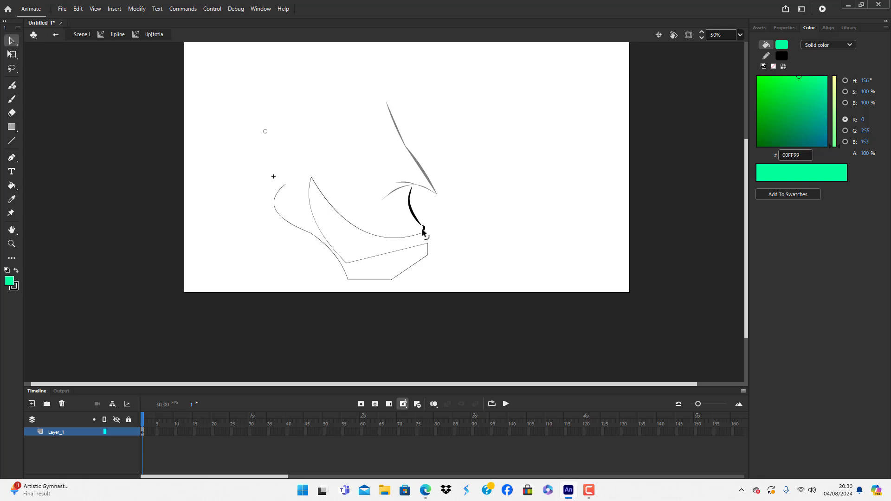
pyautogui.moveTo(402, 237); pyautogui.dragTo(410, 231)
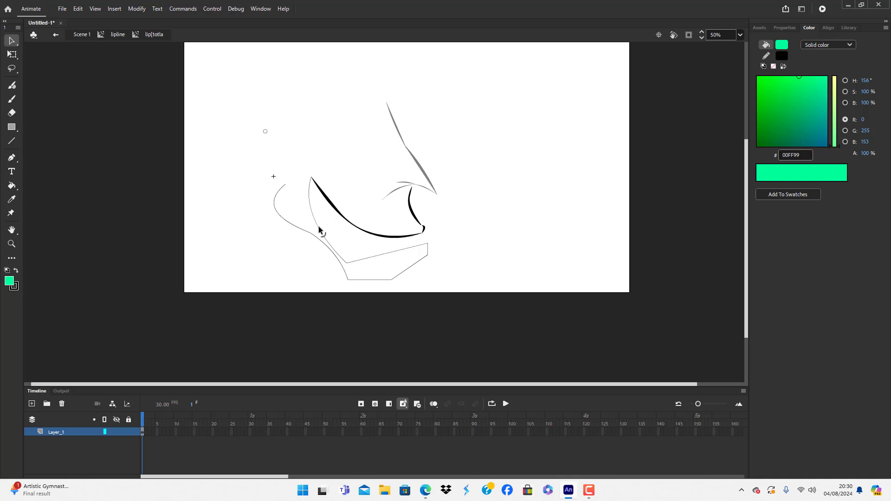
pyautogui.moveTo(319, 229); pyautogui.dragTo(320, 226)
pyautogui.moveTo(293, 223); pyautogui.dragTo(306, 235)
pyautogui.moveTo(373, 280); pyautogui.dragTo(374, 282)
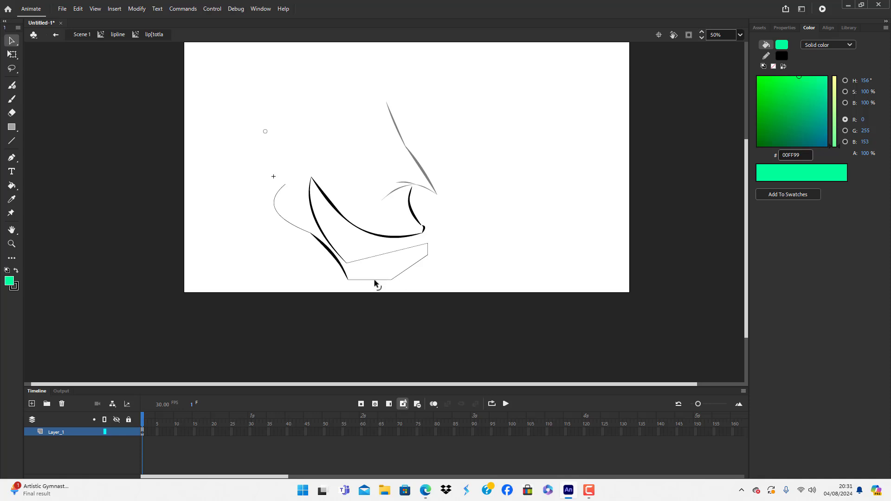
pyautogui.click(385, 253)
pyautogui.press('Delete')
pyautogui.hotkey('ctrl', 'z')
# Shape the lower lip's edges and the upper cheek contour into rounded tapered strokes, and return to Scene 1
pyautogui.moveTo(388, 255); pyautogui.dragTo(386, 263)
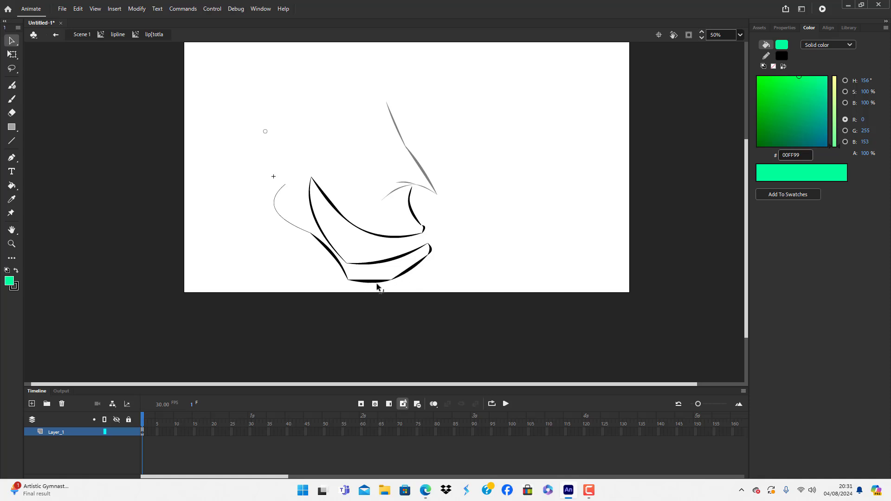
pyautogui.moveTo(377, 286); pyautogui.dragTo(411, 273)
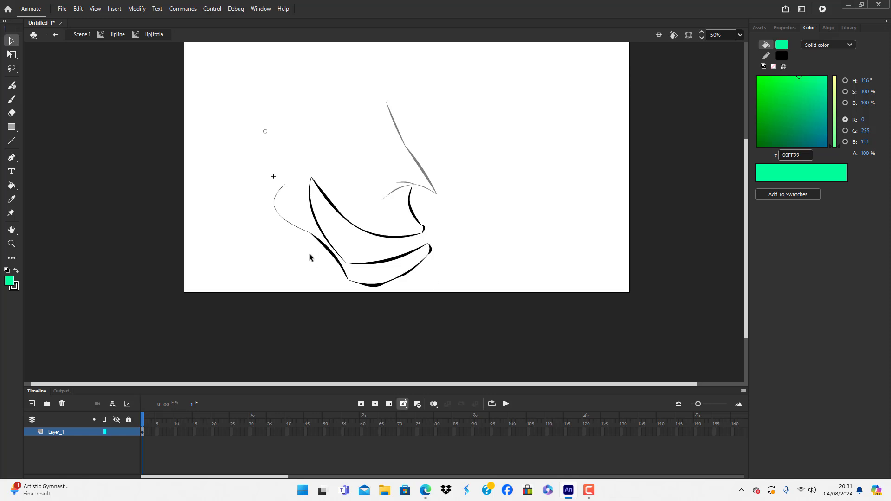
pyautogui.moveTo(284, 223); pyautogui.dragTo(289, 219)
pyautogui.doubleClick(279, 255)
pyautogui.click(548, 265)
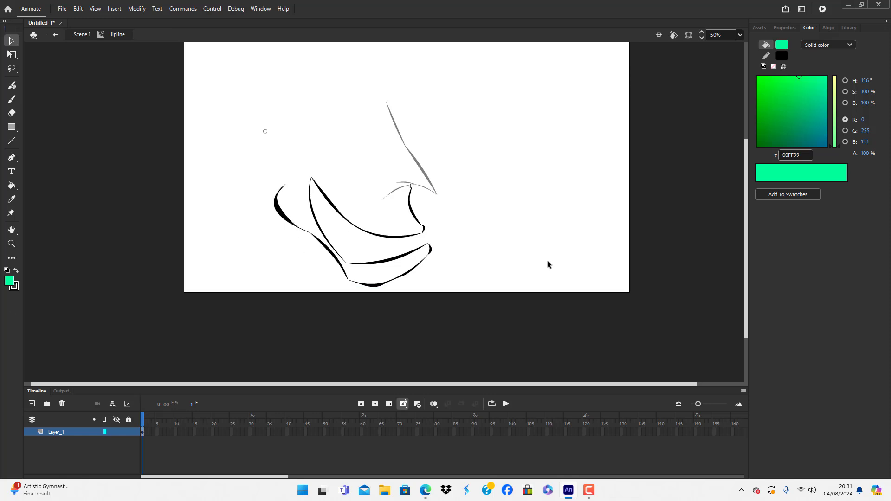
pyautogui.doubleClick(517, 255)
pyautogui.click(518, 255)
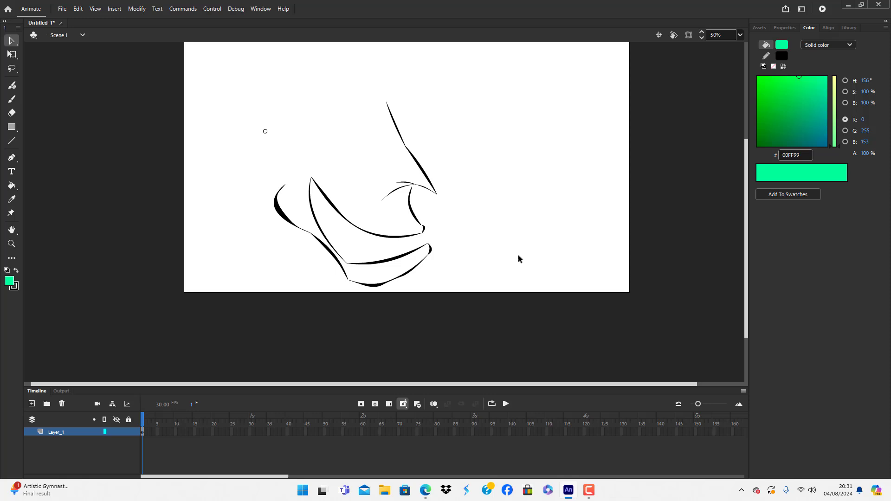
# Scale the mouth, nose and headline together to about 75% with Free Transform and move them up and right
pyautogui.click(416, 233)
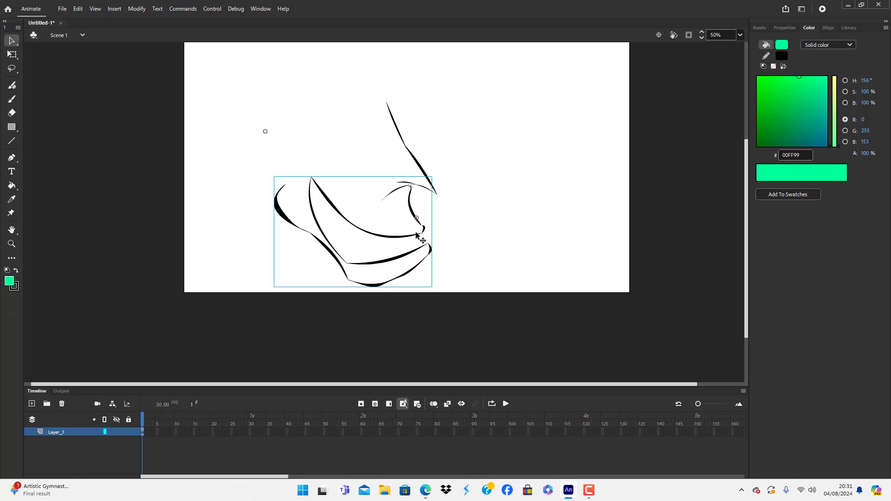
pyautogui.keyDown('shift'); pyautogui.click(418, 166); pyautogui.keyUp('shift')
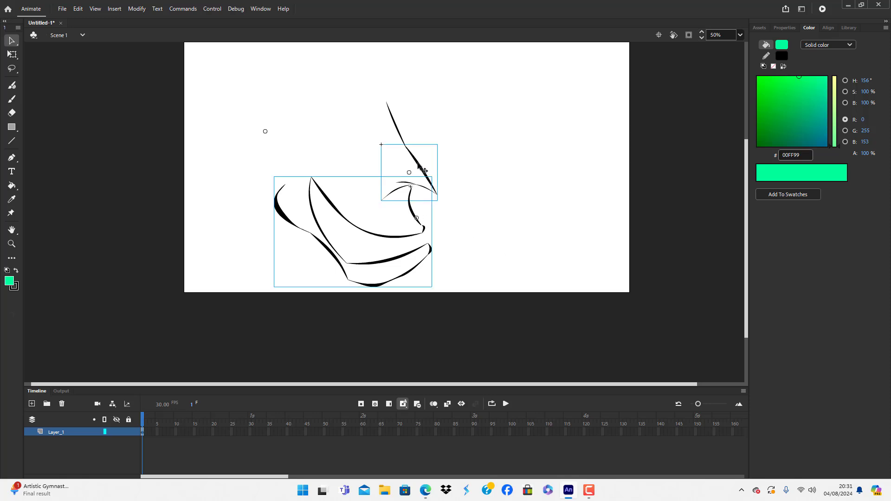
pyautogui.keyDown('shift'); pyautogui.click(400, 132); pyautogui.keyUp('shift')
pyautogui.press('w')
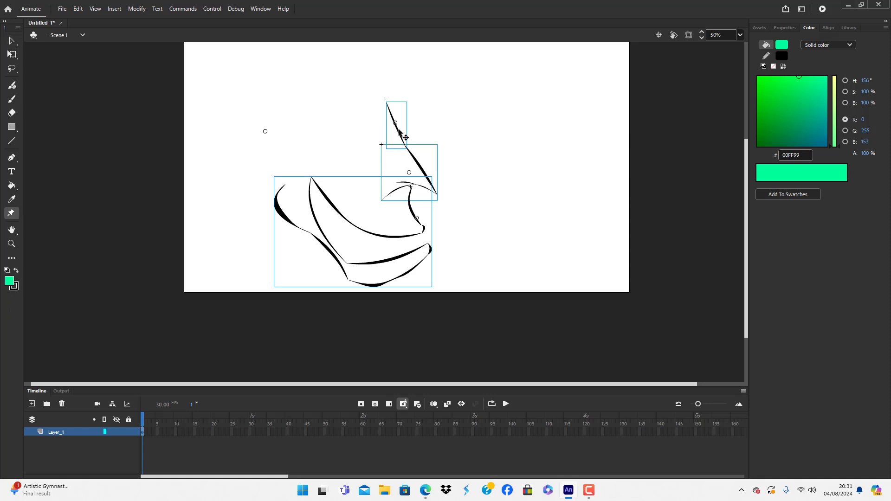
pyautogui.press('q')
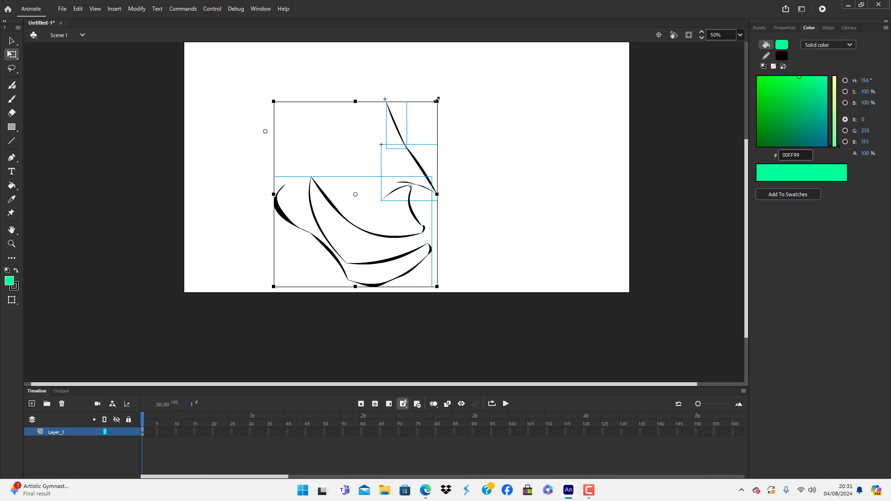
pyautogui.moveTo(437, 101); pyautogui.dragTo(415, 126)
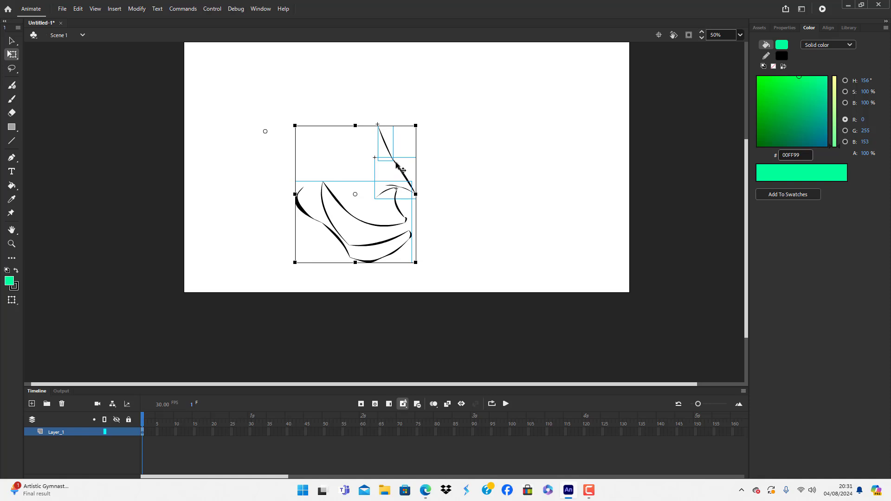
pyautogui.moveTo(397, 163); pyautogui.dragTo(427, 141)
pyautogui.click(506, 224)
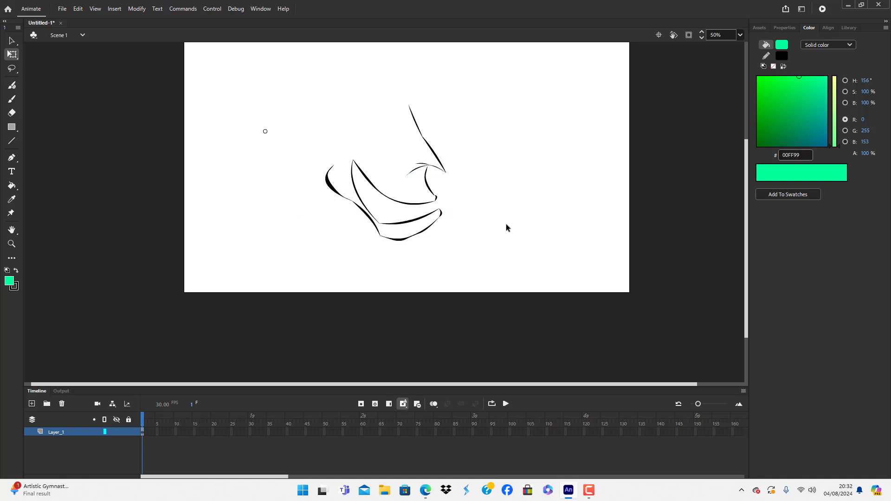
# Draw a pointed ear outline from connected straight lines above the cheek contour, with a small notch at its lower end
pyautogui.scroll(3, 510, 232)
pyautogui.scroll(-3, 517, 240)
pyautogui.scroll(3, 521, 242)
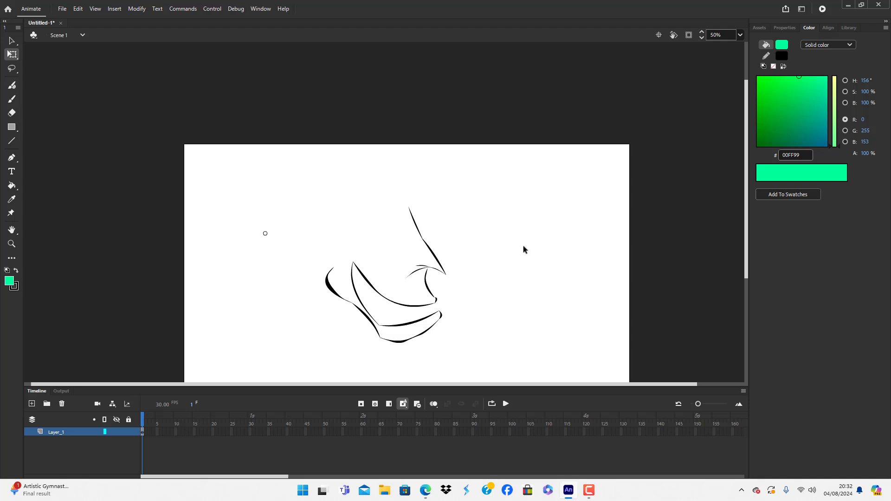
pyautogui.click(12, 141)
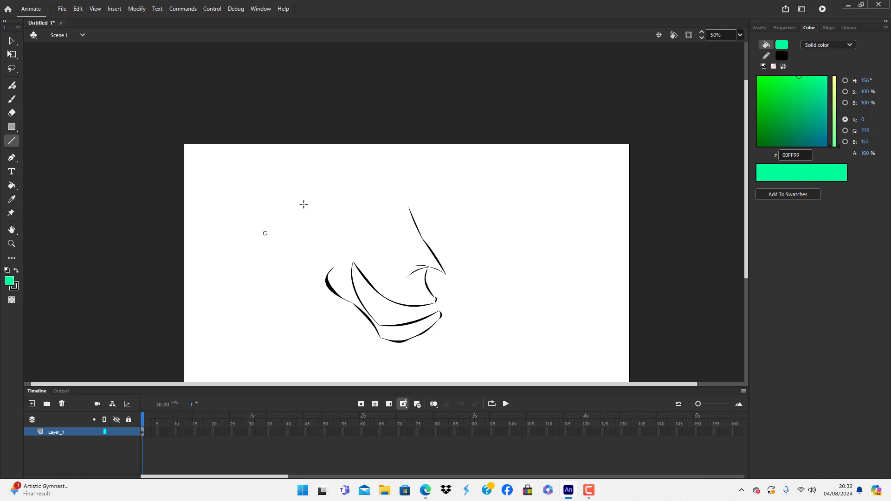
pyautogui.moveTo(297, 203)
pyautogui.mouseDown()
pyautogui.moveTo(325, 235)
pyautogui.moveTo(306, 284)
pyautogui.mouseUp()
pyautogui.hotkey('ctrl', 'z')
pyautogui.moveTo(327, 233)
pyautogui.mouseDown()
pyautogui.moveTo(317, 253)
pyautogui.moveTo(323, 261)
pyautogui.moveTo(340, 250)
pyautogui.mouseUp()
pyautogui.moveTo(299, 202); pyautogui.dragTo(345, 223)
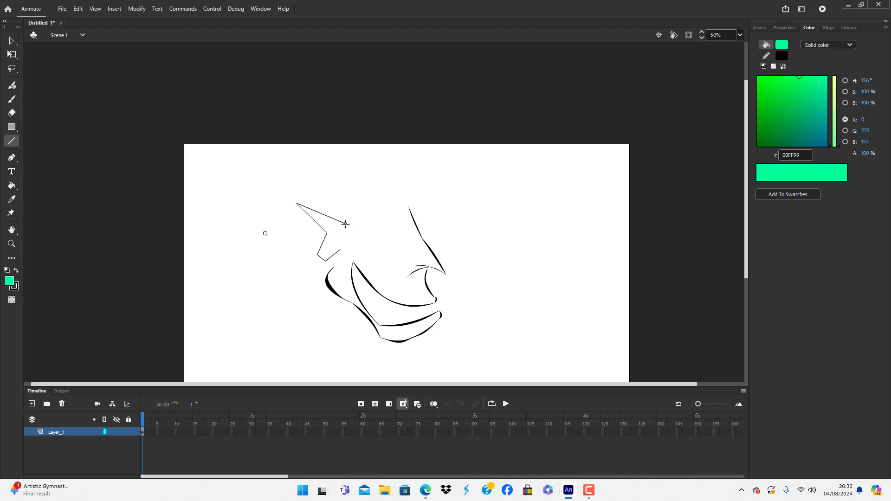
# Bend the ear's two long lines upward into arcs that meet at its pointed tip
pyautogui.click(12, 40)
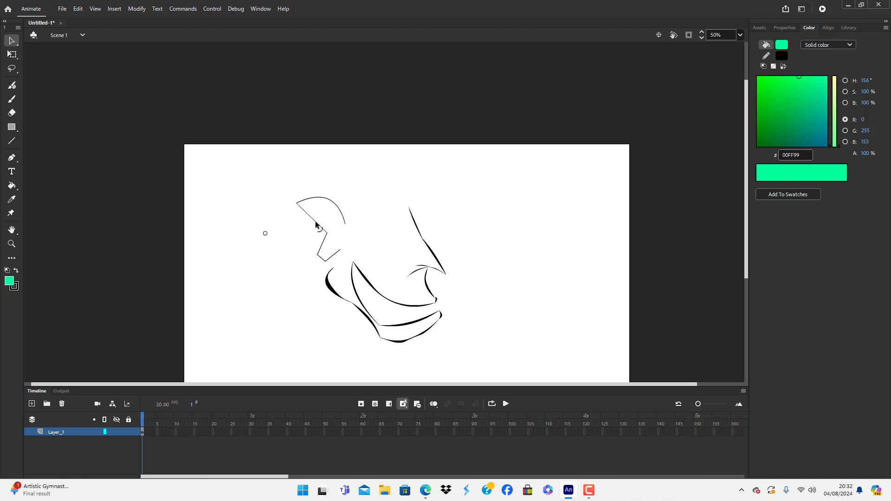
pyautogui.moveTo(315, 221); pyautogui.dragTo(320, 217)
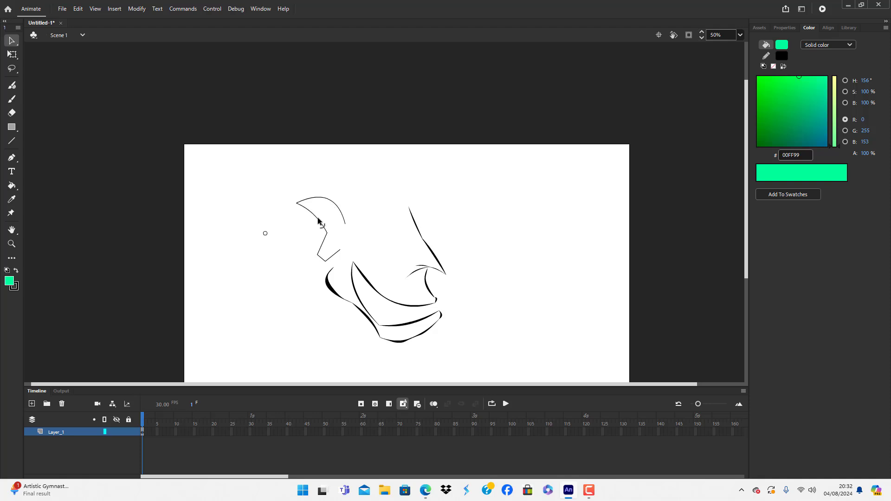
pyautogui.doubleClick(320, 248)
pyautogui.click(295, 254)
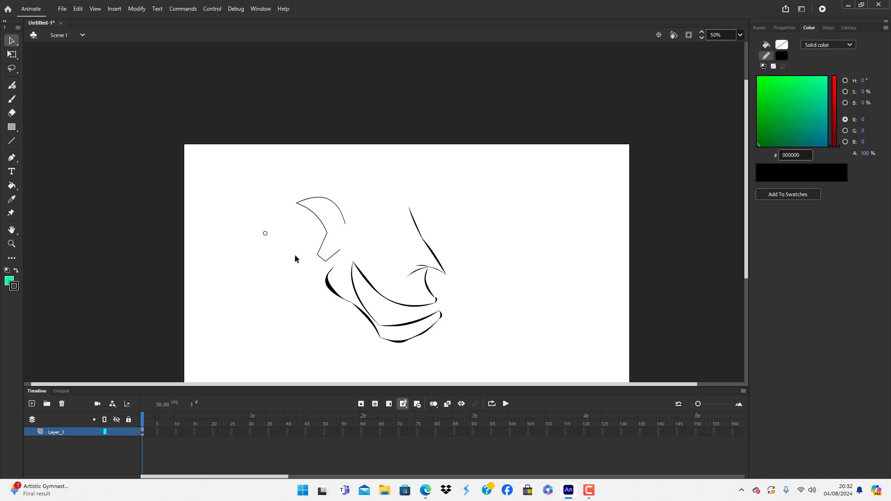
# Convert the connected ear lines to a movie clip symbol named globlin
pyautogui.doubleClick(321, 260)
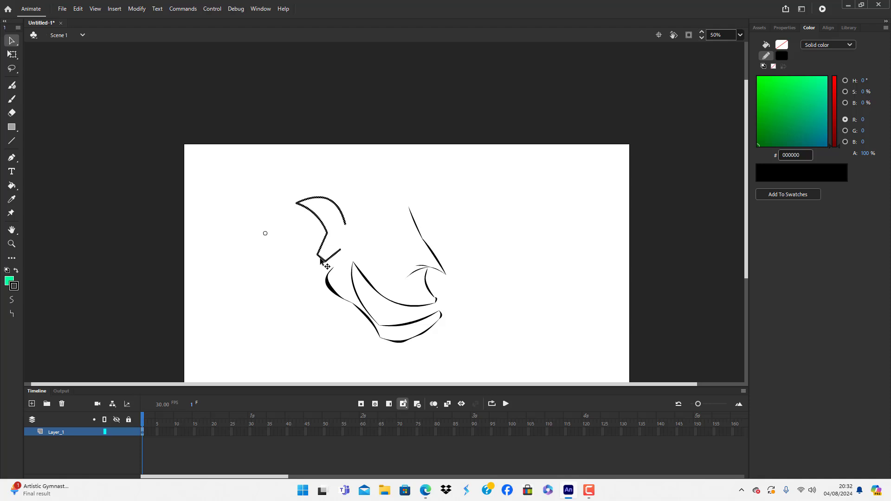
pyautogui.press('F8')
pyautogui.press('BackSpace')
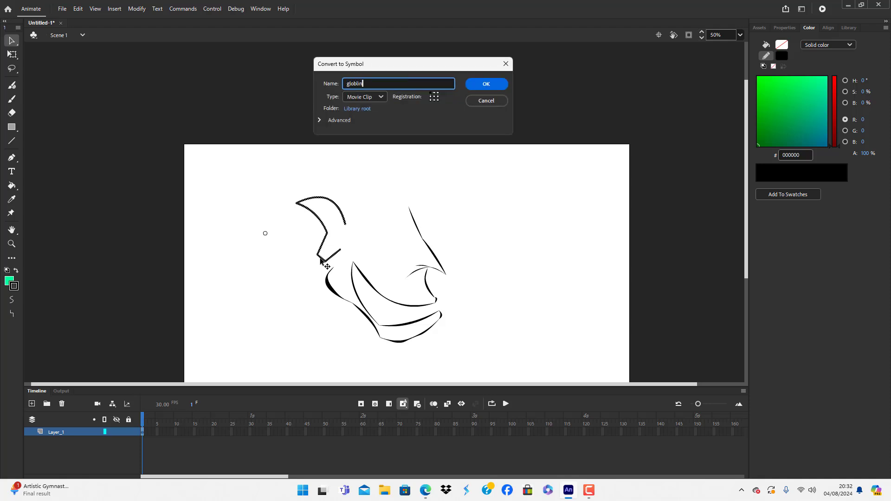
pyautogui.press('Return')
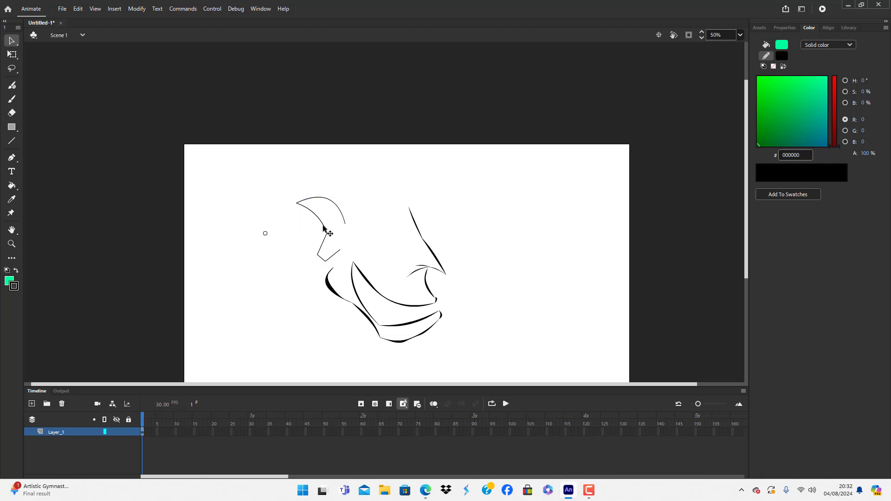
# Open the globlin symbol for editing and convert all its ear lines to fills
pyautogui.doubleClick(327, 231)
pyautogui.click(293, 241)
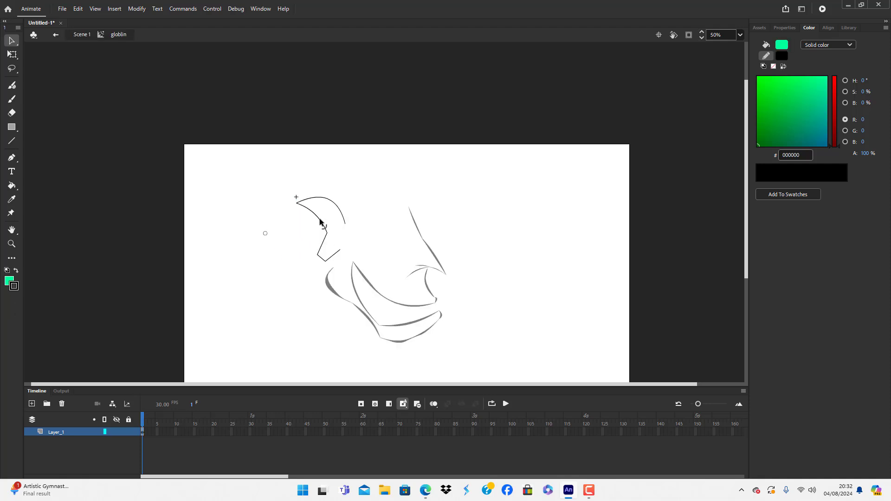
pyautogui.click(311, 216)
pyautogui.click(139, 9)
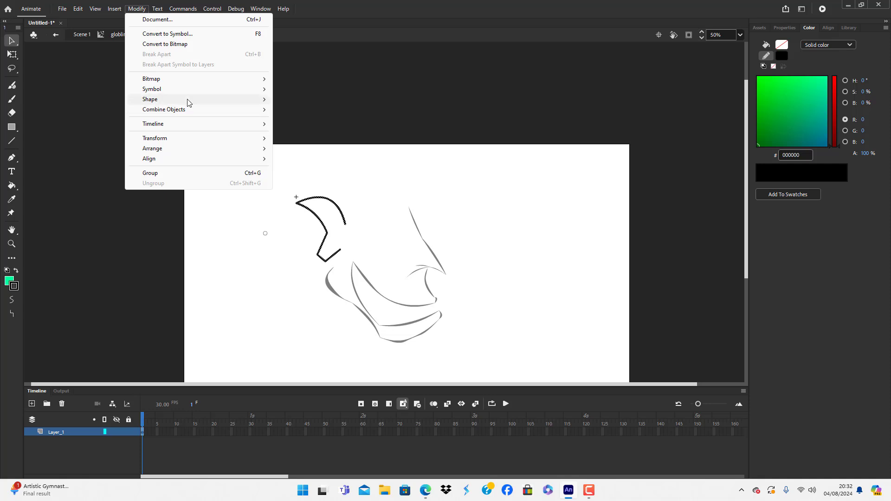
pyautogui.moveTo(209, 100)
pyautogui.click(320, 154)
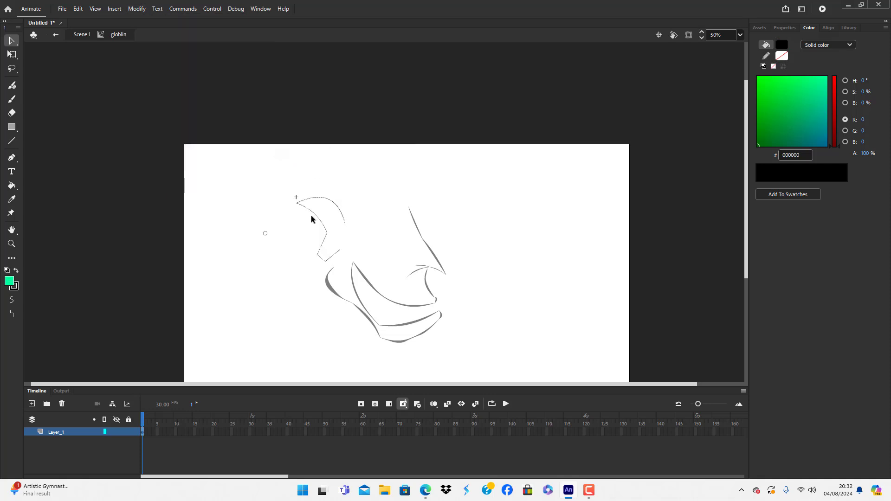
# Bend the edges of the ear's filled lines into thick tapered strokes and return to the main scene
pyautogui.click(293, 227)
pyautogui.moveTo(318, 218)
pyautogui.mouseDown()
pyautogui.moveTo(318, 207)
pyautogui.moveTo(325, 221)
pyautogui.moveTo(341, 206)
pyautogui.mouseUp()
pyautogui.moveTo(323, 251)
pyautogui.mouseDown()
pyautogui.moveTo(319, 264)
pyautogui.moveTo(334, 258)
pyautogui.mouseUp()
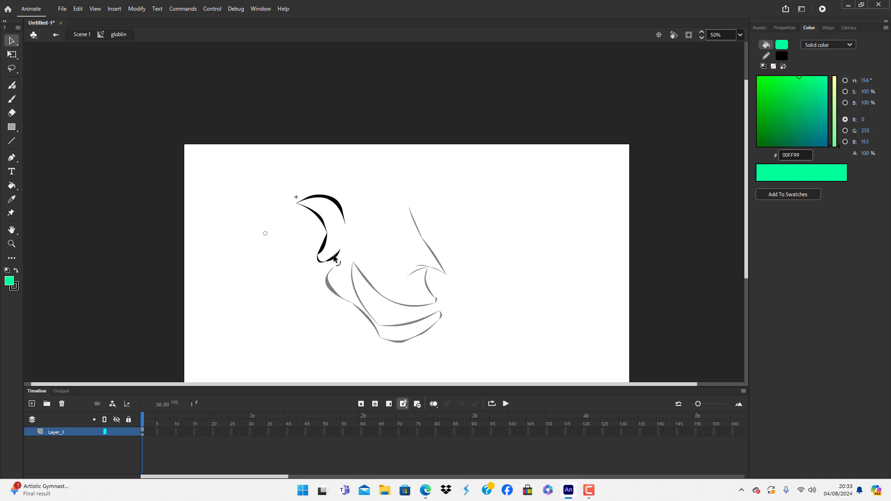
pyautogui.doubleClick(294, 296)
pyautogui.click(294, 297)
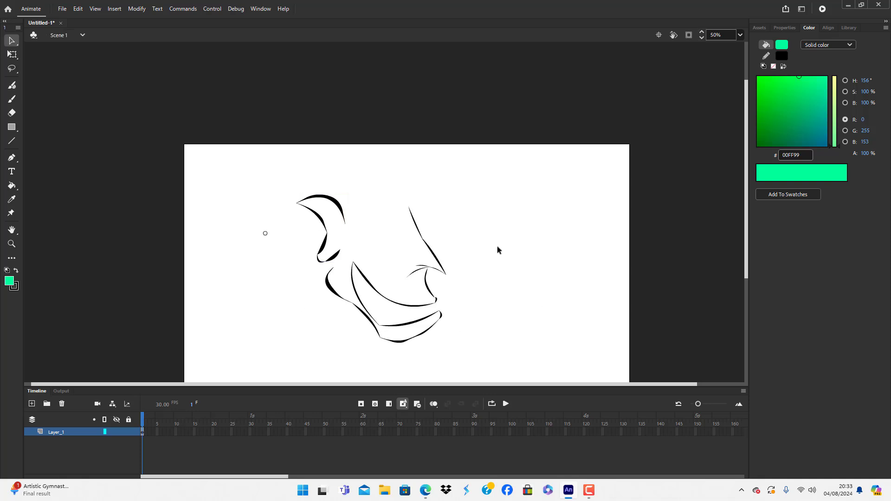
# Move all the face parts together slightly down and to the right on the stage to leave room for hair
pyautogui.scroll(-4, 503, 252)
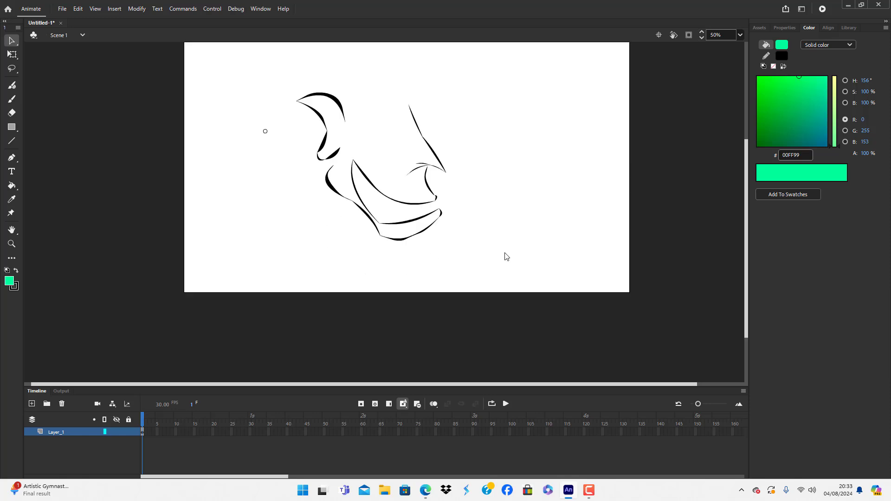
pyautogui.scroll(4, 506, 256)
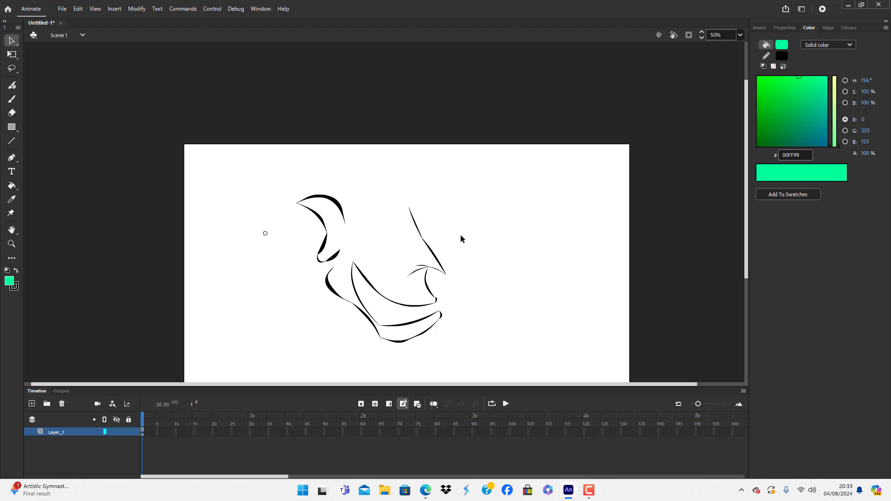
pyautogui.moveTo(259, 169)
pyautogui.mouseDown()
pyautogui.moveTo(468, 323)
pyautogui.moveTo(497, 366)
pyautogui.mouseUp()
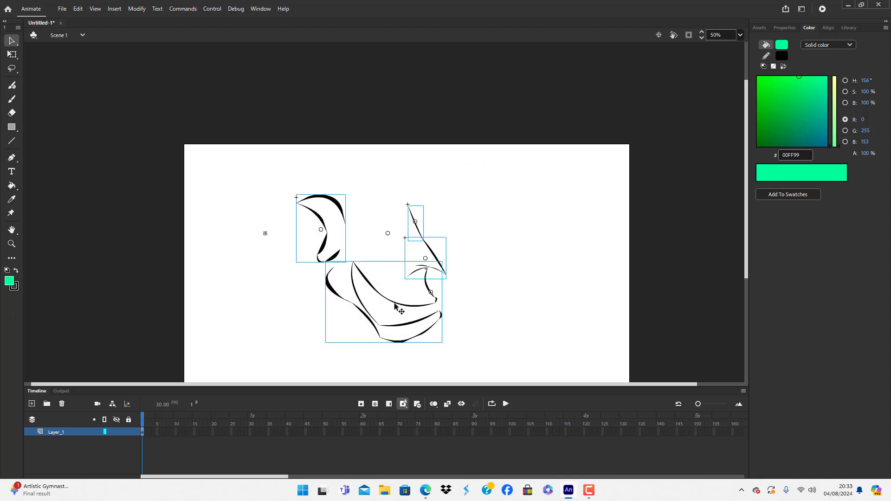
pyautogui.moveTo(389, 299); pyautogui.dragTo(435, 343)
pyautogui.click(528, 315)
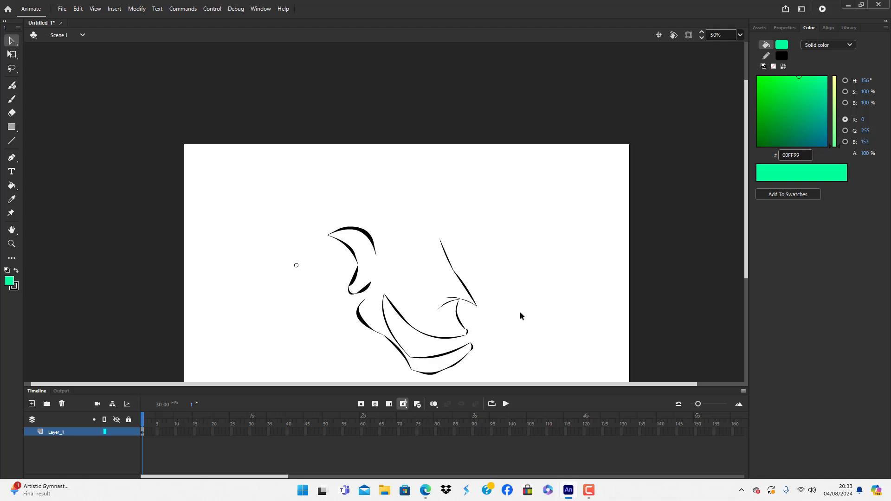
# Draw a zigzag of spiky hair from connected straight lines above the ear and nose
pyautogui.click(12, 141)
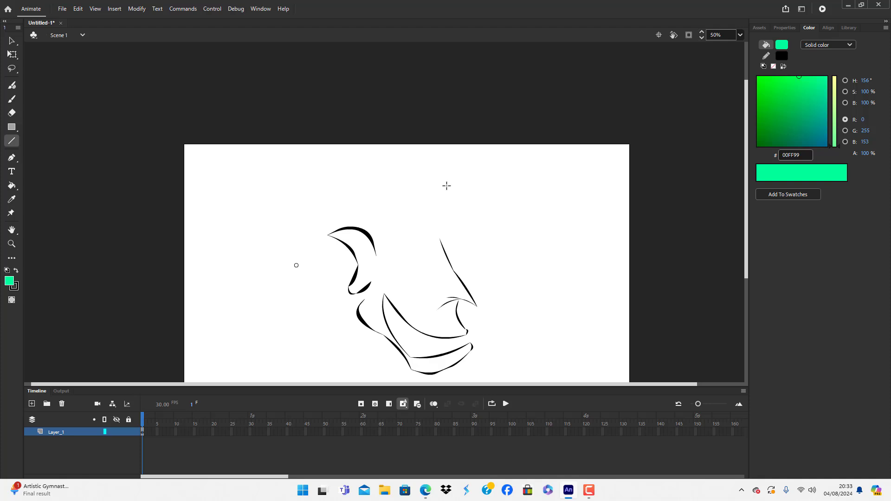
pyautogui.moveTo(424, 169)
pyautogui.mouseDown()
pyautogui.moveTo(459, 228)
pyautogui.moveTo(506, 269)
pyautogui.moveTo(504, 287)
pyautogui.moveTo(453, 182)
pyautogui.moveTo(494, 236)
pyautogui.mouseUp()
pyautogui.moveTo(467, 190)
pyautogui.mouseDown()
pyautogui.moveTo(461, 183)
pyautogui.moveTo(517, 233)
pyautogui.moveTo(459, 161)
pyautogui.moveTo(466, 191)
pyautogui.mouseUp()
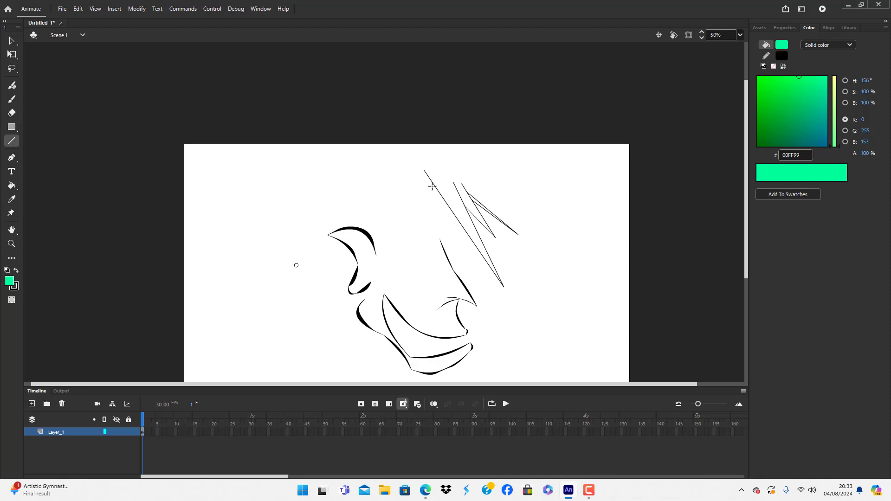
pyautogui.moveTo(390, 179)
pyautogui.mouseDown()
pyautogui.moveTo(390, 267)
pyautogui.moveTo(395, 181)
pyautogui.mouseUp()
pyautogui.moveTo(395, 181)
pyautogui.mouseDown()
pyautogui.moveTo(412, 231)
pyautogui.moveTo(413, 177)
pyautogui.moveTo(433, 234)
pyautogui.moveTo(424, 171)
pyautogui.mouseUp()
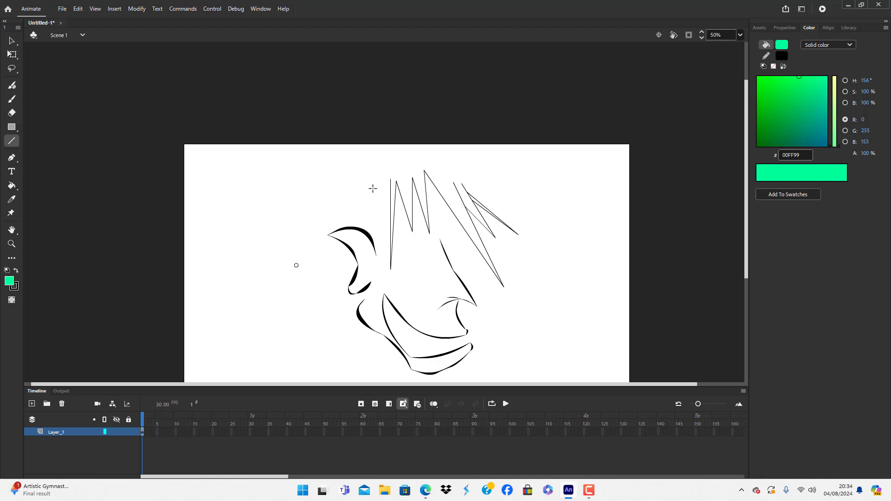
# Add a new layer and reshape the hair lines, pulling the outer tip toward the ear and bending the middle spikes into curves
pyautogui.click(31, 403)
pyautogui.click(12, 41)
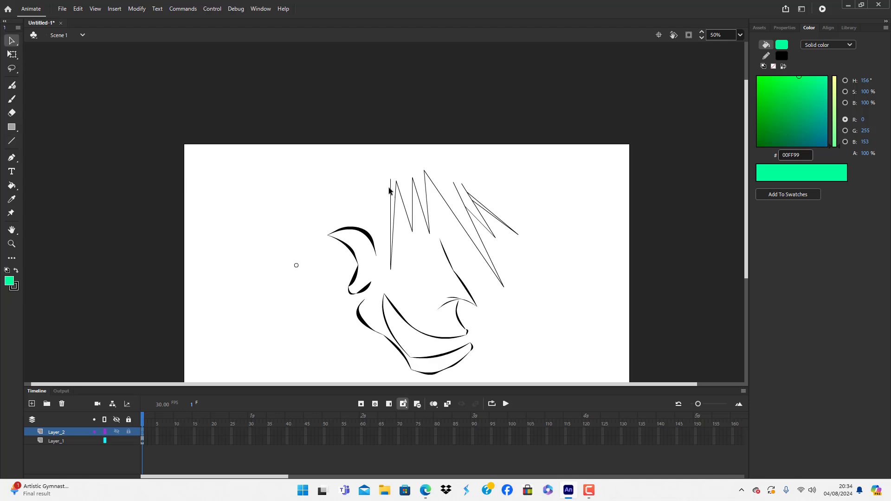
pyautogui.moveTo(391, 180); pyautogui.dragTo(373, 184)
pyautogui.moveTo(427, 204); pyautogui.dragTo(411, 208)
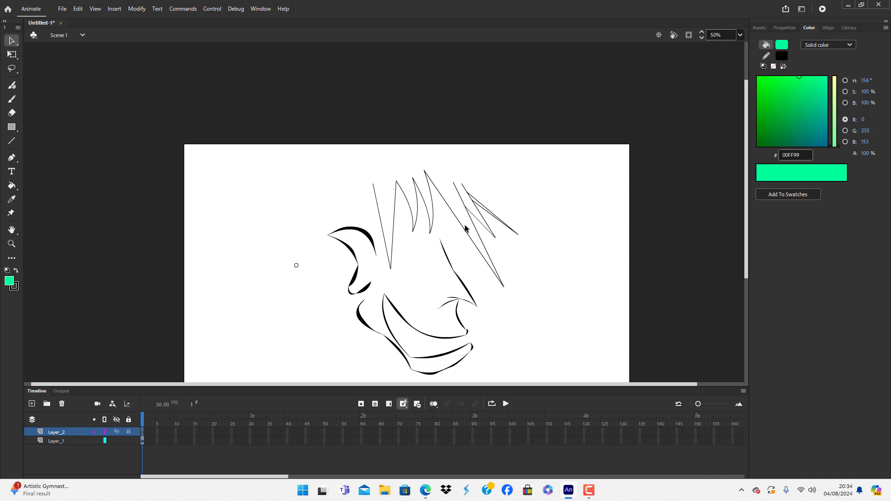
pyautogui.moveTo(455, 232); pyautogui.dragTo(473, 242)
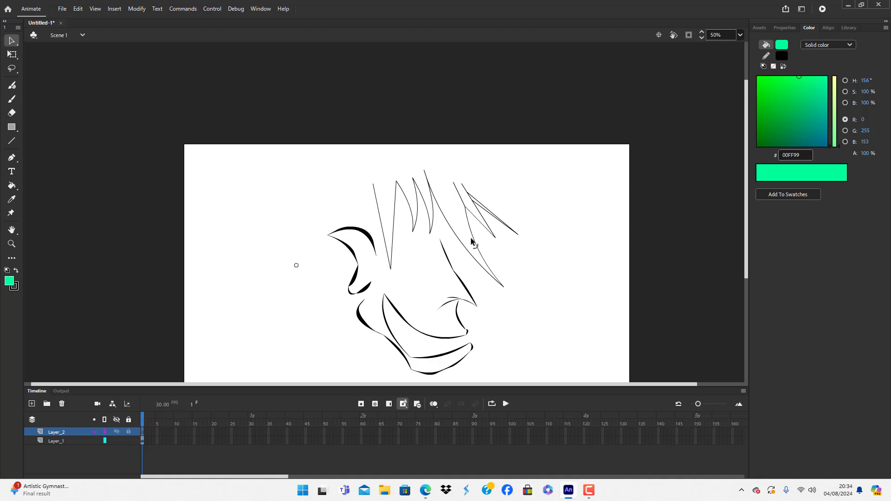
# Delete the stray line segment sticking out above the long hair spike over the nose
pyautogui.click(463, 207)
pyautogui.press('Delete')
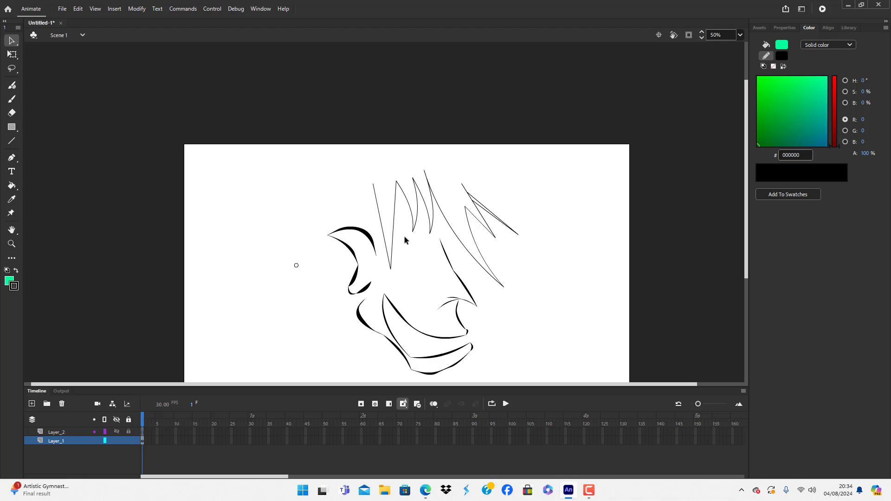
# Try to bend the two straight lines of the hair spike nearest the ear into curves
pyautogui.moveTo(383, 228)
pyautogui.mouseDown()
pyautogui.moveTo(373, 230)
pyautogui.moveTo(383, 215)
pyautogui.mouseUp()
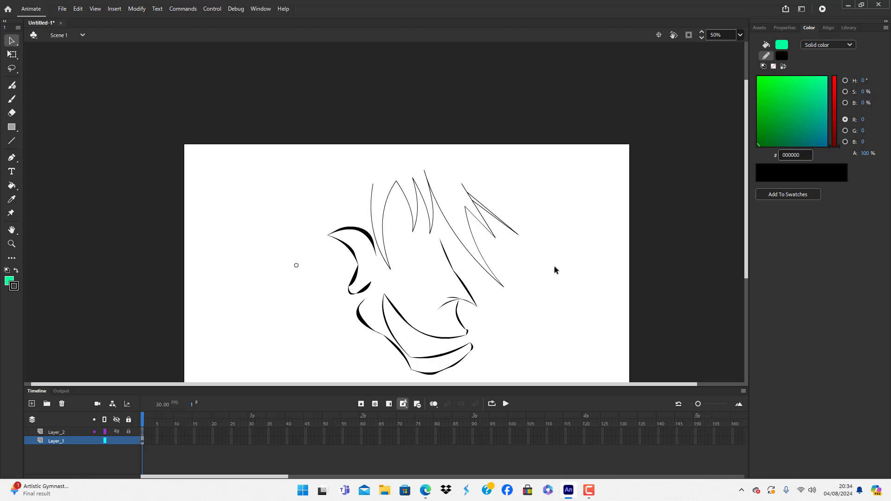
pyautogui.hotkey('ctrl', 'z')
pyautogui.hotkey('ctrl', 'z')
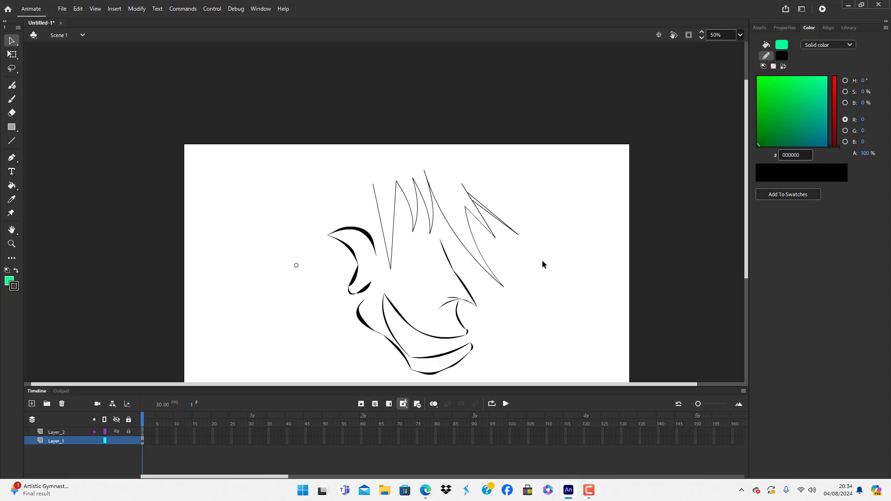
# Select all the connected hair lines and scale them down slightly with Free Transform
pyautogui.doubleClick(459, 241)
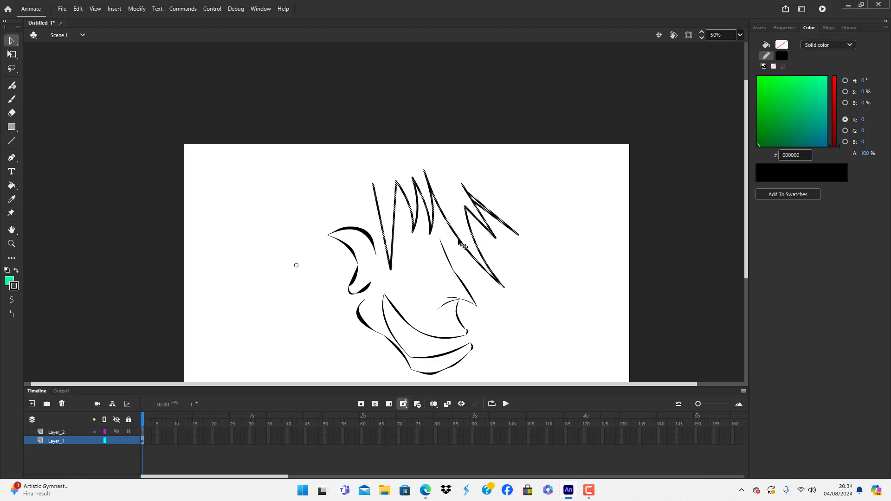
pyautogui.press('q')
pyautogui.moveTo(518, 170); pyautogui.dragTo(513, 176)
pyautogui.click(531, 212)
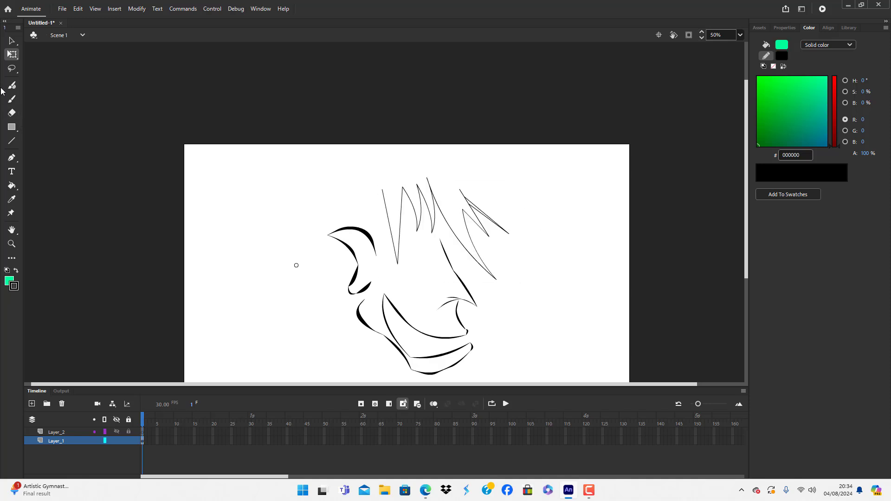
pyautogui.click(11, 140)
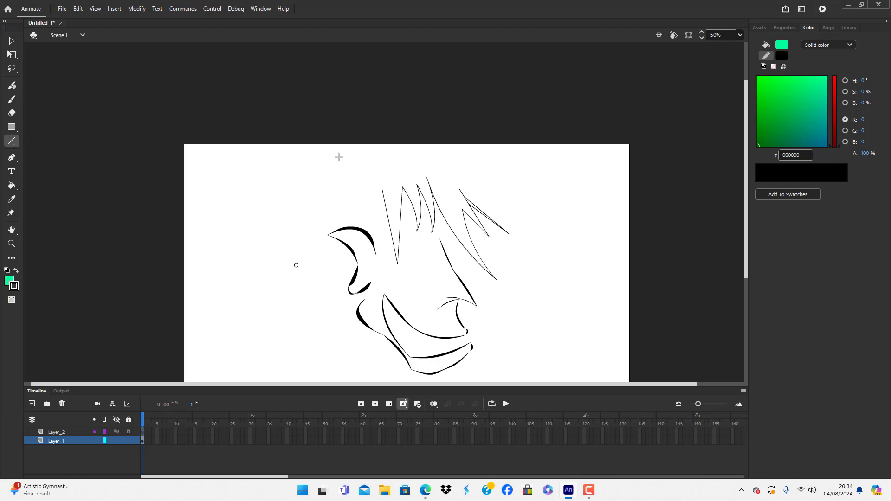
pyautogui.scroll(-4, 336, 154)
pyautogui.scroll(5, 340, 163)
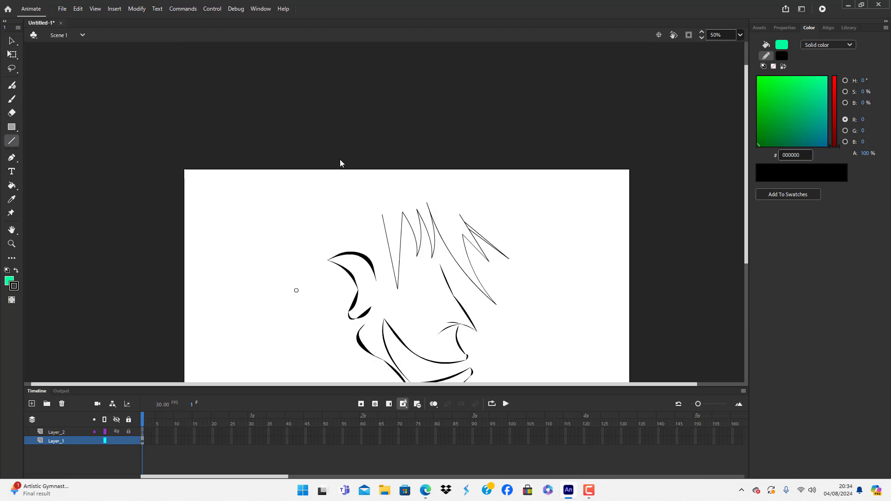
# Select the whole drawing and scale the face and hair down together with Free Transform
pyautogui.rightClick(571, 290)
pyautogui.click(600, 342)
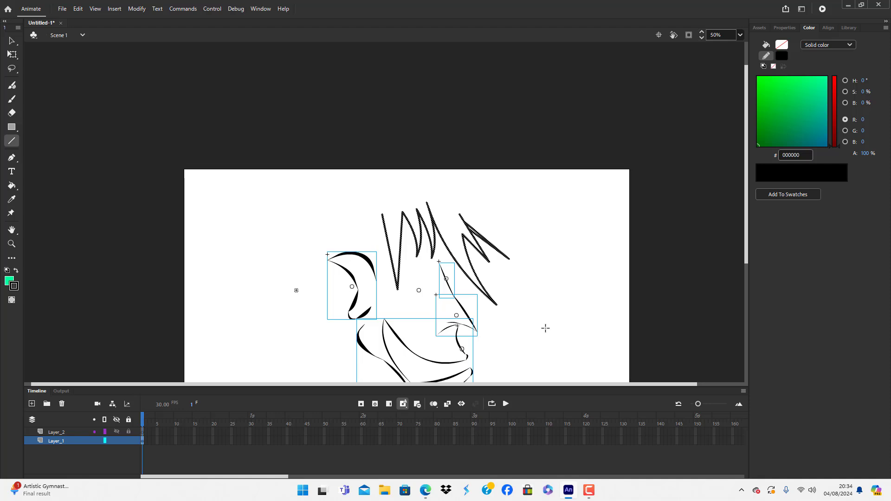
pyautogui.press('q')
pyautogui.moveTo(509, 202); pyautogui.dragTo(478, 231)
pyautogui.click(517, 260)
pyautogui.scroll(-4, 516, 260)
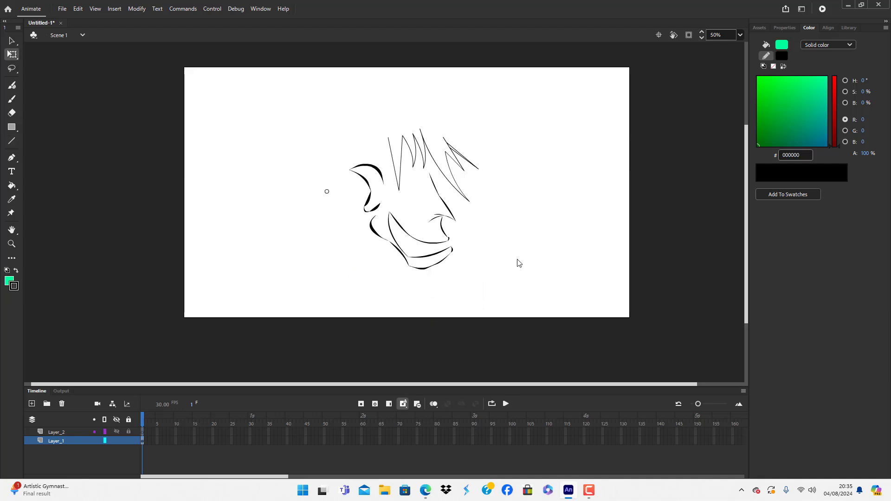
# Try to convert the thin hair lines to fills
pyautogui.click(450, 187)
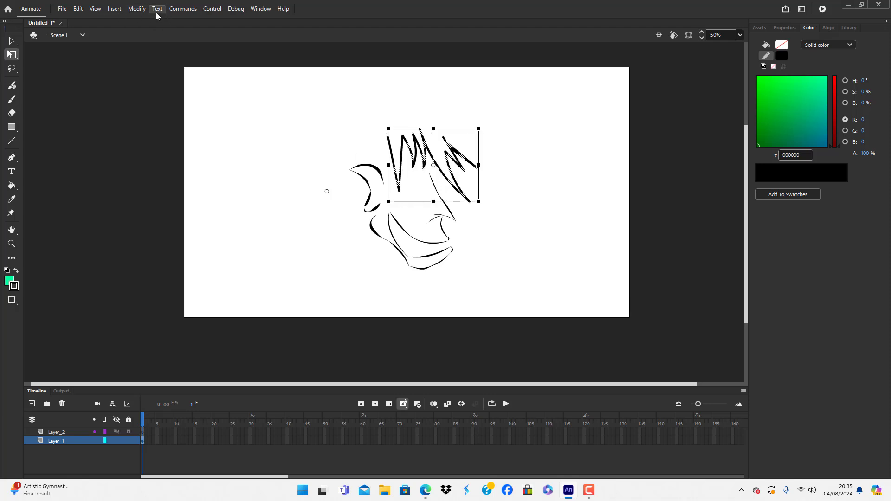
pyautogui.click(137, 9)
pyautogui.moveTo(232, 99)
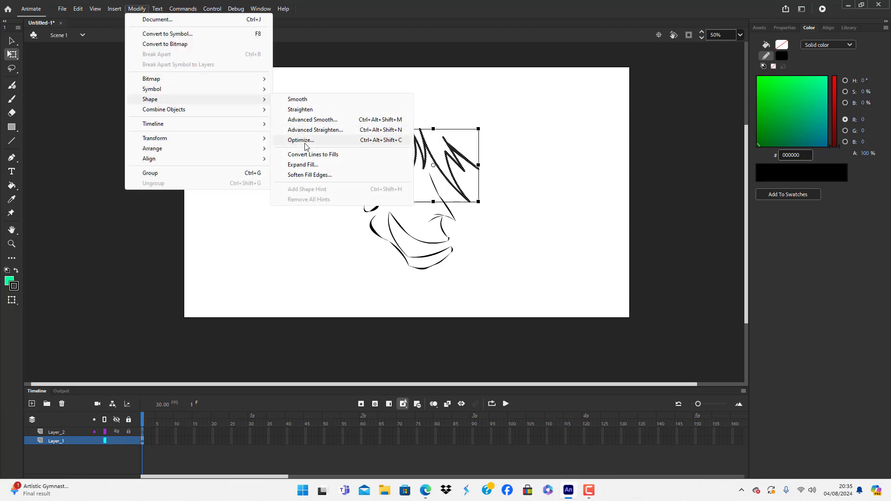
pyautogui.click(310, 156)
pyautogui.click(522, 224)
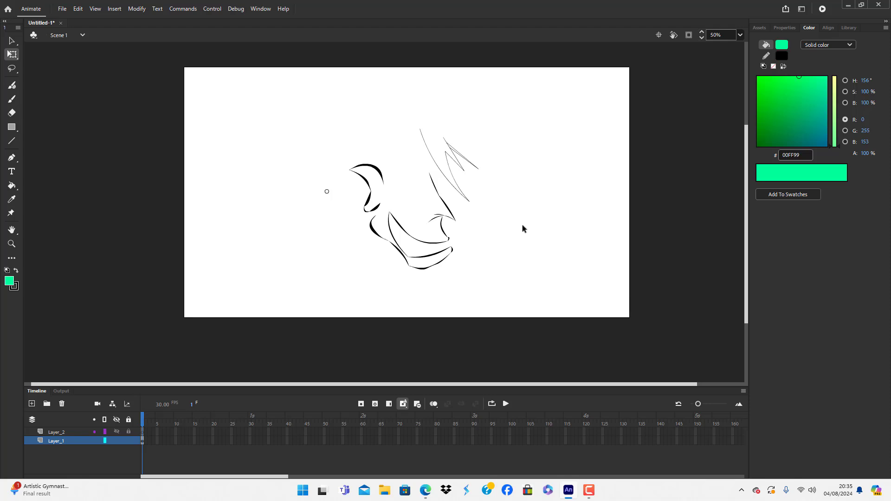
pyautogui.hotkey('ctrl', 'z')
pyautogui.hotkey('ctrl', 'z')
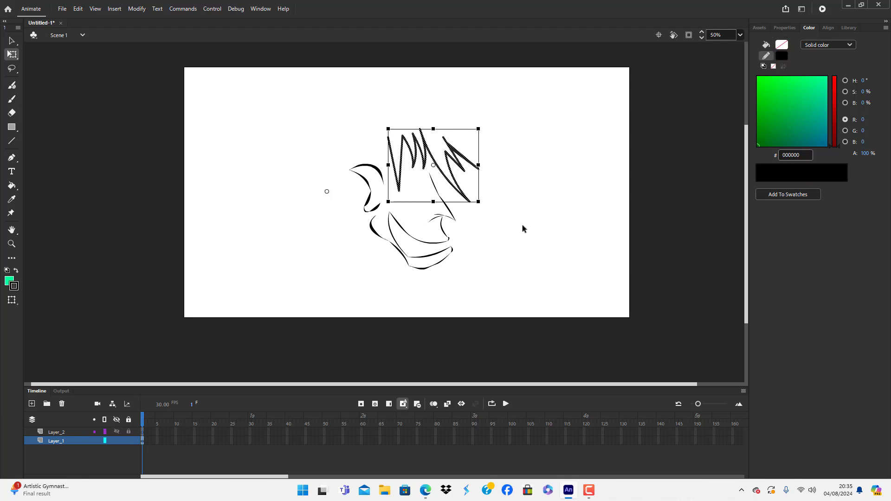
# Set the stroke size of the hair lines to 3
pyautogui.click(784, 28)
pyautogui.click(879, 162)
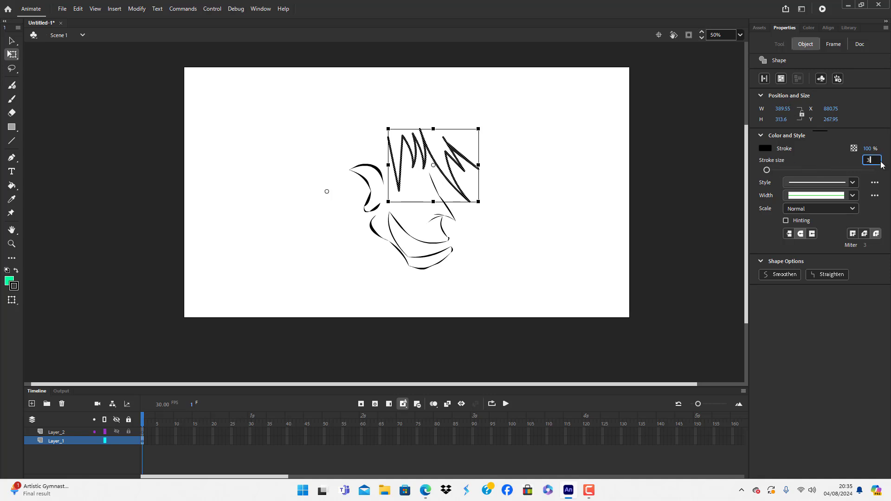
pyautogui.click(440, 174)
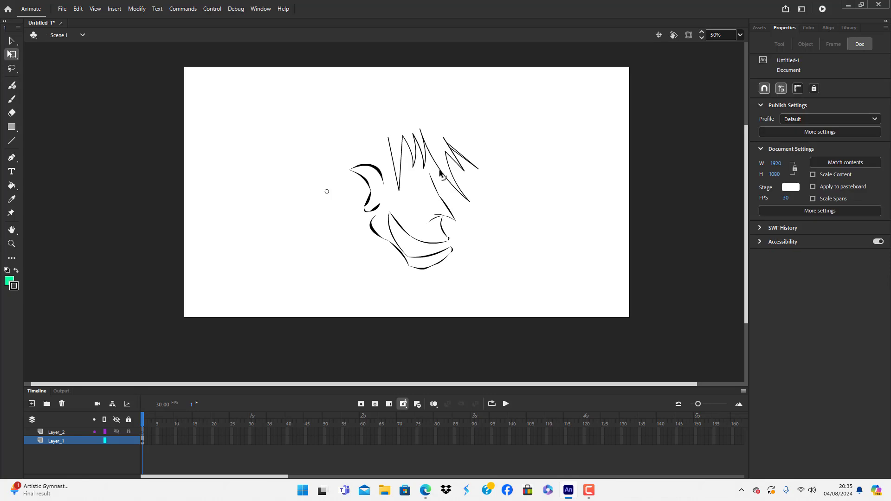
# Select the thickened hair lines and convert them to fills
pyautogui.click(445, 179)
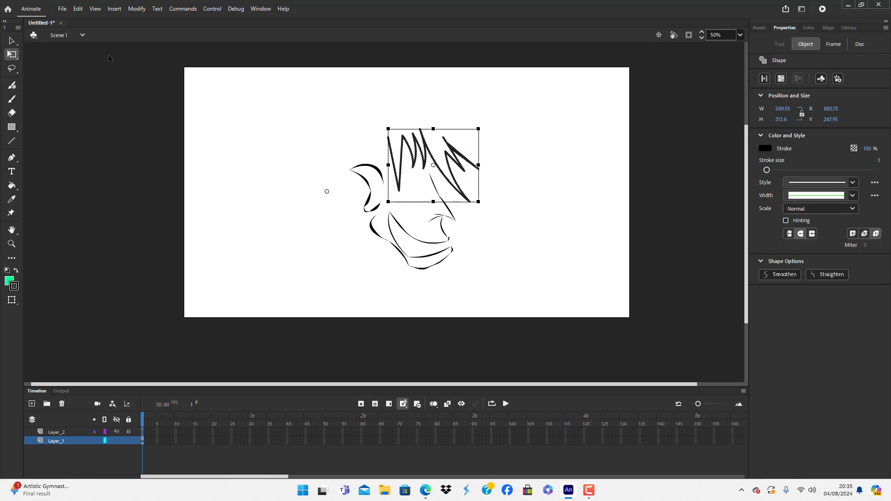
pyautogui.click(137, 8)
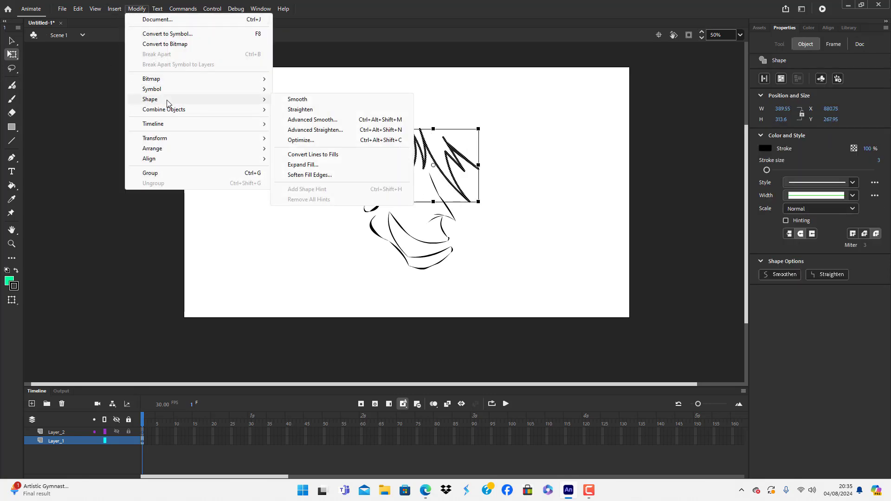
pyautogui.moveTo(212, 101)
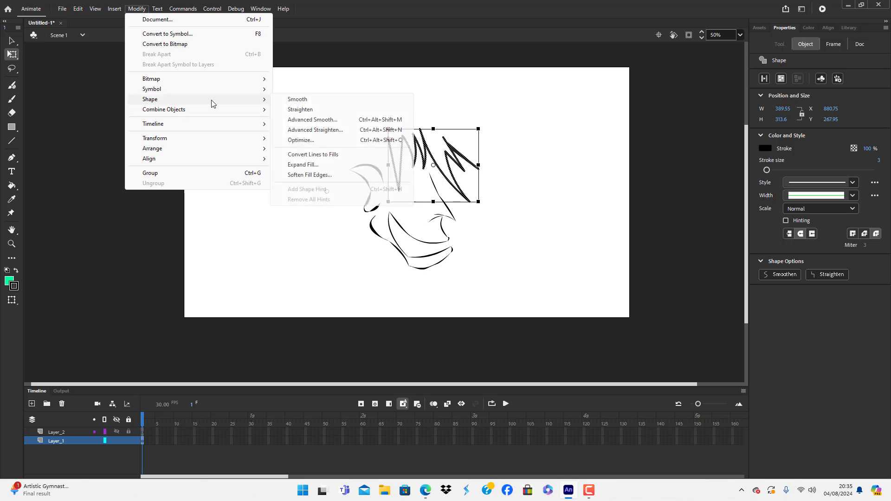
pyautogui.click(334, 155)
pyautogui.click(538, 142)
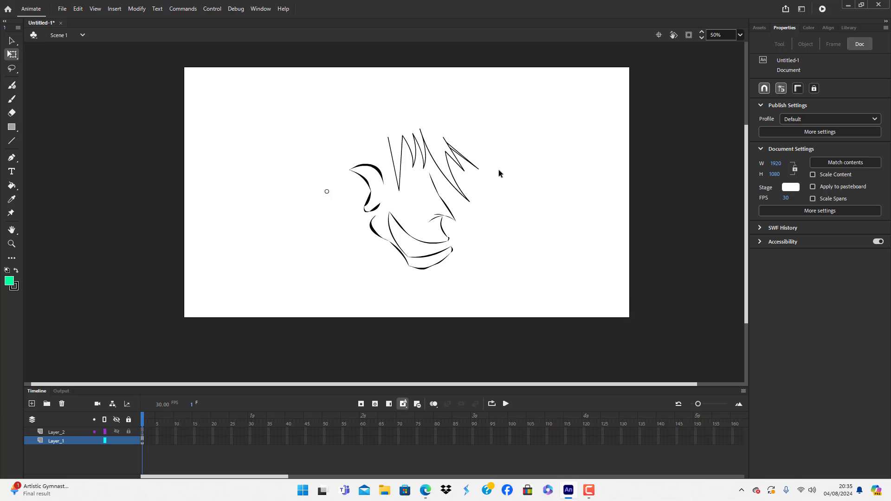
# Curve both lines of the hair spike nearest the ear and thicken the adjoining line into a tapered stroke
pyautogui.click(740, 34)
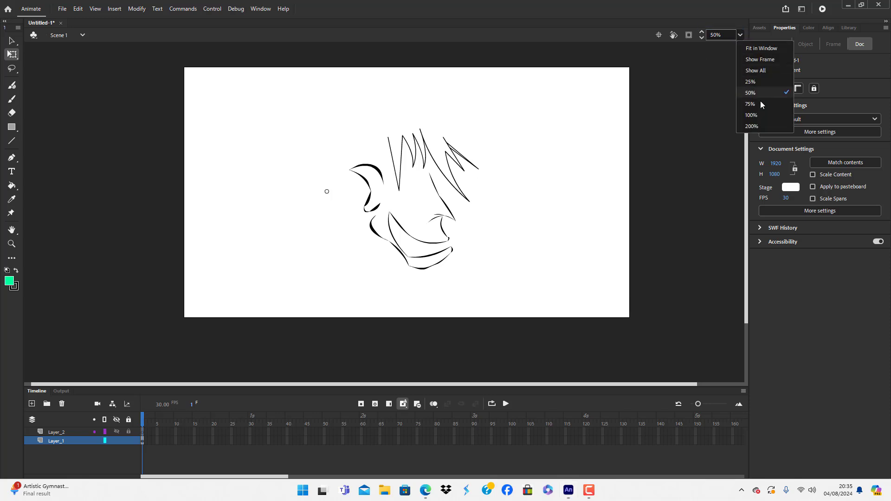
pyautogui.click(761, 101)
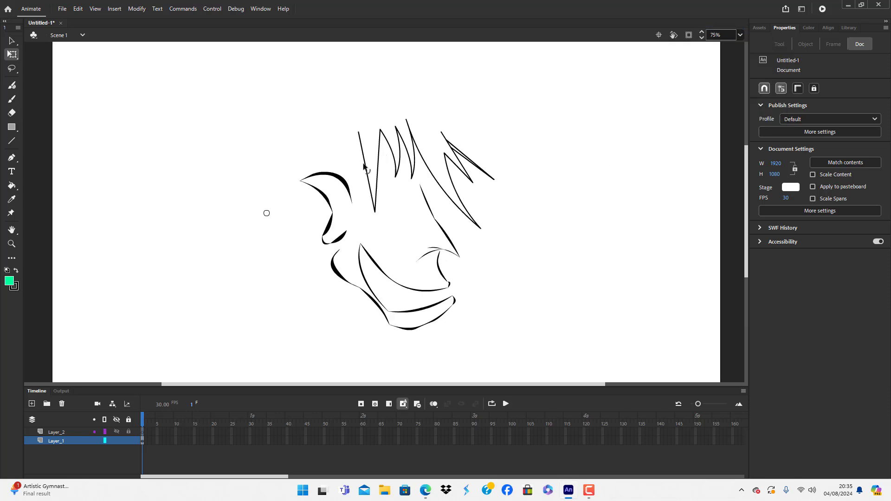
pyautogui.moveTo(364, 166); pyautogui.dragTo(365, 167)
pyautogui.hotkey('ctrl', 'z')
pyautogui.moveTo(378, 171); pyautogui.dragTo(394, 156)
pyautogui.hotkey('ctrl', 'z')
pyautogui.hotkey('ctrl', 'z')
pyautogui.hotkey('ctrl', 'z')
pyautogui.hotkey('ctrl', 'z')
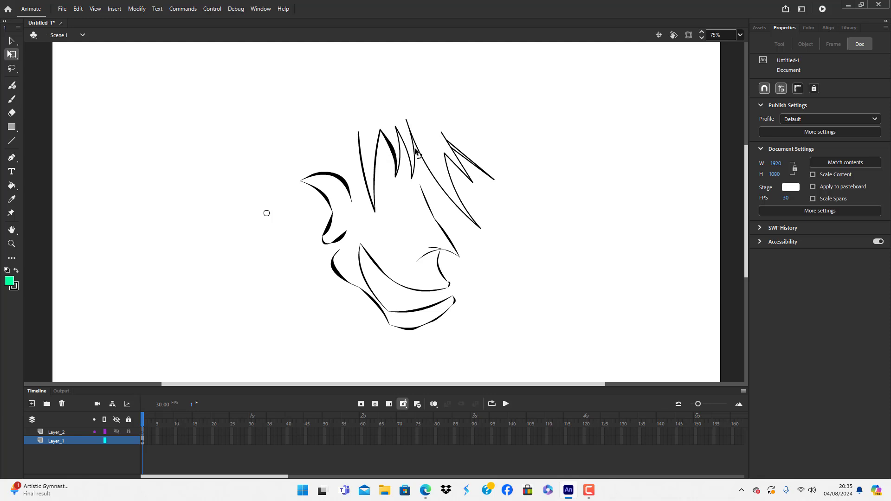
# Bend the edges of the short hair spikes farthest from the ear into thick tapered strokes
pyautogui.moveTo(474, 161); pyautogui.dragTo(463, 167)
pyautogui.moveTo(462, 166); pyautogui.dragTo(451, 177)
pyautogui.hotkey('ctrl', 'z')
pyautogui.hotkey('ctrl', 'z')
pyautogui.hotkey('ctrl', 'z')
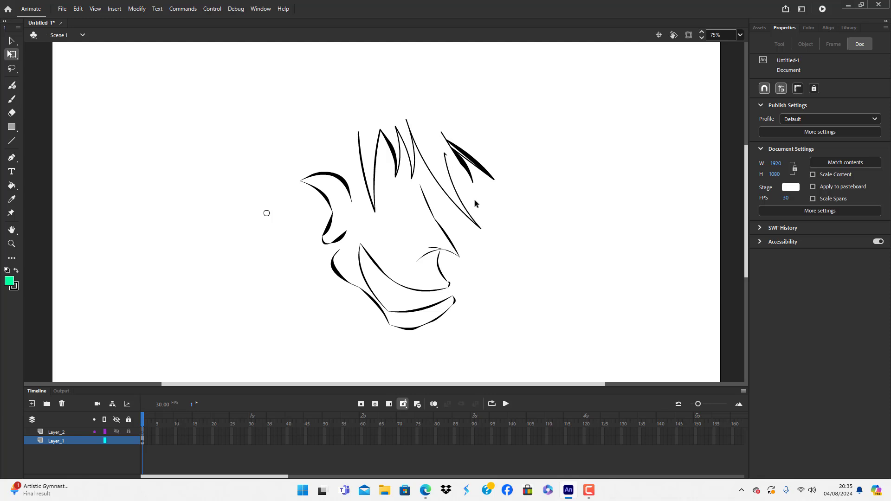
# Try to thicken the edges of the long front hair line and the spike beside it into tapered strokes
pyautogui.hotkey('ctrl', 'z')
pyautogui.hotkey('ctrl', 'z')
pyautogui.hotkey('ctrl', 'z')
pyautogui.hotkey('ctrl', 'z')
pyautogui.hotkey('ctrl', 'z')
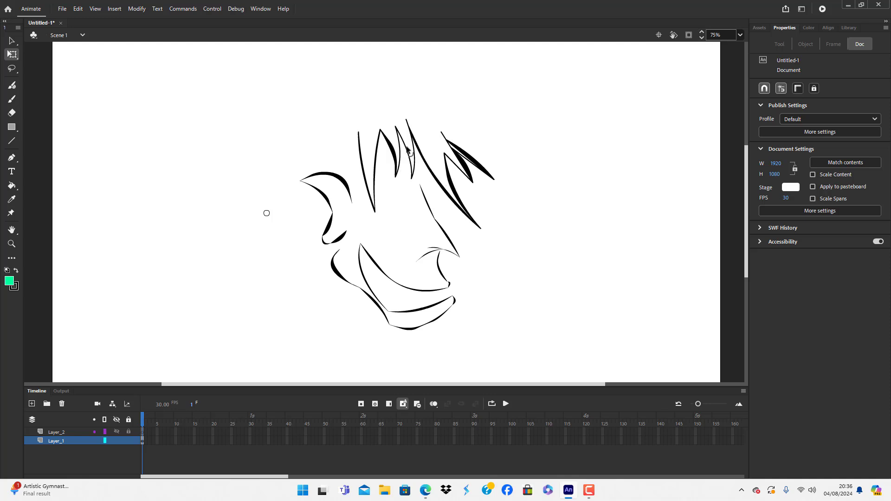
# Try several tapered bends on the middle short spikes and the inner front spike, undoing and redoing them to compare shapes
pyautogui.hotkey('ctrl', 'y')
pyautogui.hotkey('ctrl', 'z')
pyautogui.hotkey('ctrl', 'y')
pyautogui.hotkey('ctrl', 'y')
pyautogui.hotkey('ctrl', 'z')
pyautogui.hotkey('ctrl', 'y')
pyautogui.hotkey('ctrl', 'y')
pyautogui.hotkey('ctrl', 'y')
pyautogui.hotkey('ctrl', 'z')
pyautogui.hotkey('ctrl', 'y')
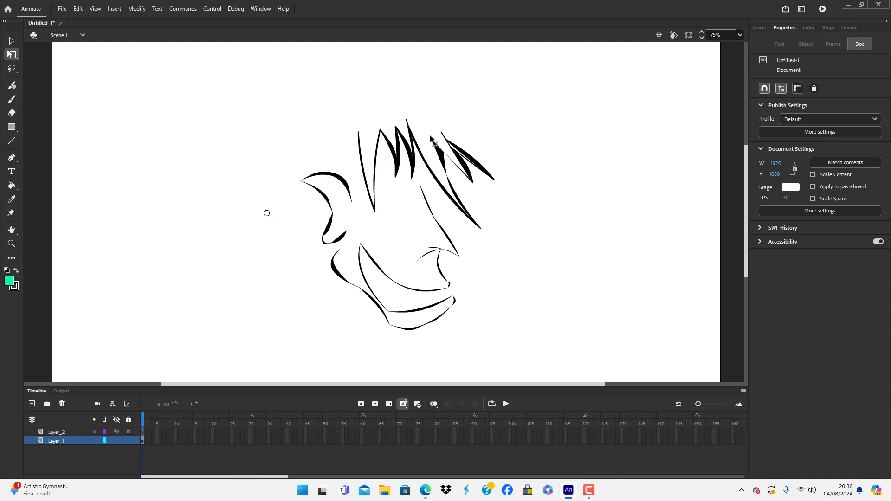
pyautogui.hotkey('ctrl', 'z')
pyautogui.hotkey('ctrl', 'y')
pyautogui.hotkey('ctrl', 'z')
pyautogui.hotkey('ctrl', 'y')
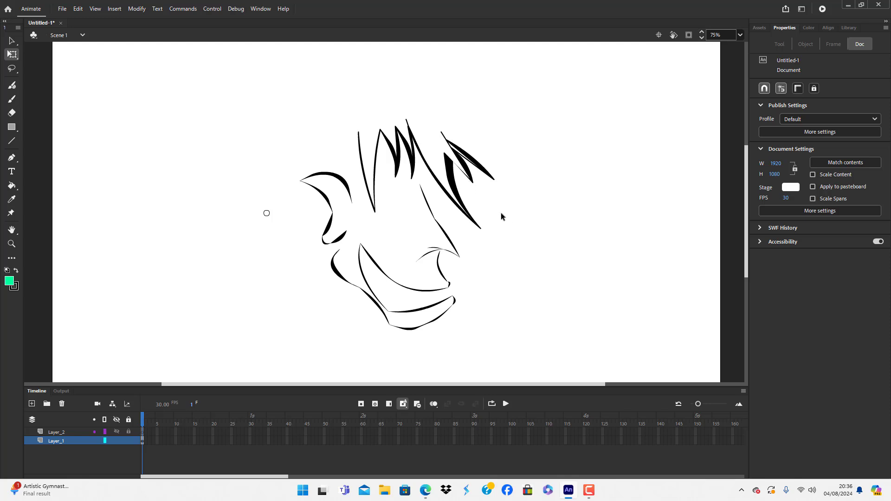
# Undo the latest thickening of the middle short spikes, the inner front spike and the long front hair line
pyautogui.hotkey('ctrl', 'z')
pyautogui.hotkey('ctrl', 'z')
pyautogui.hotkey('ctrl', 'z')
pyautogui.hotkey('ctrl', 'z')
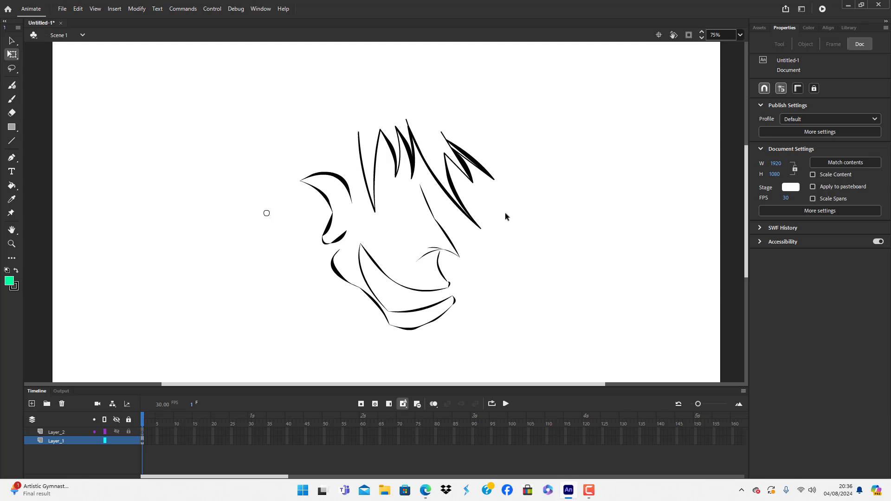
pyautogui.hotkey('ctrl', 'z')
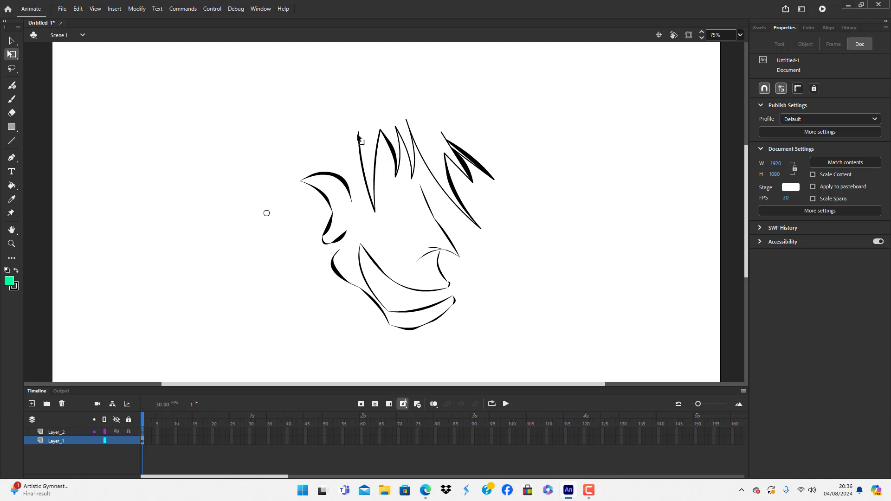
# Try to pull the tip of the hair line nearest the ear outward into a wedge and hollow it, then undo it
pyautogui.hotkey('ctrl', 'y')
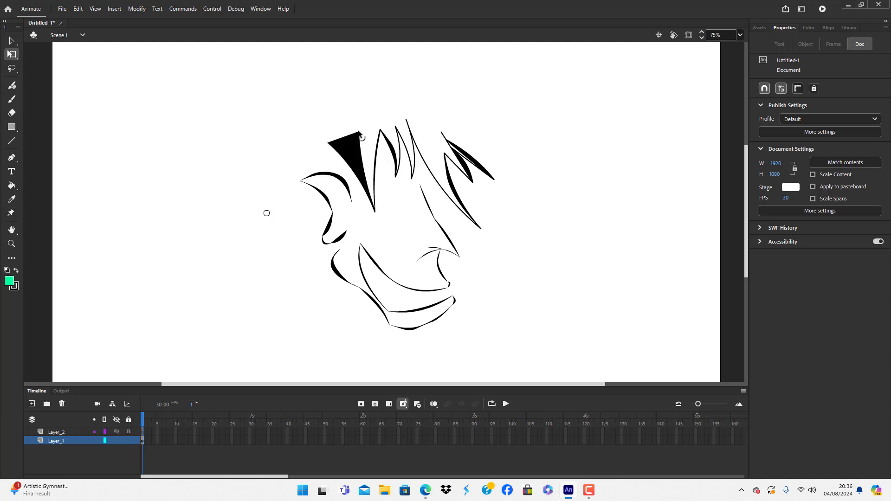
pyautogui.moveTo(359, 136); pyautogui.dragTo(346, 142)
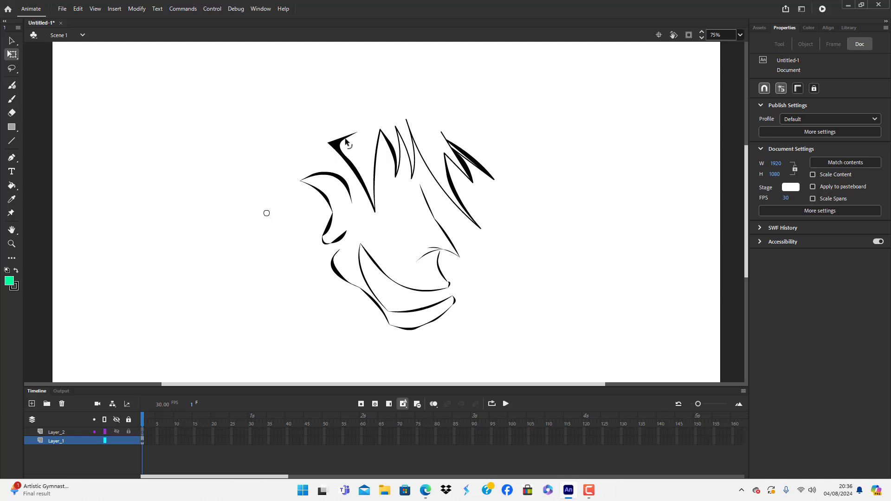
pyautogui.hotkey('ctrl', 'z')
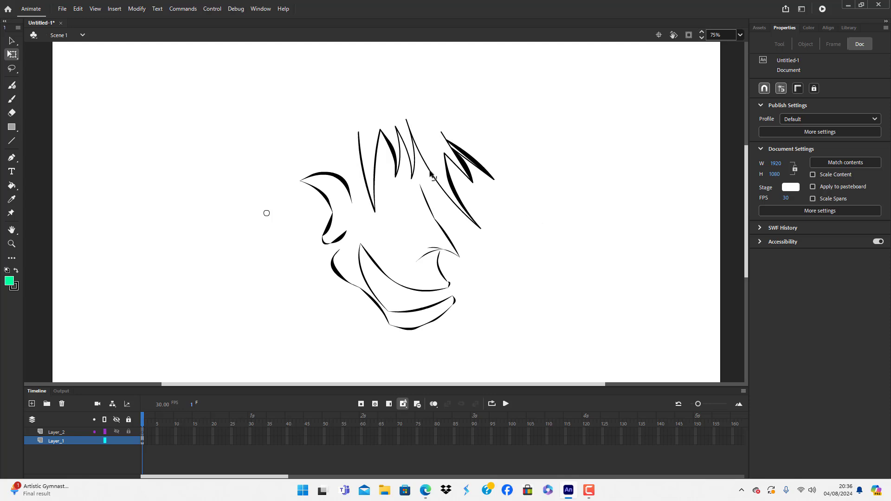
# Try to reshape the middle spikes and delete the upper part of the short front spikes, then undo the deletion
pyautogui.moveTo(397, 159); pyautogui.dragTo(394, 156)
pyautogui.moveTo(396, 126); pyautogui.dragTo(422, 160)
pyautogui.moveTo(518, 111); pyautogui.dragTo(434, 180)
pyautogui.press('Delete')
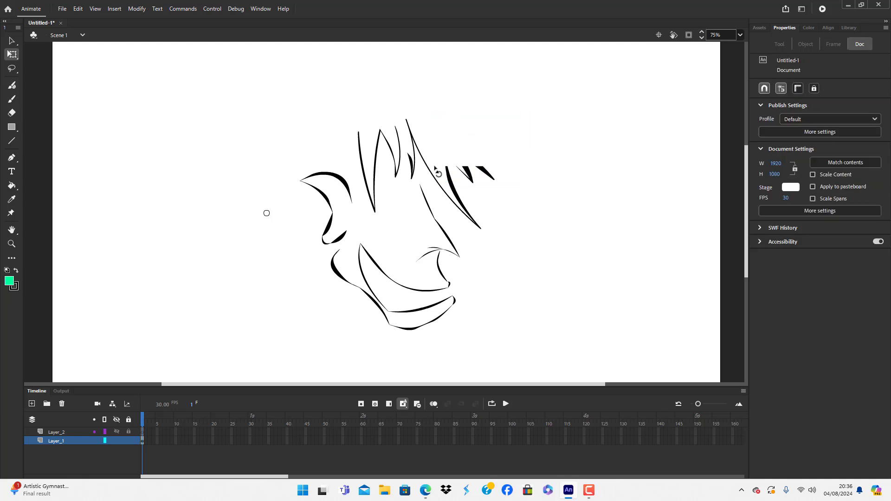
pyautogui.hotkey('ctrl', 'z')
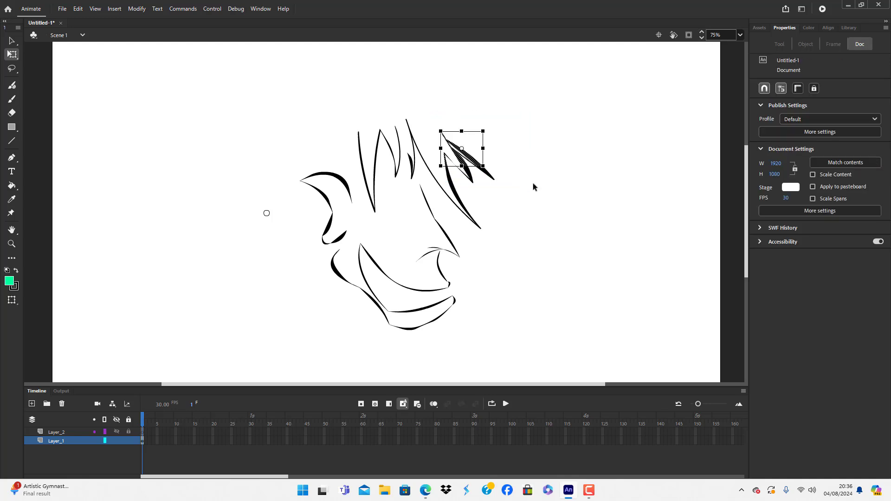
# Undo the hair edits back to the thin lines that preceded the stroke size change and fill conversion
pyautogui.hotkey('ctrl', 'z')
pyautogui.hotkey('ctrl', 'z')
pyautogui.hotkey('ctrl', 'z')
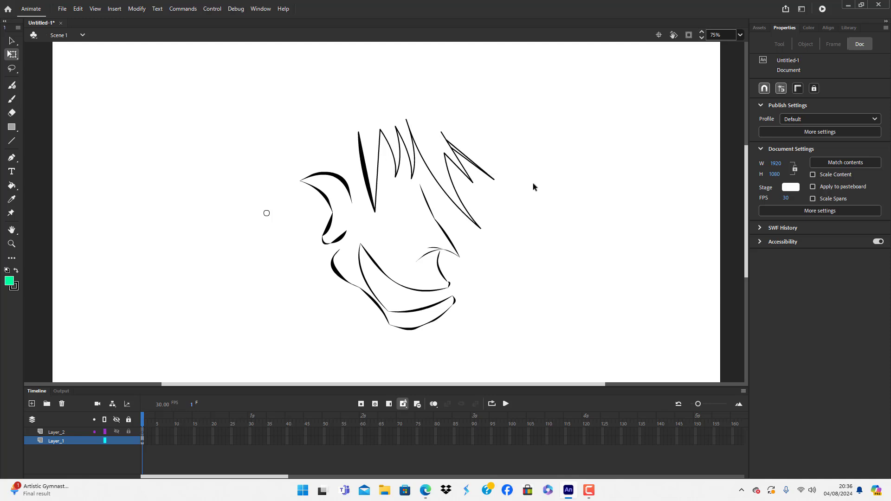
pyautogui.hotkey('ctrl', 'z')
pyautogui.hotkey('ctrl', 'z')
pyautogui.hotkey('ctrl', 'z')
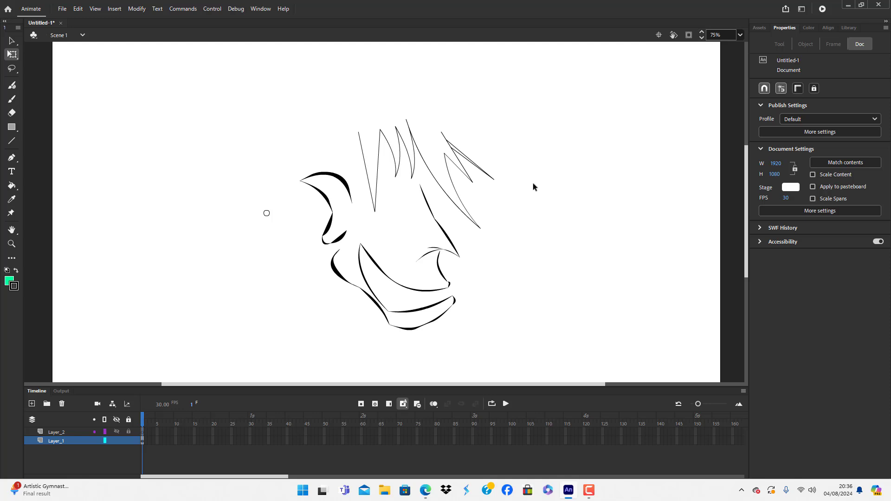
# Curve the lines of the hair spike nearest the ear and delete the short spike lines between it and the long front line
pyautogui.moveTo(366, 160); pyautogui.dragTo(371, 162)
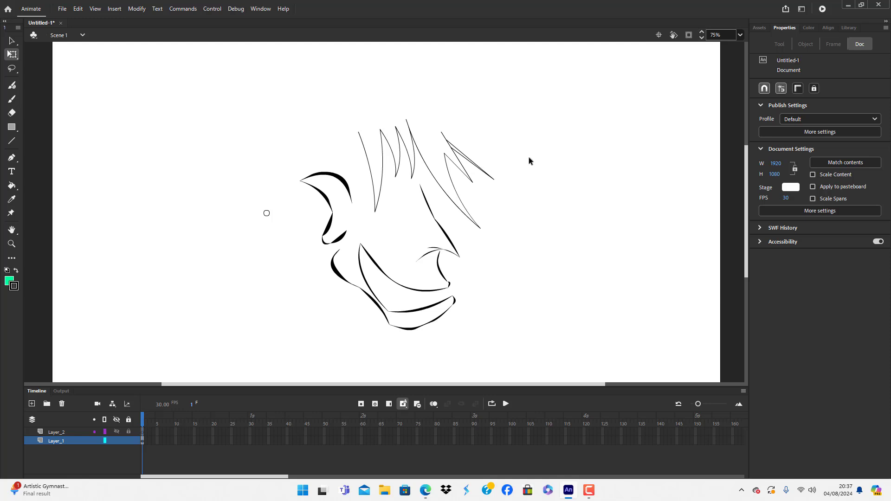
pyautogui.click(412, 154)
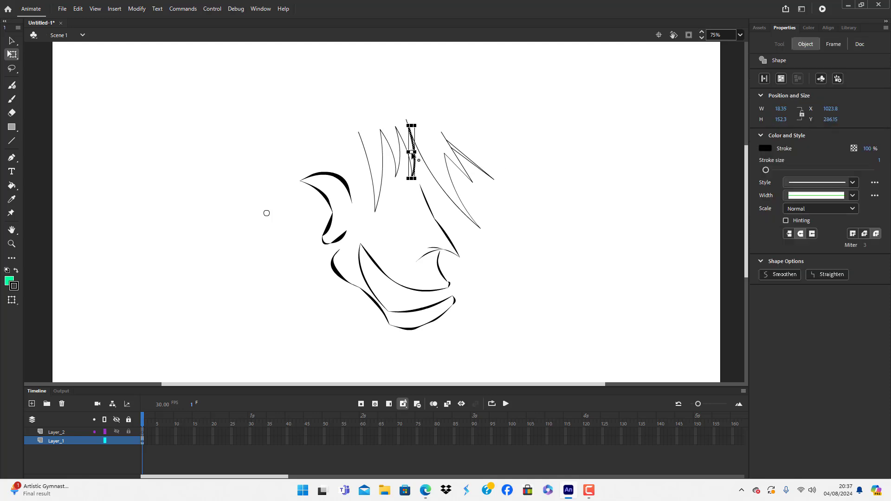
pyautogui.click(414, 158)
pyautogui.click(399, 155)
pyautogui.click(401, 158)
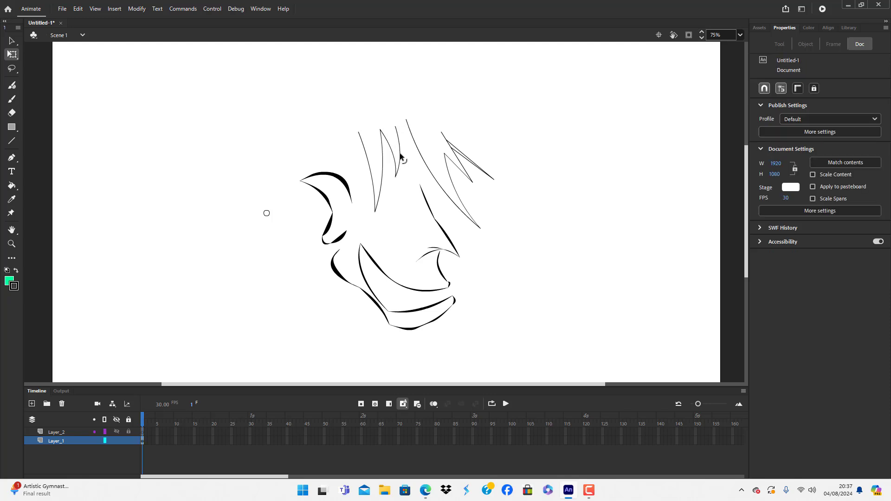
pyautogui.click(400, 156)
pyautogui.click(392, 158)
pyautogui.press('Delete')
# Move the curved ear-side spike forward so it meets the top of the long front hair line
pyautogui.click(381, 147)
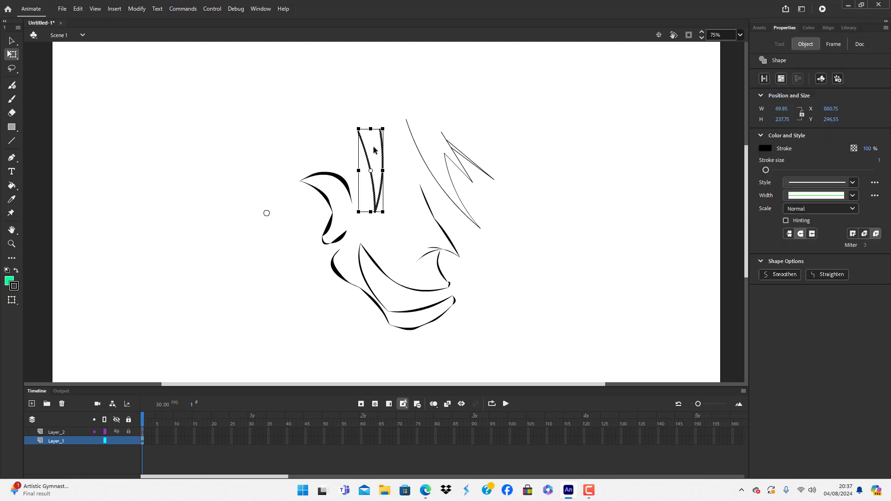
pyautogui.moveTo(368, 149); pyautogui.dragTo(394, 143)
pyautogui.click(547, 276)
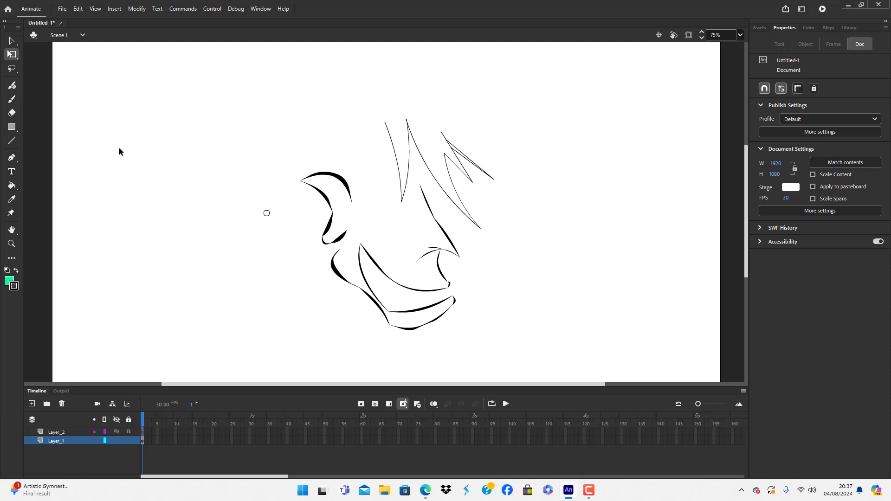
# Draw zigzag hair spikes with the Line tool beside the curved spike, across and behind the ear, and above the front hair
pyautogui.click(17, 141)
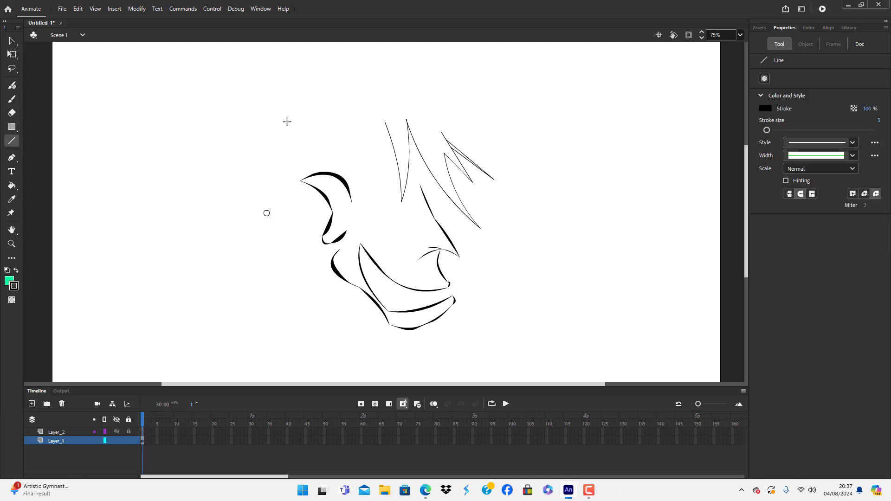
pyautogui.moveTo(379, 123)
pyautogui.mouseDown()
pyautogui.moveTo(378, 166)
pyautogui.moveTo(359, 113)
pyautogui.moveTo(356, 159)
pyautogui.moveTo(338, 107)
pyautogui.mouseUp()
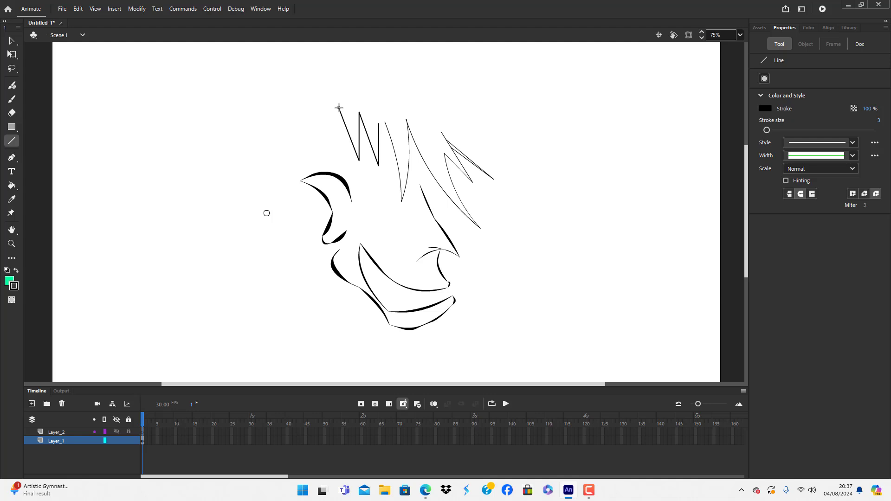
pyautogui.hotkey('ctrl', 'z')
pyautogui.moveTo(359, 161)
pyautogui.mouseDown()
pyautogui.moveTo(352, 116)
pyautogui.moveTo(310, 165)
pyautogui.moveTo(310, 259)
pyautogui.moveTo(324, 307)
pyautogui.moveTo(281, 324)
pyautogui.moveTo(309, 254)
pyautogui.moveTo(316, 188)
pyautogui.moveTo(303, 246)
pyautogui.moveTo(315, 244)
pyautogui.moveTo(326, 192)
pyautogui.mouseUp()
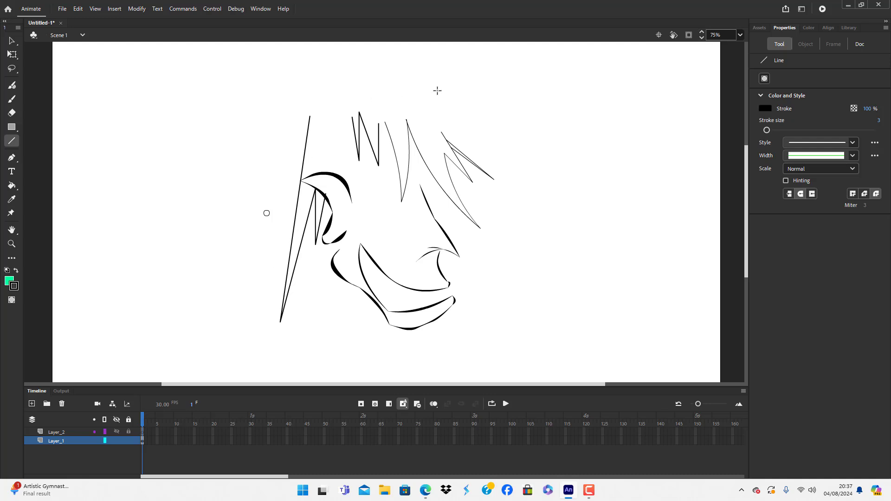
pyautogui.moveTo(437, 91)
pyautogui.mouseDown()
pyautogui.moveTo(504, 114)
pyautogui.moveTo(445, 113)
pyautogui.moveTo(449, 125)
pyautogui.moveTo(431, 98)
pyautogui.moveTo(491, 147)
pyautogui.moveTo(429, 116)
pyautogui.mouseUp()
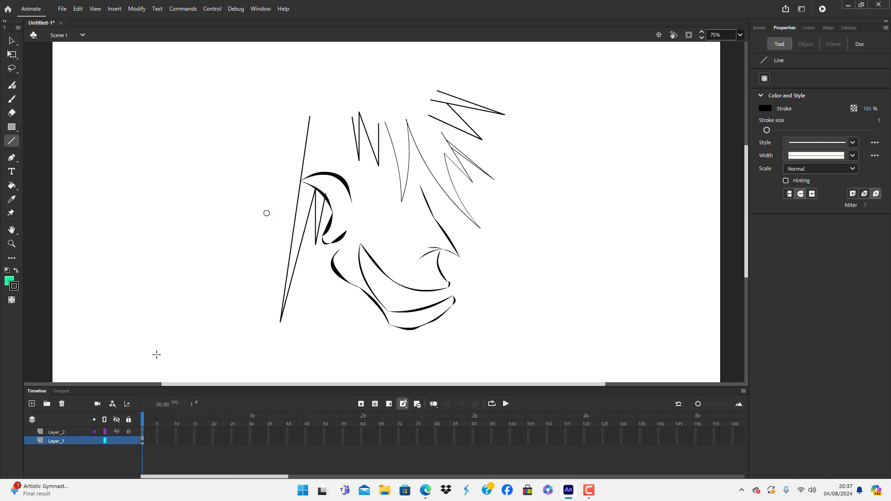
# Add a new layer below Layer_1 and draw two long pointed hair spikes on it hanging behind and below the ear
pyautogui.click(32, 420)
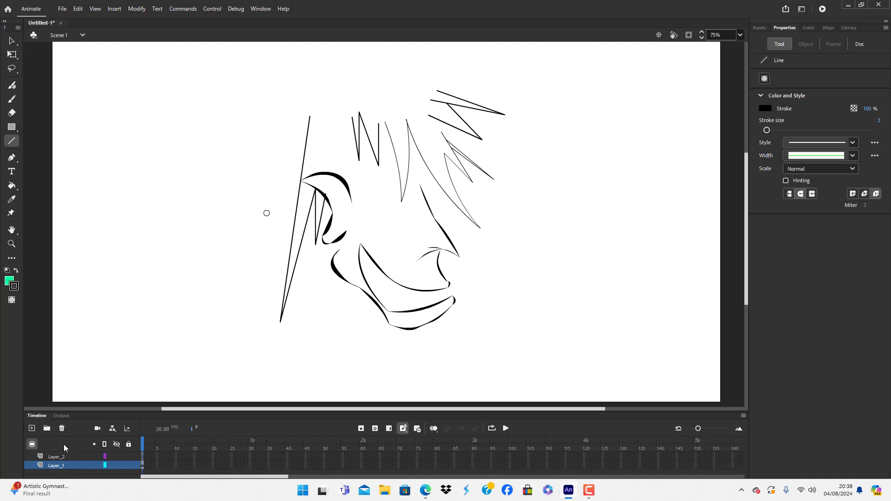
pyautogui.click(32, 444)
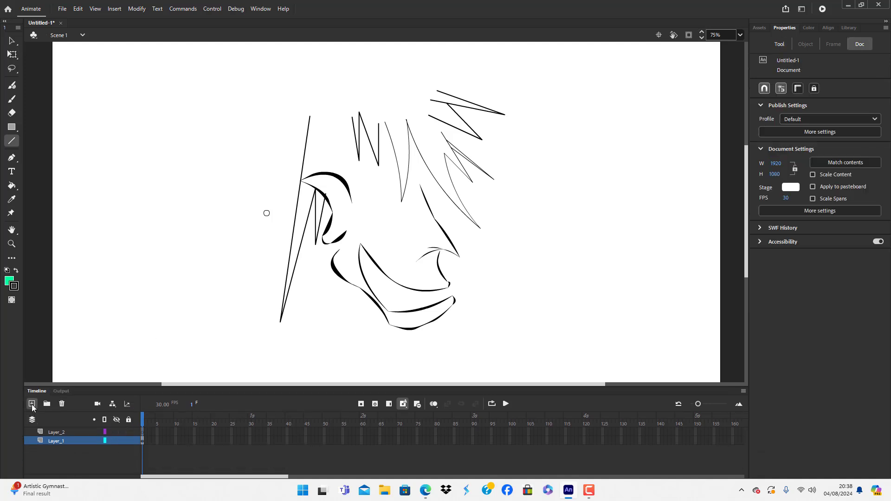
pyautogui.click(32, 403)
pyautogui.click(67, 448)
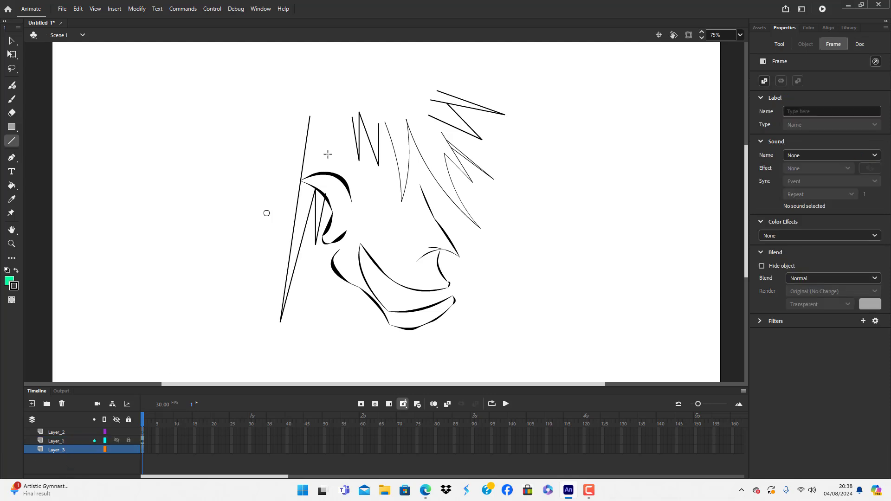
pyautogui.moveTo(323, 245)
pyautogui.mouseDown()
pyautogui.moveTo(317, 348)
pyautogui.moveTo(320, 235)
pyautogui.moveTo(301, 267)
pyautogui.moveTo(291, 327)
pyautogui.moveTo(315, 234)
pyautogui.mouseUp()
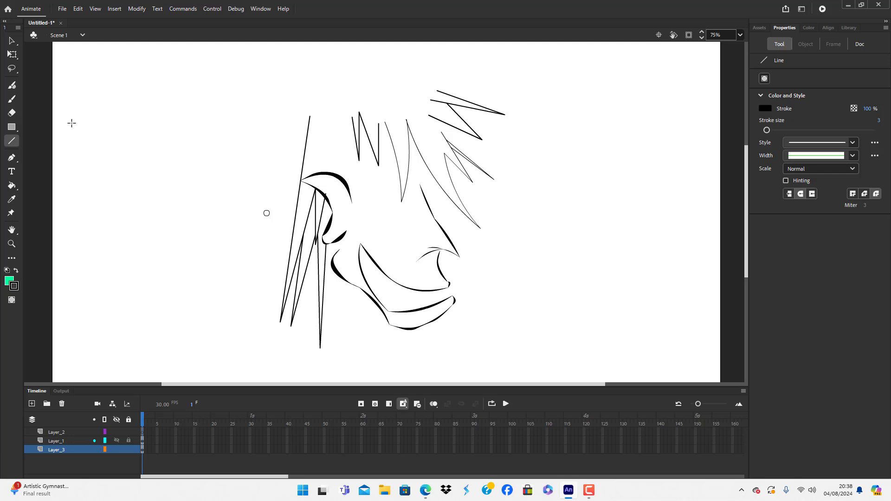
# Bend the long straight hair lines behind and below the ear into curves
pyautogui.click(11, 40)
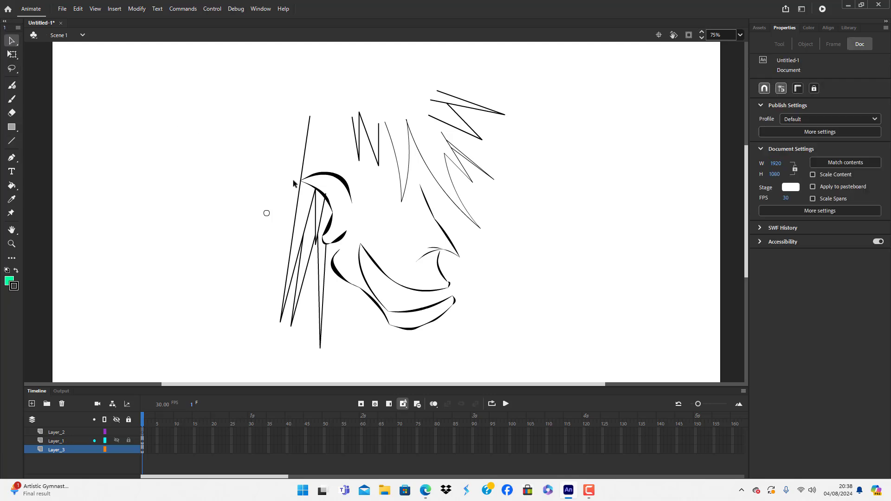
pyautogui.moveTo(293, 183); pyautogui.dragTo(291, 188)
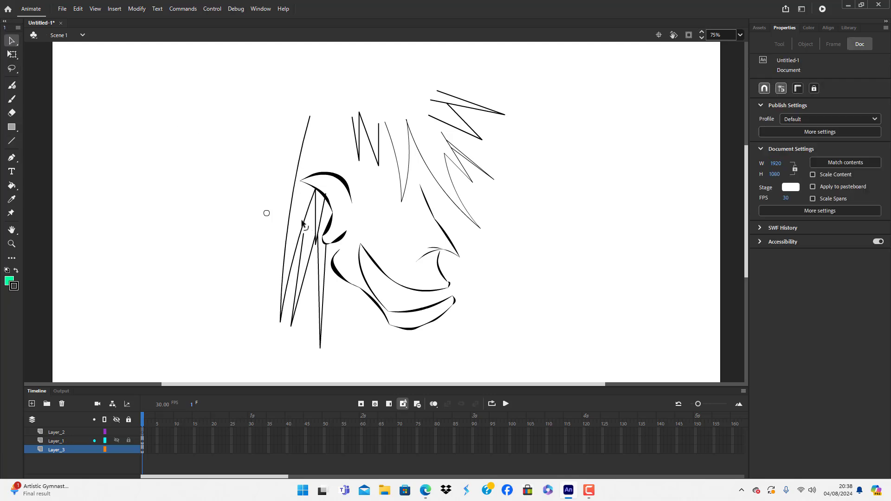
pyautogui.moveTo(314, 234)
pyautogui.mouseDown()
pyautogui.moveTo(315, 188)
pyautogui.moveTo(307, 257)
pyautogui.mouseUp()
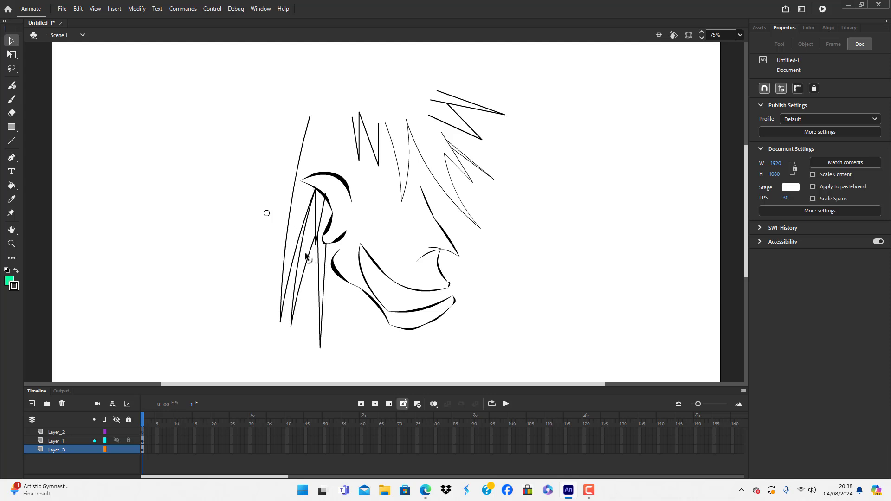
pyautogui.moveTo(316, 215); pyautogui.dragTo(321, 218)
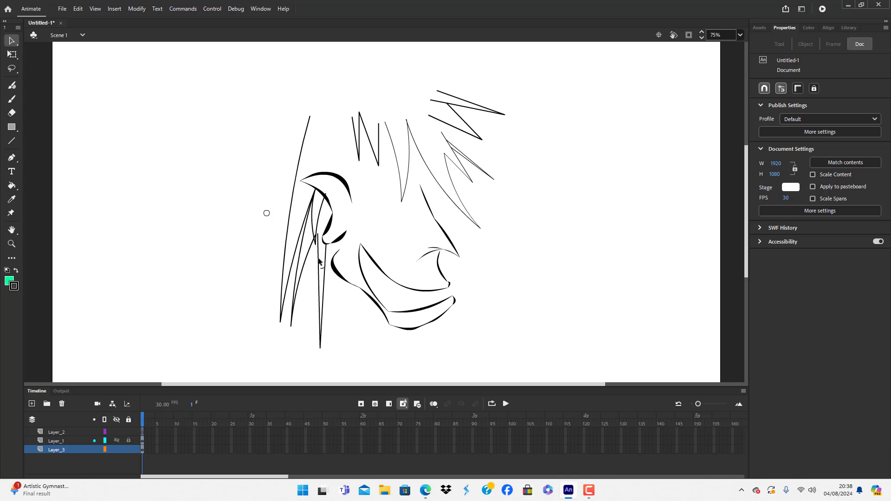
pyautogui.moveTo(318, 262); pyautogui.dragTo(320, 268)
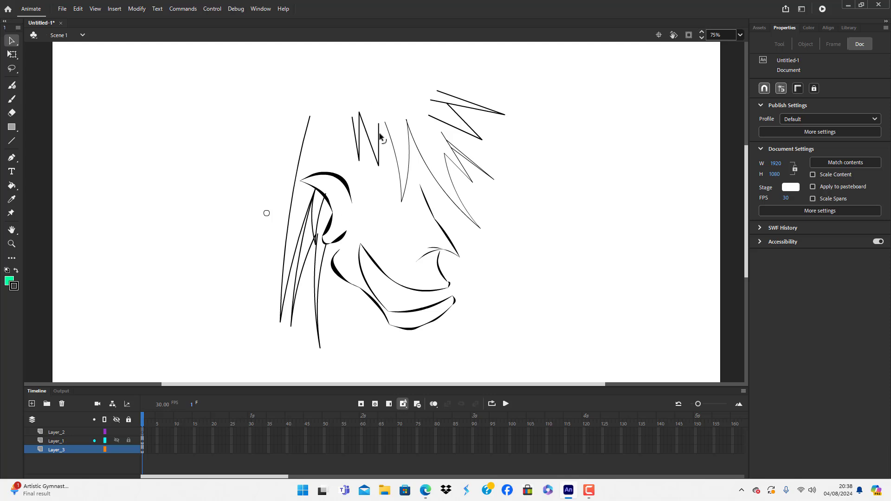
# Curve the short crown spike and the upper front spikes, and delete the leftover line stub between the front spikes
pyautogui.moveTo(379, 140); pyautogui.dragTo(377, 140)
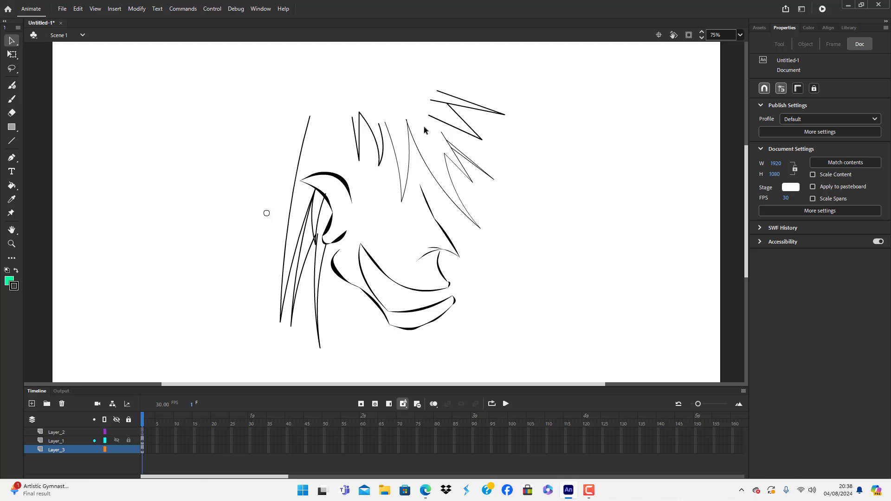
pyautogui.moveTo(467, 102)
pyautogui.mouseDown()
pyautogui.moveTo(469, 94)
pyautogui.moveTo(473, 103)
pyautogui.mouseUp()
pyautogui.click(437, 101)
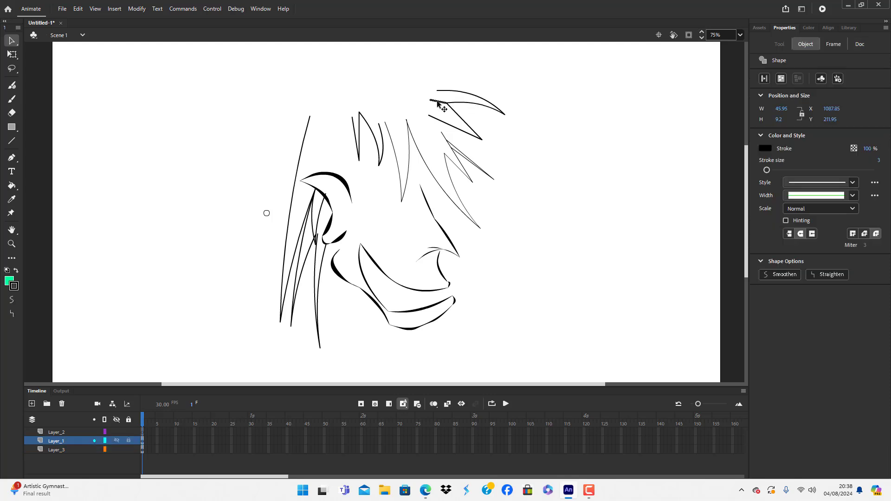
pyautogui.press('Delete')
pyautogui.moveTo(466, 122)
pyautogui.mouseDown()
pyautogui.moveTo(471, 114)
pyautogui.moveTo(460, 115)
pyautogui.mouseUp()
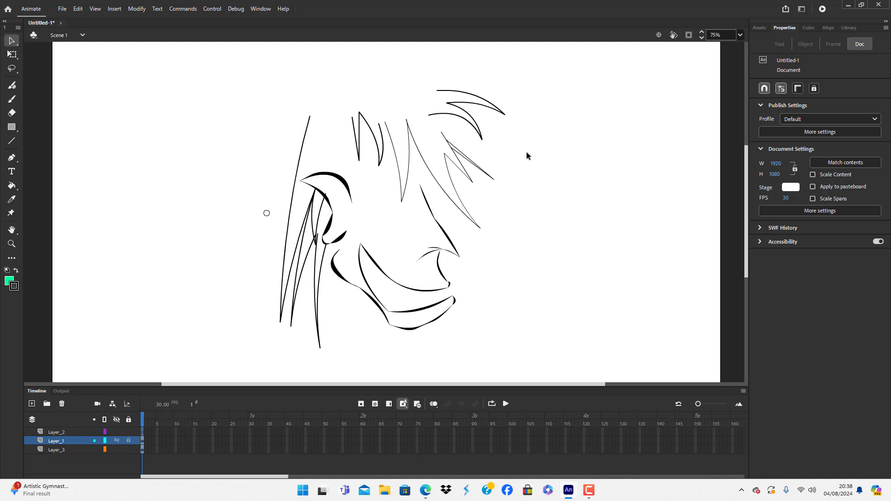
# Try to reshape the long hair strands behind the ear by pulling their joined points upward and bending the lines
pyautogui.click(301, 253)
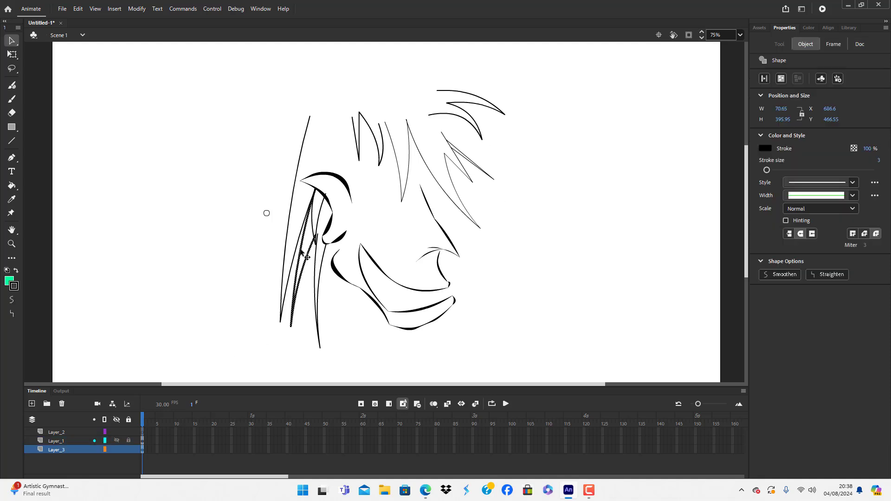
pyautogui.click(317, 246)
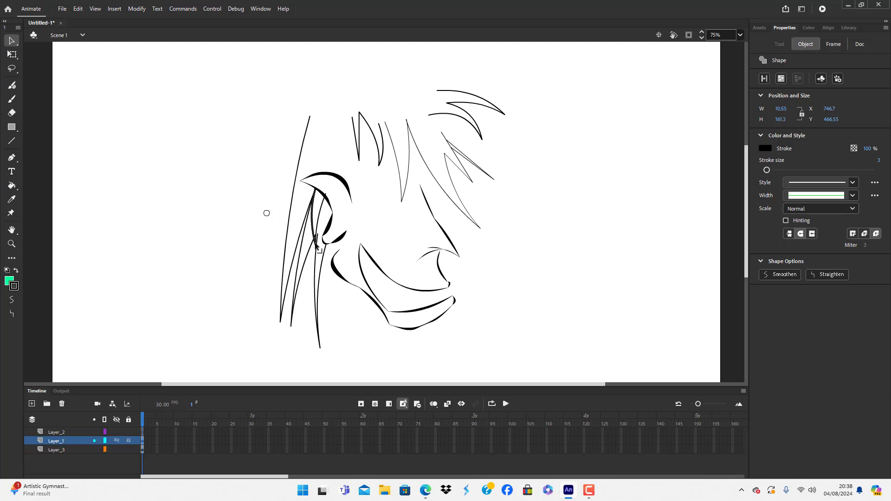
pyautogui.click(319, 245)
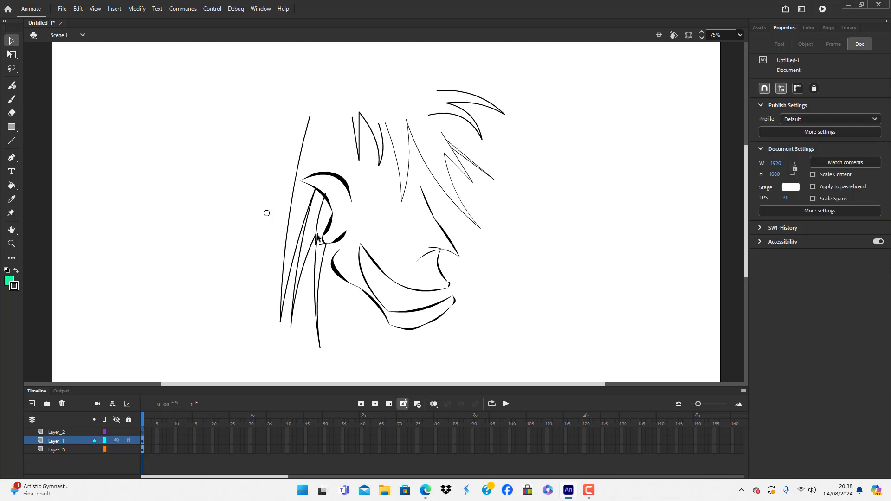
pyautogui.click(318, 241)
pyautogui.moveTo(318, 241); pyautogui.dragTo(321, 198)
pyautogui.moveTo(318, 238); pyautogui.dragTo(309, 290)
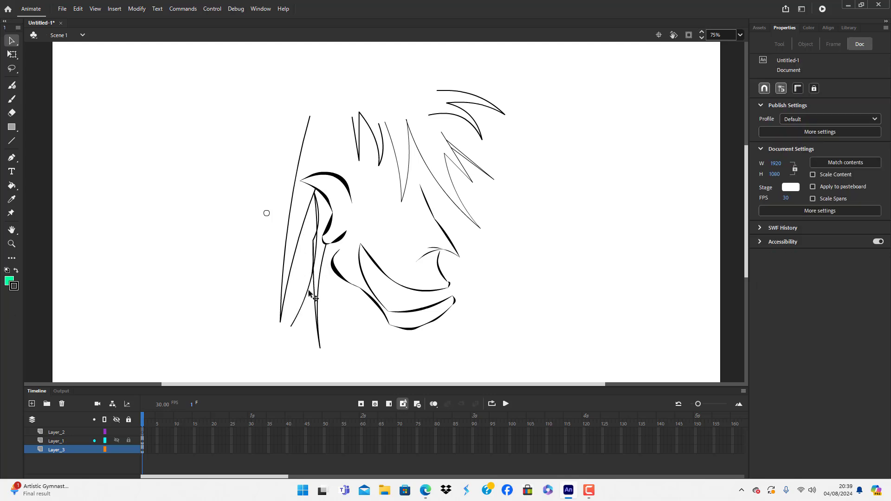
pyautogui.moveTo(322, 223); pyautogui.dragTo(316, 232)
# Delete all the long hair strands behind and below the ear
pyautogui.click(306, 297)
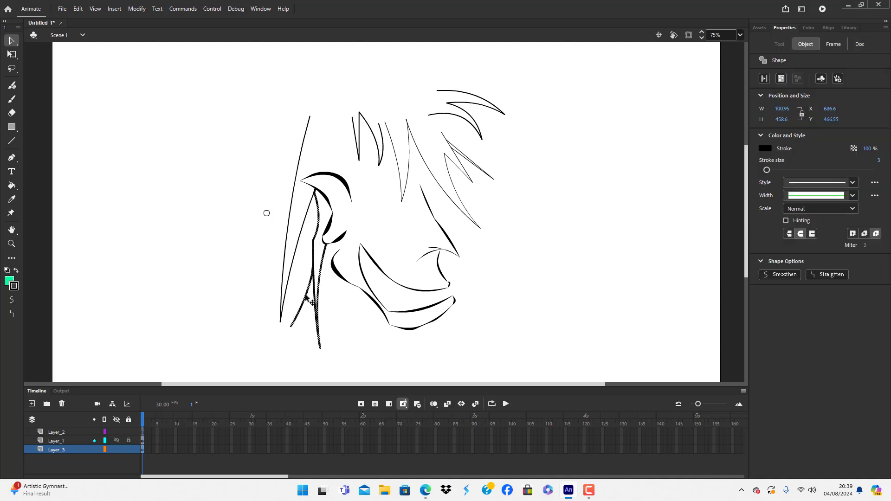
pyautogui.click(285, 228)
pyautogui.press('Delete')
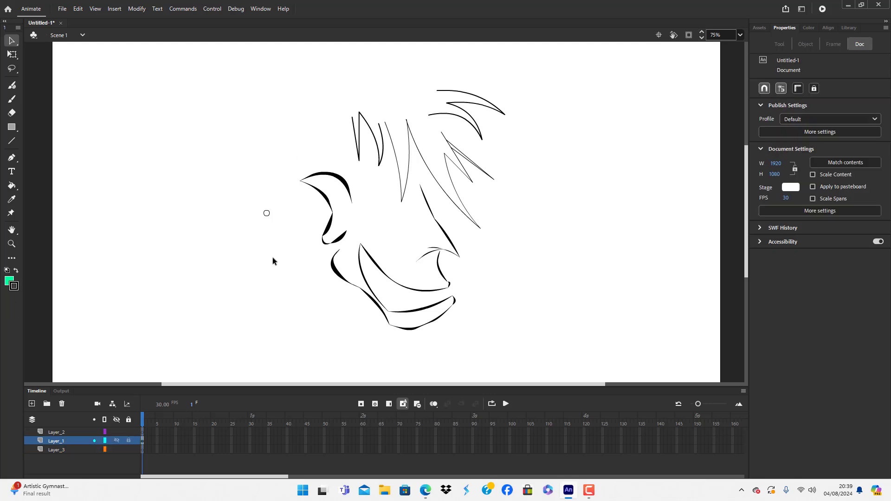
# Convert the outlines of the short crown spikes and the upper front spikes from lines to fills
pyautogui.click(457, 118)
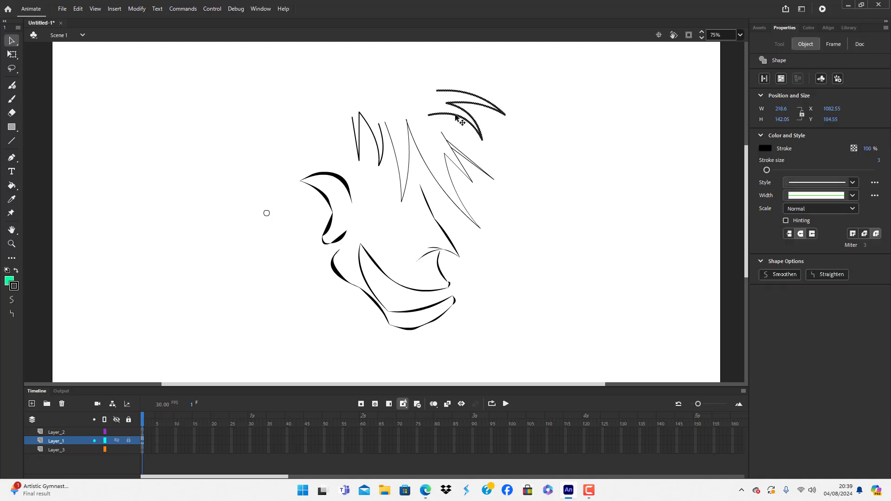
pyautogui.keyDown('shift'); pyautogui.click(377, 137); pyautogui.keyUp('shift')
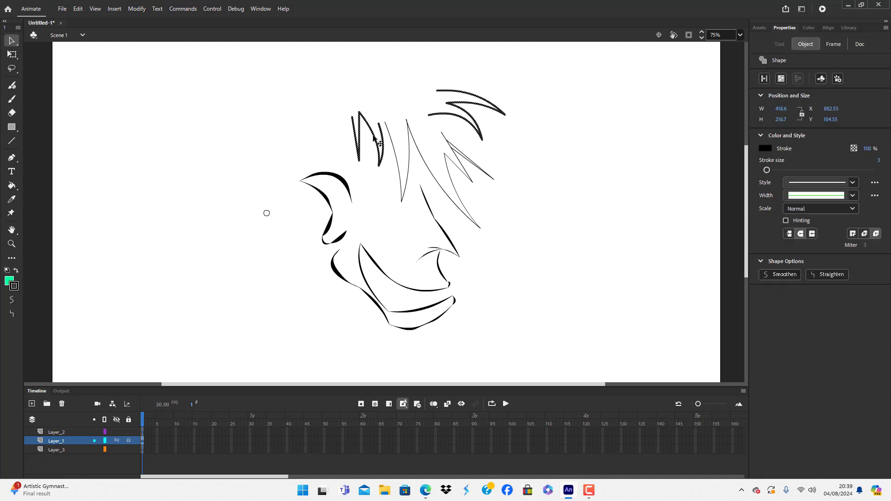
pyautogui.click(129, 10)
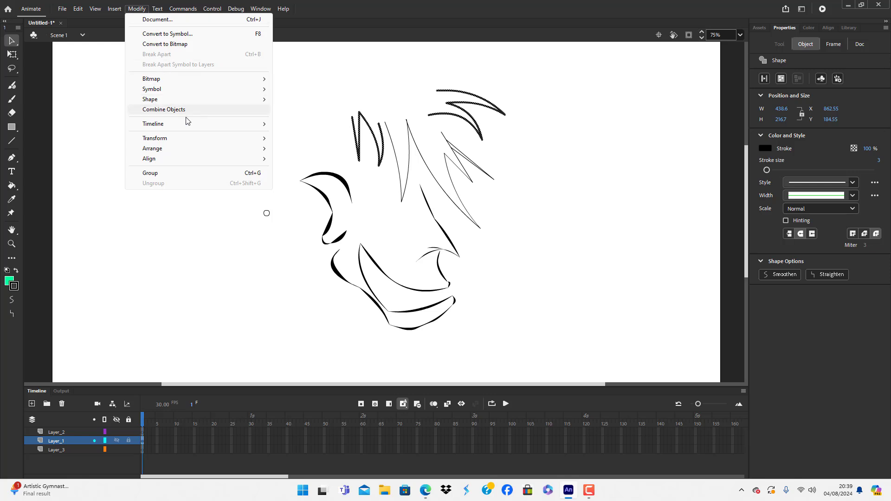
pyautogui.moveTo(199, 103)
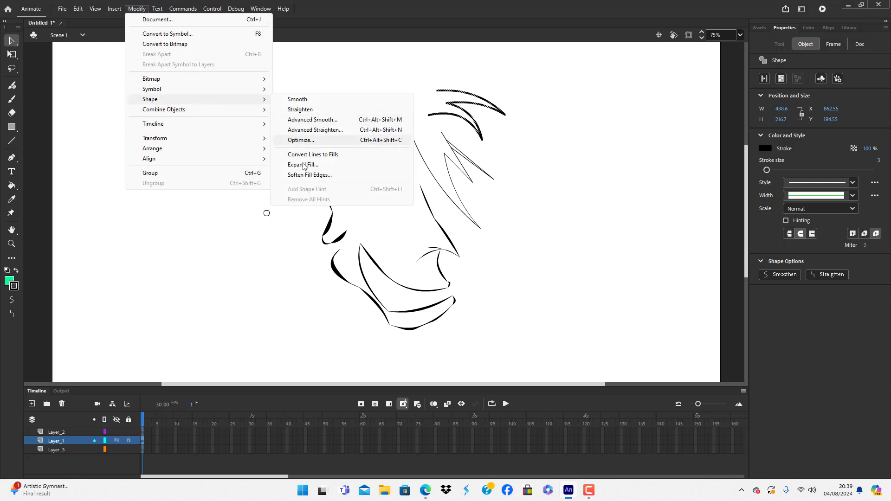
pyautogui.click(320, 155)
pyautogui.click(663, 234)
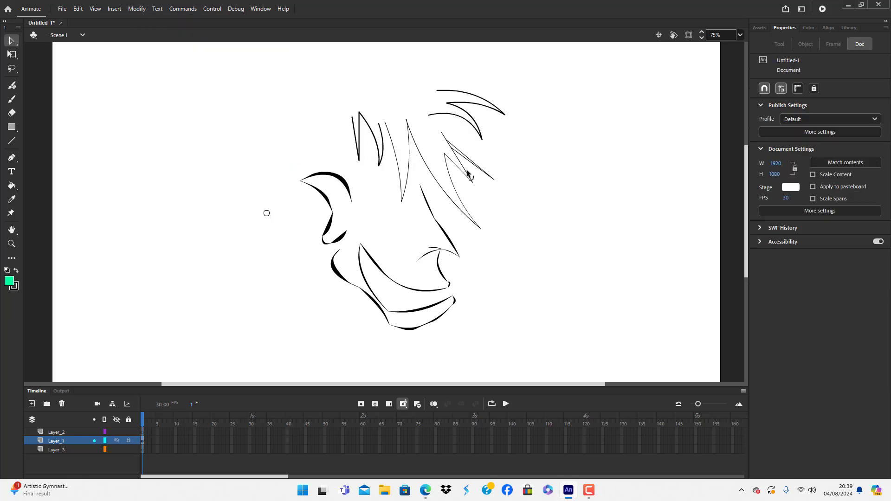
# Convert the thin forehead hair spikes from lines to fills
pyautogui.click(421, 156)
pyautogui.click(137, 9)
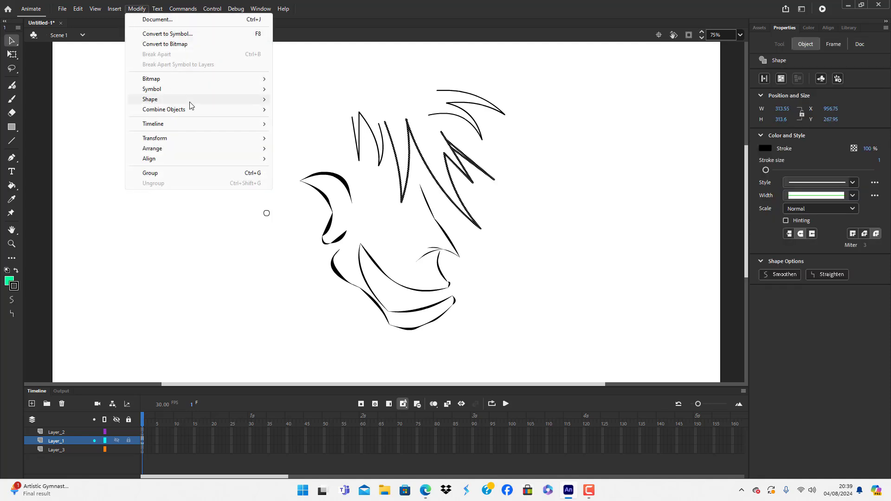
pyautogui.moveTo(185, 99)
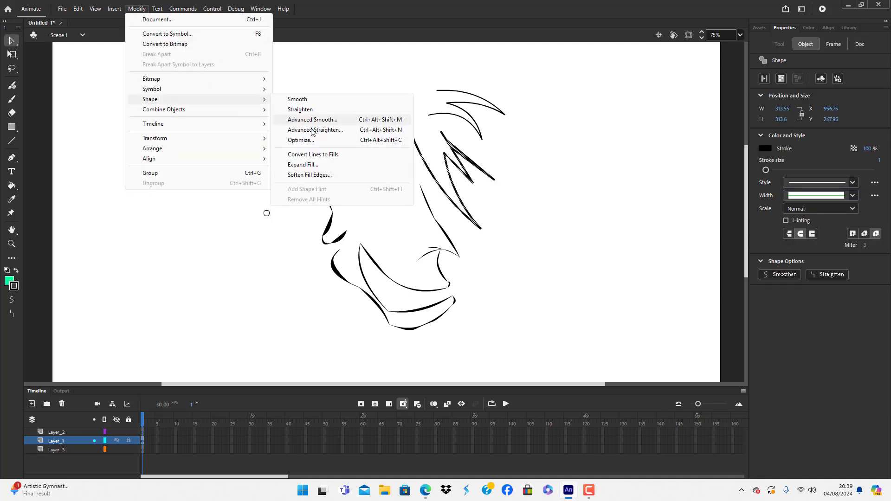
pyautogui.click(314, 154)
# Thicken the strokes of the long forehead spikes by bending their edges, and bow the back stroke of the short crown spike
pyautogui.moveTo(400, 163); pyautogui.dragTo(405, 168)
pyautogui.click(516, 200)
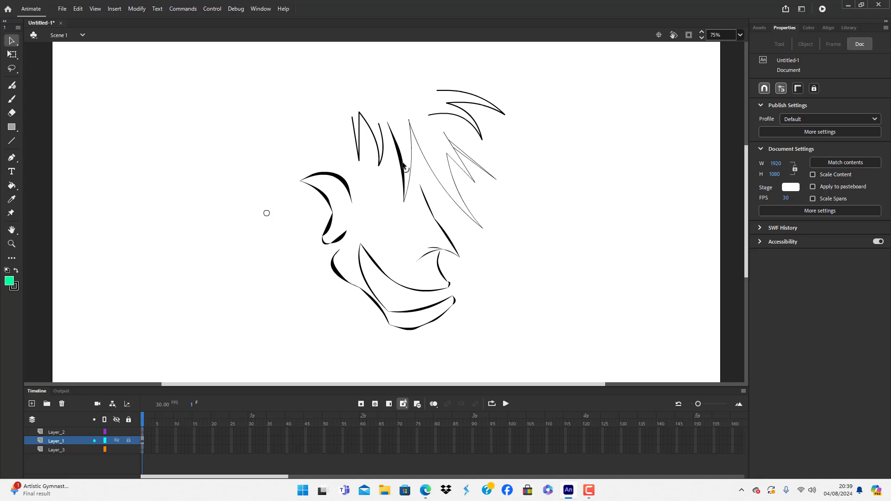
pyautogui.click(430, 163)
pyautogui.press('Delete')
pyautogui.hotkey('ctrl', 'z')
pyautogui.moveTo(356, 134); pyautogui.dragTo(359, 138)
pyautogui.moveTo(438, 176); pyautogui.dragTo(454, 166)
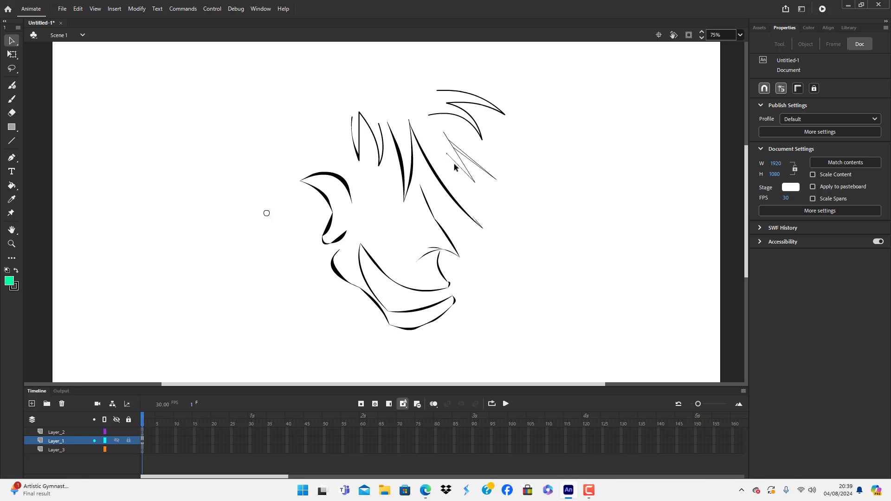
pyautogui.hotkey('ctrl', 'z')
# Delete the surplus straight strands running past the tip of the short front spike
pyautogui.click(469, 154)
pyautogui.click(471, 152)
pyautogui.click(468, 158)
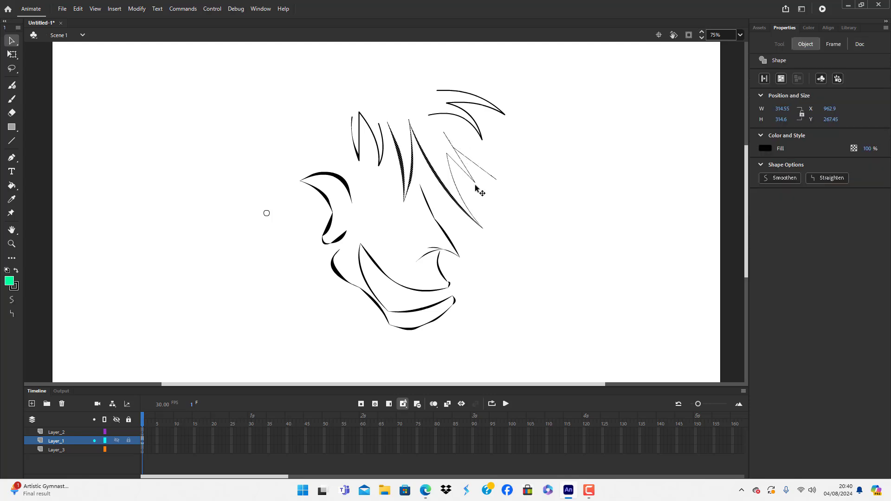
pyautogui.press('Delete')
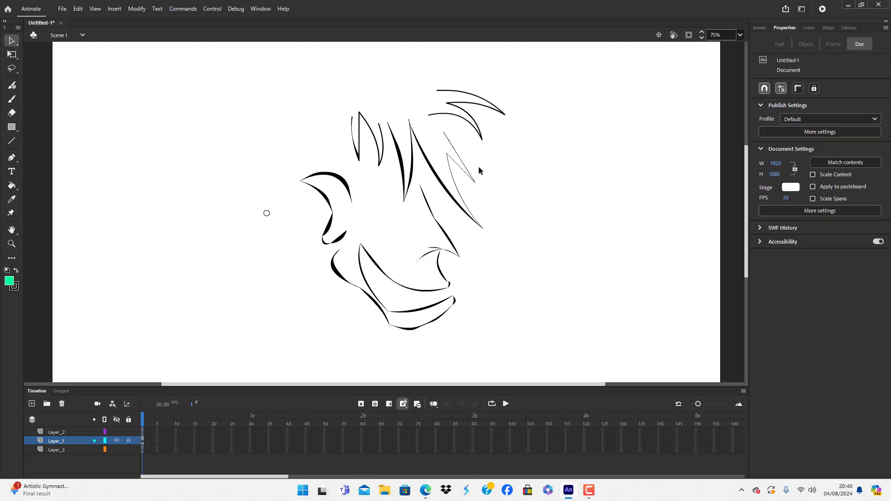
# Bend the edges of the short front spike's strokes so they swell in the middle and taper at the ends
pyautogui.moveTo(462, 160); pyautogui.dragTo(453, 177)
pyautogui.hotkey('ctrl', 'z')
pyautogui.hotkey('ctrl', 'z')
pyautogui.moveTo(454, 153); pyautogui.dragTo(450, 167)
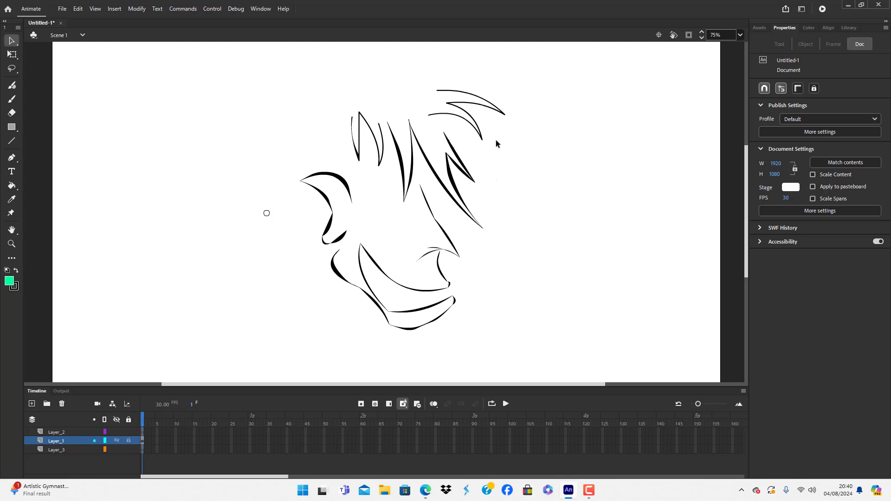
# Remove the lower strands of the upper front hair, and move and rotate the remaining spike down onto the forehead spikes
pyautogui.moveTo(452, 119); pyautogui.dragTo(451, 121)
pyautogui.click(462, 123)
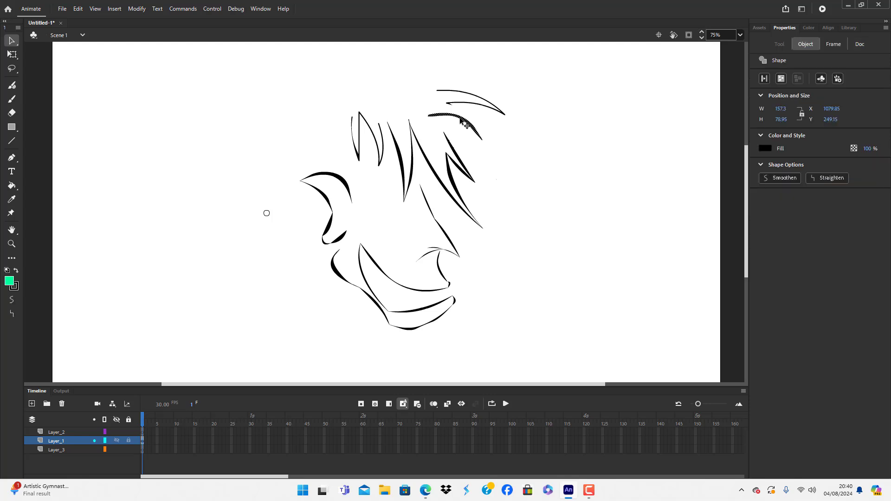
pyautogui.click(482, 104)
pyautogui.click(482, 106)
pyautogui.moveTo(479, 110)
pyautogui.mouseDown()
pyautogui.moveTo(472, 135)
pyautogui.moveTo(472, 115)
pyautogui.moveTo(510, 119)
pyautogui.moveTo(458, 135)
pyautogui.mouseUp()
pyautogui.press('q')
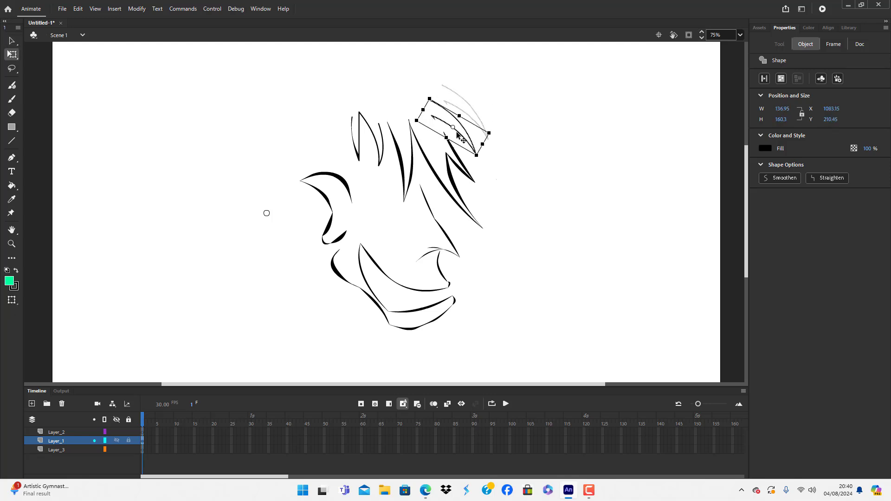
pyautogui.click(530, 189)
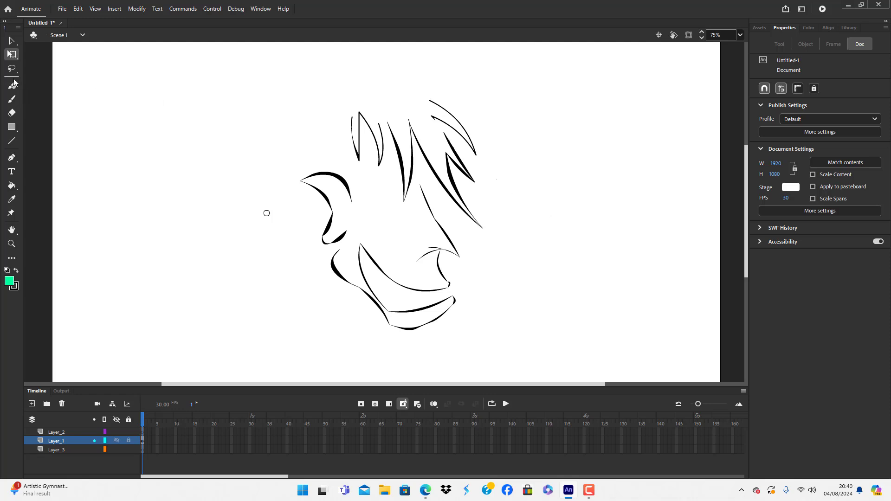
# Try to outline the back of the head with a line bent into an arc above the ear
pyautogui.click(11, 141)
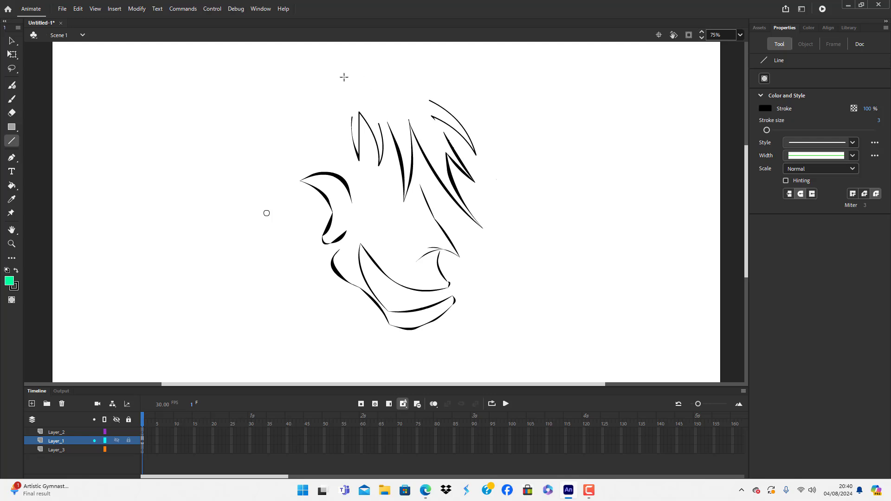
pyautogui.moveTo(364, 77); pyautogui.dragTo(260, 166)
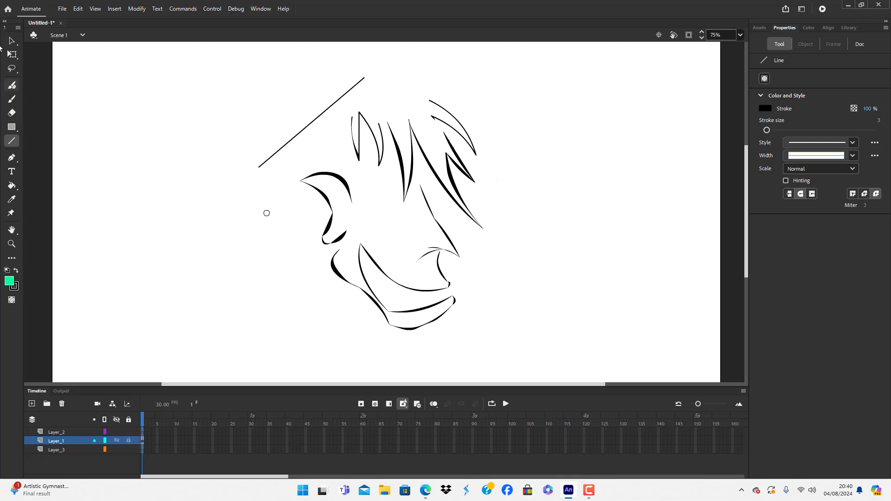
pyautogui.press('v')
pyautogui.moveTo(304, 131); pyautogui.dragTo(255, 109)
pyautogui.moveTo(260, 171); pyautogui.dragTo(305, 163)
pyautogui.moveTo(330, 69)
pyautogui.mouseDown()
pyautogui.moveTo(353, 62)
pyautogui.moveTo(369, 107)
pyautogui.moveTo(396, 105)
pyautogui.moveTo(391, 110)
pyautogui.moveTo(352, 69)
pyautogui.moveTo(344, 88)
pyautogui.moveTo(342, 66)
pyautogui.mouseUp()
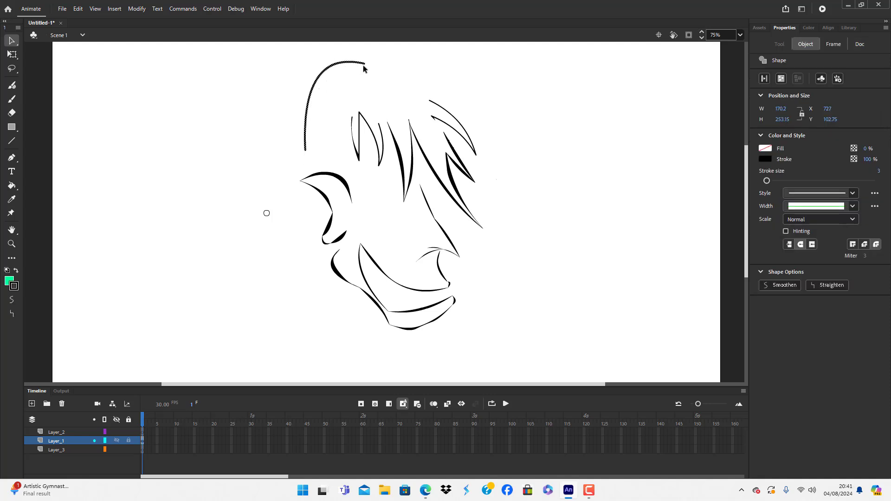
pyautogui.click(255, 91)
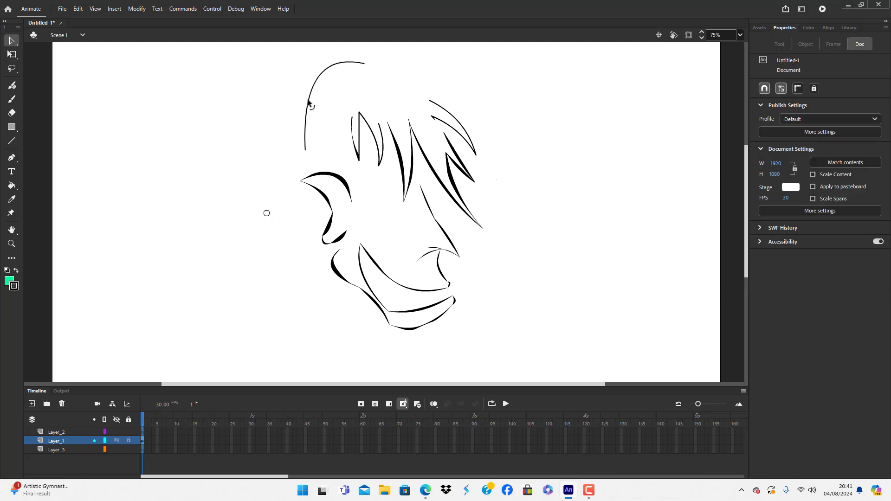
pyautogui.moveTo(306, 103)
pyautogui.mouseDown()
pyautogui.moveTo(317, 119)
pyautogui.moveTo(299, 137)
pyautogui.moveTo(311, 141)
pyautogui.moveTo(308, 116)
pyautogui.mouseUp()
pyautogui.click(249, 139)
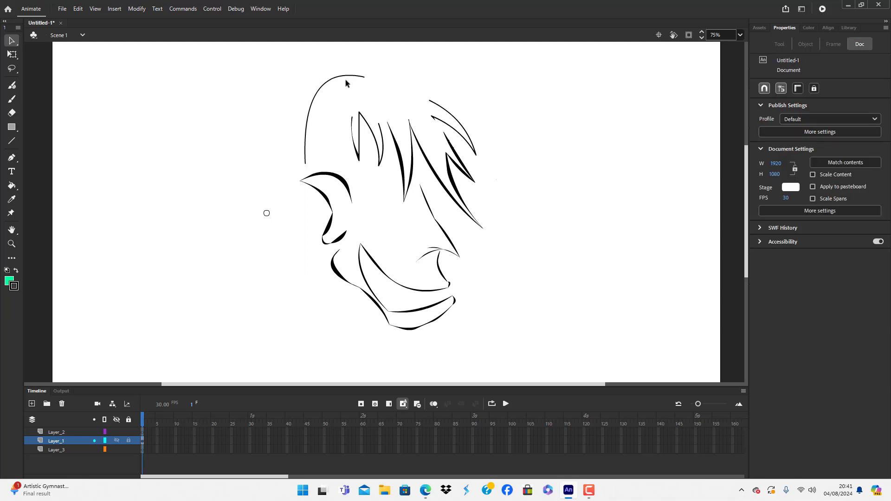
pyautogui.moveTo(332, 87)
pyautogui.mouseDown()
pyautogui.moveTo(344, 78)
pyautogui.moveTo(328, 97)
pyautogui.moveTo(360, 102)
pyautogui.moveTo(354, 89)
pyautogui.moveTo(324, 82)
pyautogui.mouseUp()
pyautogui.click(323, 78)
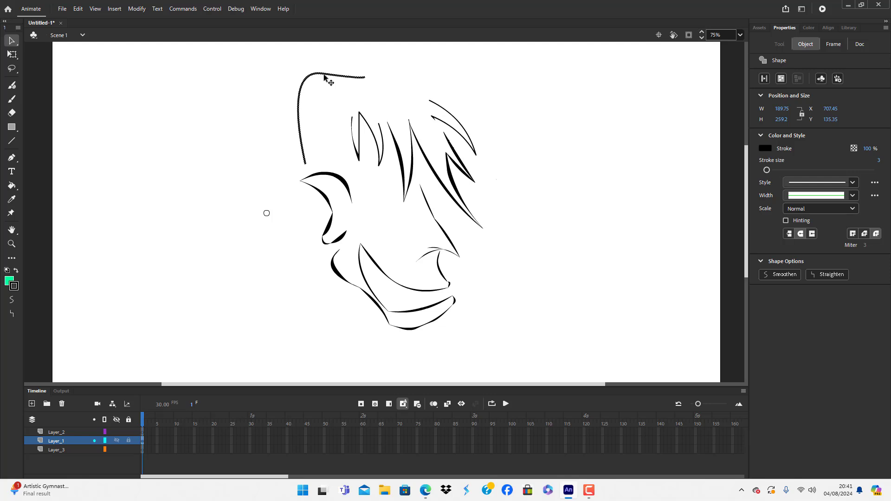
pyautogui.press('Delete')
# Draw a diagonal line from above the forehead to above the ear and bend it outward into a rounded head arc
pyautogui.click(11, 141)
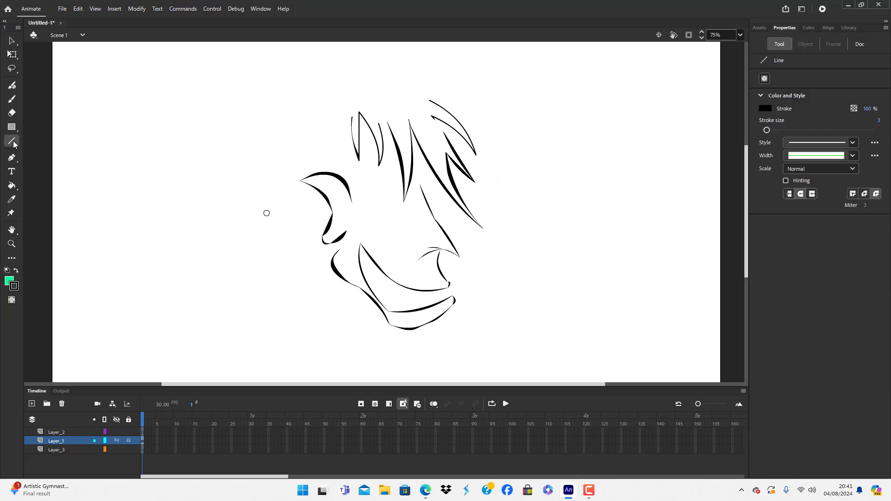
pyautogui.moveTo(398, 72)
pyautogui.mouseDown()
pyautogui.moveTo(300, 165)
pyautogui.moveTo(300, 148)
pyautogui.moveTo(298, 156)
pyautogui.mouseUp()
pyautogui.click(12, 40)
pyautogui.moveTo(342, 122); pyautogui.dragTo(308, 83)
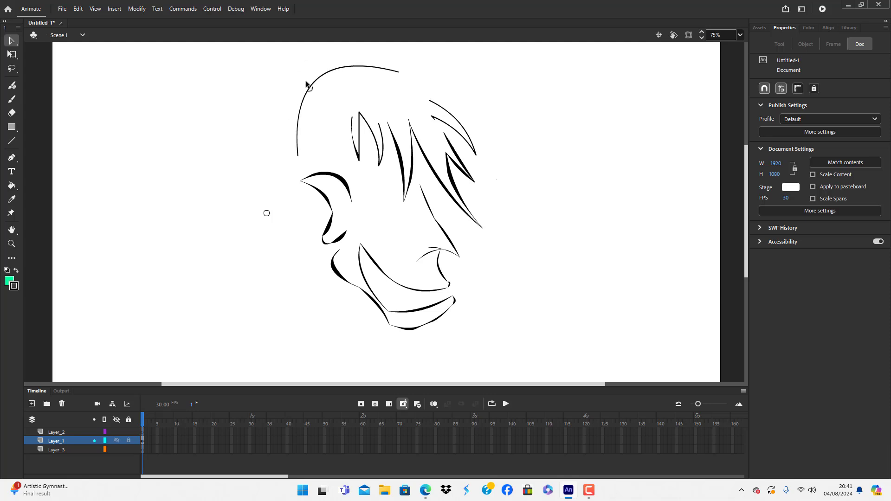
# Convert the head arc to a Movie Clip symbol named headline_hir and open it for editing
pyautogui.click(299, 115)
pyautogui.press('F8')
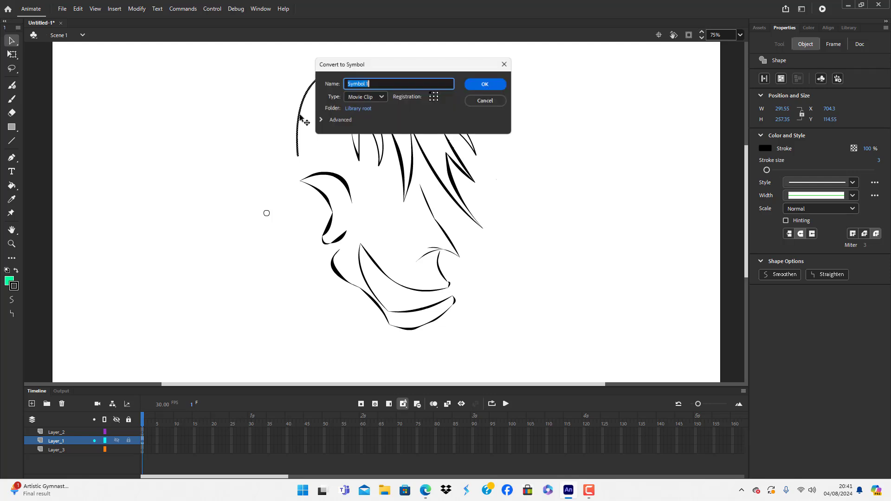
pyautogui.press('BackSpace')
pyautogui.write('heaD')
pyautogui.press('capslock')
pyautogui.write('L')
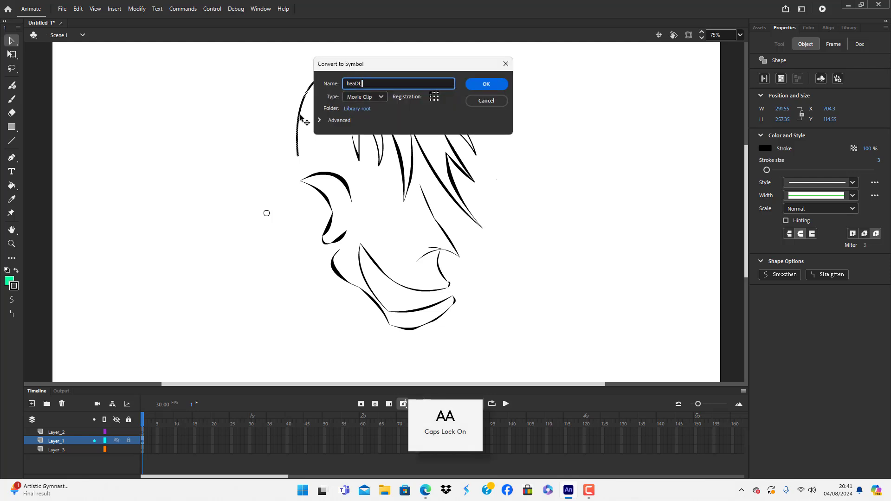
pyautogui.press('BackSpace')
pyautogui.press('capslock')
pyautogui.write('headline')
pyautogui.press('Return')
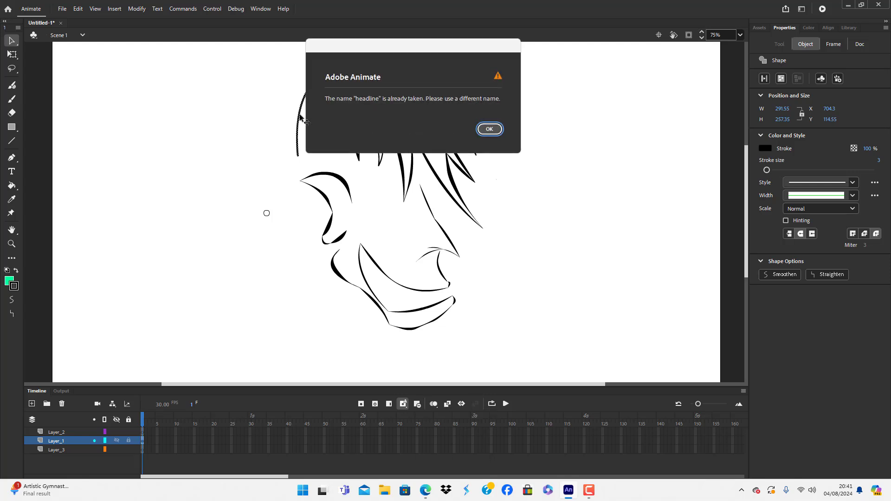
pyautogui.click(501, 128)
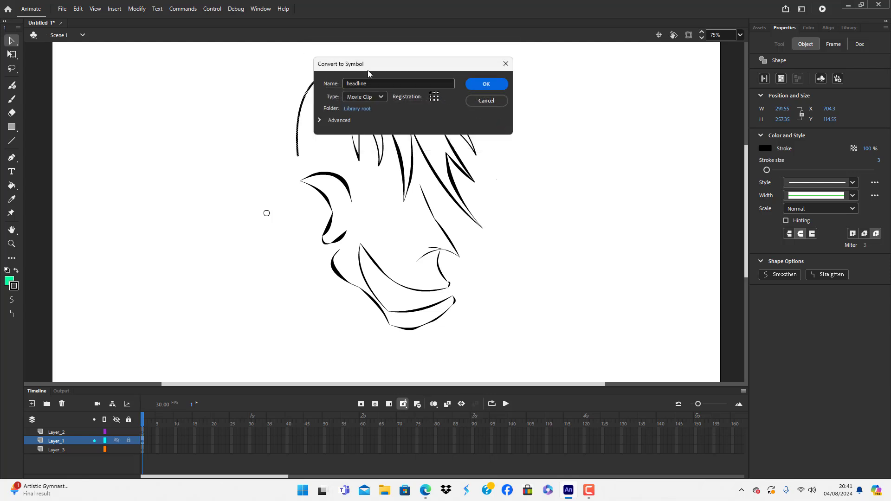
pyautogui.click(378, 81)
pyautogui.press('Return')
pyautogui.click(541, 147)
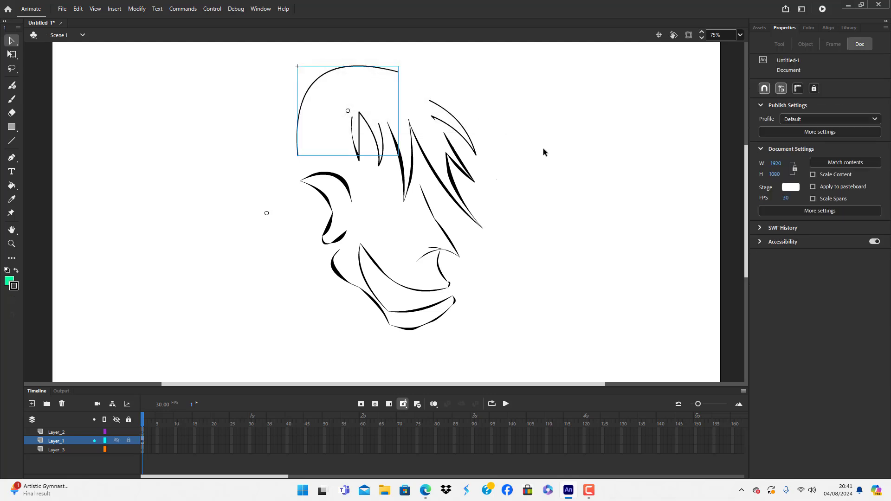
pyautogui.doubleClick(338, 72)
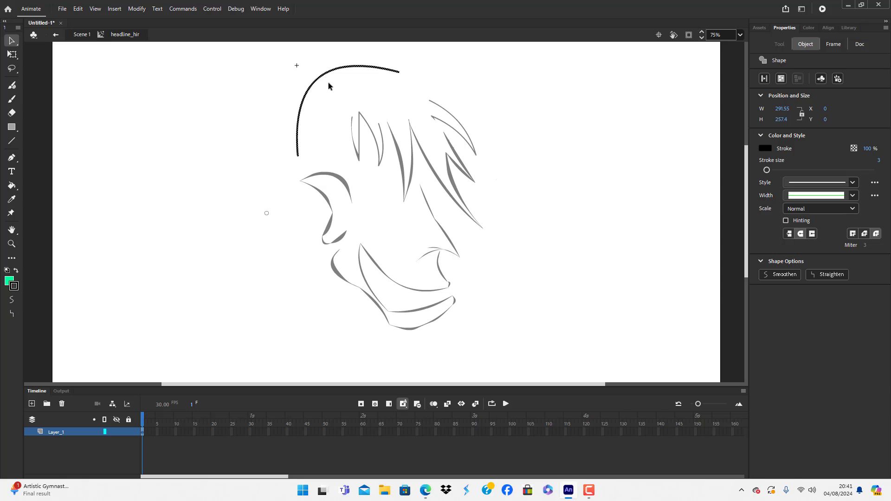
# Adjust the curve of the head arc inside the headline_hir symbol and return to Scene 1
pyautogui.click(297, 92)
pyautogui.moveTo(320, 78); pyautogui.dragTo(315, 89)
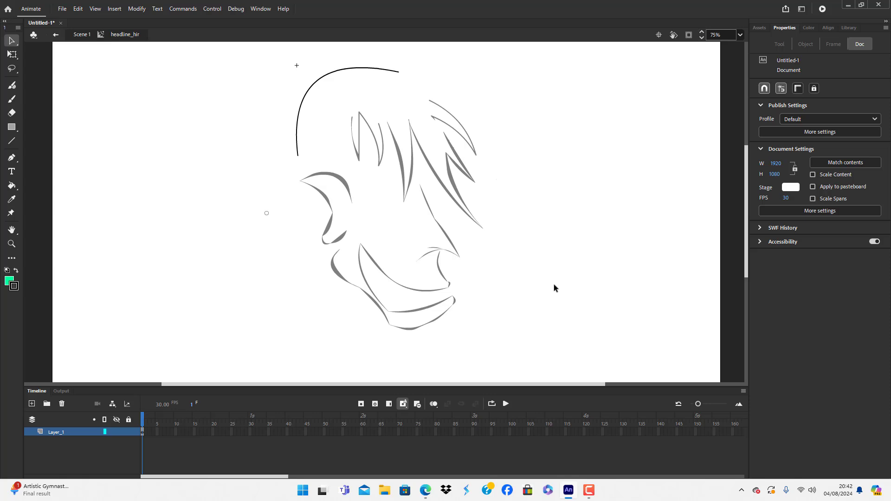
pyautogui.doubleClick(542, 195)
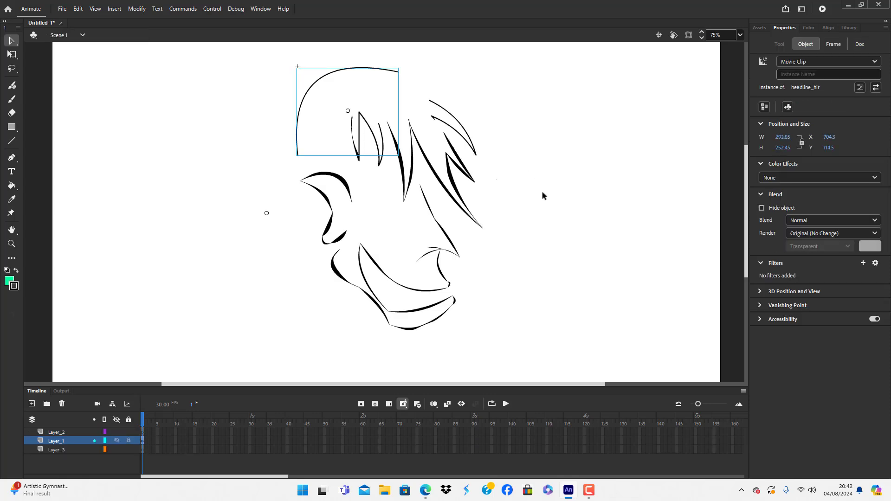
pyautogui.click(554, 193)
# Draw three parallel diagonal lines across the crown and long straight hair strands above and over the ear
pyautogui.click(12, 141)
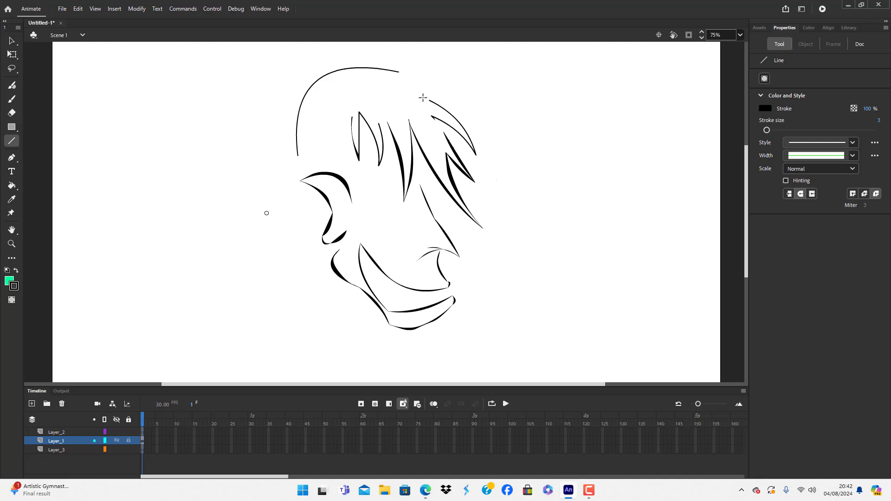
pyautogui.moveTo(423, 98); pyautogui.dragTo(362, 71)
pyautogui.moveTo(409, 105); pyautogui.dragTo(359, 82)
pyautogui.moveTo(392, 108)
pyautogui.mouseDown()
pyautogui.moveTo(341, 80)
pyautogui.moveTo(336, 152)
pyautogui.moveTo(358, 205)
pyautogui.moveTo(328, 113)
pyautogui.moveTo(330, 321)
pyautogui.moveTo(315, 120)
pyautogui.moveTo(291, 225)
pyautogui.moveTo(299, 296)
pyautogui.moveTo(298, 146)
pyautogui.moveTo(295, 156)
pyautogui.moveTo(317, 218)
pyautogui.moveTo(314, 318)
pyautogui.moveTo(330, 90)
pyautogui.moveTo(347, 329)
pyautogui.moveTo(346, 96)
pyautogui.mouseUp()
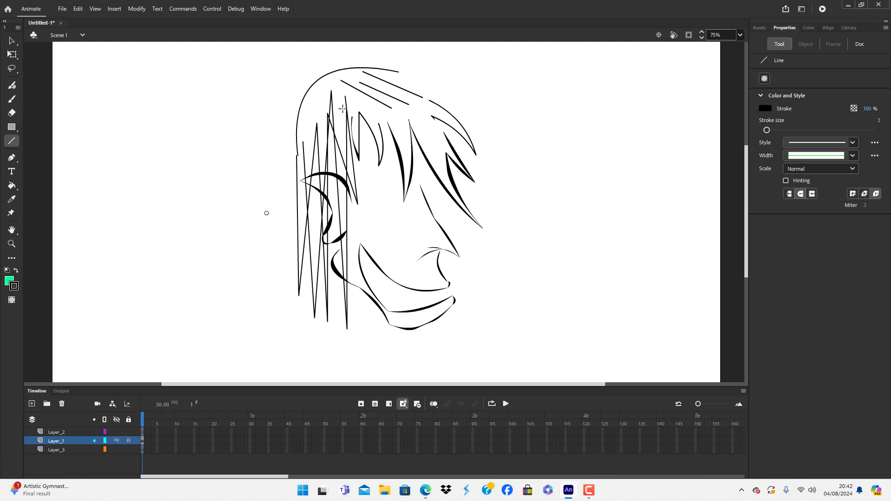
# Undo the long zigzag strands over the ear, back to the two lines meeting in a point in front of it
pyautogui.hotkey('ctrl', 'z')
pyautogui.hotkey('ctrl', 'z')
pyautogui.hotkey('ctrl', 'z')
pyautogui.hotkey('ctrl', 'z')
pyautogui.hotkey('ctrl', 'z')
pyautogui.hotkey('ctrl', 'z')
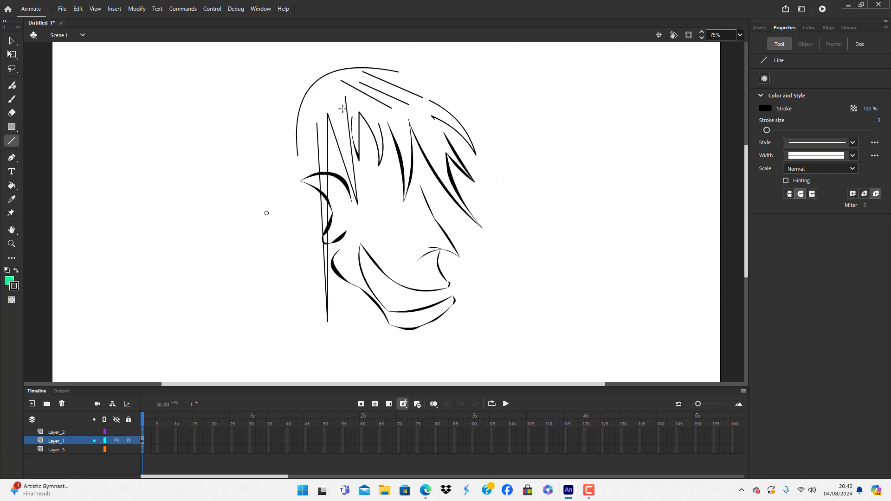
pyautogui.hotkey('ctrl', 'z')
pyautogui.hotkey('ctrl', 'z')
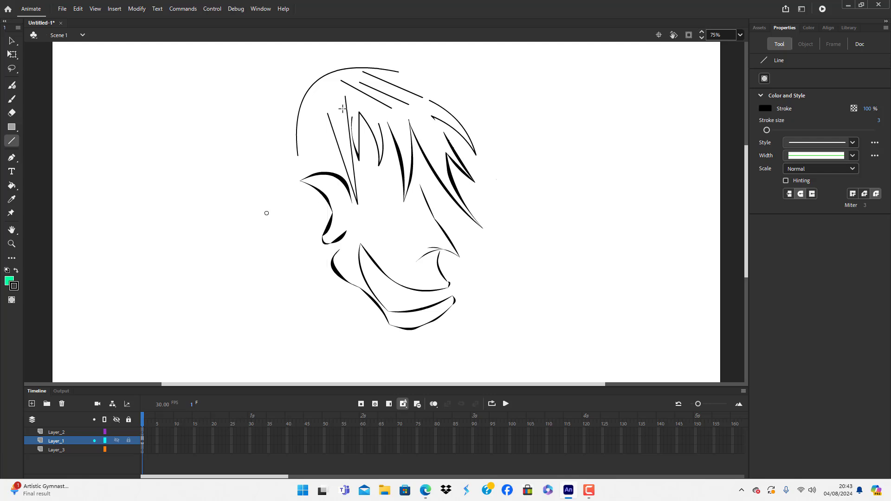
# Bend the two lines in front of the ear into a curved hair spike
pyautogui.click(12, 41)
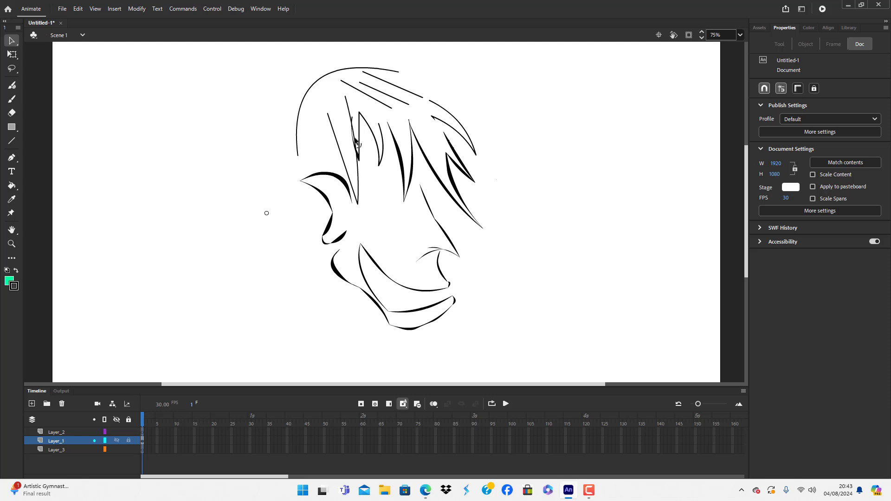
pyautogui.moveTo(339, 150); pyautogui.dragTo(347, 150)
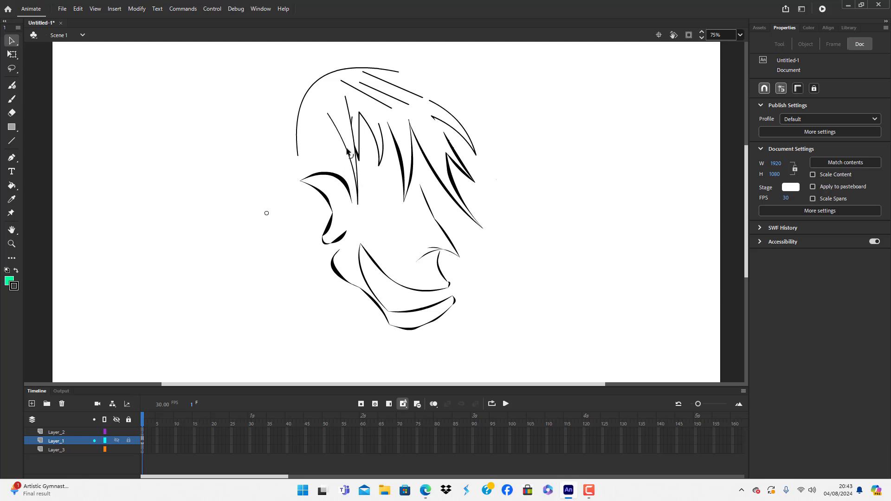
# Delete the diagonal crown lines and the head arc symbol above the hair
pyautogui.moveTo(411, 93)
pyautogui.mouseDown()
pyautogui.moveTo(420, 81)
pyautogui.moveTo(400, 84)
pyautogui.mouseUp()
pyautogui.click(400, 84)
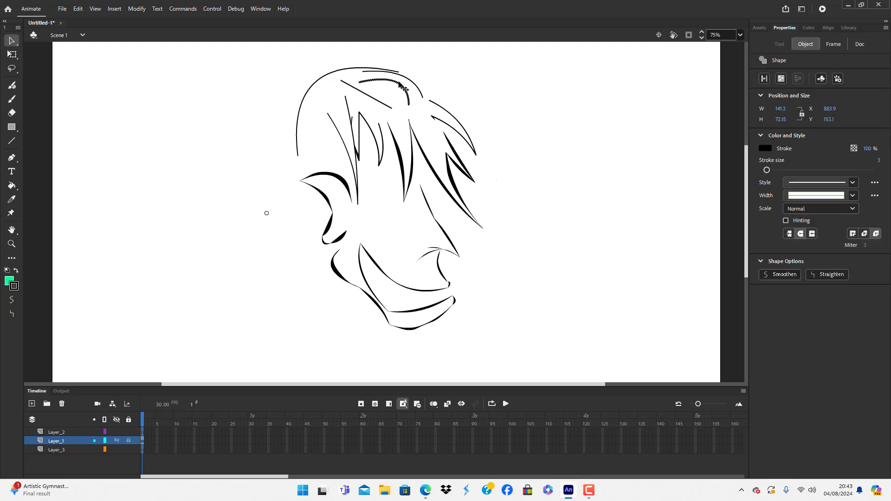
pyautogui.press('Delete')
pyautogui.click(377, 102)
pyautogui.press('Delete')
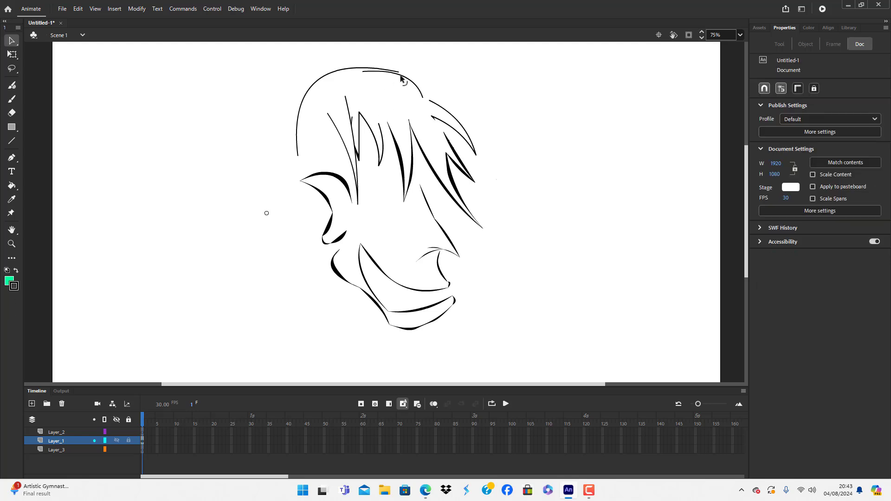
pyautogui.click(355, 116)
pyautogui.press('Delete')
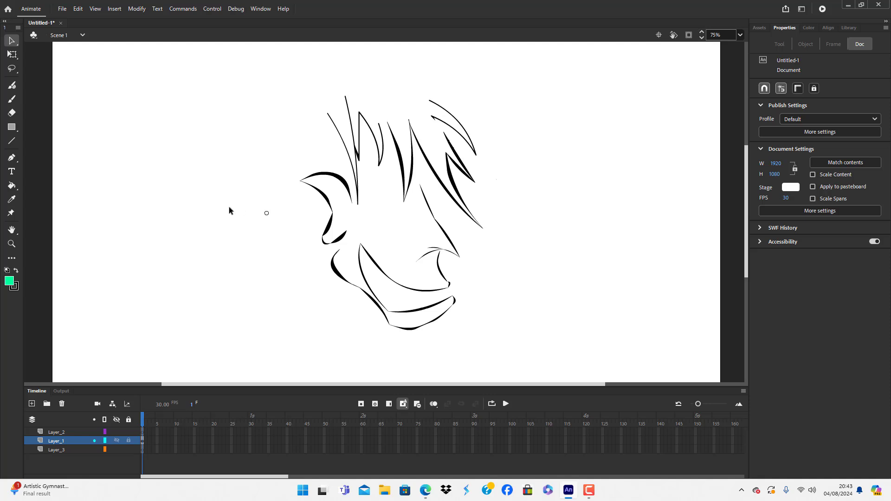
# Try to convert the two strands of the spike above the ear to fills and reshape one strand
pyautogui.click(341, 147)
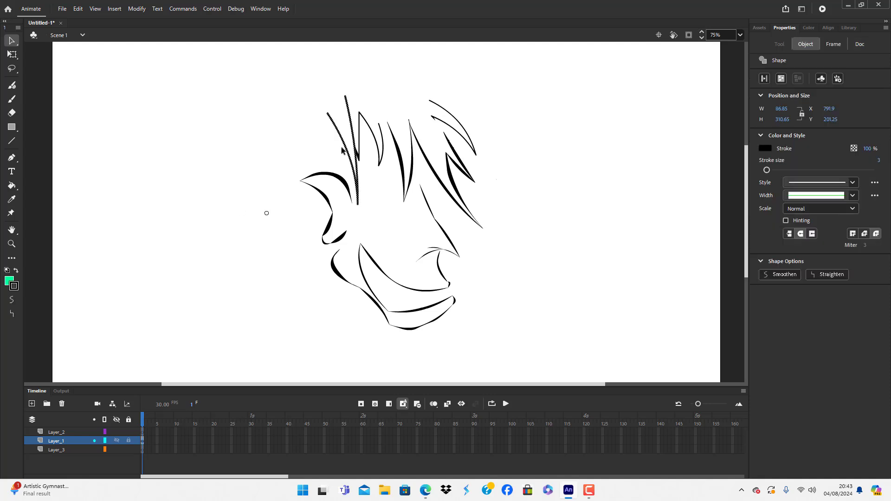
pyautogui.click(137, 9)
pyautogui.moveTo(177, 100)
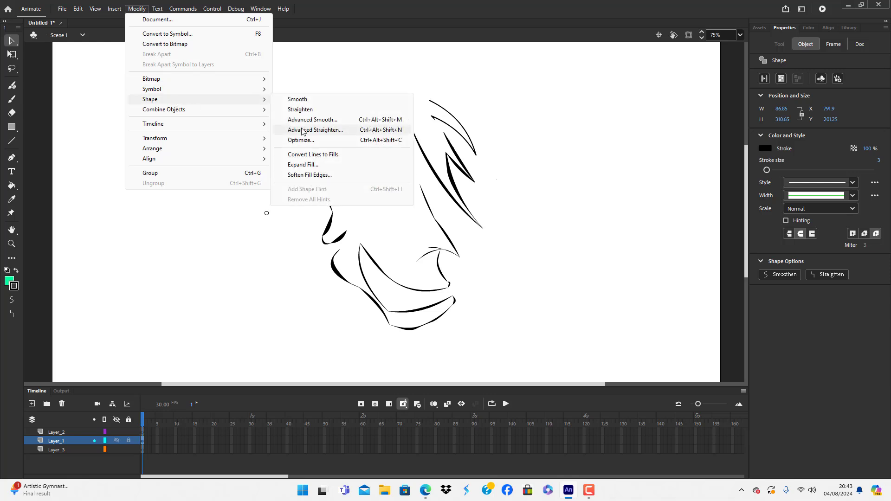
pyautogui.click(302, 156)
pyautogui.click(331, 142)
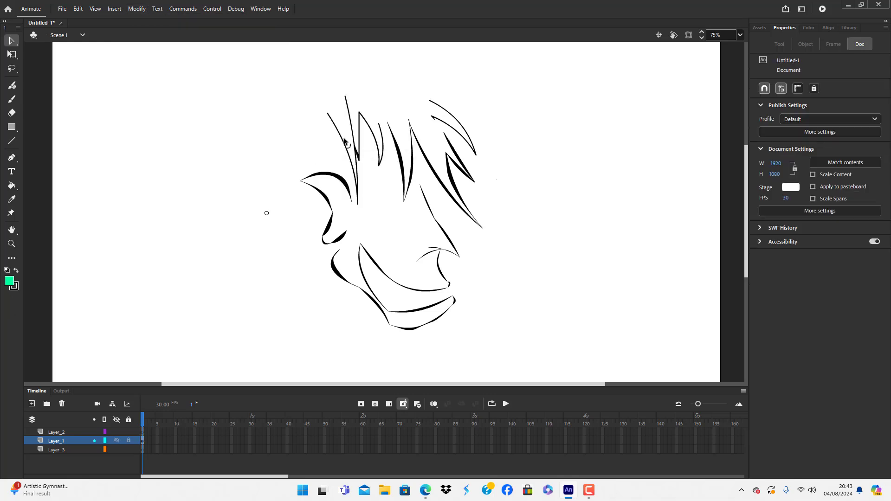
pyautogui.moveTo(346, 140); pyautogui.dragTo(358, 128)
# Undo the fill conversion and reshaping of the spike's strands, with the head arc still removed
pyautogui.hotkey('ctrl', 'z')
pyautogui.hotkey('ctrl', 'z')
pyautogui.hotkey('ctrl', 'z')
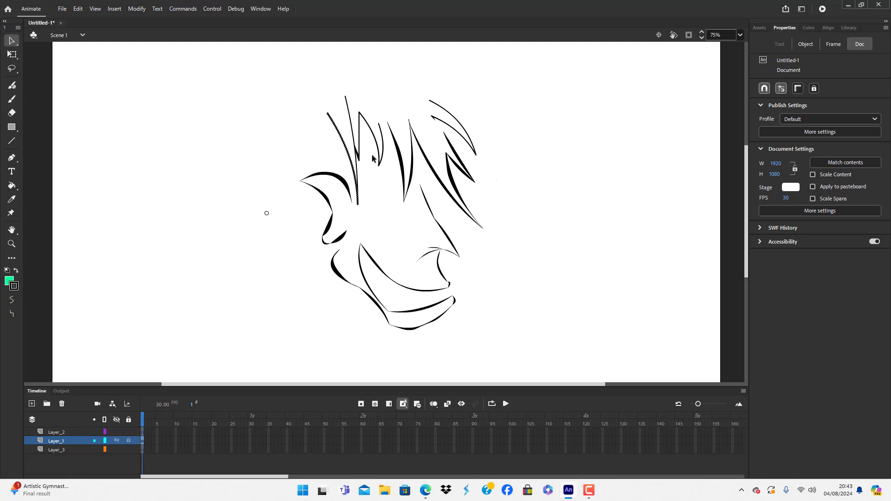
pyautogui.hotkey('ctrl', 'z')
pyautogui.hotkey('ctrl', 'z')
pyautogui.hotkey('ctrl', 'z')
pyautogui.hotkey('ctrl', 'z')
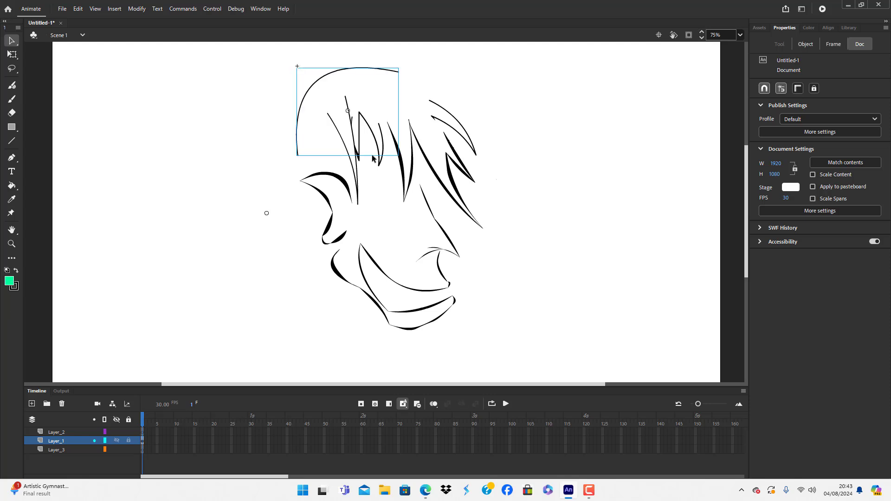
pyautogui.hotkey('ctrl', 'z')
pyautogui.hotkey('ctrl', 'z')
pyautogui.hotkey('ctrl', 'z')
pyautogui.hotkey('ctrl', 'z')
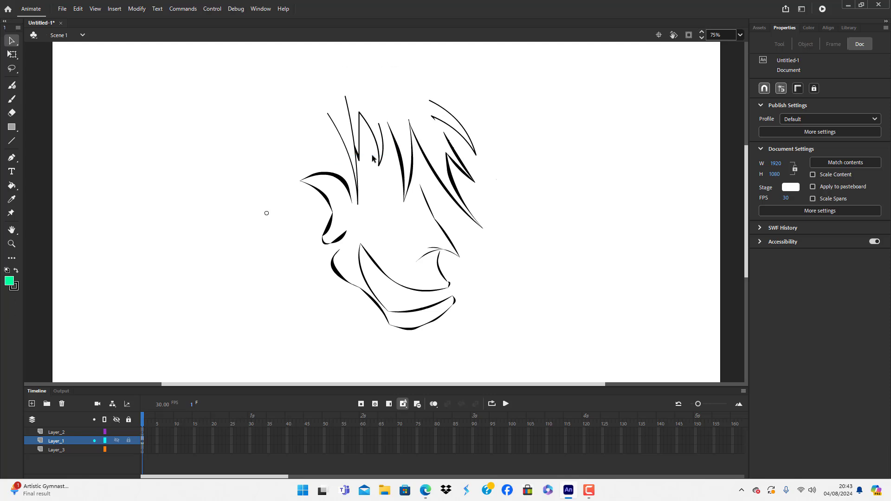
# Move the curved two-strand spike straight down in front of the ear, to about Y 267
pyautogui.moveTo(348, 149); pyautogui.dragTo(356, 184)
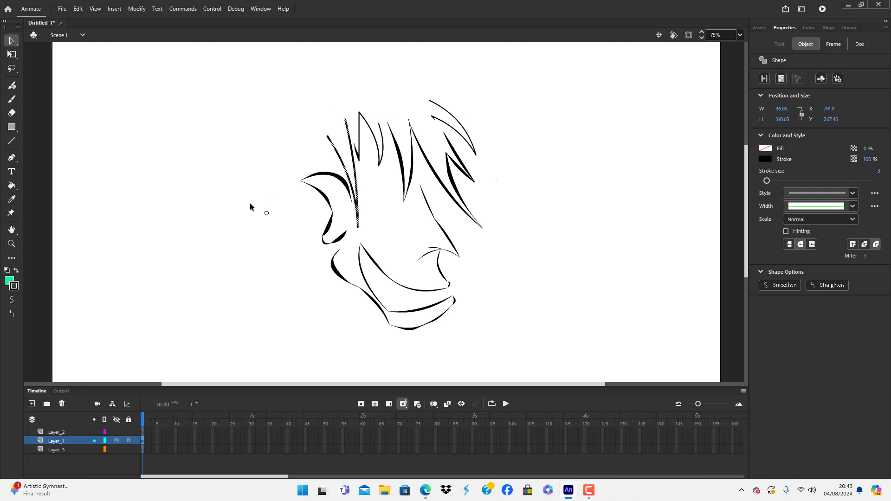
pyautogui.click(239, 207)
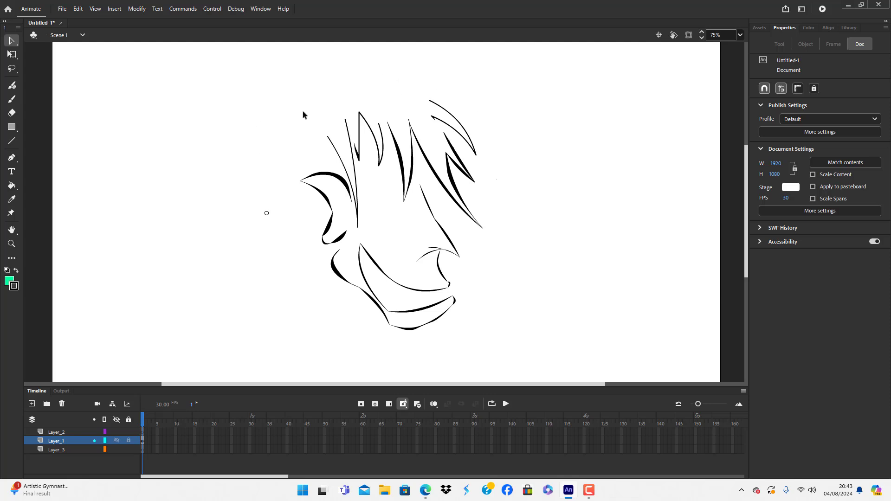
# Draw two lines from the forehead hair over a crown peak to the ear tip and bend both outward into a rounded head outline
pyautogui.click(11, 141)
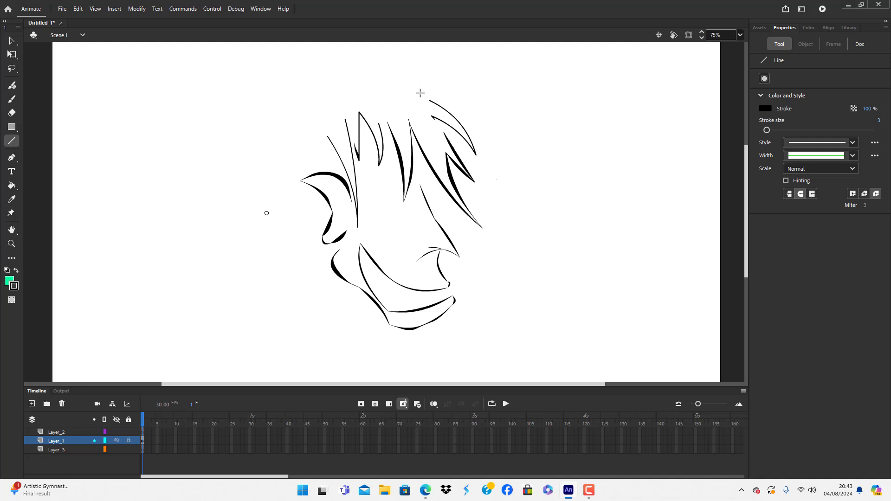
pyautogui.moveTo(421, 96)
pyautogui.mouseDown()
pyautogui.moveTo(331, 63)
pyautogui.moveTo(294, 113)
pyautogui.moveTo(268, 178)
pyautogui.moveTo(301, 181)
pyautogui.mouseUp()
pyautogui.click(11, 41)
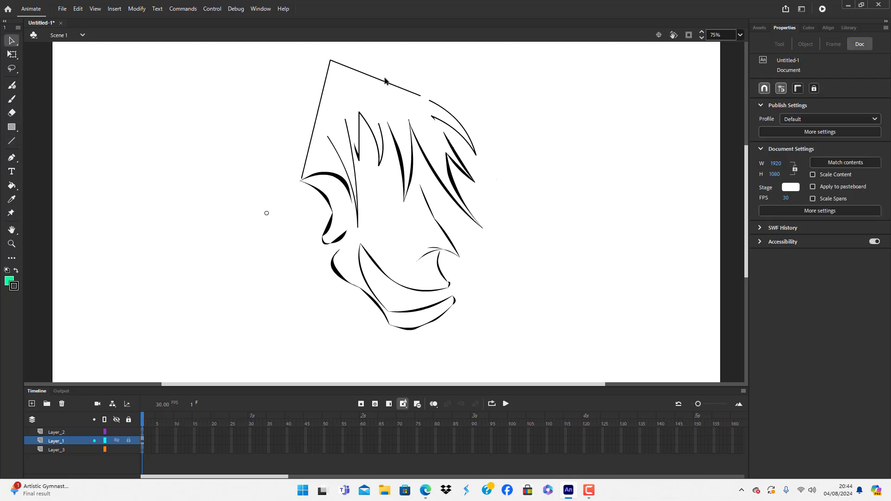
pyautogui.moveTo(385, 81); pyautogui.dragTo(395, 69)
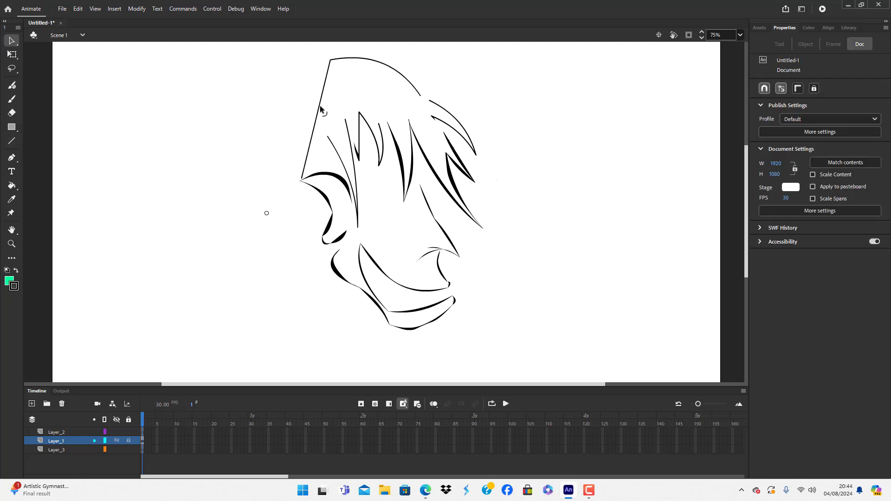
pyautogui.moveTo(319, 108); pyautogui.dragTo(300, 89)
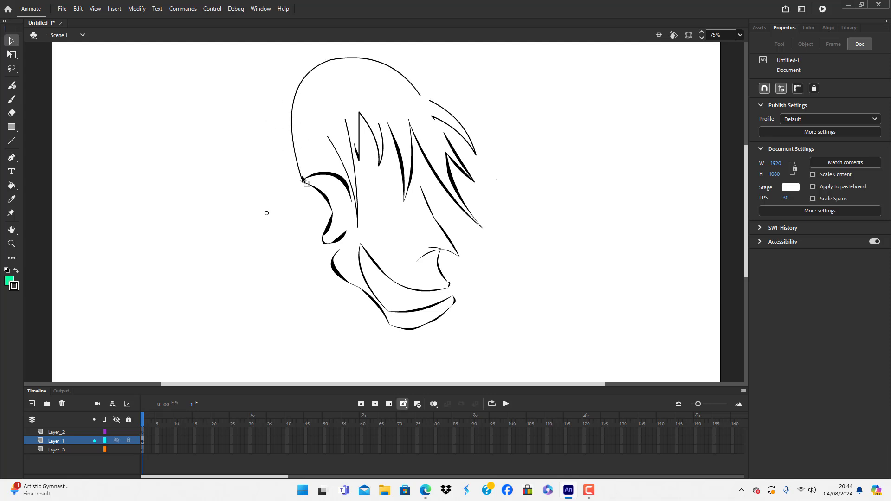
# Move the lower end of the head outline inward to just above the ear's upper edge, leaving the ear in place
pyautogui.moveTo(302, 180); pyautogui.dragTo(311, 167)
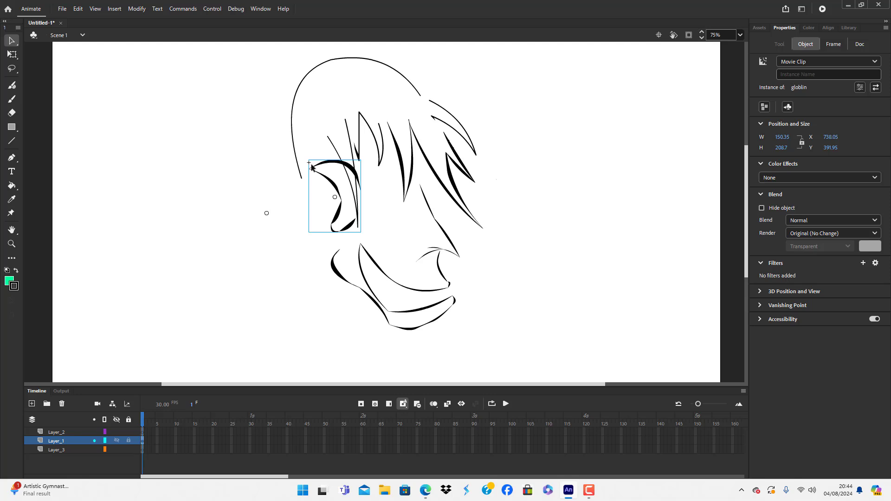
pyautogui.hotkey('ctrl', 'z')
pyautogui.click(288, 165)
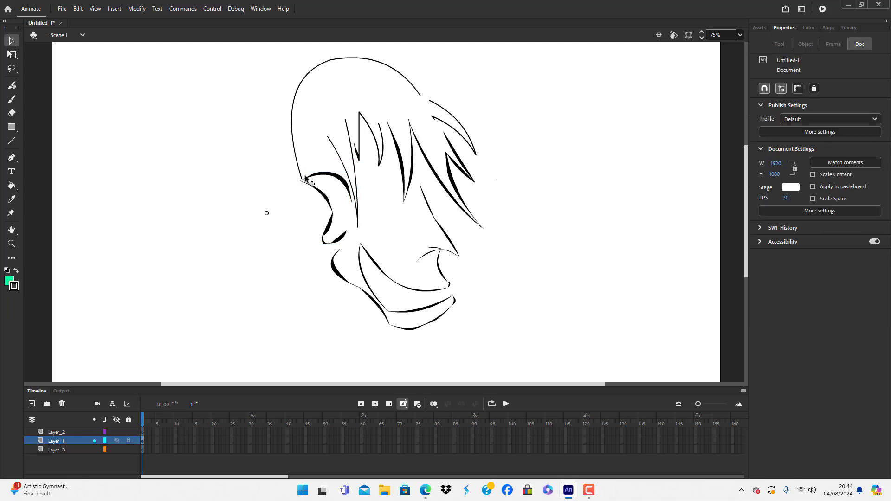
pyautogui.moveTo(300, 177)
pyautogui.mouseDown()
pyautogui.moveTo(317, 174)
pyautogui.moveTo(307, 174)
pyautogui.mouseUp()
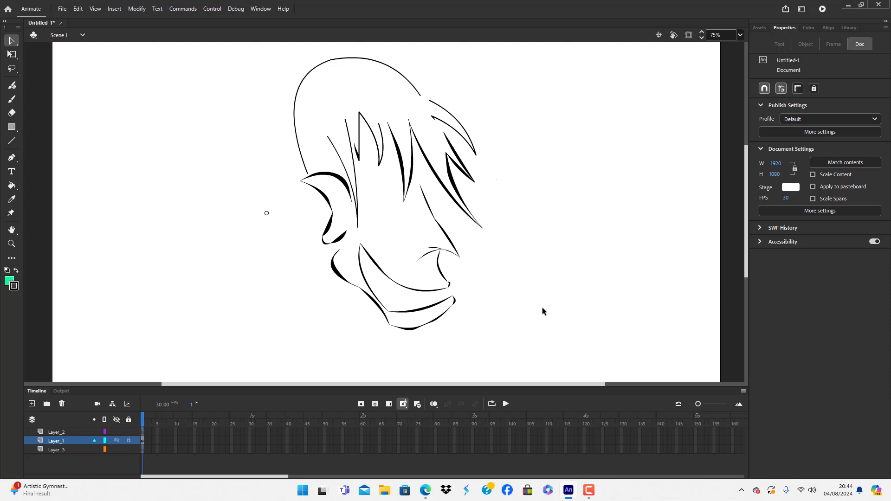
# Convert the head outline to a Movie Clip symbol named "hair ;line"
pyautogui.click(334, 59)
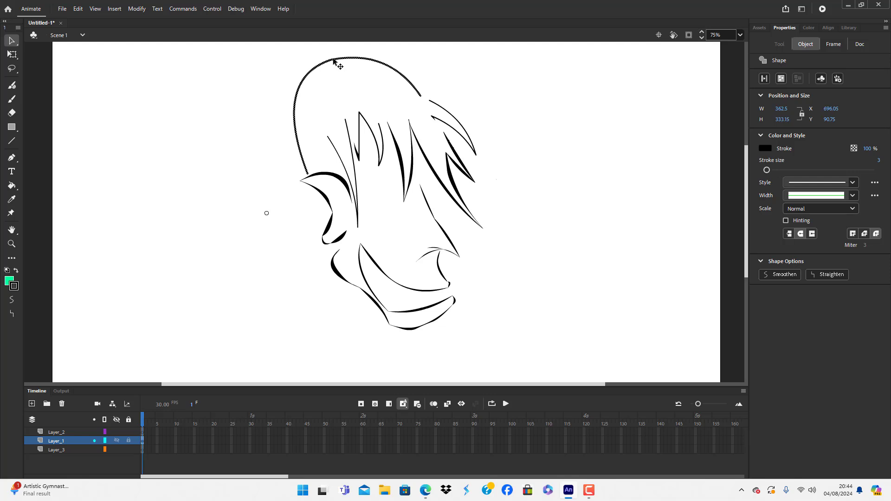
pyautogui.press('F8')
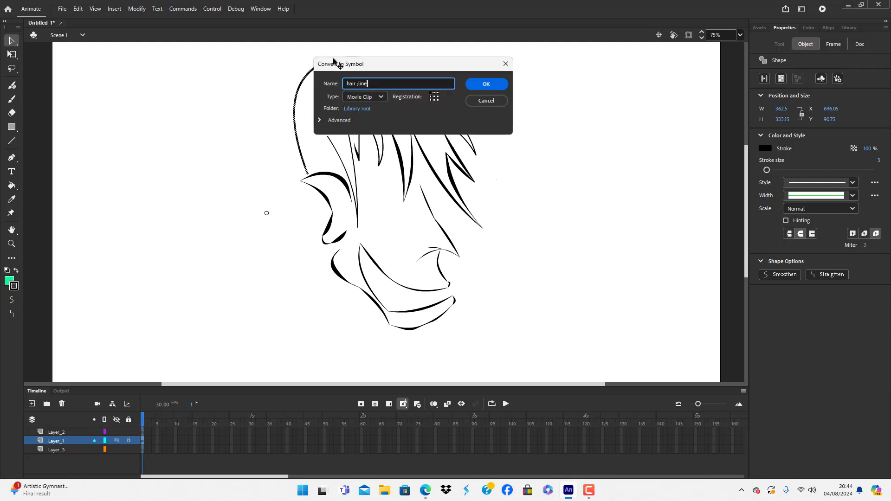
pyautogui.press('Return')
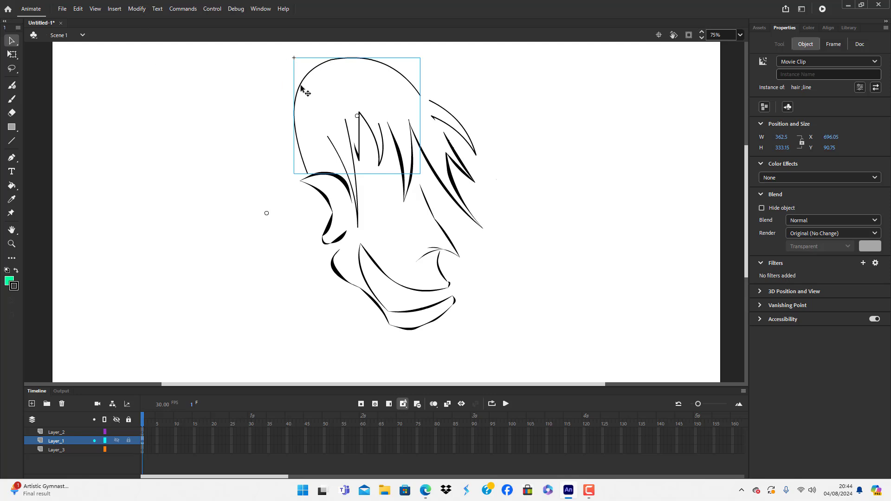
# Open the "hair ;line" symbol for editing and convert its outline to fills
pyautogui.doubleClick(304, 90)
pyautogui.click(137, 9)
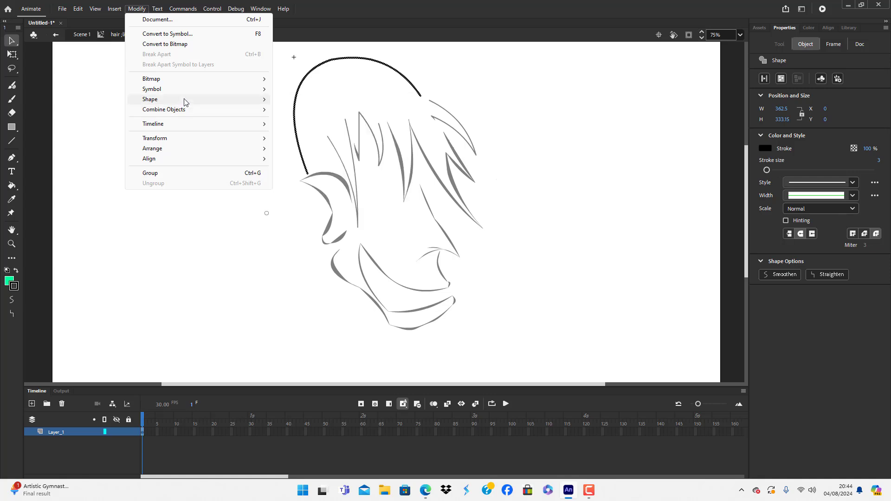
pyautogui.moveTo(185, 102)
pyautogui.click(312, 154)
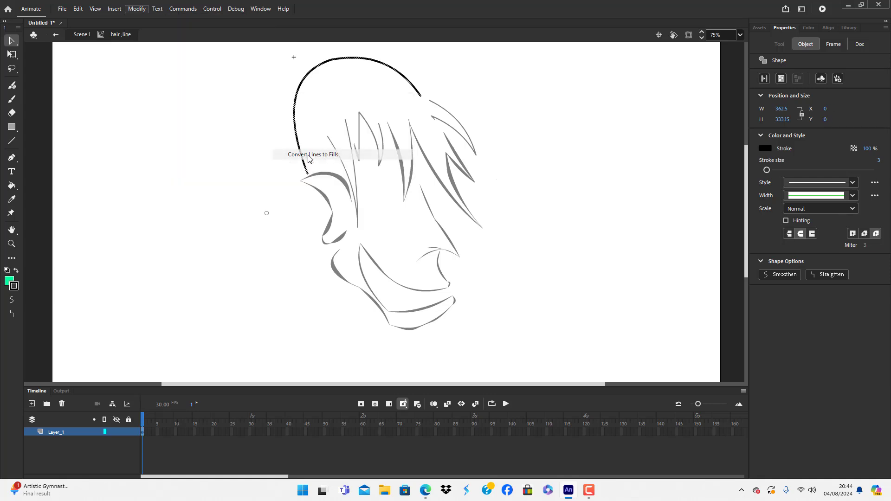
pyautogui.click(260, 124)
# Try to thicken the back and crown of the head outline by pulling its inner edge inward, and undo the changes
pyautogui.moveTo(305, 84); pyautogui.dragTo(349, 92)
pyautogui.moveTo(389, 65)
pyautogui.mouseDown()
pyautogui.moveTo(389, 96)
pyautogui.moveTo(397, 86)
pyautogui.moveTo(383, 79)
pyautogui.mouseUp()
pyautogui.hotkey('ctrl', 'z')
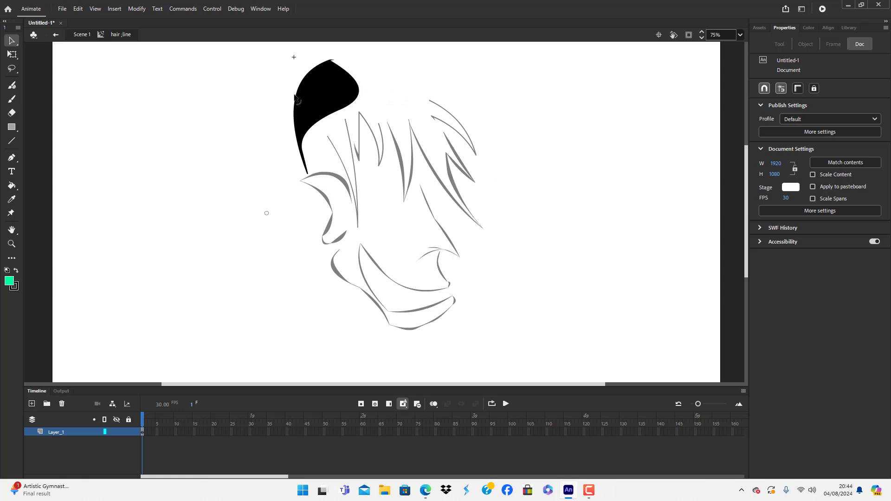
pyautogui.doubleClick(220, 115)
pyautogui.hotkey('ctrl', 'z')
pyautogui.hotkey('ctrl', 'z')
pyautogui.hotkey('ctrl', 'z')
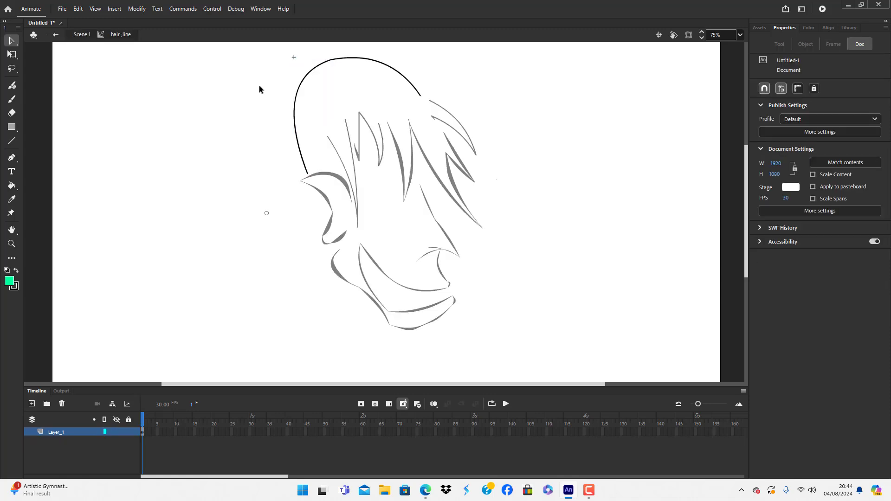
# Pull the inner edge of the head outline slightly inward at the crown and the back to form thick, tapered strokes
pyautogui.moveTo(380, 66); pyautogui.dragTo(373, 71)
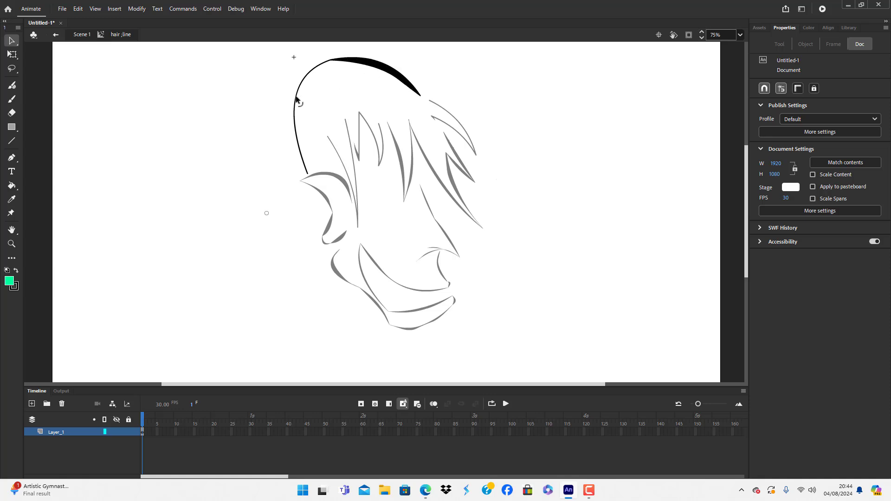
pyautogui.moveTo(296, 98); pyautogui.dragTo(300, 103)
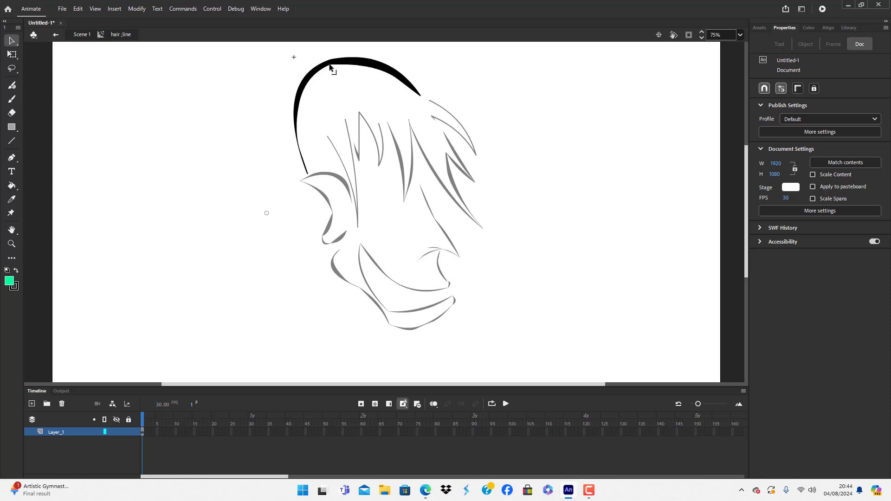
# Pull the head outline's inner edge up to its outer edge near the crown, tapering it there, and return to Scene 1
pyautogui.moveTo(333, 67)
pyautogui.mouseDown()
pyautogui.moveTo(348, 65)
pyautogui.moveTo(333, 66)
pyautogui.mouseUp()
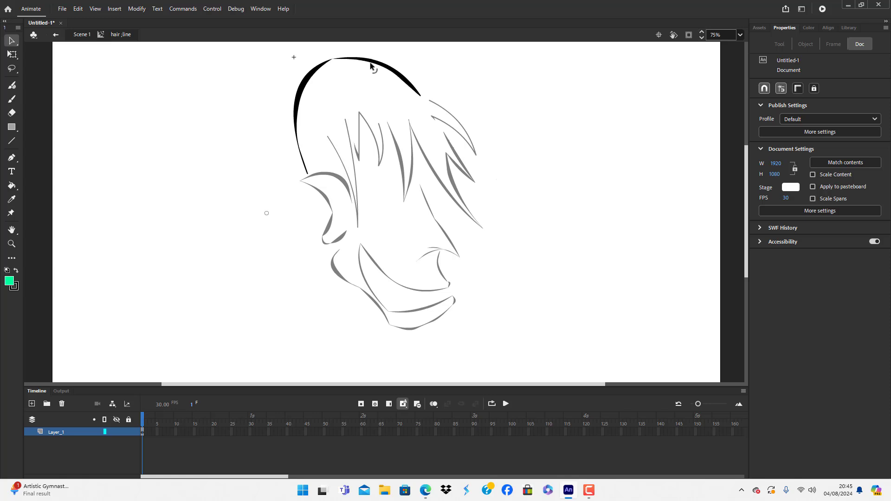
pyautogui.doubleClick(196, 134)
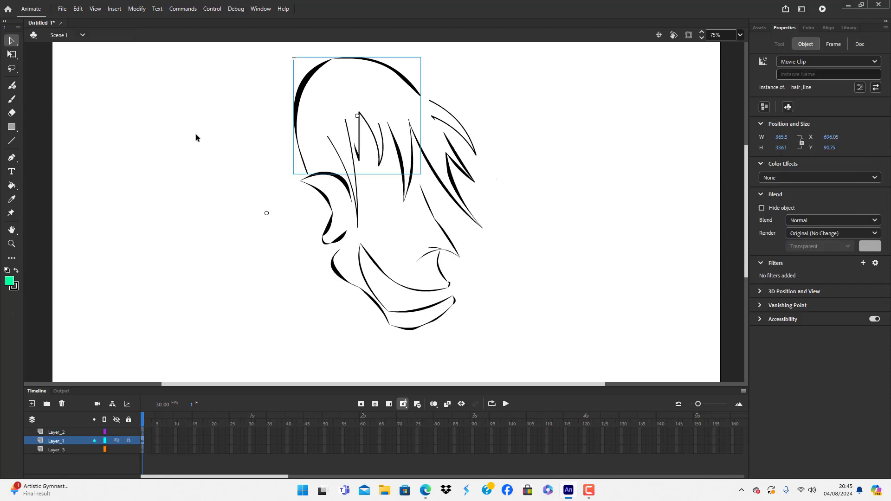
pyautogui.click(189, 155)
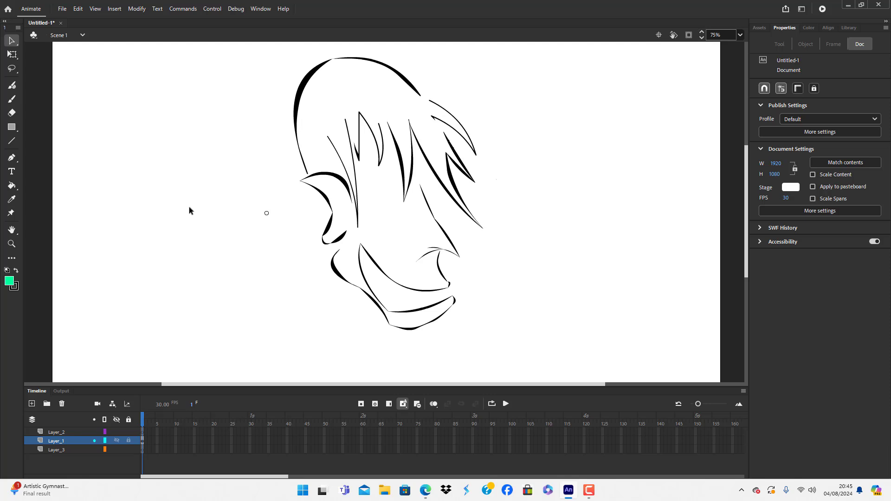
# Draw an eye outline about 93 by 123 px below the fringe from straight lines, with a slanted lower lid, and bend it into a rounded dome
pyautogui.click(12, 141)
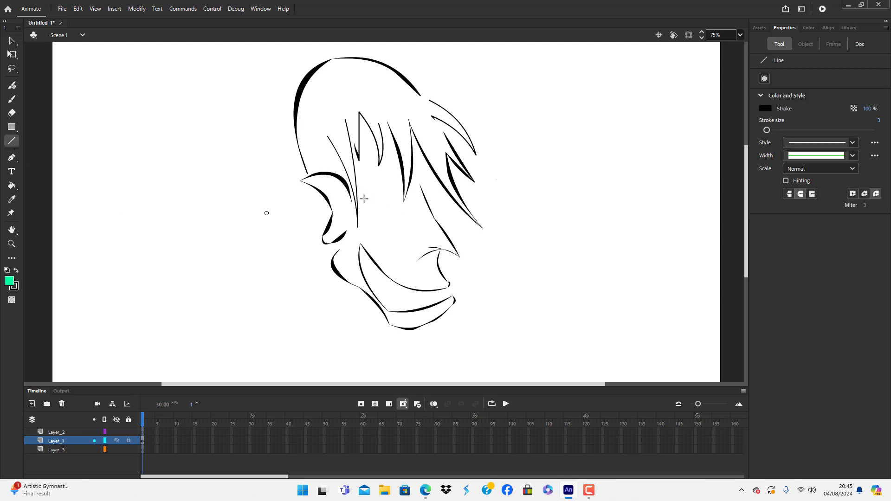
pyautogui.moveTo(365, 205); pyautogui.dragTo(392, 212)
pyautogui.click(12, 41)
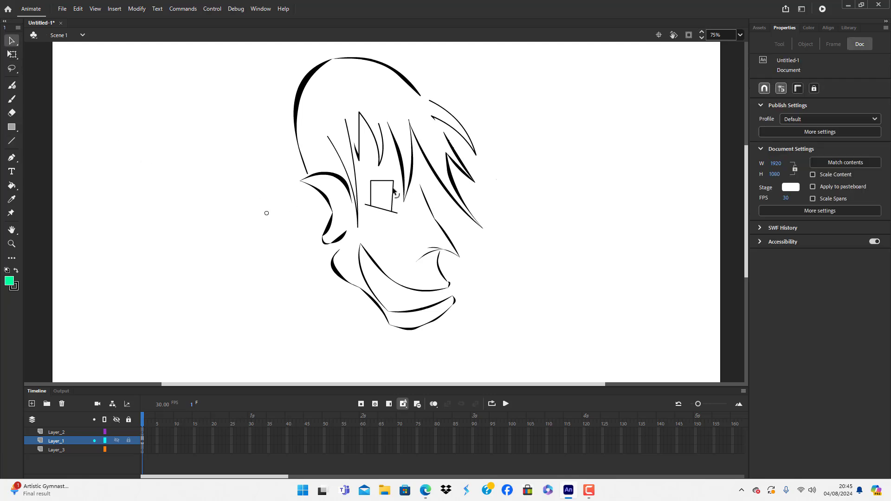
pyautogui.moveTo(383, 181); pyautogui.dragTo(398, 198)
# Convert the whole eye outline to a Movie Clip symbol named "eye" and open that symbol for editing
pyautogui.doubleClick(380, 213)
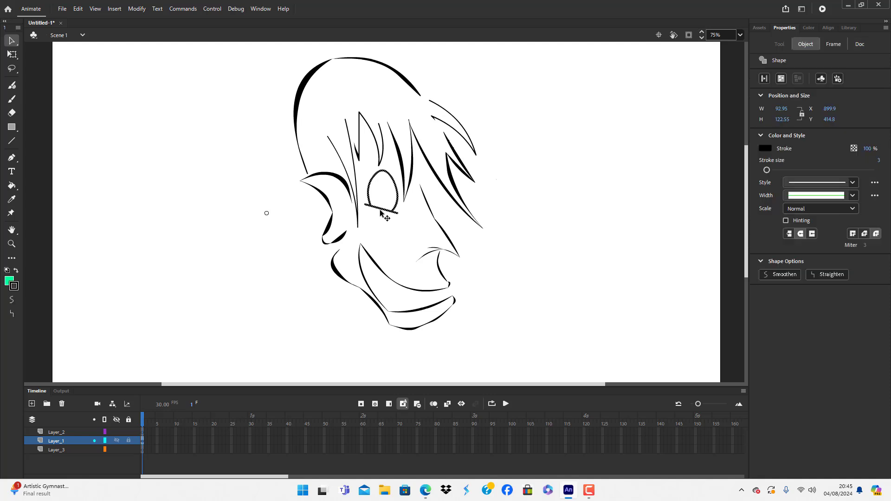
pyautogui.press('F8')
pyautogui.press('BackSpace')
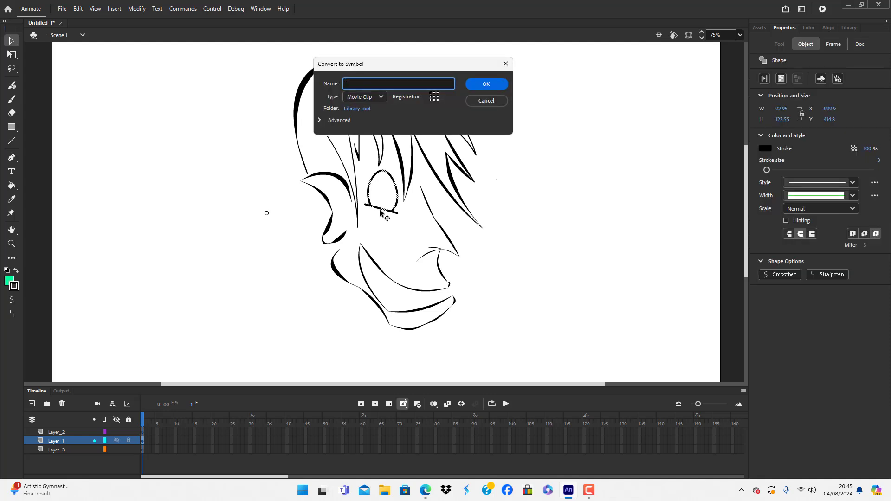
pyautogui.press('Return')
pyautogui.click(501, 282)
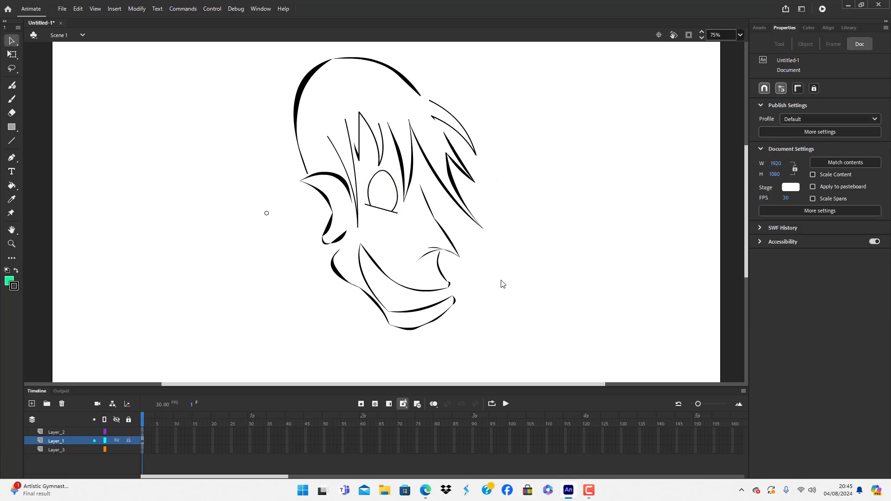
pyautogui.click(393, 212)
pyautogui.doubleClick(393, 212)
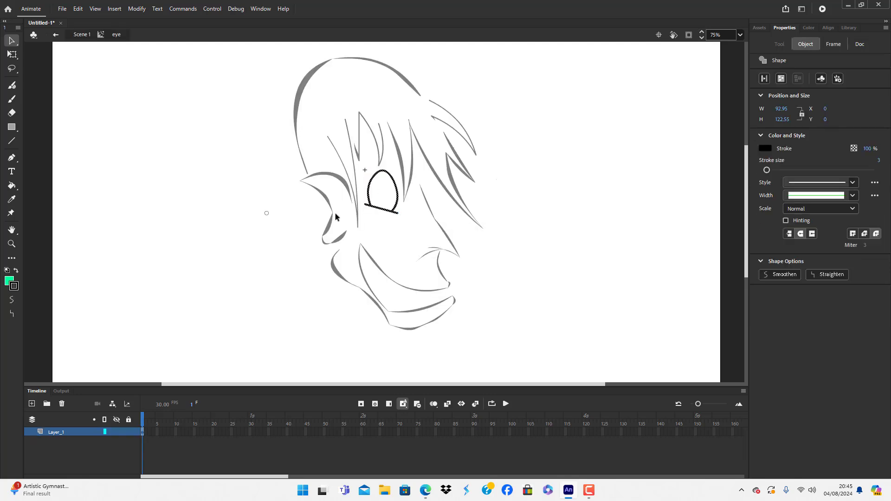
pyautogui.click(315, 227)
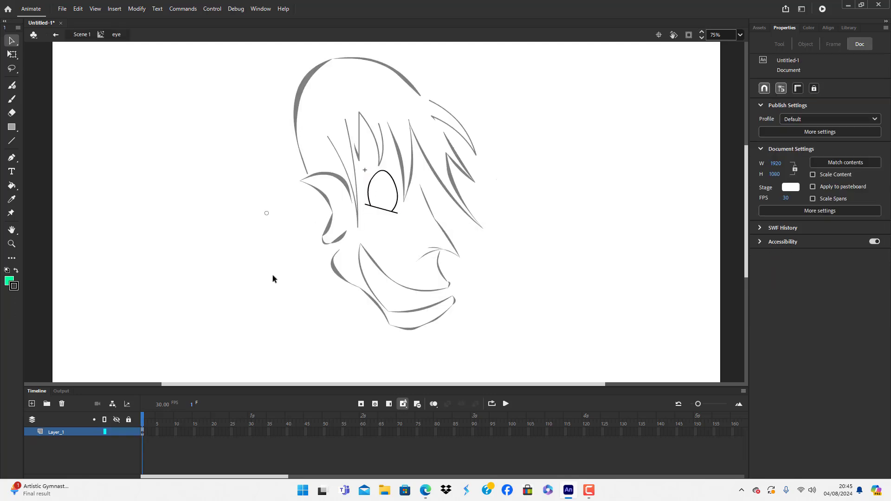
# Draw a green-filled oval with a black outline, about 57 by 64 px, inside the eye with the Oval tool
pyautogui.click(12, 141)
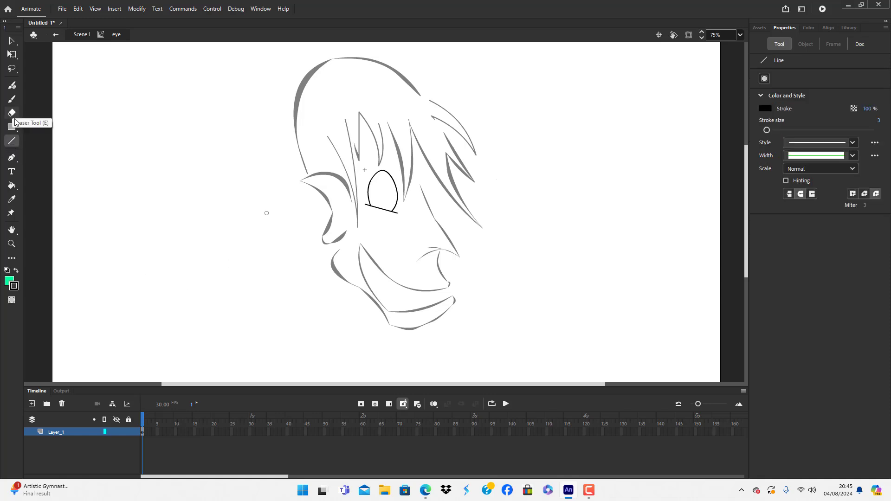
pyautogui.click(14, 128)
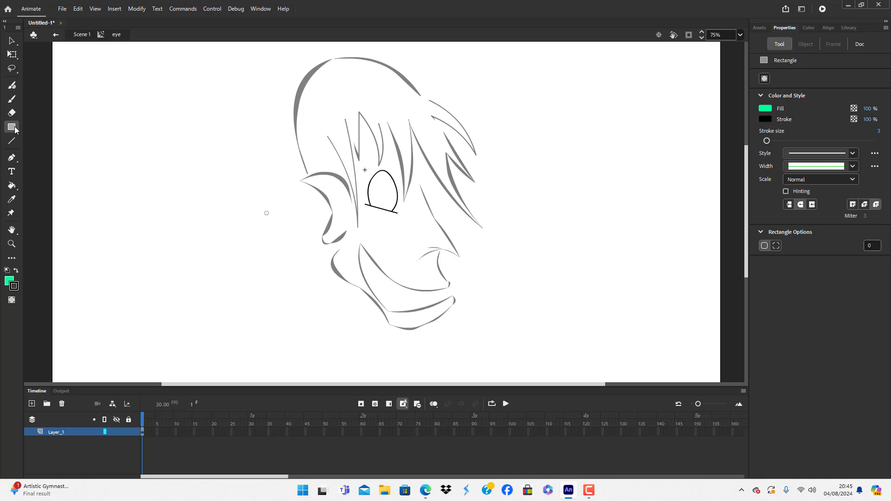
pyautogui.moveTo(15, 129); pyautogui.dragTo(44, 147)
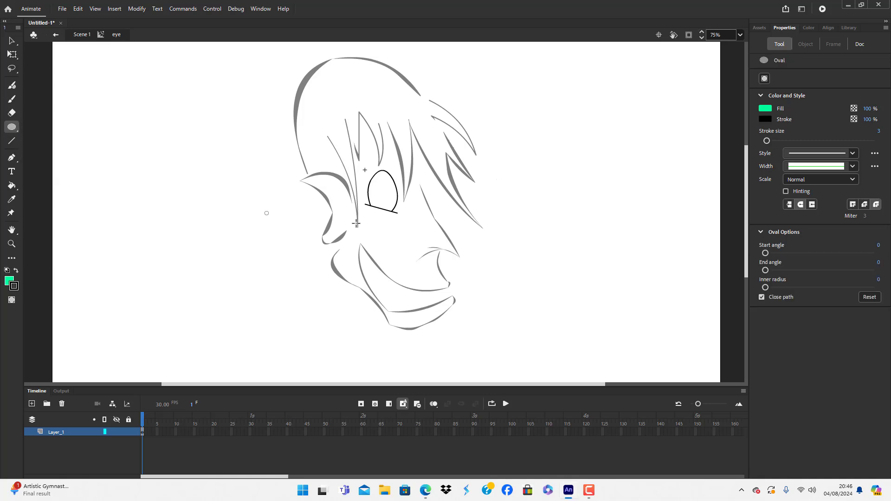
pyautogui.moveTo(375, 185); pyautogui.dragTo(393, 207)
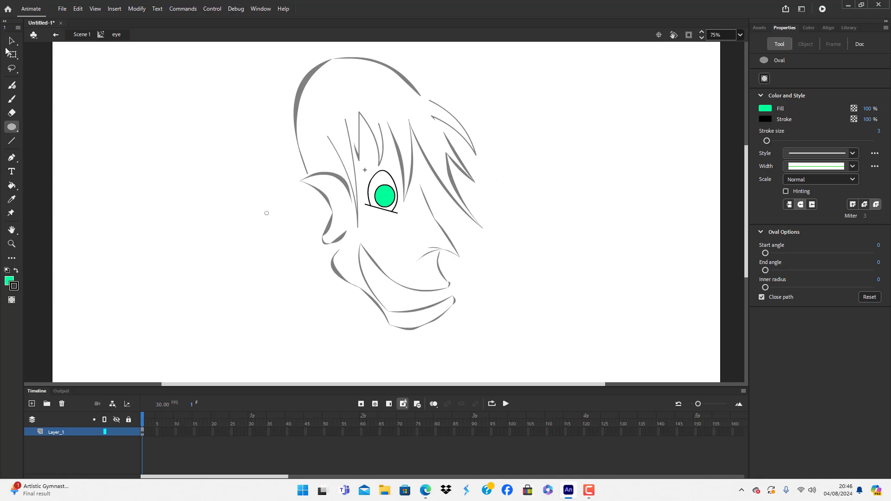
# Convert the green oval and its outline to a Movie Clip symbol named "pupil" and open it for editing
pyautogui.click(11, 40)
pyautogui.click(391, 198)
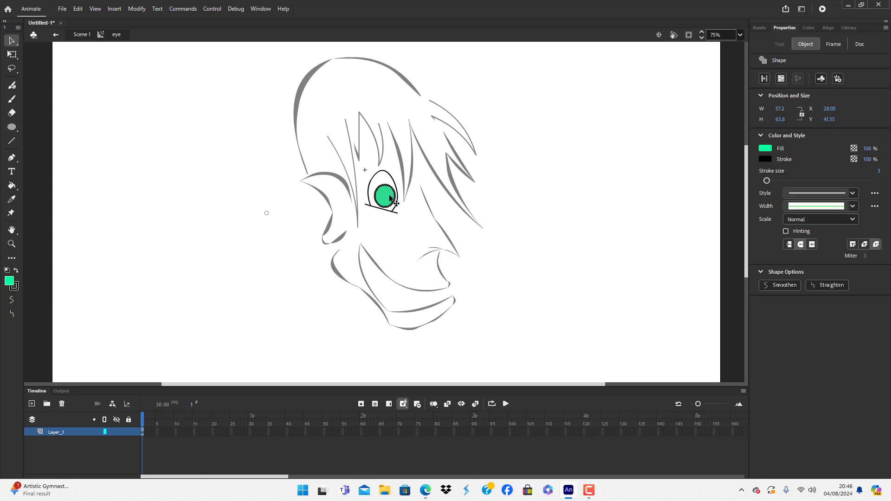
pyautogui.press('F8')
pyautogui.press('BackSpace')
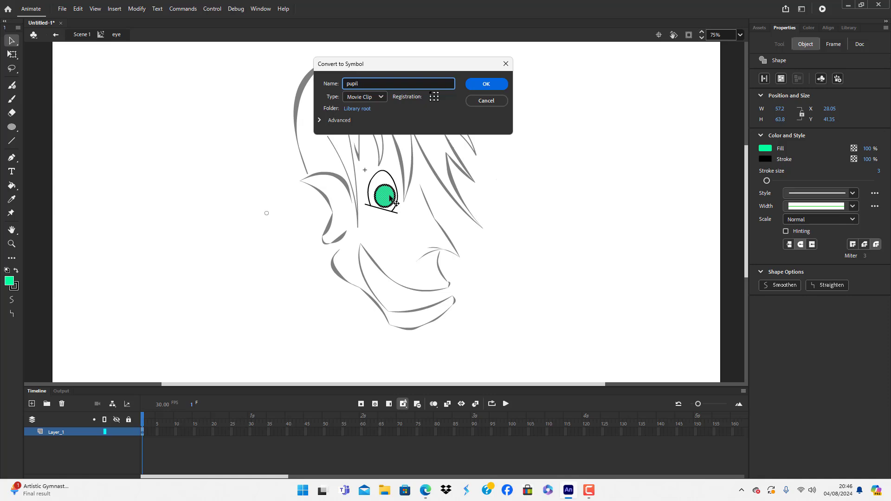
pyautogui.press('Return')
pyautogui.doubleClick(391, 198)
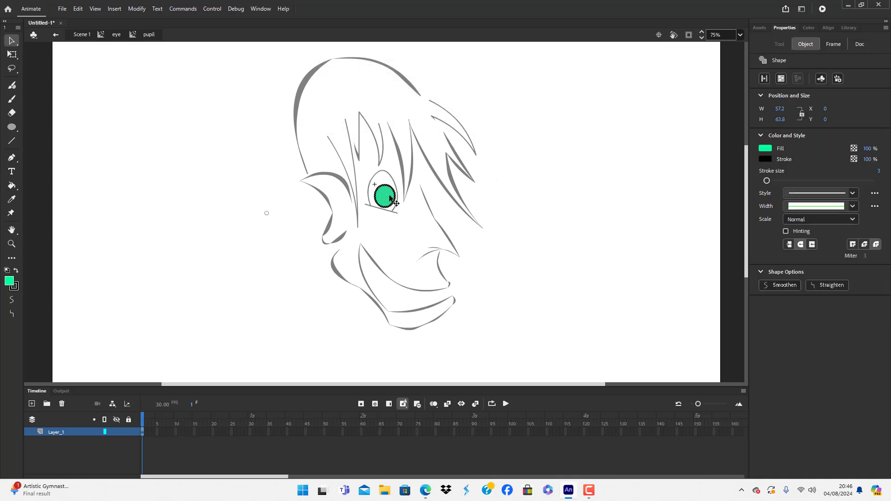
# Change the oval's fill colour to white (#FFFFFF)
pyautogui.click(471, 235)
pyautogui.click(382, 197)
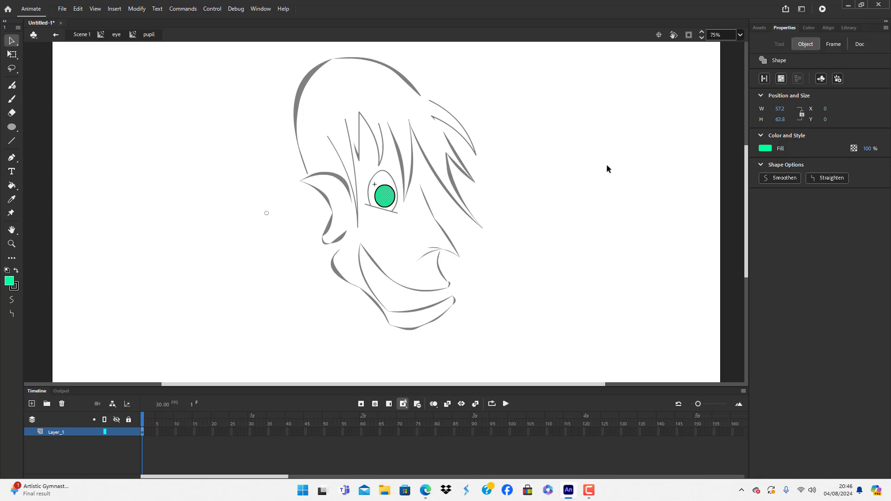
pyautogui.click(808, 28)
pyautogui.click(781, 44)
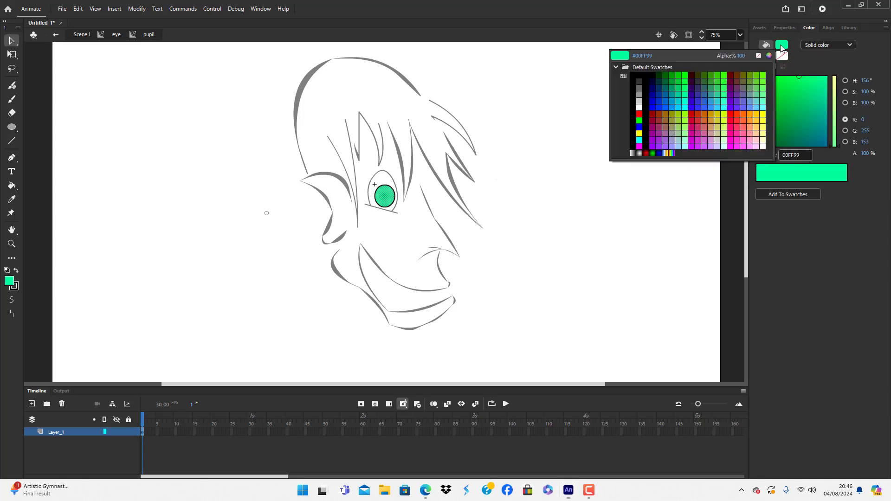
pyautogui.click(638, 106)
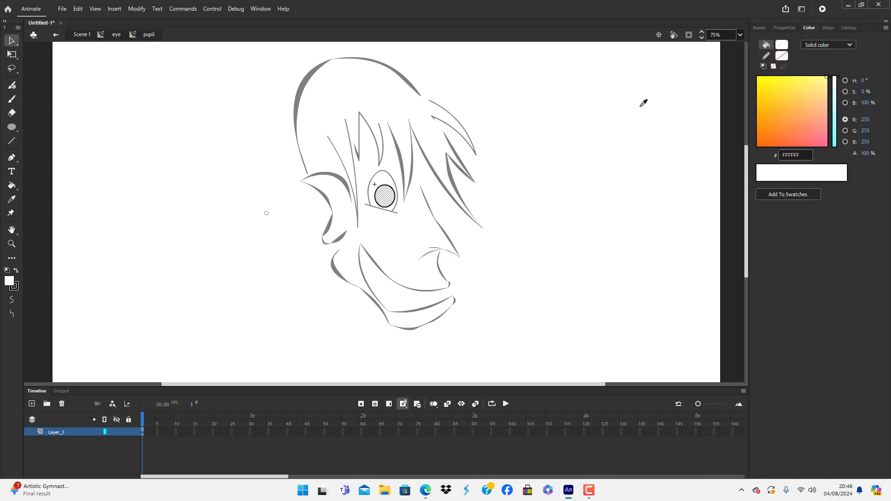
pyautogui.click(496, 272)
# Add a new layer in the pupil symbol and draw a small inner oval slightly below the centre of the large oval
pyautogui.click(31, 403)
pyautogui.click(12, 128)
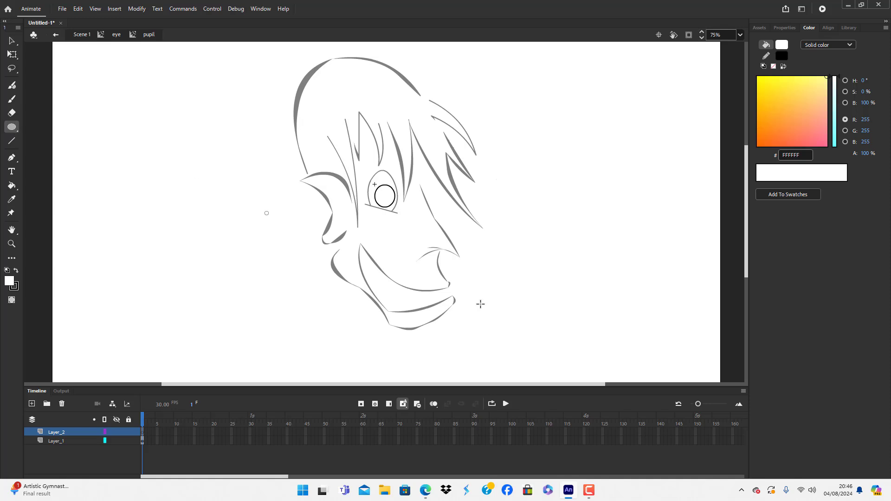
pyautogui.moveTo(381, 191)
pyautogui.mouseDown()
pyautogui.moveTo(396, 210)
pyautogui.moveTo(397, 201)
pyautogui.mouseUp()
pyautogui.hotkey('ctrl', 'z')
pyautogui.hotkey('ctrl', 'z')
pyautogui.moveTo(383, 195); pyautogui.dragTo(391, 203)
pyautogui.click(12, 41)
# Fill the small inner oval with black (#000000)
pyautogui.click(386, 199)
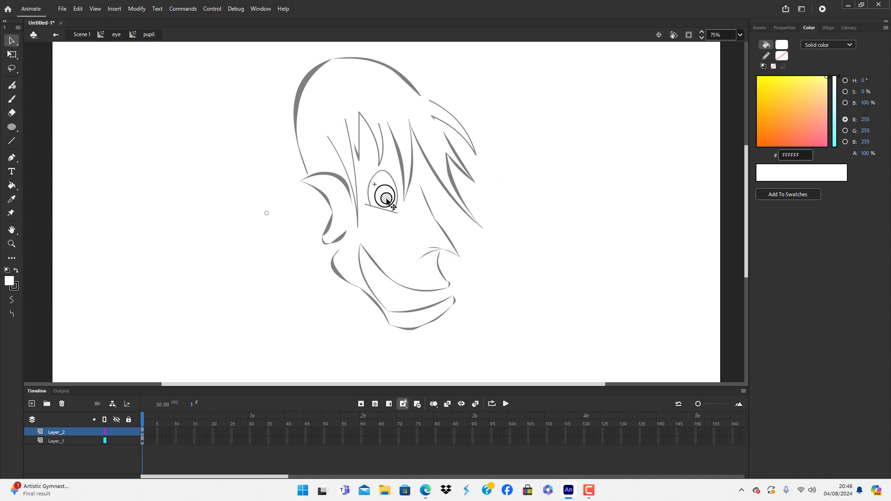
pyautogui.click(779, 46)
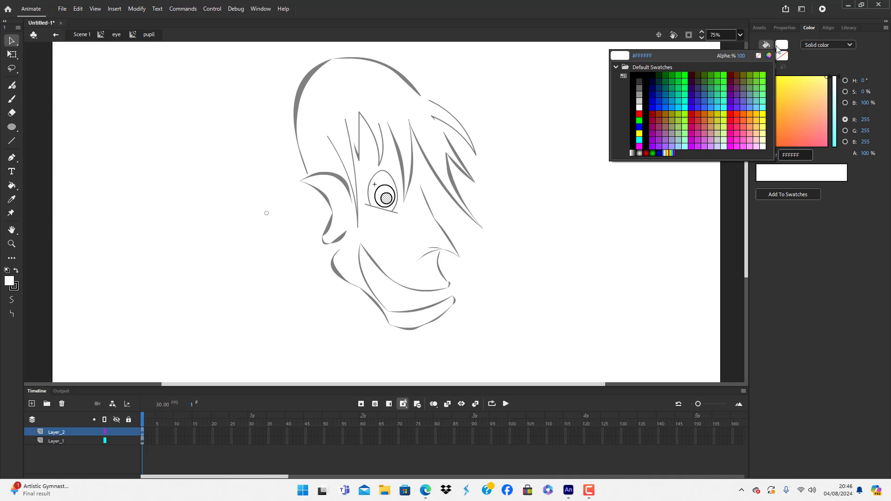
pyautogui.click(637, 70)
pyautogui.click(305, 190)
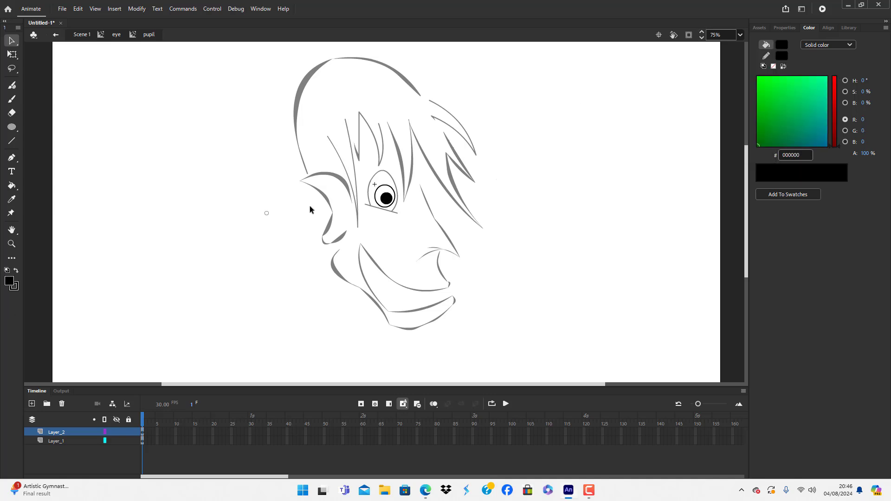
# Add a third layer and draw a small white-filled highlight oval over the black inner oval
pyautogui.click(31, 404)
pyautogui.click(67, 433)
pyautogui.click(781, 45)
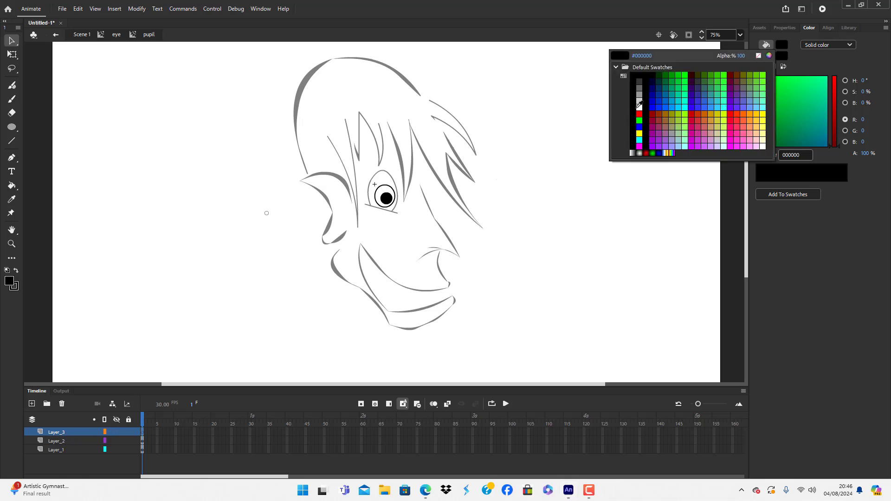
pyautogui.click(638, 108)
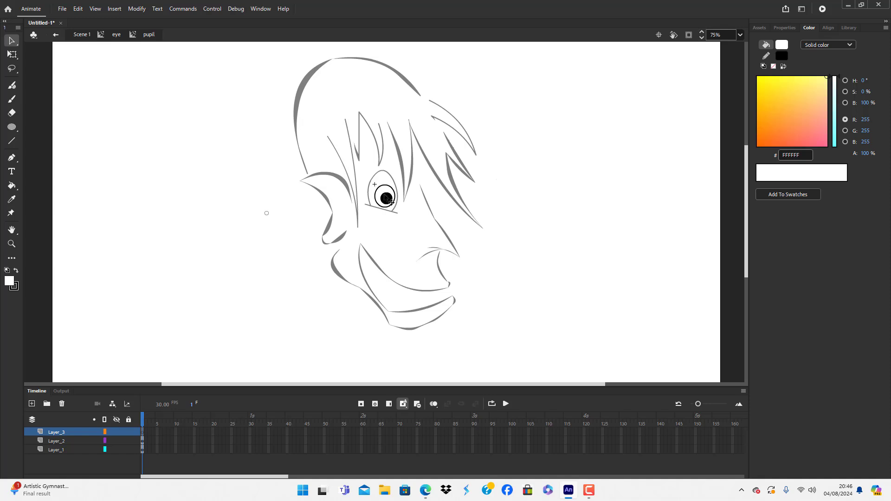
pyautogui.click(10, 131)
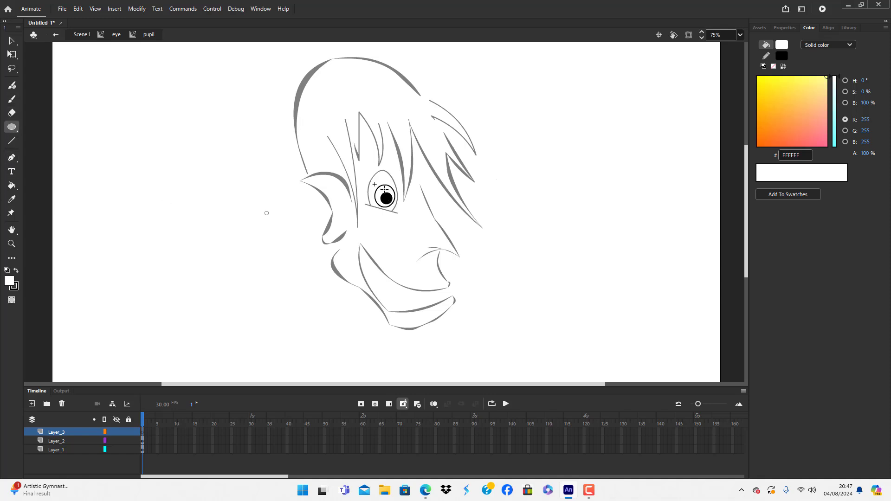
pyautogui.moveTo(383, 184)
pyautogui.mouseDown()
pyautogui.moveTo(397, 206)
pyautogui.moveTo(392, 194)
pyautogui.mouseUp()
pyautogui.hotkey('ctrl', 'z')
pyautogui.moveTo(382, 192); pyautogui.dragTo(391, 202)
pyautogui.click(12, 41)
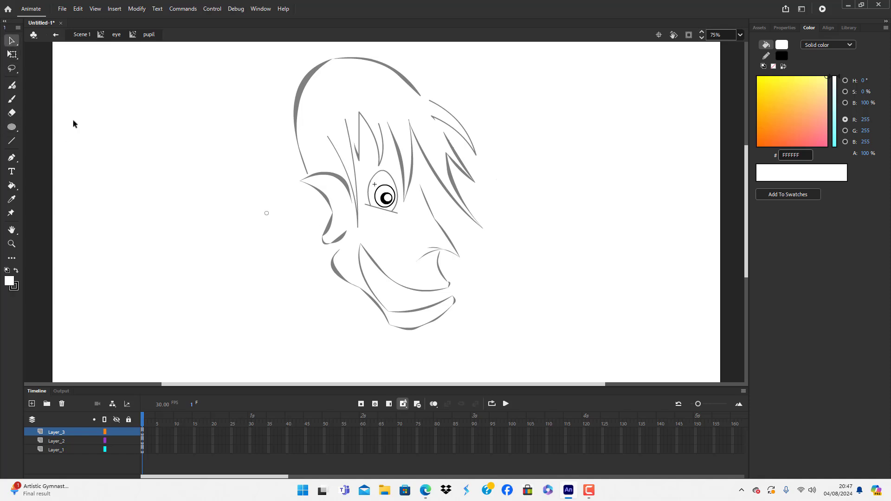
# Select the highlight oval's outline, then leave the pupil and eye symbols to return to Scene 1
pyautogui.click(390, 202)
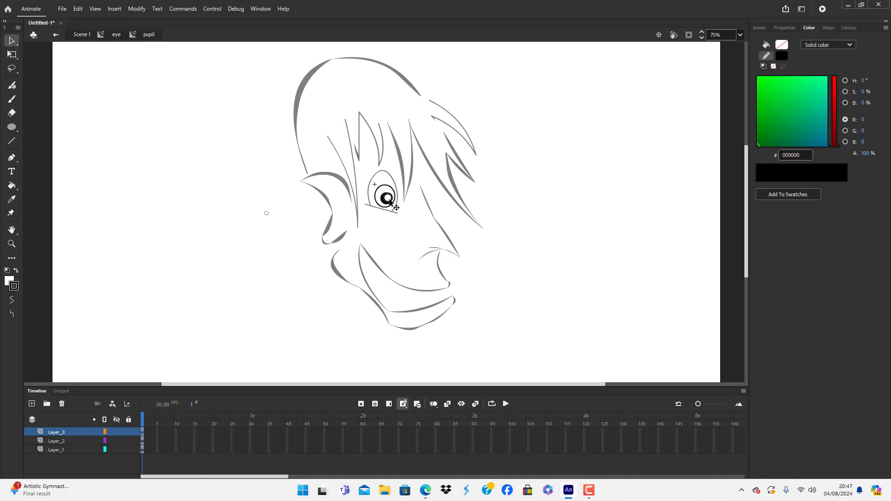
pyautogui.doubleClick(157, 235)
pyautogui.doubleClick(157, 235)
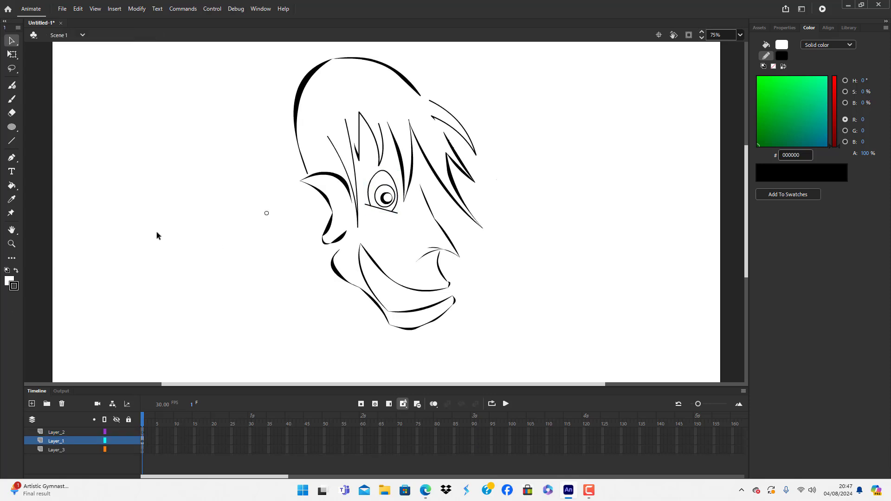
# Try to convert the connected outline strokes of the eye into fills inside the eye symbol
pyautogui.doubleClick(389, 212)
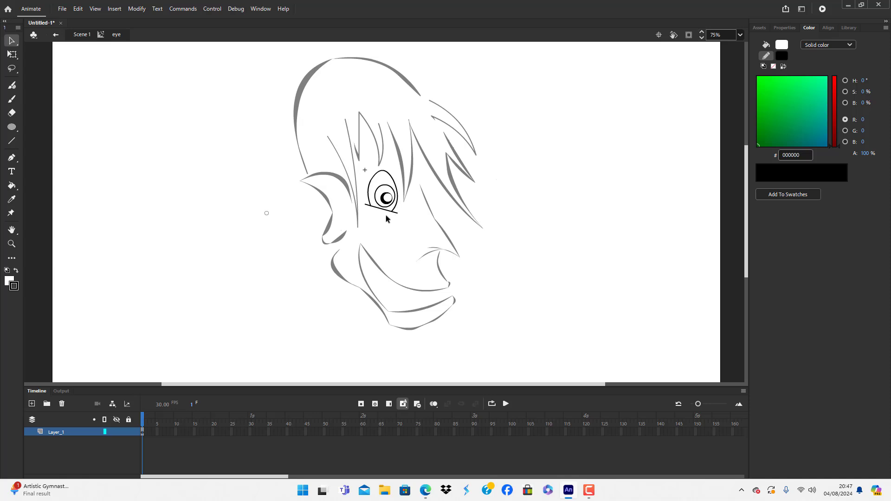
pyautogui.doubleClick(389, 212)
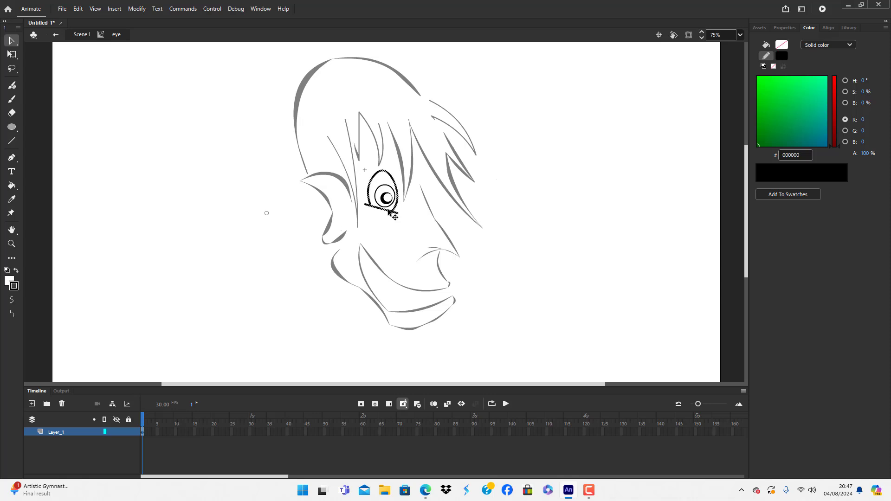
pyautogui.click(136, 9)
pyautogui.moveTo(179, 100)
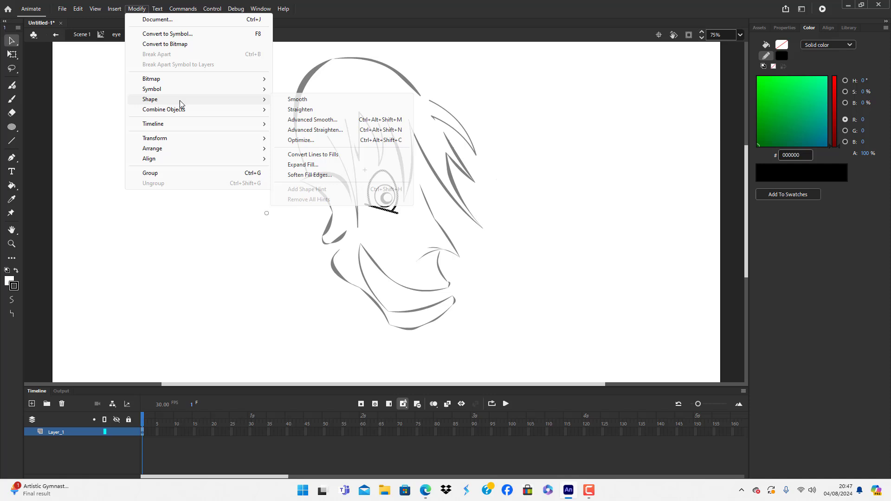
pyautogui.click(300, 155)
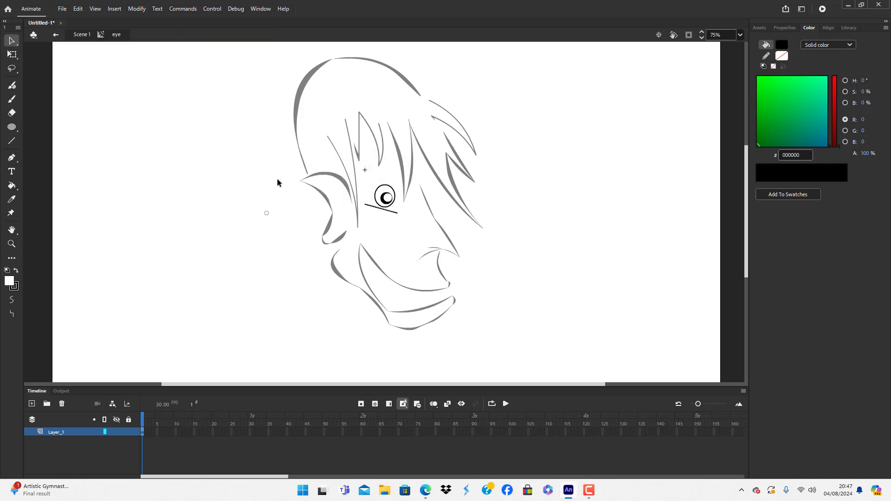
pyautogui.hotkey('ctrl', 'z')
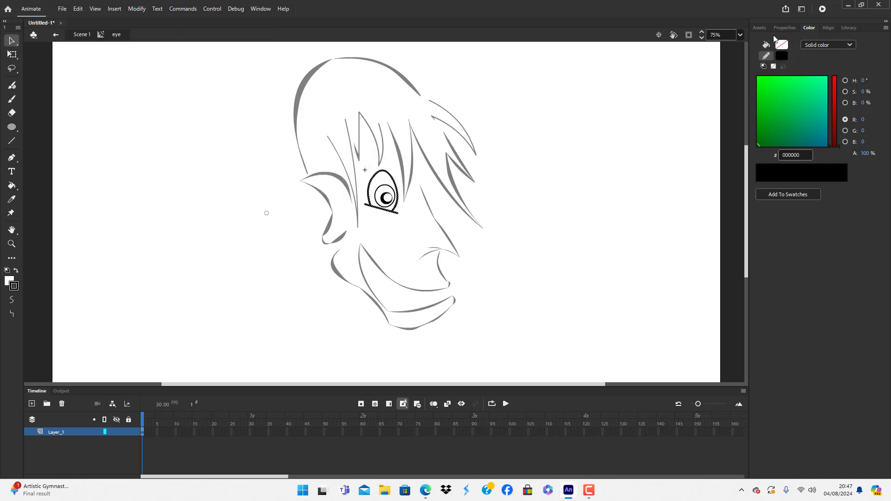
# Retry converting the selected eye outline's lines to fills with the view at 100%
pyautogui.click(740, 34)
pyautogui.click(763, 115)
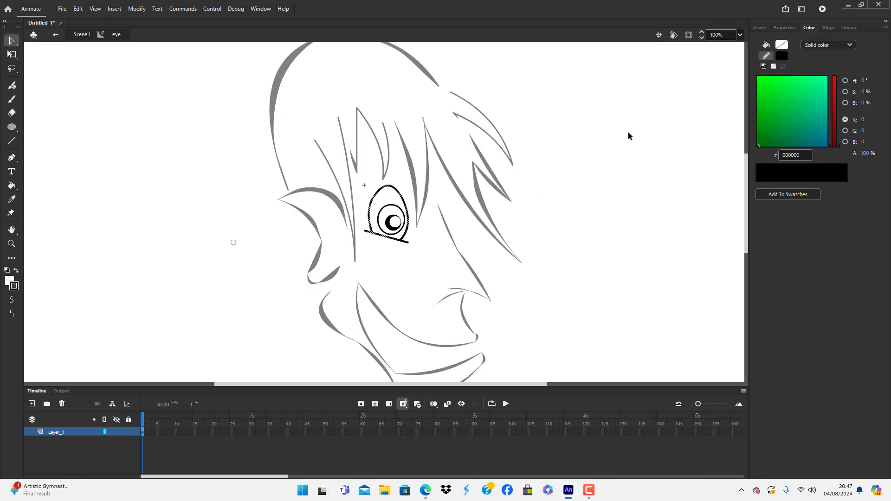
pyautogui.click(137, 8)
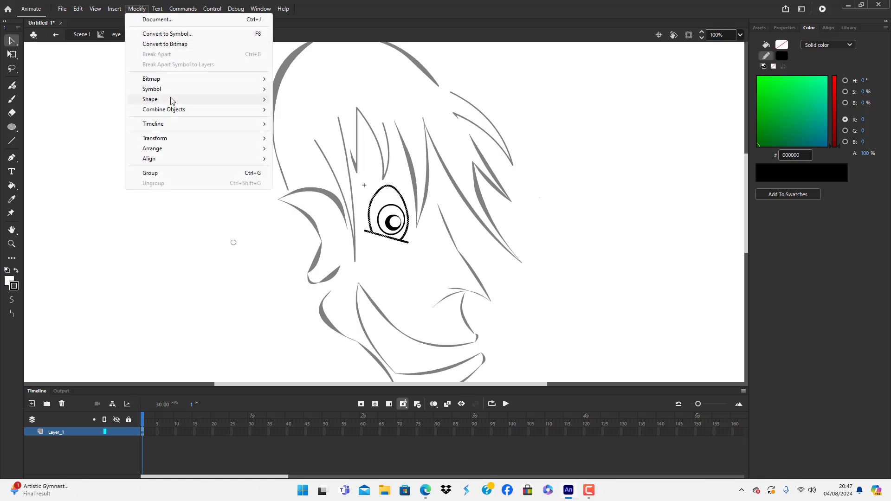
pyautogui.moveTo(171, 100)
pyautogui.click(316, 155)
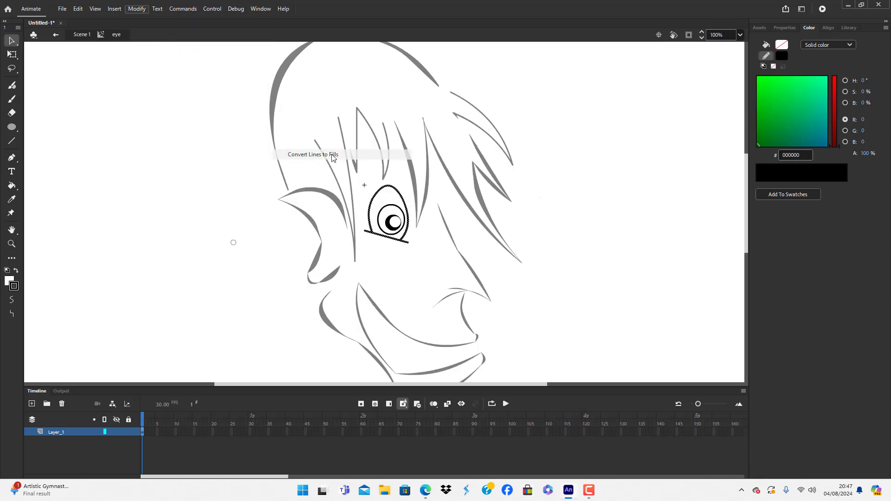
pyautogui.click(273, 189)
pyautogui.hotkey('ctrl', 'z')
pyautogui.hotkey('ctrl', 'z')
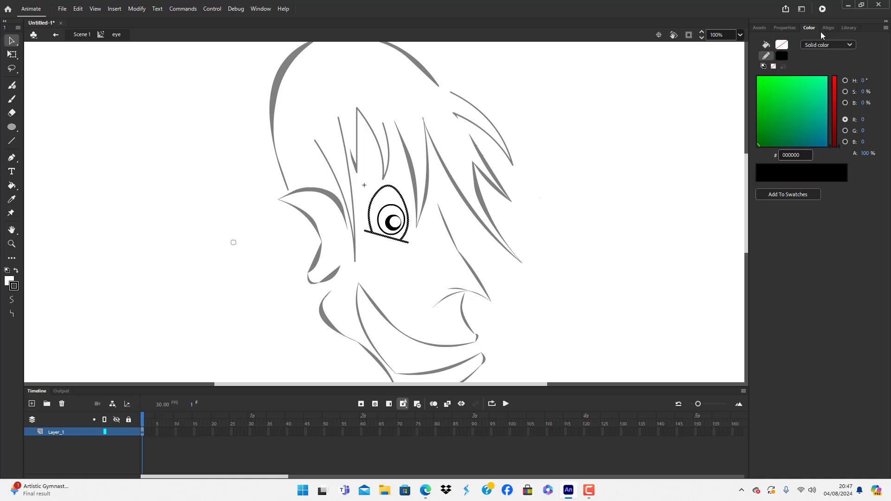
# Set the stroke size of the eye outline and lower lid line to 6
pyautogui.click(784, 27)
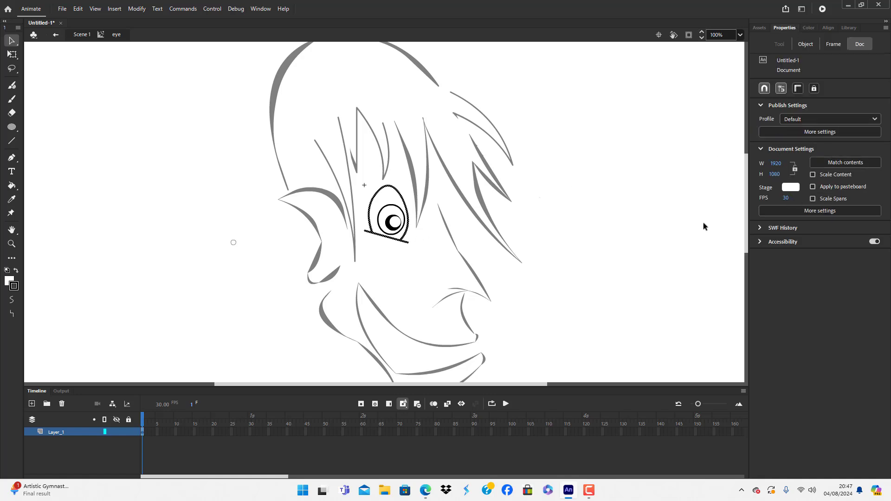
pyautogui.click(398, 239)
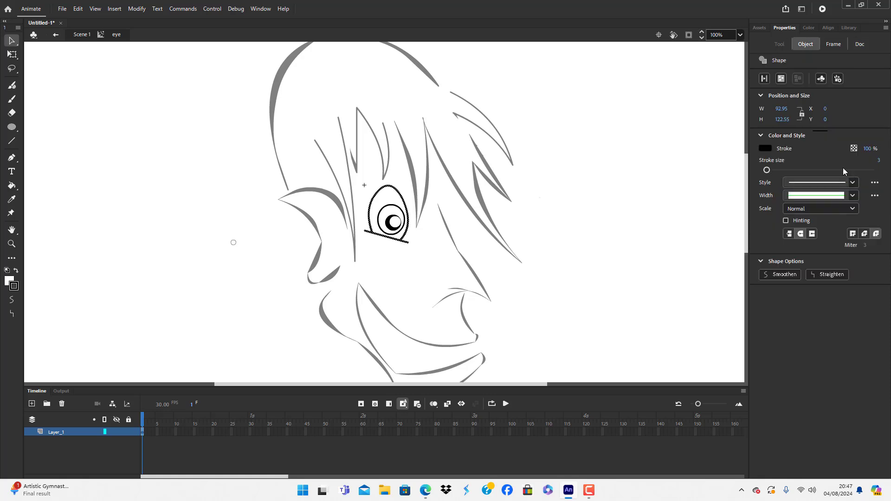
pyautogui.moveTo(769, 173); pyautogui.dragTo(771, 173)
pyautogui.click(640, 220)
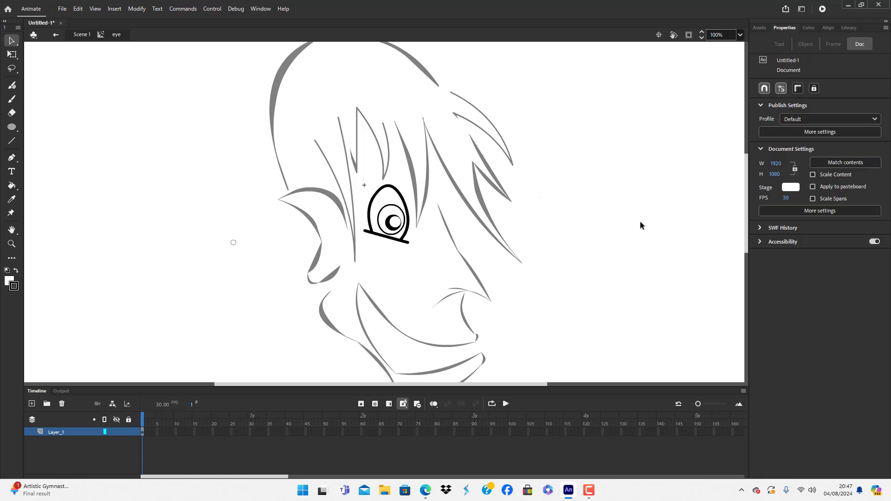
# Convert the thickened eye outline and lower lid line from lines to fills
pyautogui.click(388, 237)
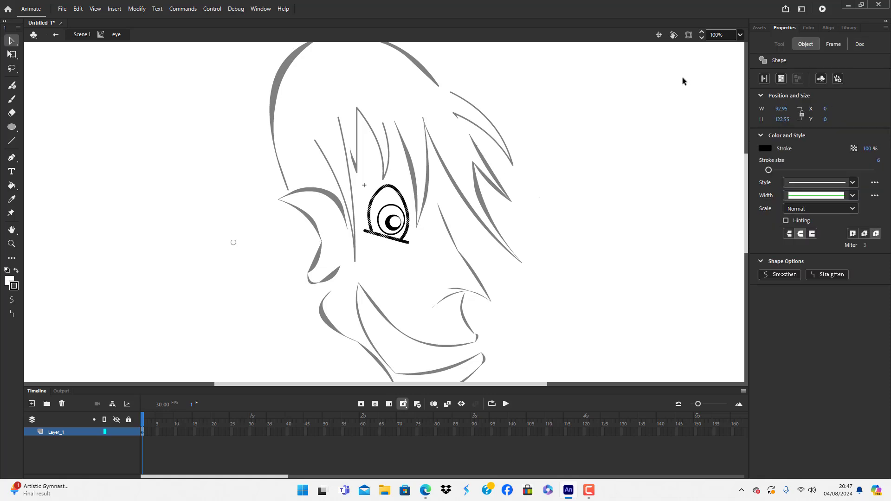
pyautogui.click(137, 9)
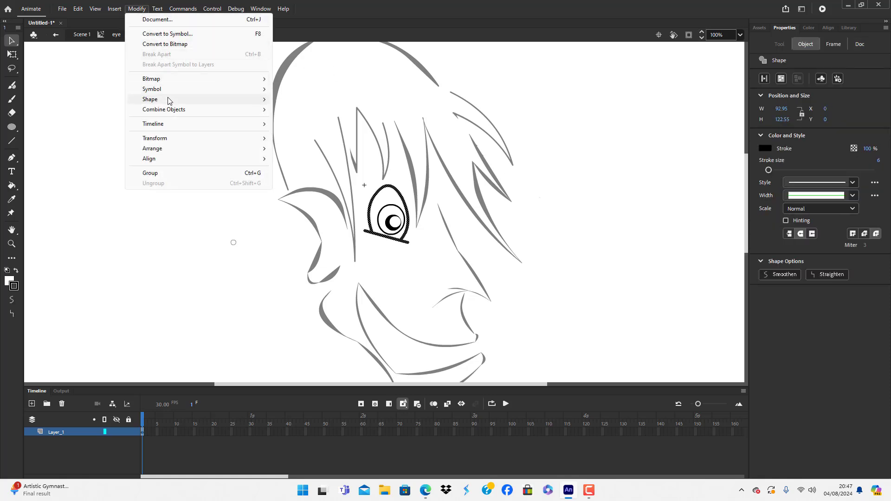
pyautogui.moveTo(168, 101)
pyautogui.click(320, 154)
pyautogui.click(407, 189)
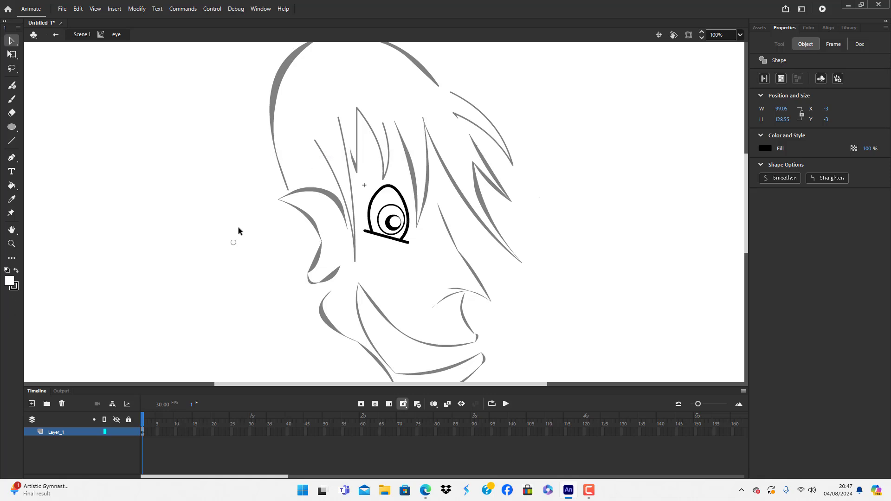
pyautogui.click(394, 240)
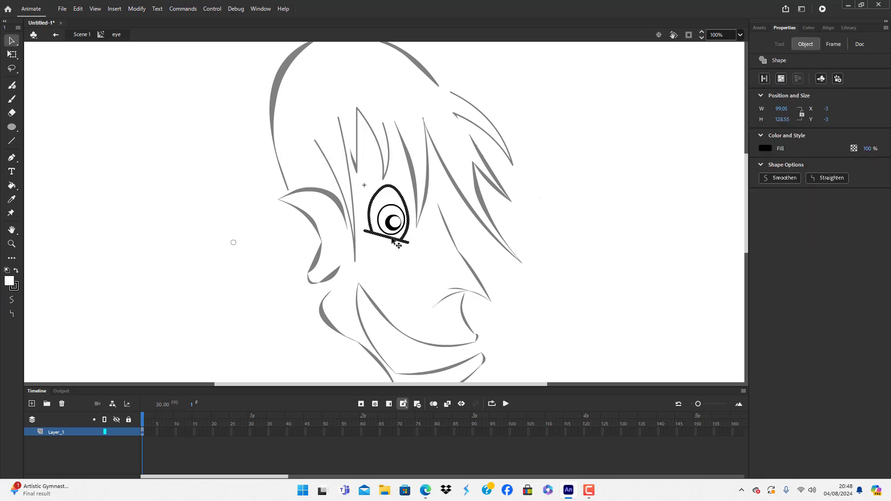
pyautogui.click(252, 219)
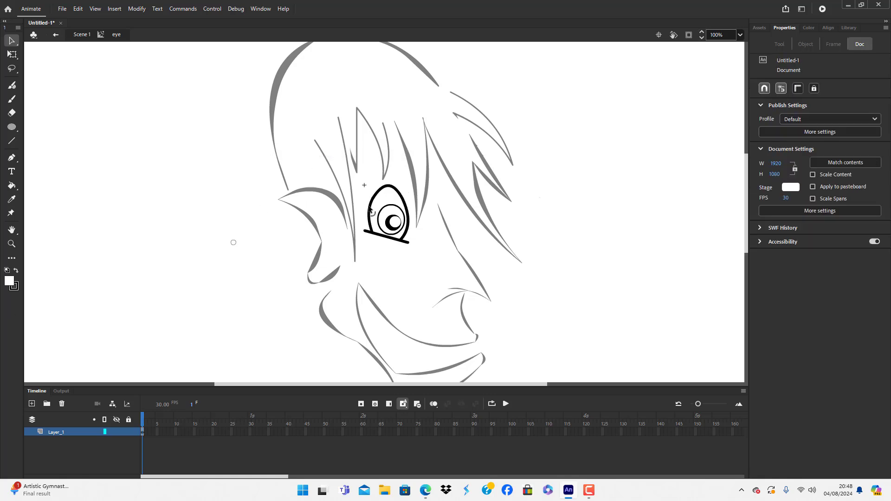
# Undo the eye outline's conversion to fills and its stroke thickening
pyautogui.moveTo(370, 206); pyautogui.dragTo(408, 211)
pyautogui.hotkey('ctrl', 'a')
pyautogui.hotkey('ctrl', 'shift', 'a')
pyautogui.hotkey('ctrl', 'a')
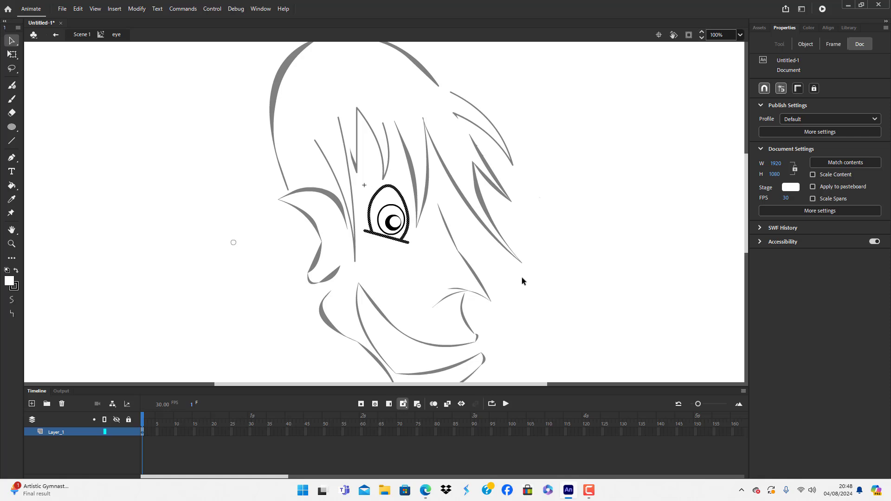
pyautogui.hotkey('ctrl', 'shift', 'a')
pyautogui.hotkey('ctrl', 'a')
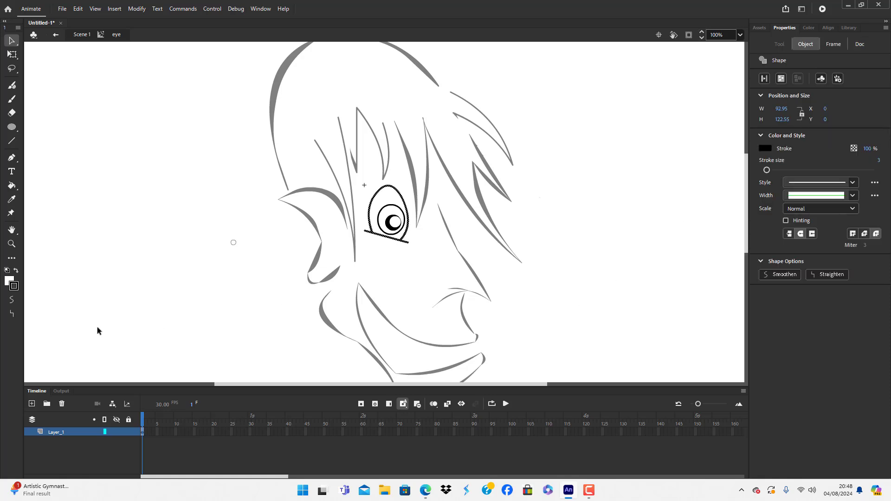
# Leave the eye symbol and view Scene 1 at 75% zoom
pyautogui.doubleClick(173, 290)
pyautogui.click(174, 290)
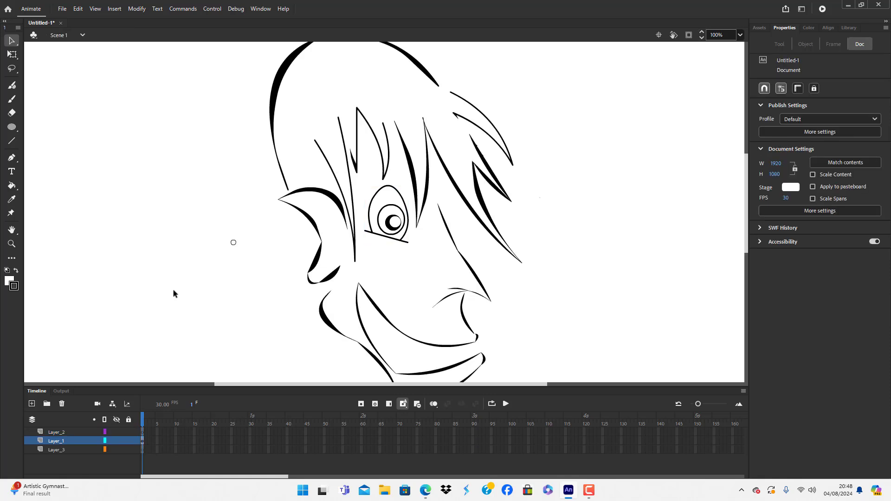
pyautogui.click(739, 36)
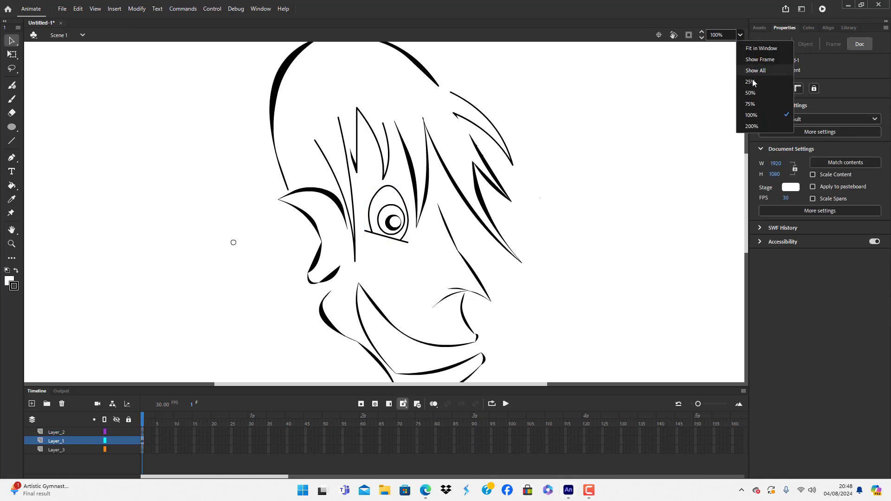
pyautogui.click(756, 103)
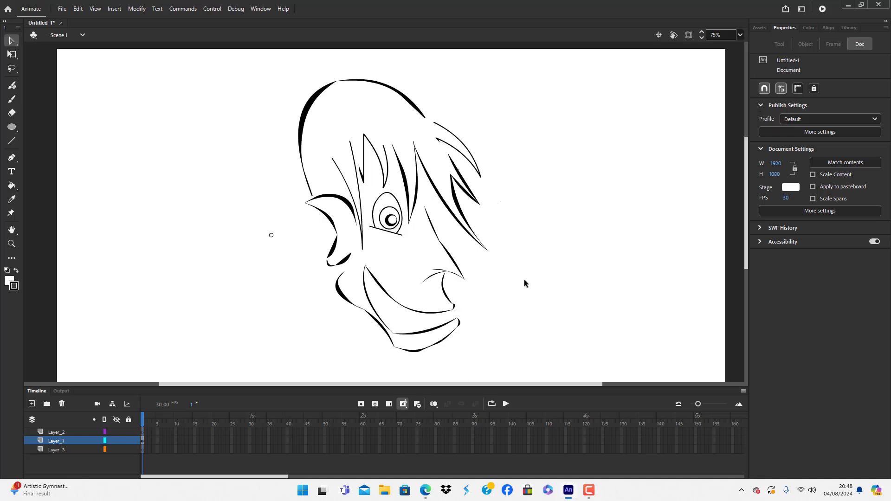
# Open the eye symbol for editing at 200% zoom and select its connected outer outline and lid line
pyautogui.doubleClick(387, 235)
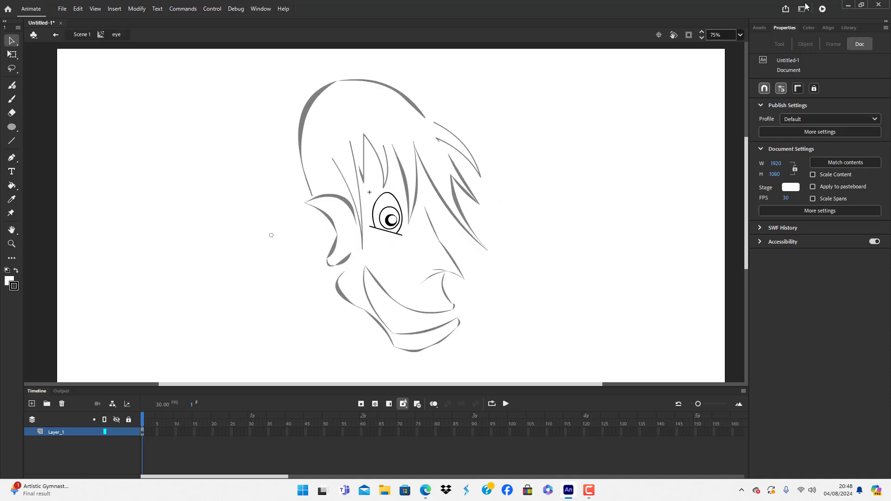
pyautogui.click(739, 34)
pyautogui.click(752, 126)
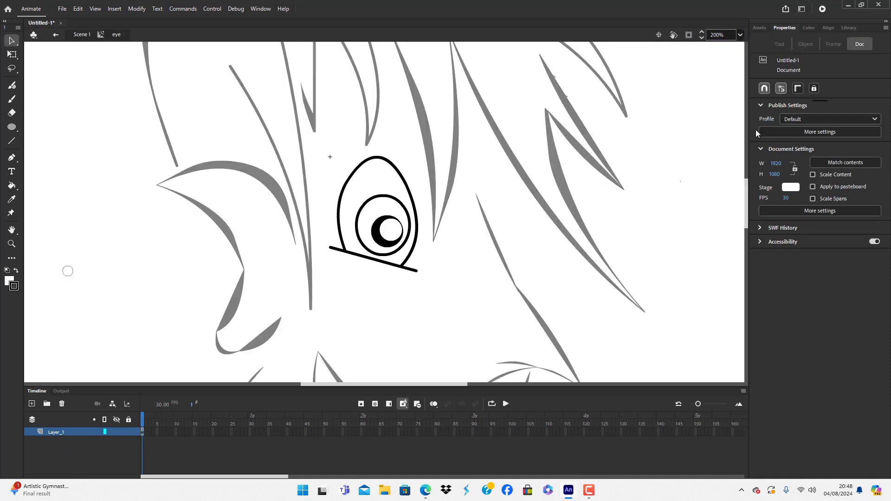
pyautogui.doubleClick(378, 263)
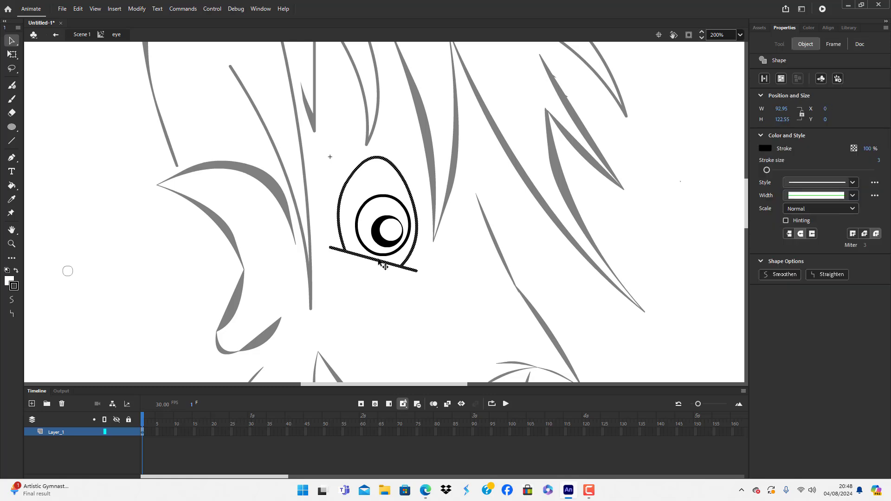
# Try to convert the selected outer eye outline and lid line to fills at 200% zoom
pyautogui.click(139, 9)
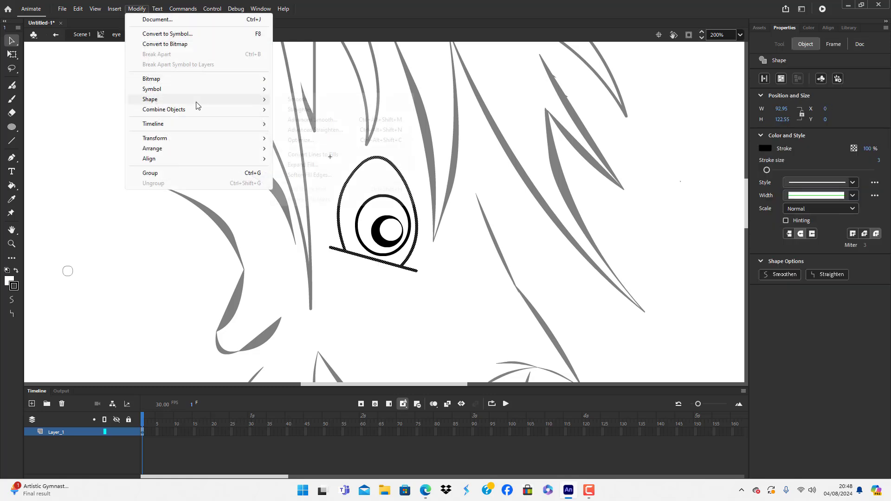
pyautogui.moveTo(195, 99)
pyautogui.click(310, 154)
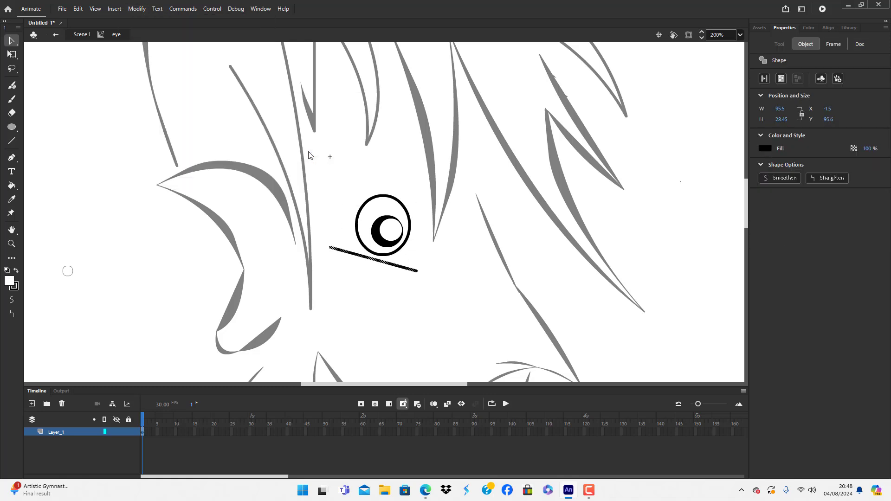
pyautogui.hotkey('ctrl', 'z')
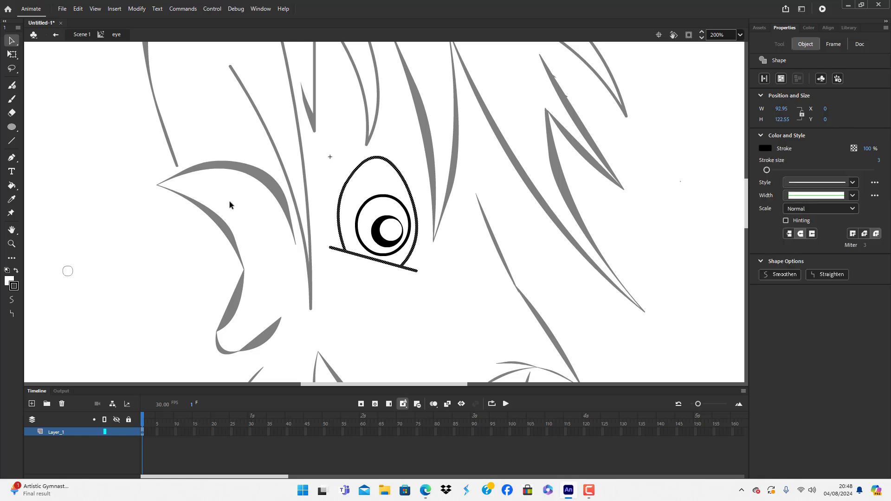
# Try Expand Fill on the selected eye outline with the direction set to Expand
pyautogui.click(136, 9)
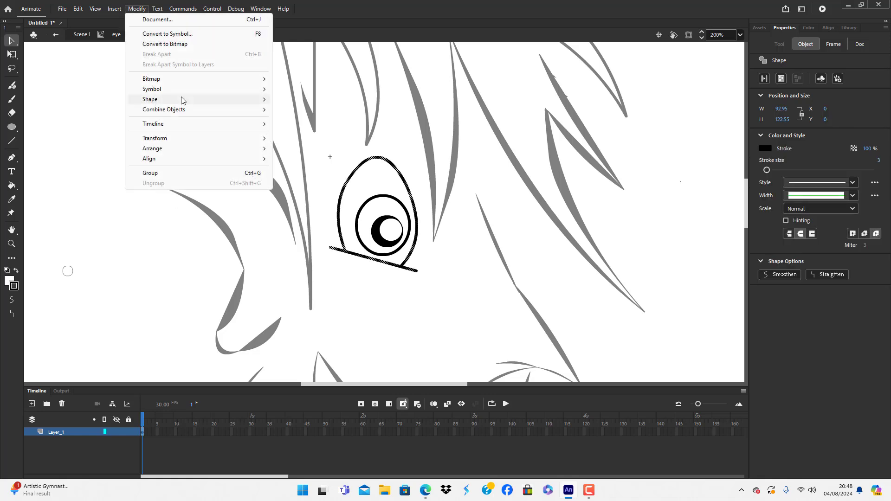
pyautogui.moveTo(181, 104)
pyautogui.click(302, 165)
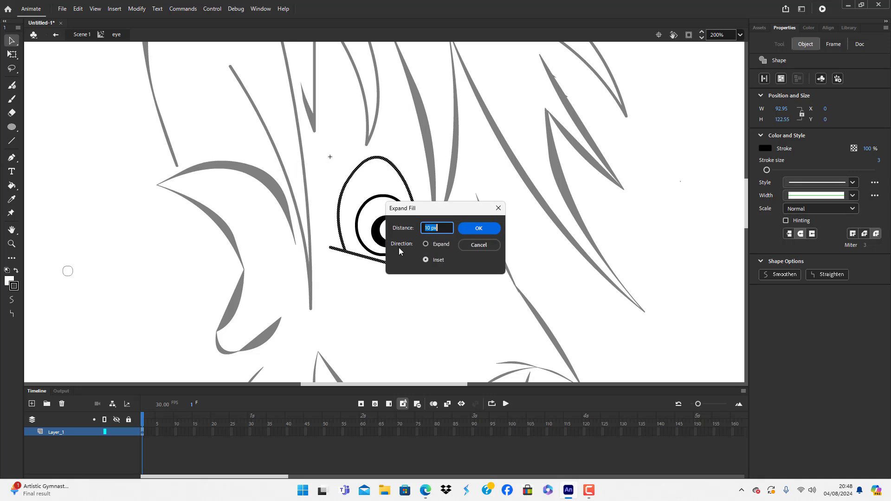
pyautogui.click(424, 243)
pyautogui.doubleClick(439, 227)
pyautogui.press('BackSpace')
pyautogui.click(480, 226)
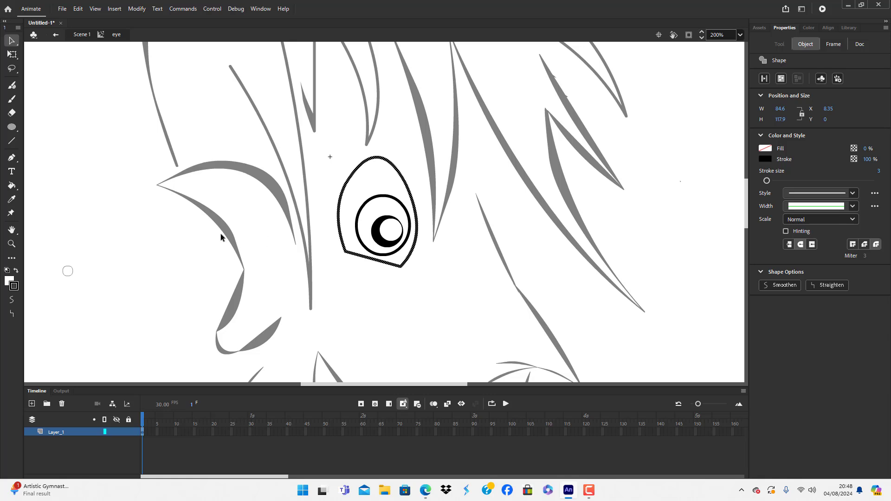
pyautogui.hotkey('ctrl', 'z')
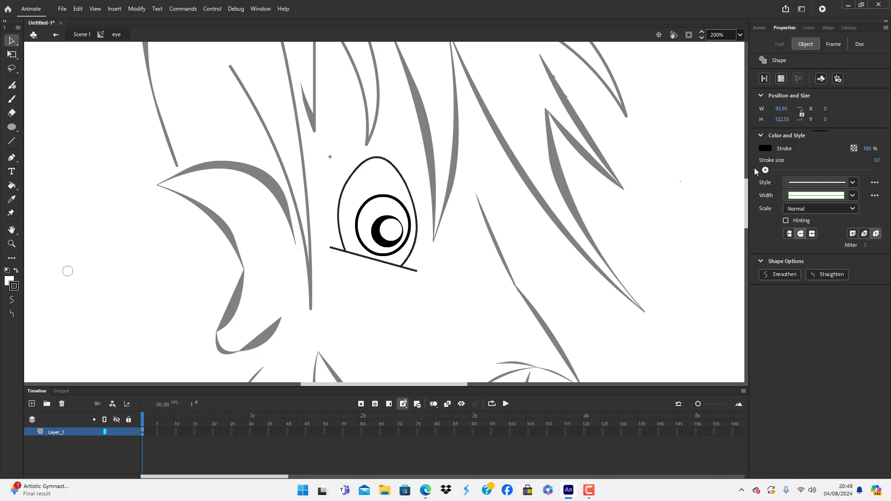
# Set the eye outline's stroke size to 0.1 and return to Scene 1 at 100% zoom
pyautogui.moveTo(765, 171); pyautogui.dragTo(765, 171)
pyautogui.click(132, 245)
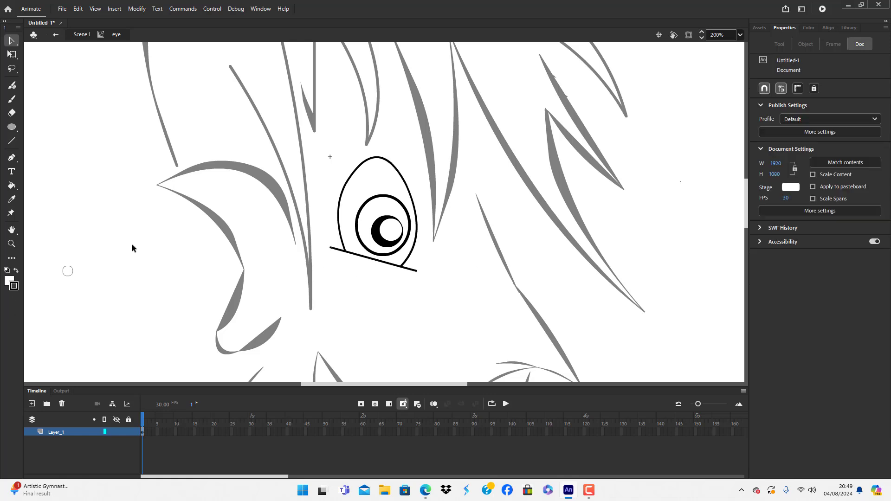
pyautogui.doubleClick(131, 248)
pyautogui.click(132, 245)
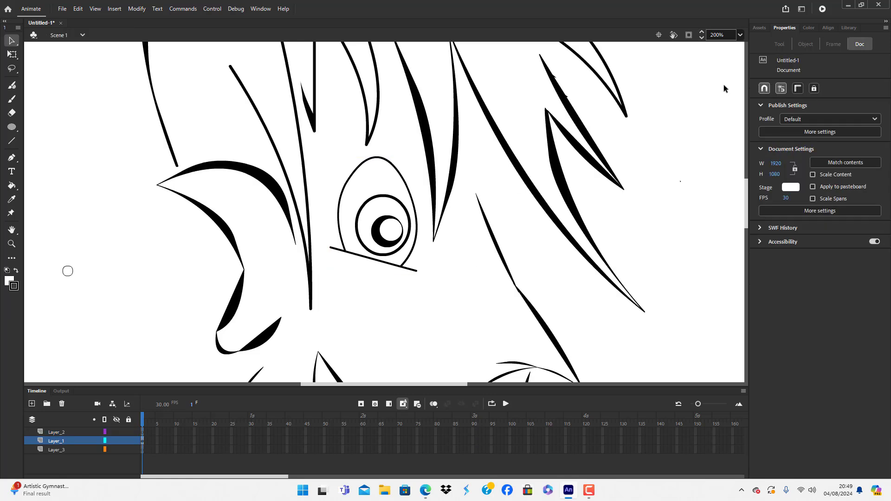
pyautogui.click(740, 34)
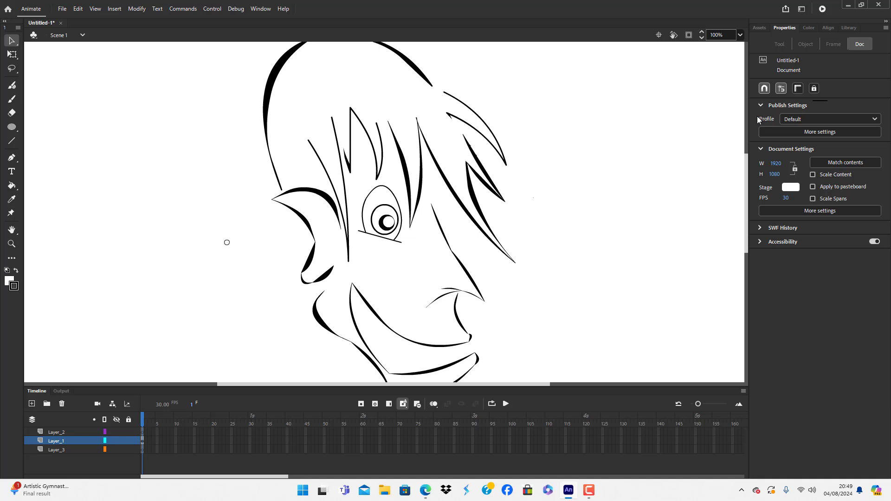
# Open the eye symbol for editing and convert its outer outline and lid line to fills
pyautogui.click(390, 239)
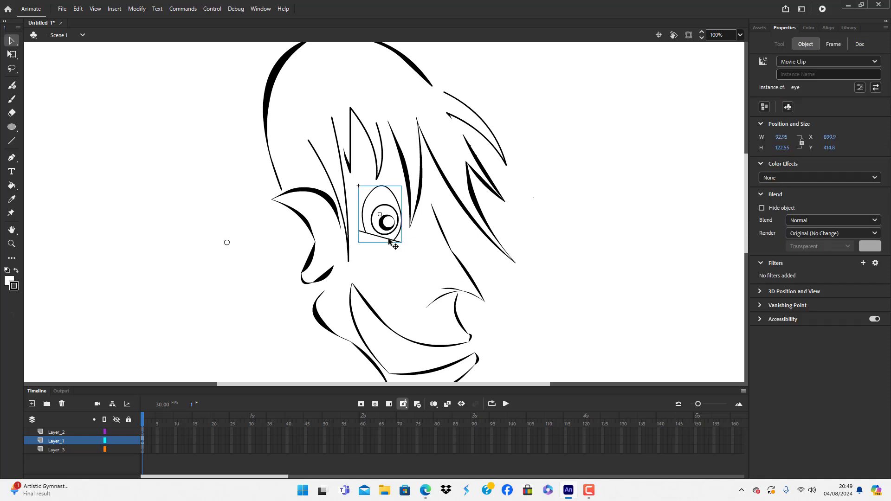
pyautogui.doubleClick(393, 245)
pyautogui.click(392, 244)
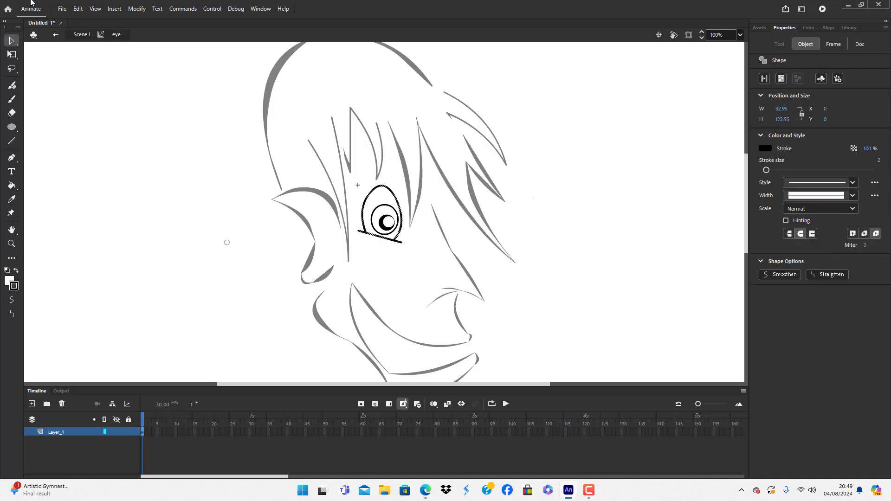
pyautogui.click(137, 9)
pyautogui.moveTo(179, 99)
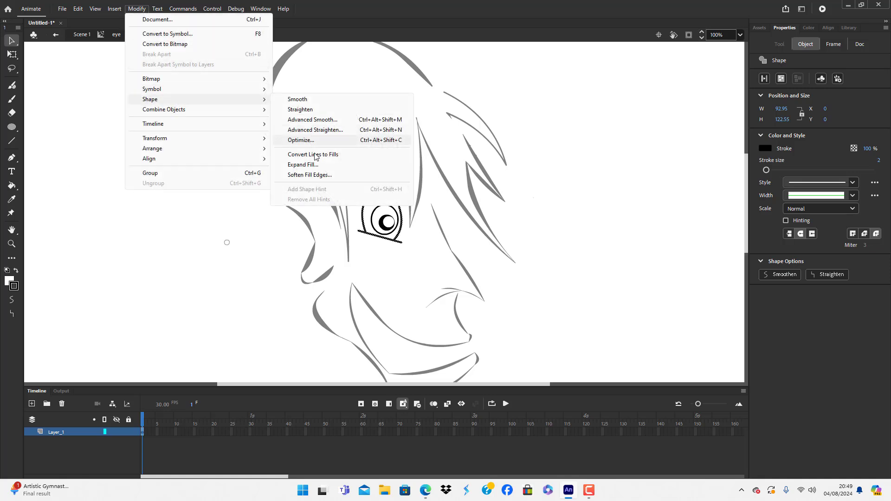
pyautogui.click(315, 154)
pyautogui.click(142, 293)
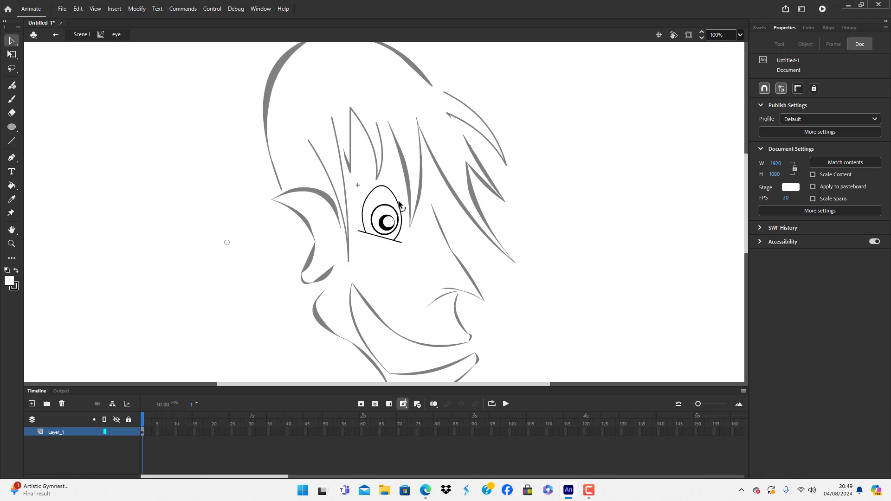
# Bow the eye outline's edge outward and curve the lid line downward, returning to Scene 1
pyautogui.moveTo(399, 202)
pyautogui.mouseDown()
pyautogui.moveTo(389, 187)
pyautogui.moveTo(366, 200)
pyautogui.moveTo(364, 224)
pyautogui.moveTo(381, 238)
pyautogui.mouseUp()
pyautogui.doubleClick(154, 231)
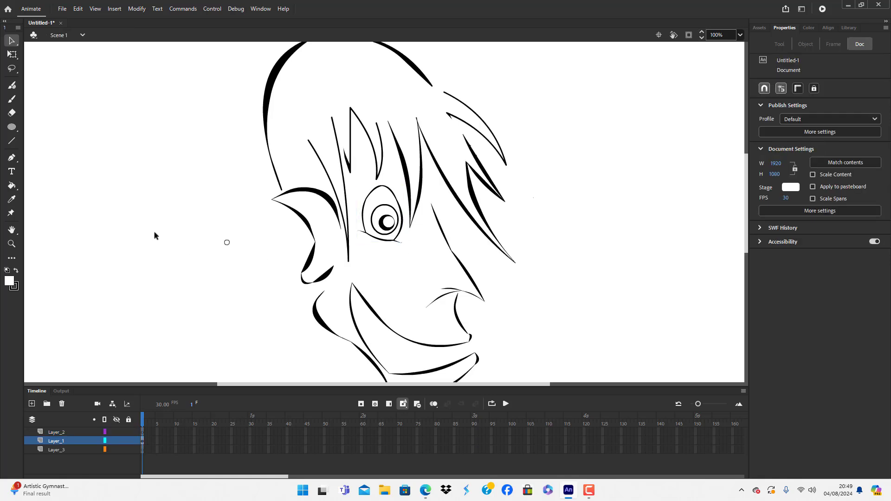
pyautogui.scroll(-2, 570, 221)
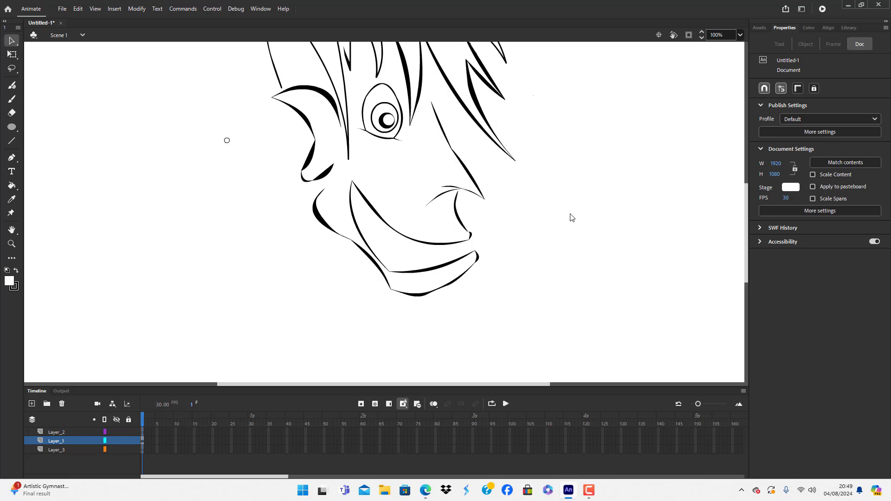
pyautogui.scroll(2, 563, 251)
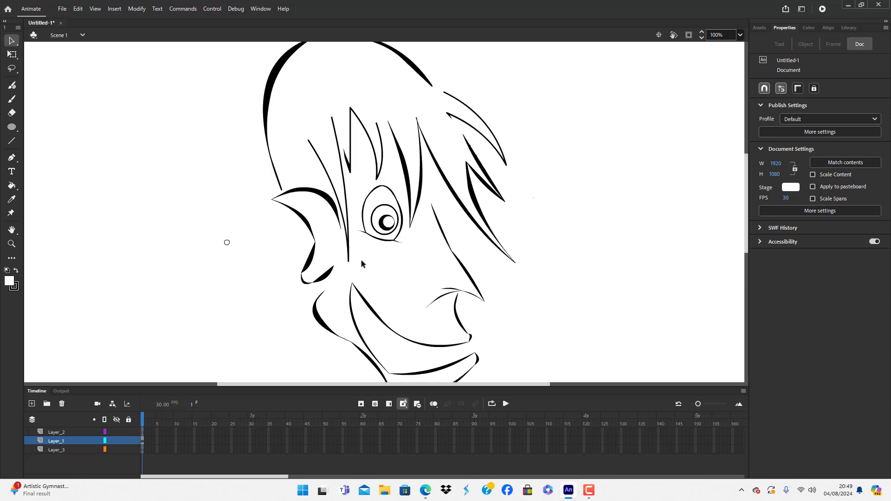
# Reopen the eye symbol and pull the middle of the lid line further down, returning to Scene 1
pyautogui.doubleClick(385, 242)
pyautogui.moveTo(384, 238); pyautogui.dragTo(387, 251)
pyautogui.doubleClick(213, 276)
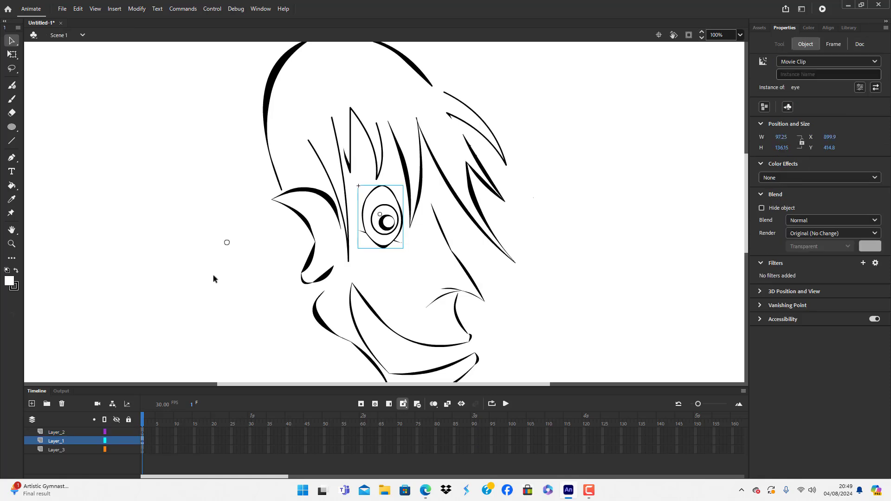
pyautogui.click(214, 277)
pyautogui.scroll(-2, 511, 253)
pyautogui.scroll(2, 547, 269)
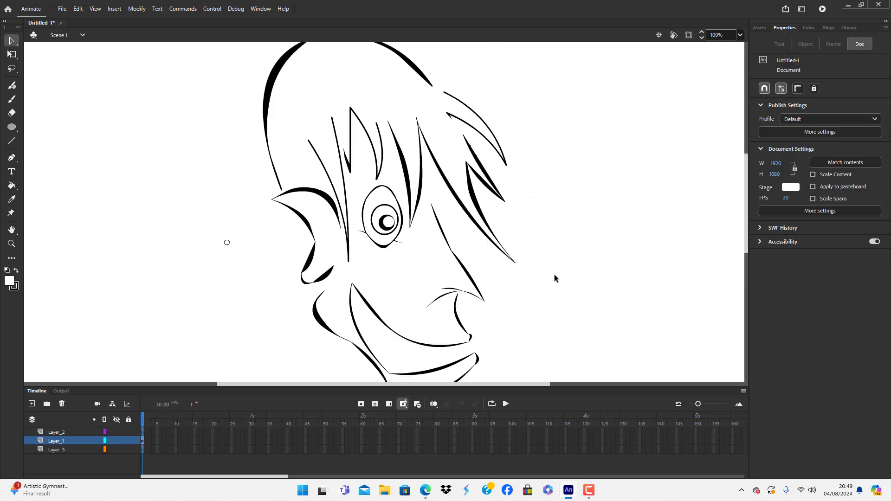
# Undo the lid line bends so the lid is straight again, and deselect the eye in Scene 1
pyautogui.hotkey('ctrl', 'e')
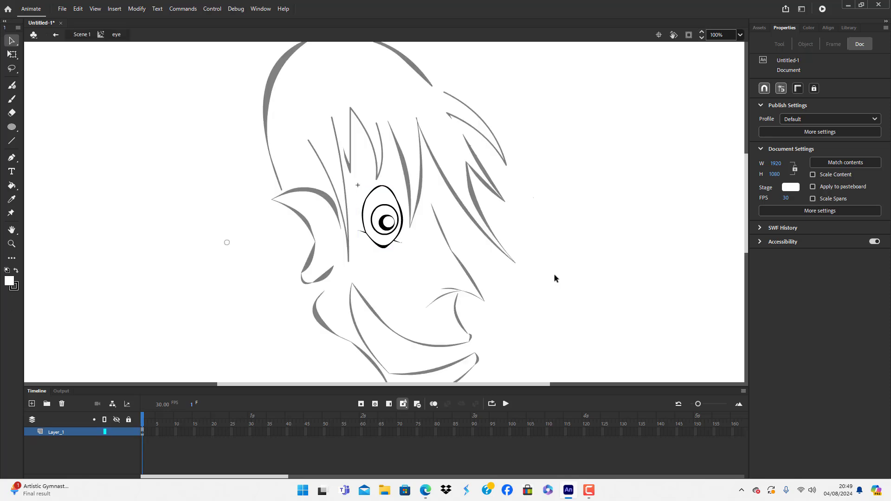
pyautogui.hotkey('ctrl', 'e')
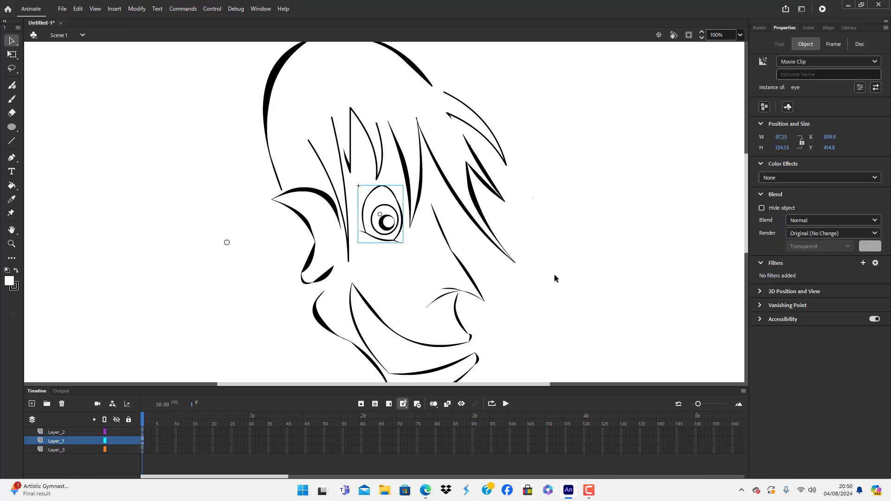
pyautogui.hotkey('ctrl', 'e')
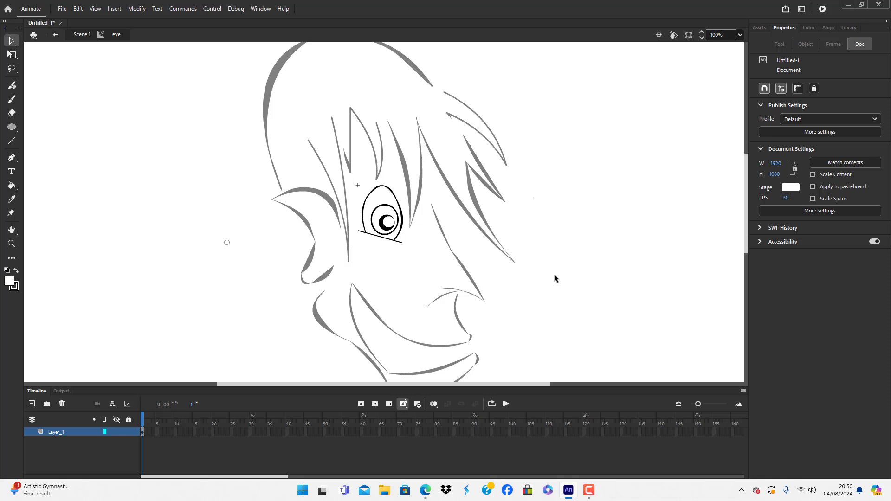
pyautogui.hotkey('ctrl', 'e')
pyautogui.click(280, 275)
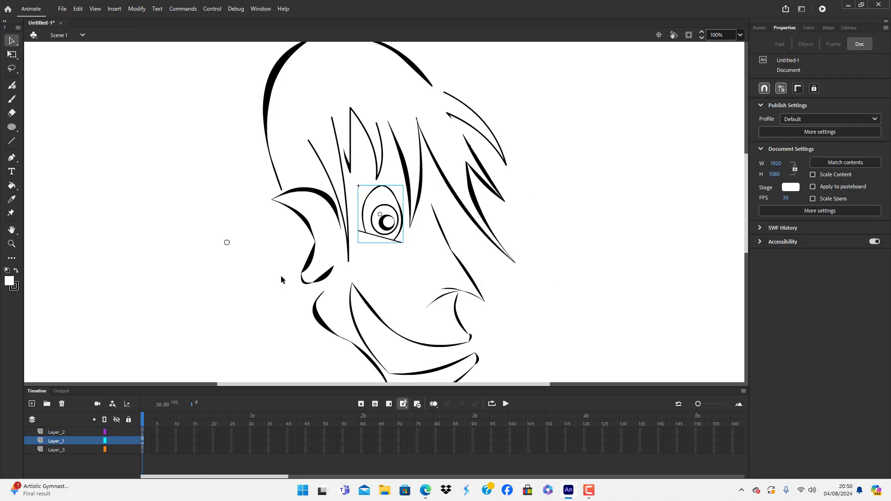
# At 75% zoom, try the eye lower on the face and move it back up to about Y 414
pyautogui.click(740, 35)
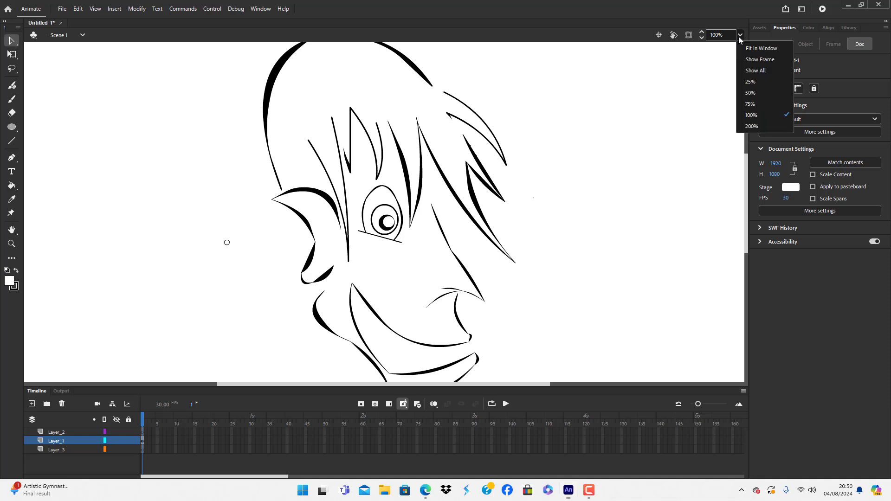
pyautogui.click(761, 103)
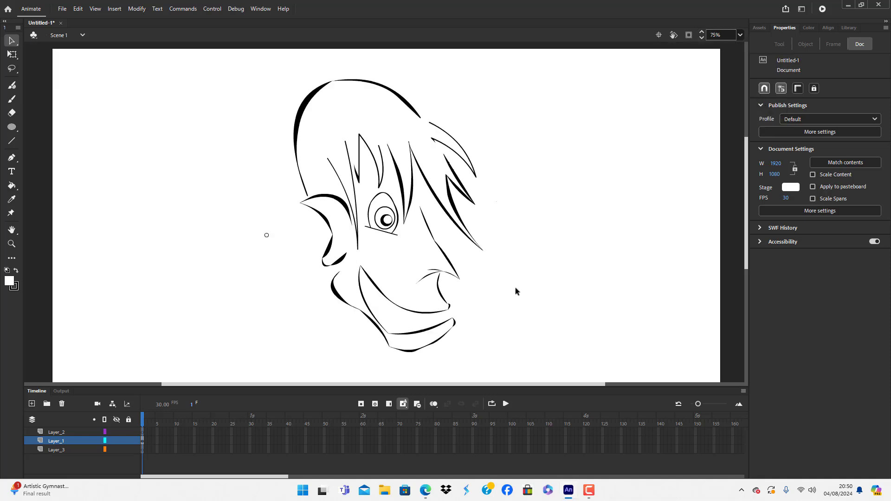
pyautogui.scroll(-3, 515, 288)
pyautogui.scroll(3, 542, 283)
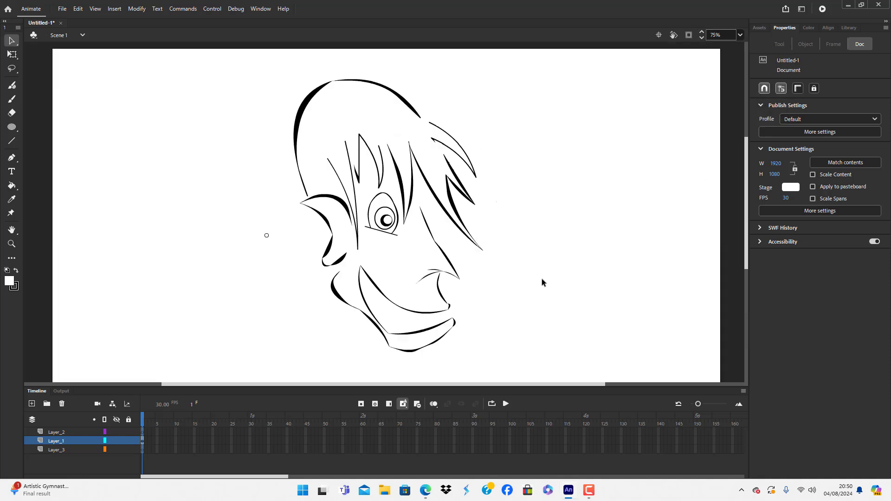
pyautogui.moveTo(387, 219); pyautogui.dragTo(396, 233)
pyautogui.click(501, 278)
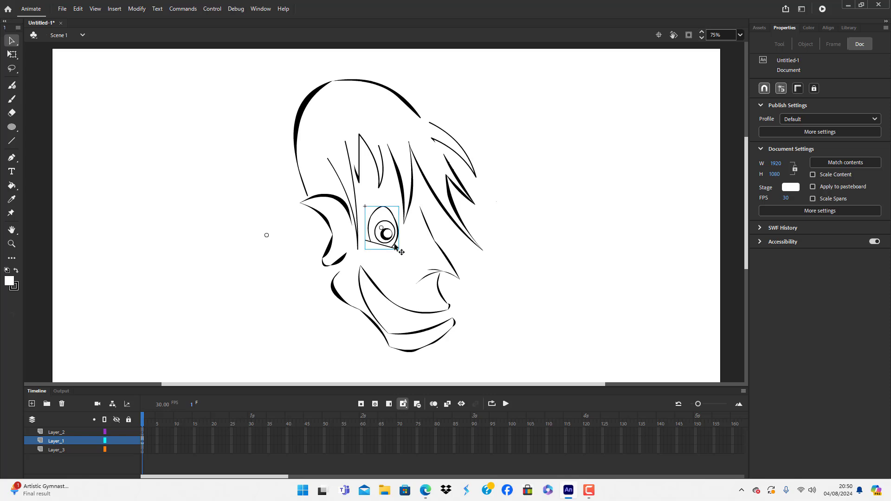
pyautogui.moveTo(390, 235); pyautogui.dragTo(387, 217)
pyautogui.click(546, 329)
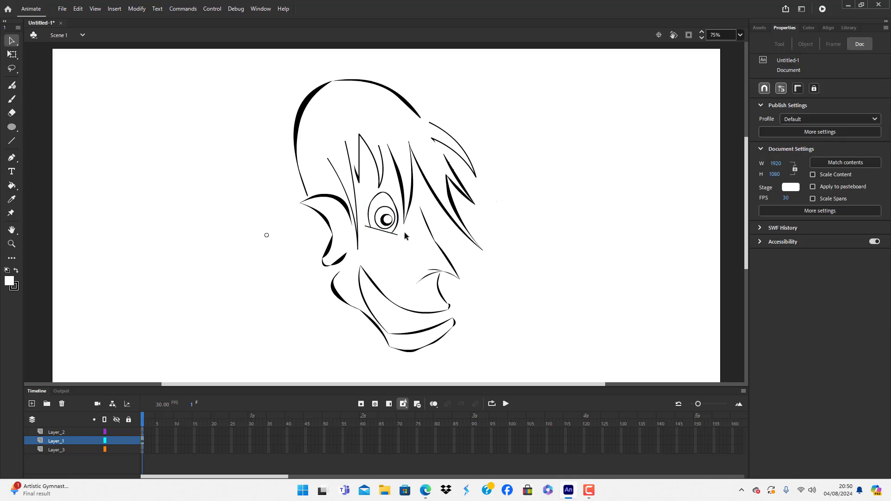
# Enlarge the eye instance evenly about its centre to about 118 × 151 with Free Transform
pyautogui.click(375, 220)
pyautogui.press('q')
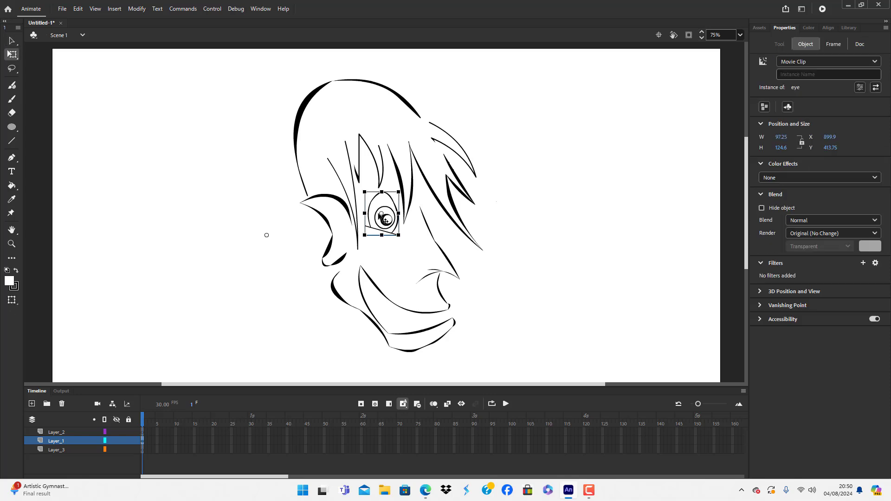
pyautogui.moveTo(398, 192); pyautogui.dragTo(402, 187)
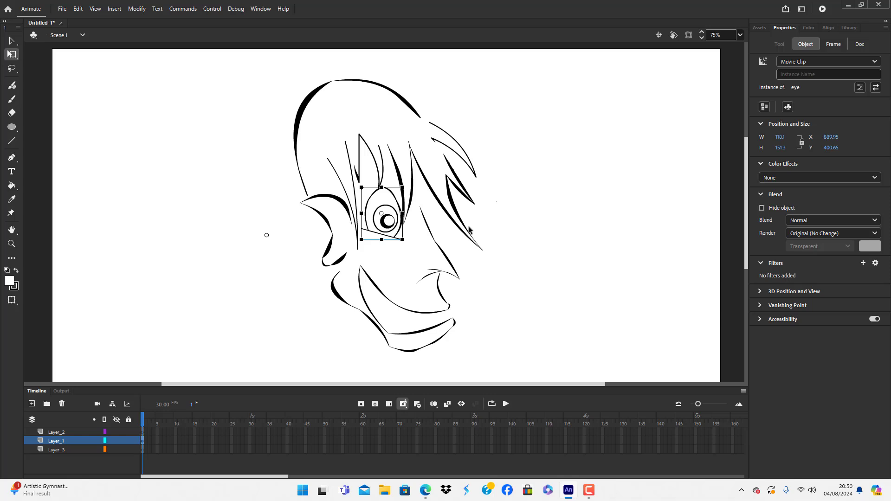
pyautogui.click(538, 277)
# Move the enlarged eye lower on the face, to about X 887, Y 420
pyautogui.moveTo(389, 218); pyautogui.dragTo(391, 230)
pyautogui.click(504, 280)
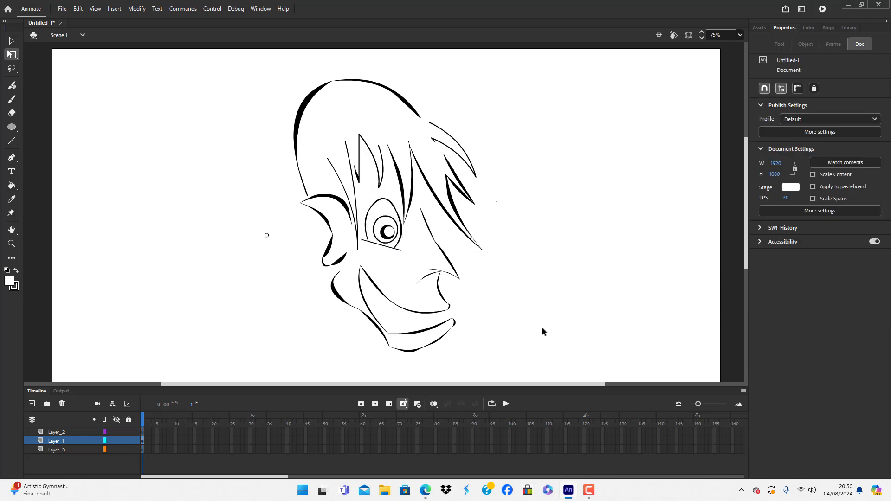
pyautogui.click(396, 232)
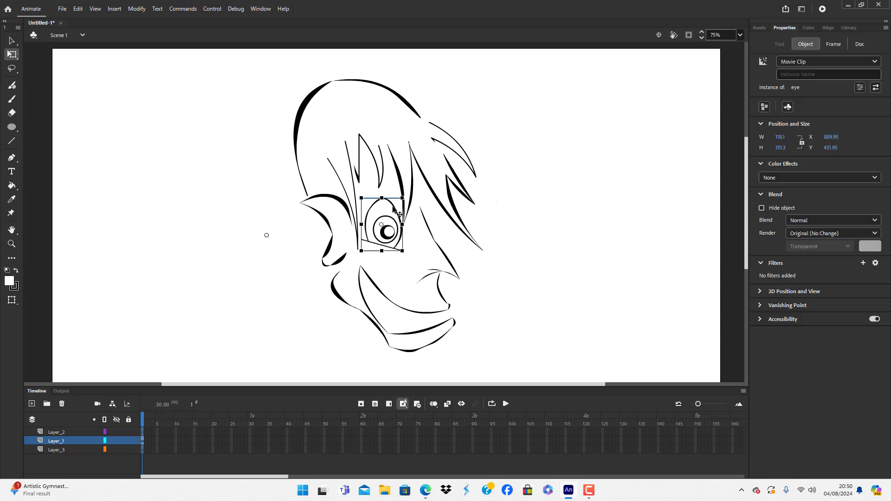
pyautogui.moveTo(397, 210); pyautogui.dragTo(395, 206)
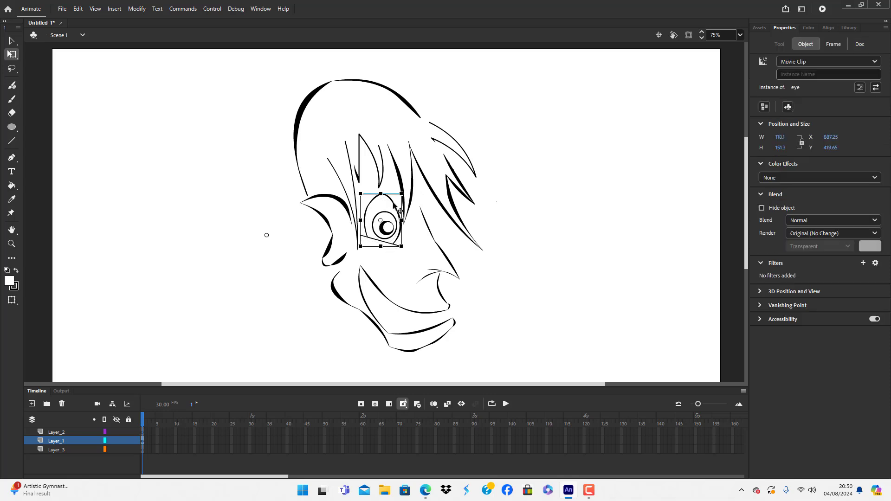
pyautogui.click(569, 325)
# Undo and redo the eye's enlargement and moves to compare them, leaving them undone
pyautogui.hotkey('ctrl', 'z')
pyautogui.hotkey('ctrl', 'z')
pyautogui.hotkey('ctrl', 'z')
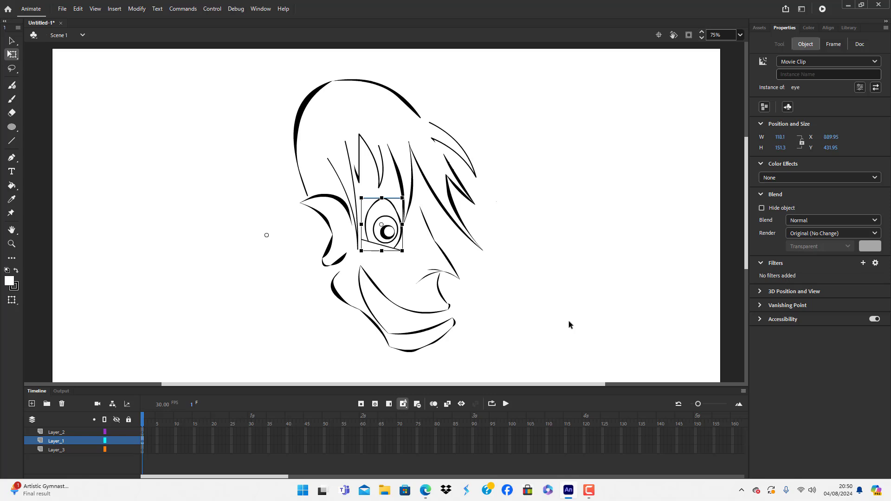
pyautogui.hotkey('ctrl', 'y')
pyautogui.hotkey('ctrl', 'y')
pyautogui.hotkey('ctrl', 'y')
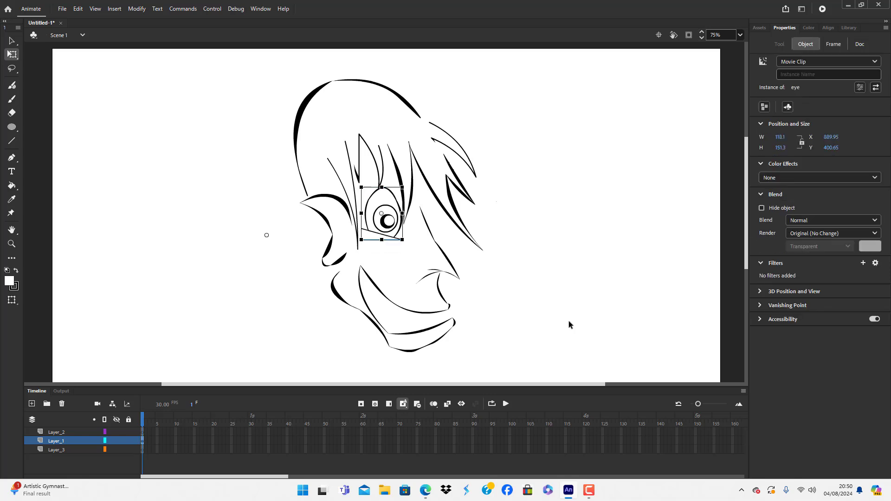
pyautogui.hotkey('ctrl', 'z')
pyautogui.hotkey('ctrl', 'z')
pyautogui.hotkey('ctrl', 'z')
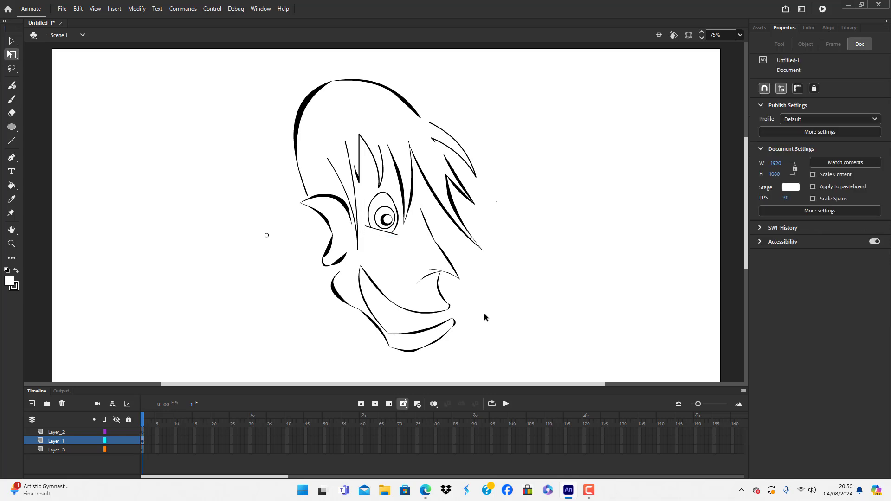
# Move the original-size eye instance straight down on the face to about Y 441
pyautogui.click(387, 219)
pyautogui.moveTo(386, 219); pyautogui.dragTo(384, 231)
pyautogui.click(542, 337)
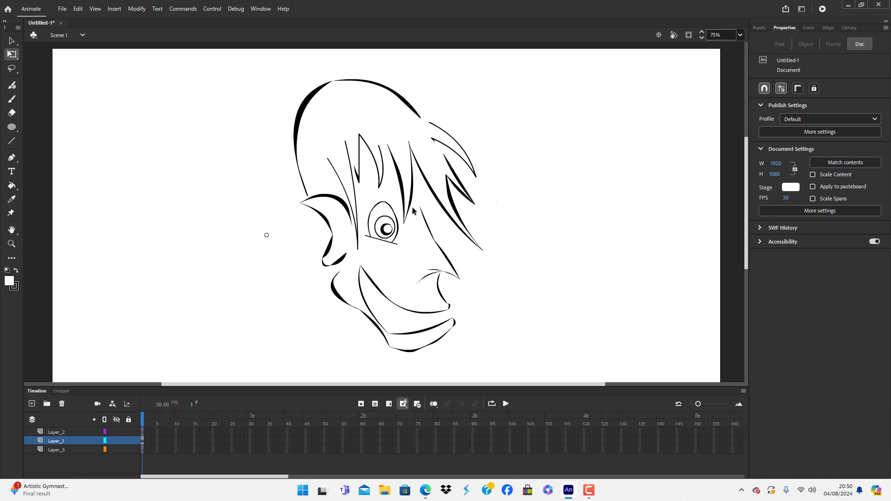
# Try rotating the eye instance counterclockwise and, as a second attempt, clockwise
pyautogui.click(394, 226)
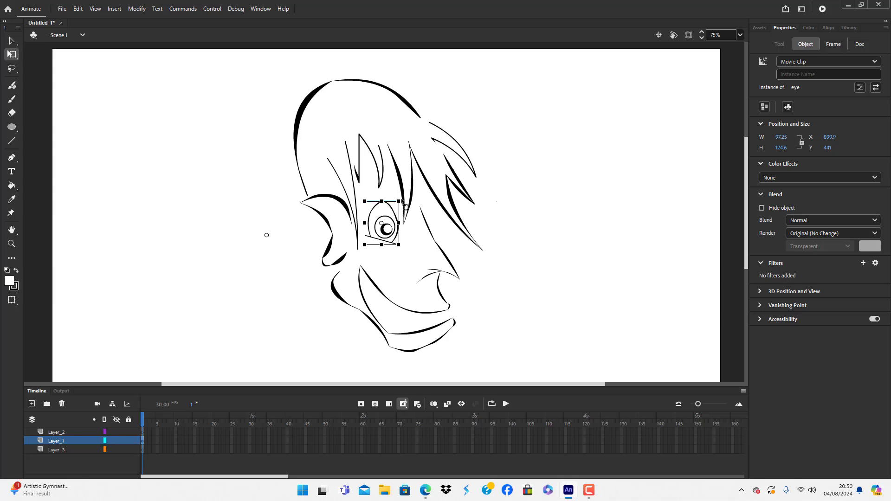
pyautogui.moveTo(405, 206); pyautogui.dragTo(392, 195)
pyautogui.click(517, 362)
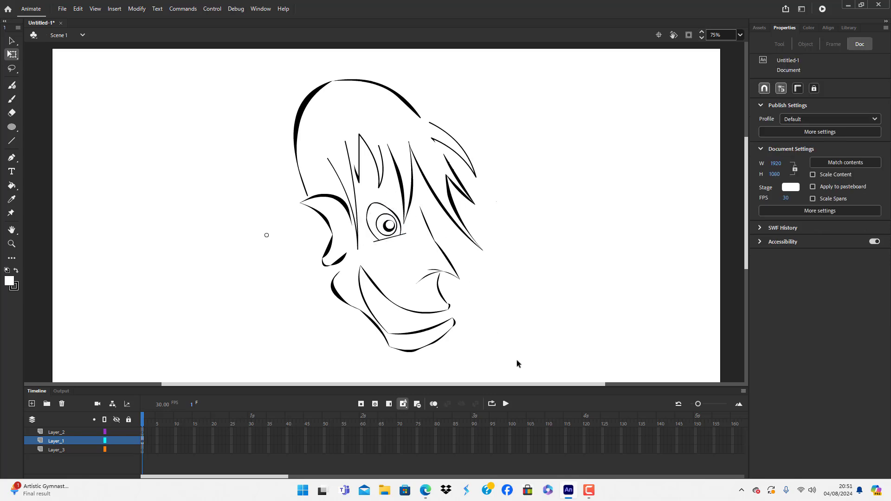
pyautogui.click(394, 228)
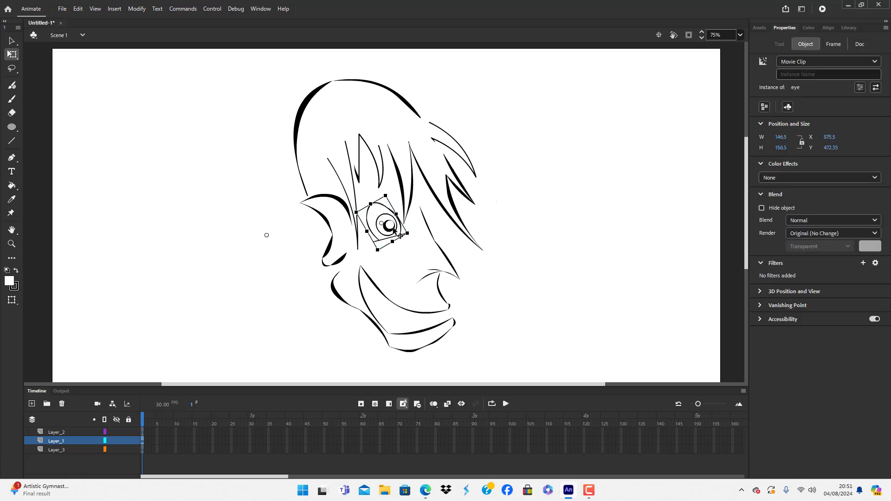
pyautogui.moveTo(417, 237); pyautogui.dragTo(402, 287)
pyautogui.click(517, 334)
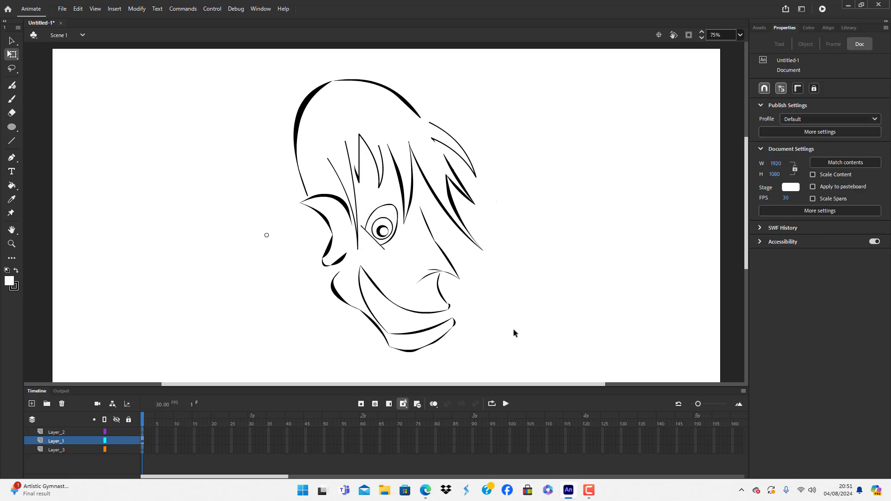
# Undo both rotations of the eye instance and deselect it
pyautogui.hotkey('ctrl', 'z')
pyautogui.hotkey('ctrl', 'z')
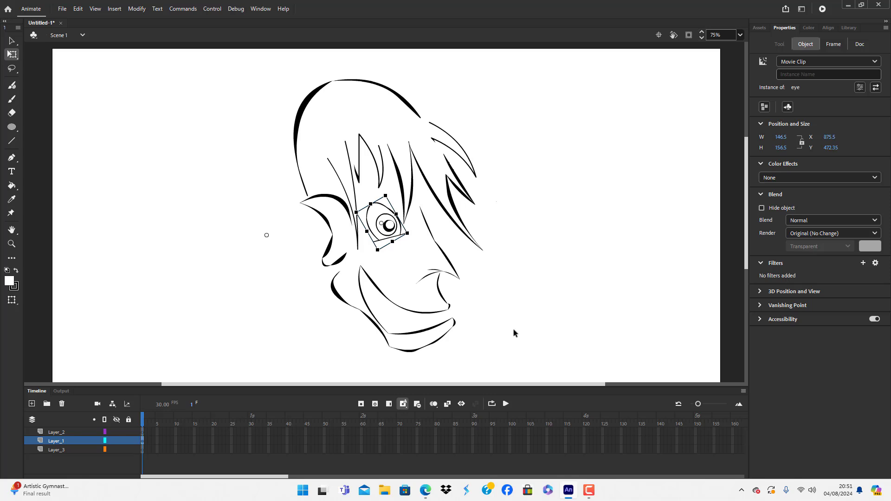
pyautogui.hotkey('ctrl', 'z')
pyautogui.hotkey('ctrl', 'z')
pyautogui.hotkey('ctrl', 'z')
pyautogui.hotkey('ctrl', 'z')
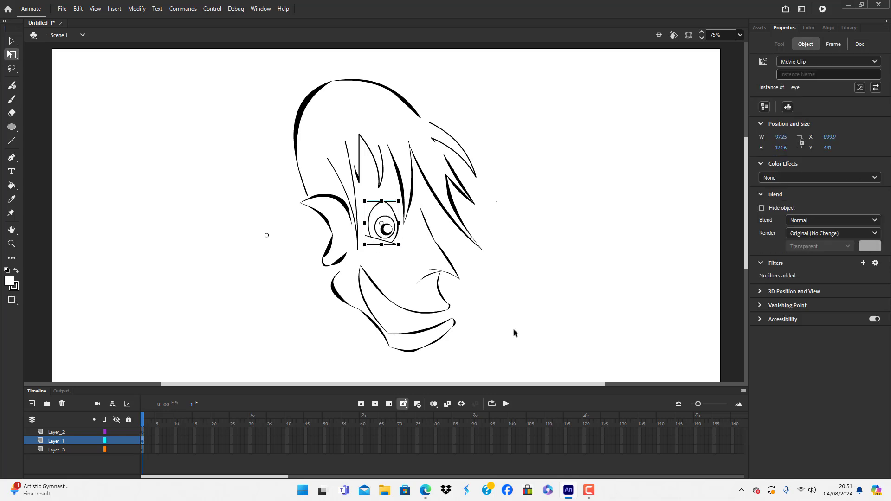
pyautogui.click(478, 302)
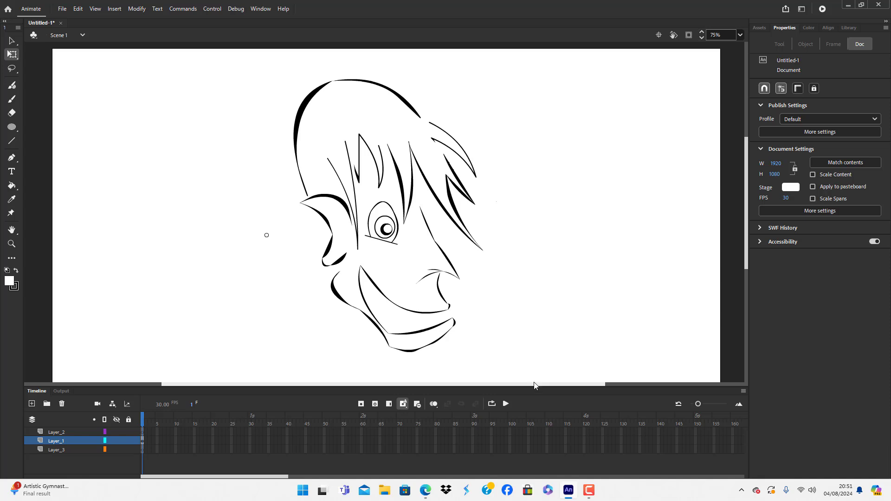
# Draw a three-segment straight teeth line inside the mouth, running from its front end back to the mouth corner
pyautogui.click(11, 140)
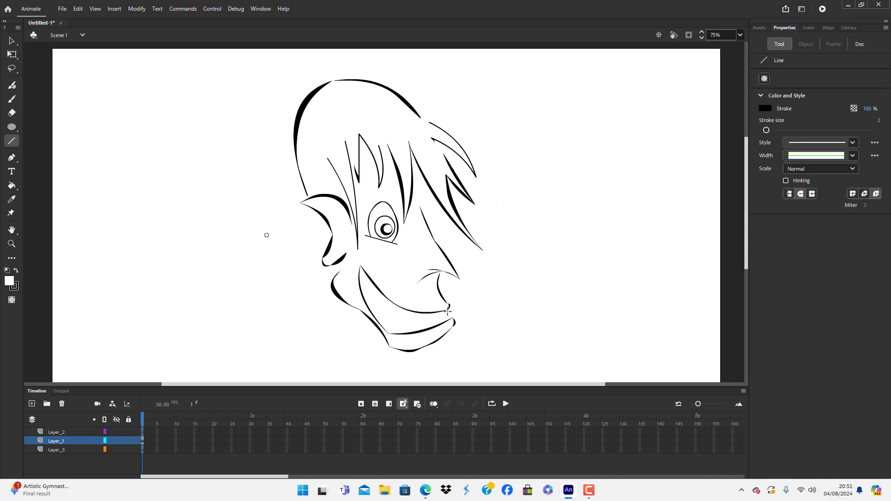
pyautogui.moveTo(447, 305); pyautogui.dragTo(449, 319)
pyautogui.moveTo(442, 316)
pyautogui.mouseDown()
pyautogui.moveTo(399, 319)
pyautogui.moveTo(360, 273)
pyautogui.mouseUp()
# Convert the teeth line segments inside the mouth to a movie clip symbol named "teeth line"
pyautogui.click(12, 41)
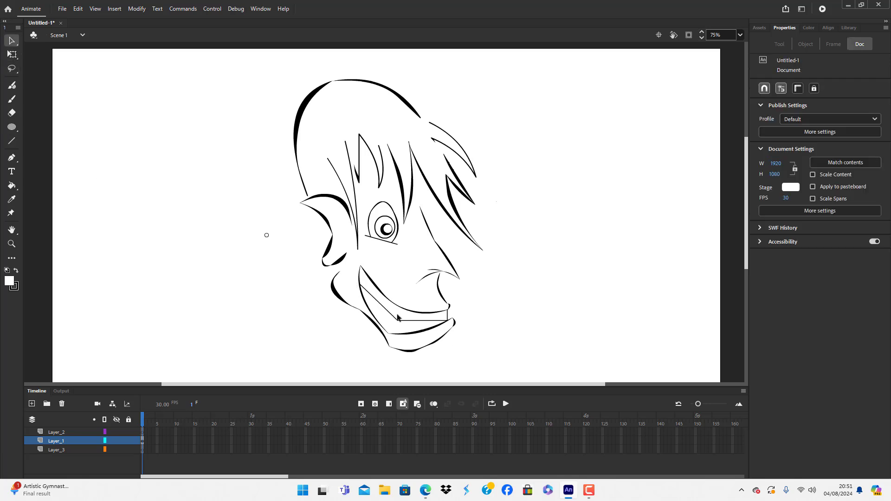
pyautogui.click(449, 317)
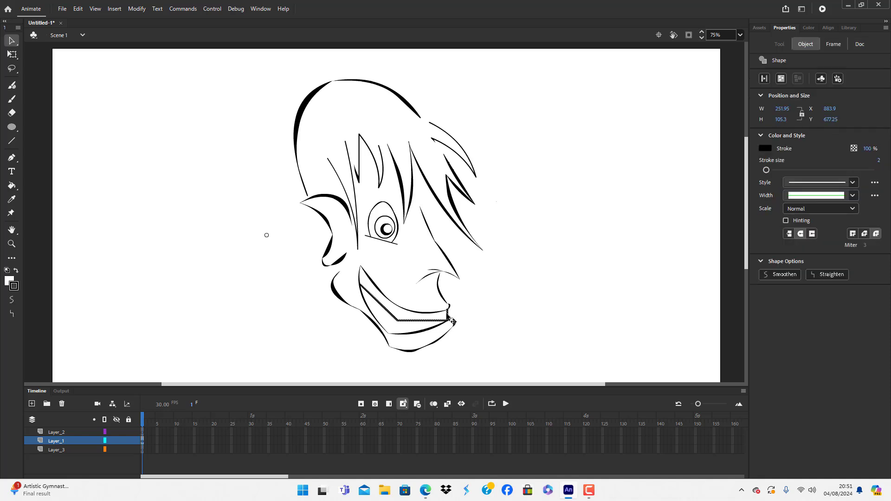
pyautogui.press('F8')
pyautogui.press('BackSpace')
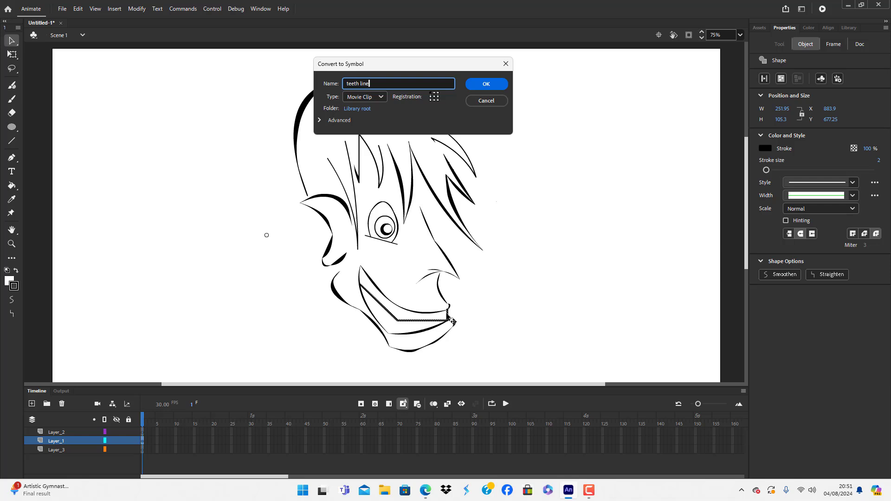
pyautogui.press('Return')
pyautogui.click(490, 343)
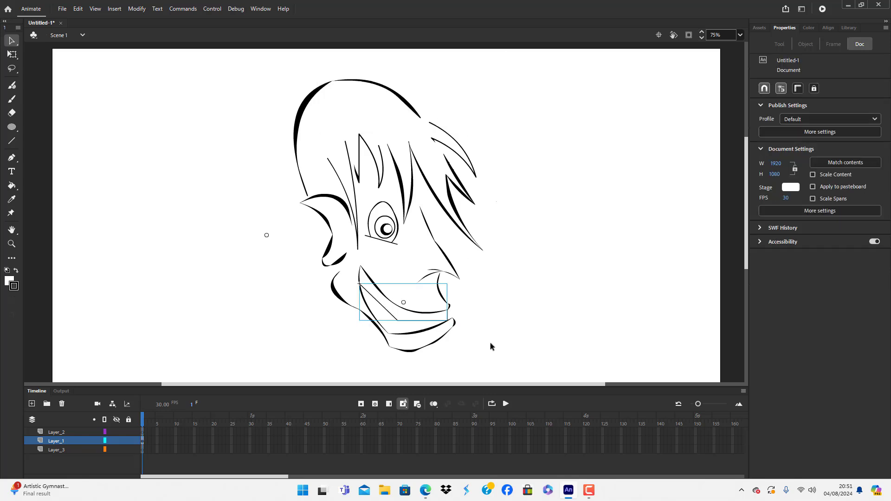
# Convert the lines inside the teeth line symbol to fills
pyautogui.click(420, 324)
pyautogui.doubleClick(420, 323)
pyautogui.click(410, 327)
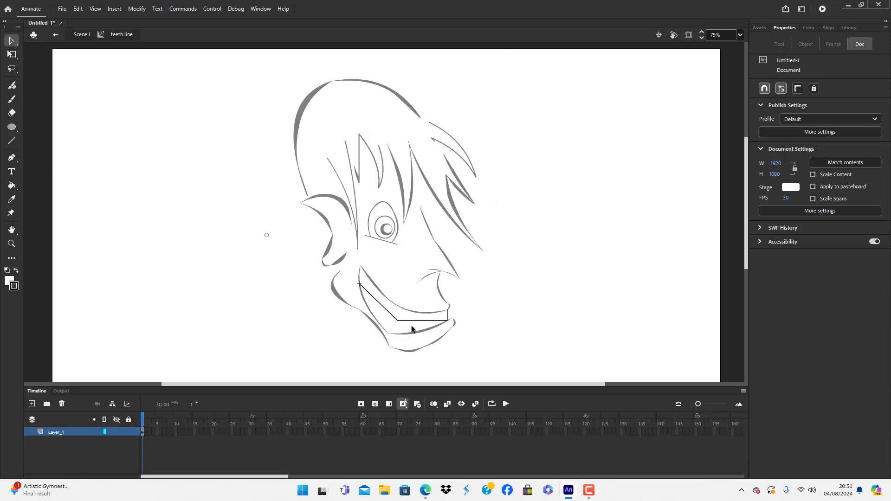
pyautogui.click(408, 318)
pyautogui.click(137, 9)
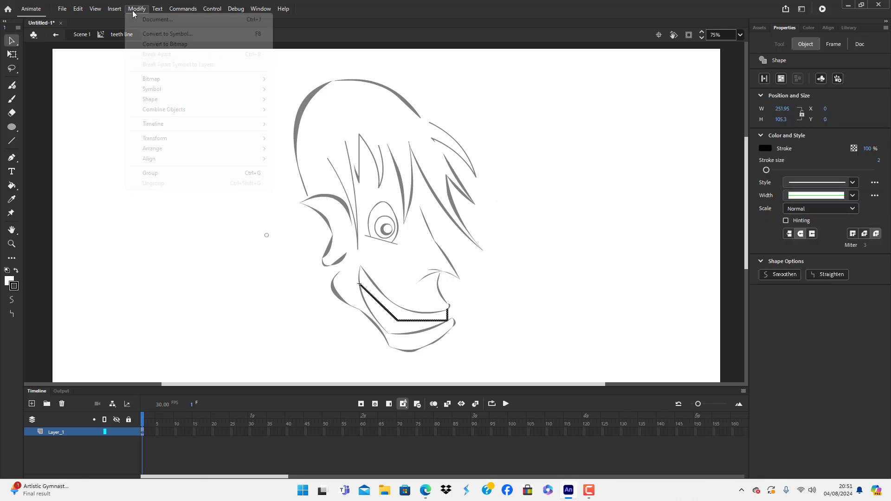
pyautogui.moveTo(167, 100)
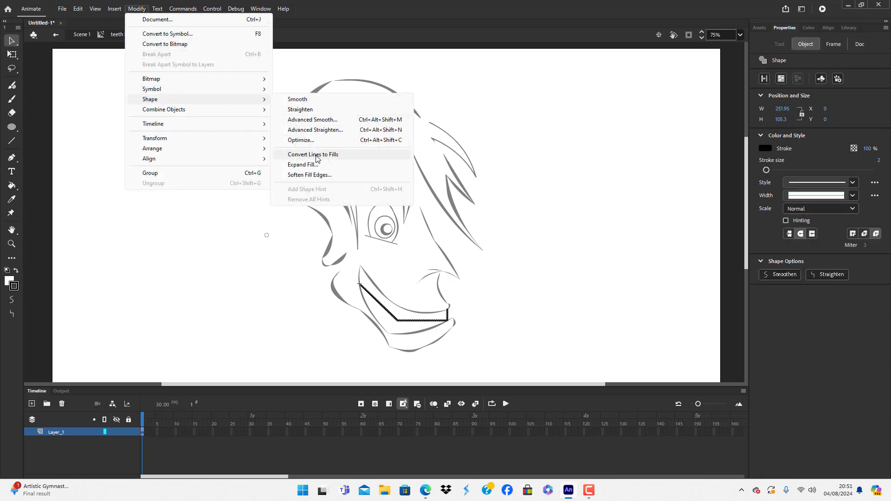
pyautogui.click(302, 157)
# Thicken the diagonal segment of the teeth line by bending its edge, and return to the main scene
pyautogui.click(381, 313)
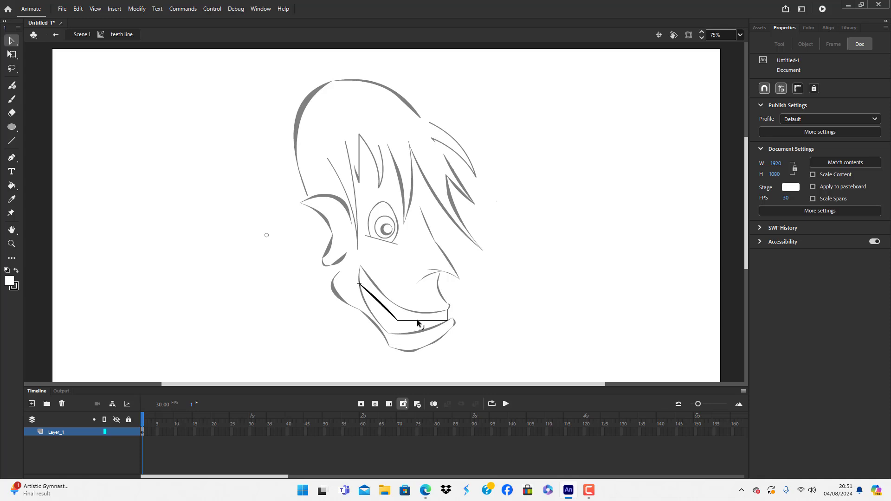
pyautogui.moveTo(417, 323); pyautogui.dragTo(417, 322)
pyautogui.doubleClick(304, 330)
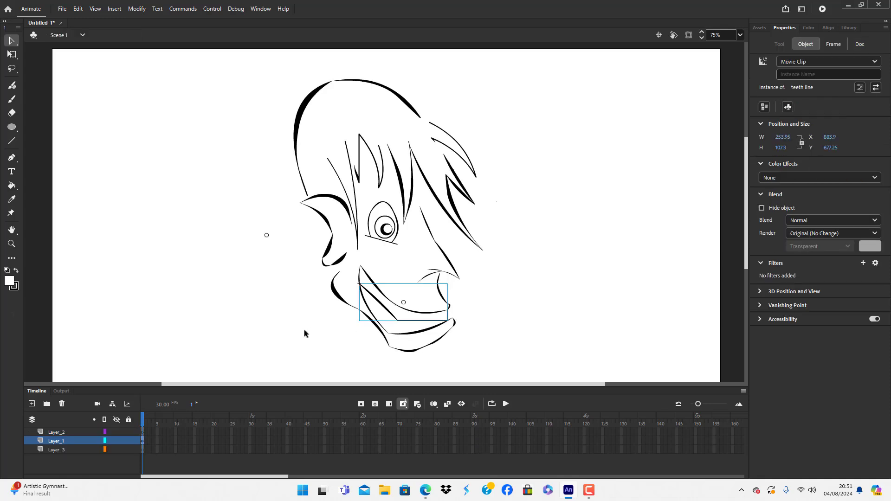
pyautogui.click(304, 330)
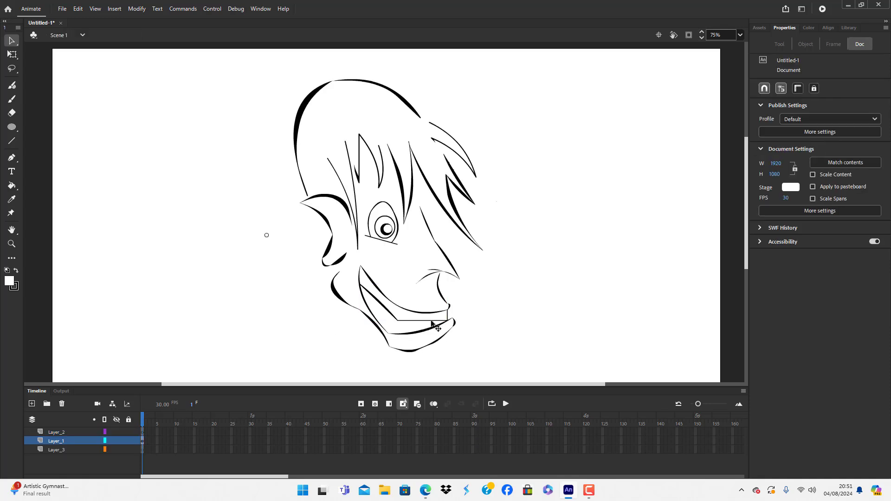
# Try dividing the mouth into teeth with six vertical lines drawn across the teeth line inside its symbol
pyautogui.doubleClick(414, 328)
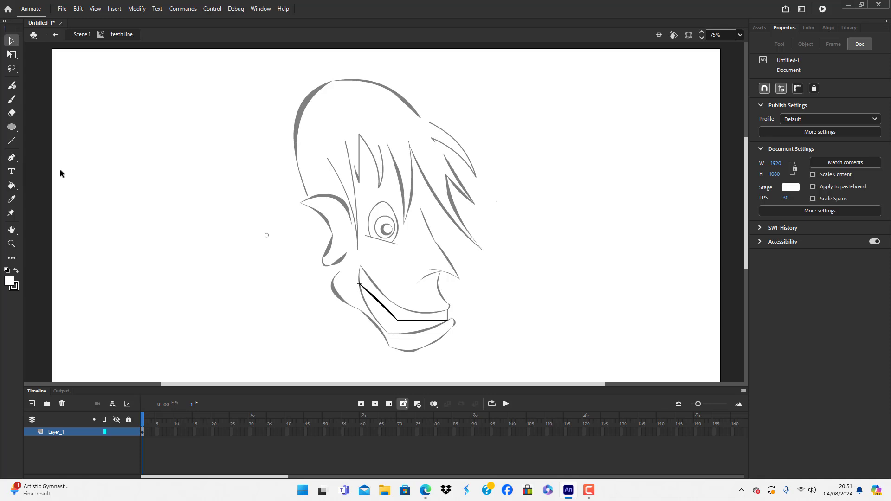
pyautogui.click(11, 140)
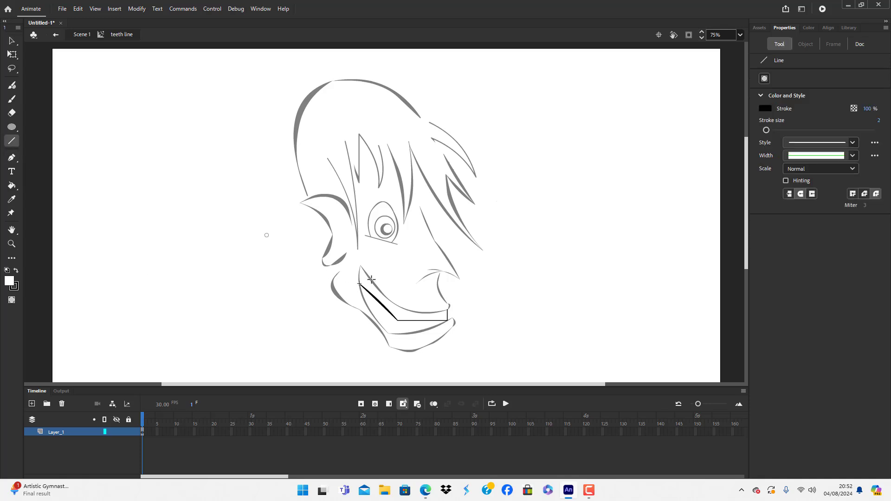
pyautogui.moveTo(371, 280)
pyautogui.mouseDown()
pyautogui.moveTo(365, 312)
pyautogui.moveTo(394, 333)
pyautogui.moveTo(392, 343)
pyautogui.moveTo(395, 334)
pyautogui.moveTo(440, 327)
pyautogui.mouseUp()
pyautogui.click(12, 41)
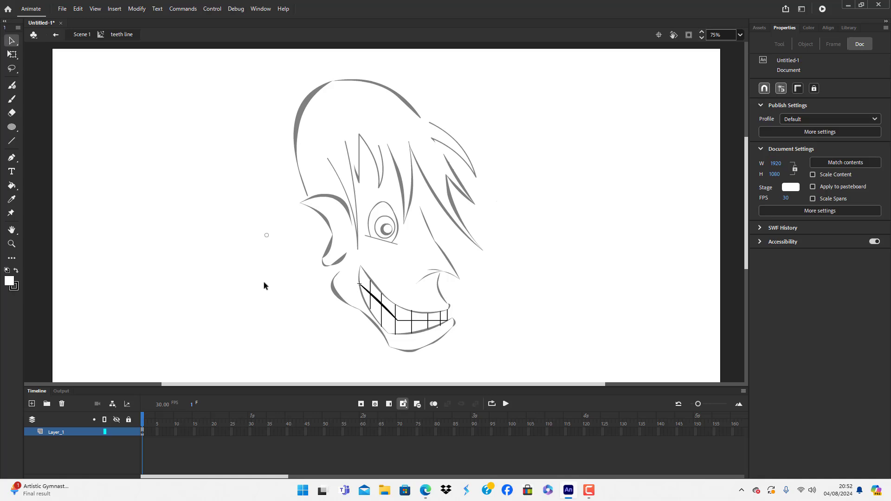
pyautogui.doubleClick(263, 282)
pyautogui.click(273, 317)
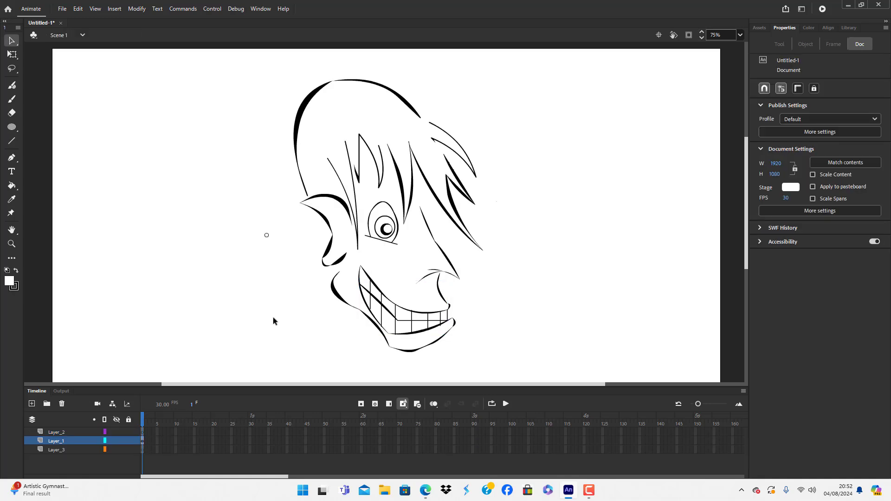
# Undo the vertical tooth dividers inside the teeth line symbol and return to the main scene
pyautogui.doubleClick(404, 322)
pyautogui.hotkey('ctrl', 'z')
pyautogui.hotkey('ctrl', 'z')
pyautogui.hotkey('ctrl', 'z')
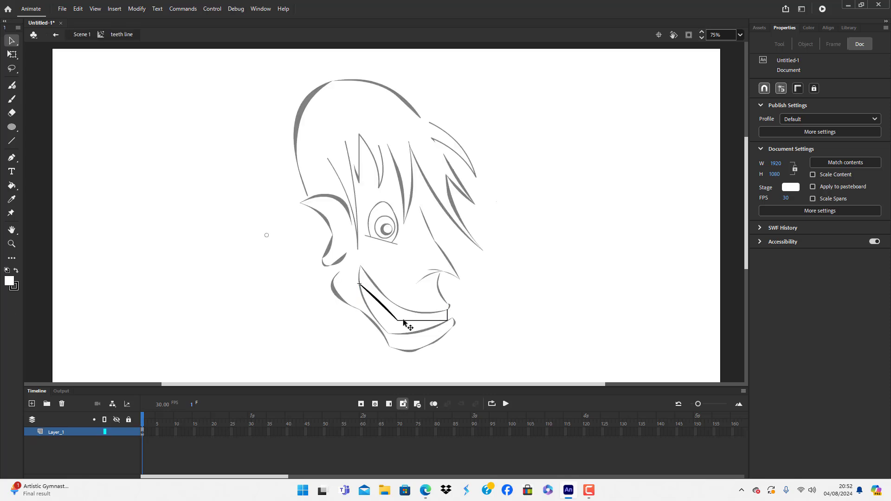
pyautogui.click(300, 299)
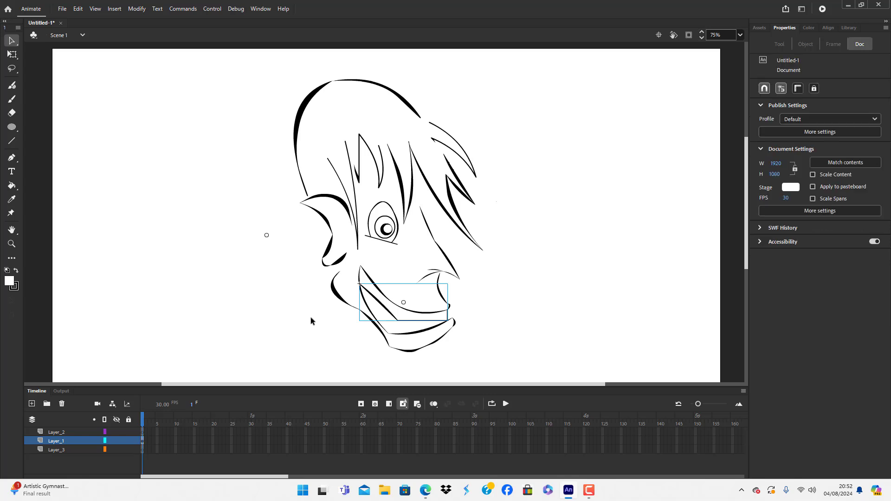
# Curve the diagonal and horizontal segments of the teeth line downward to follow the mouth's shape
pyautogui.doubleClick(401, 320)
pyautogui.doubleClick(420, 321)
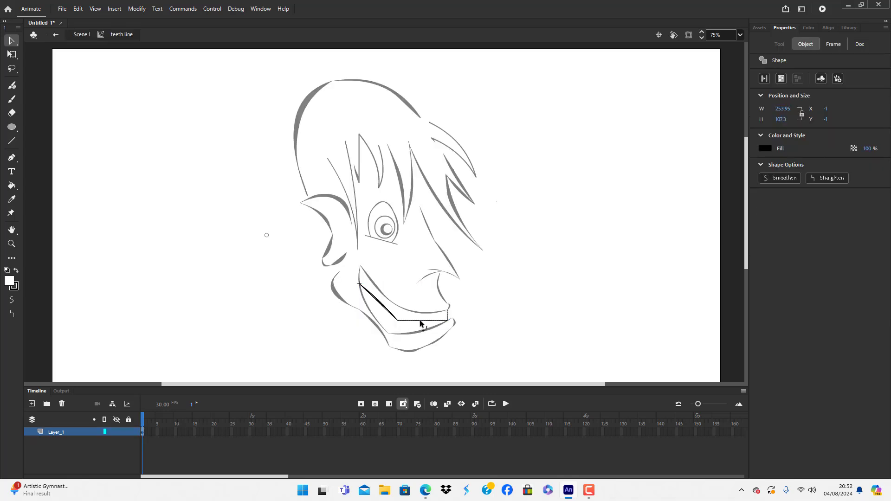
pyautogui.click(453, 343)
pyautogui.moveTo(417, 325); pyautogui.dragTo(386, 316)
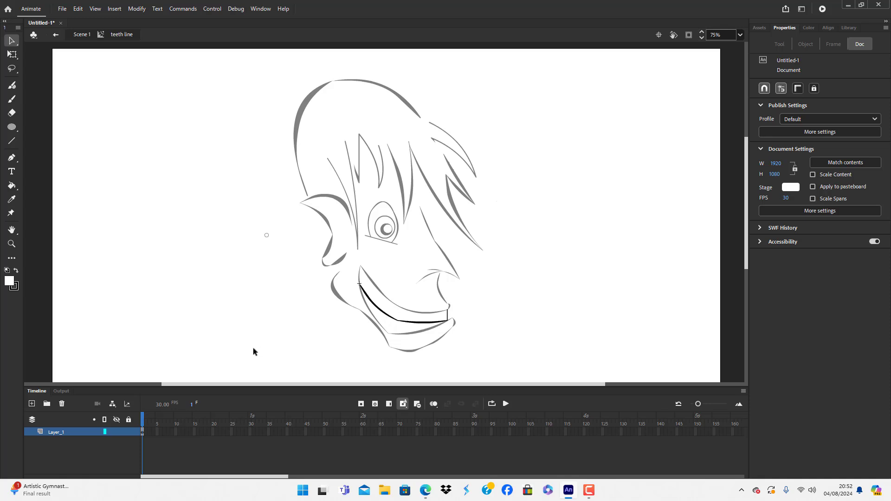
pyautogui.doubleClick(253, 331)
pyautogui.click(268, 350)
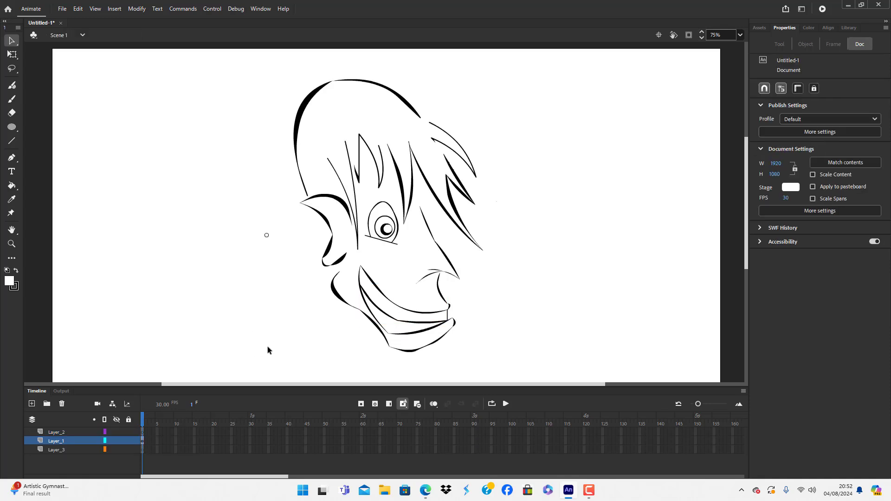
# Delete the teeth line's short vertical end segment and trim its front end so it stops short of the lips
pyautogui.doubleClick(409, 324)
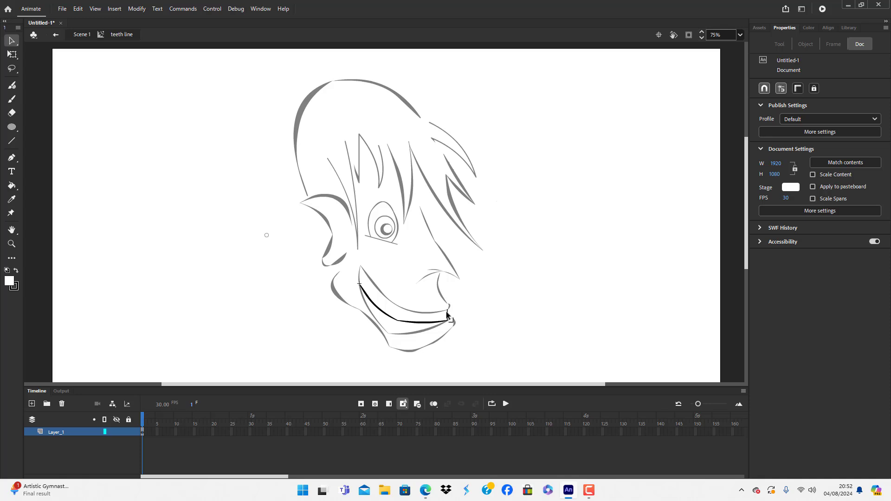
pyautogui.moveTo(451, 317)
pyautogui.mouseDown()
pyautogui.moveTo(453, 305)
pyautogui.moveTo(447, 318)
pyautogui.mouseUp()
pyautogui.click(452, 320)
pyautogui.click(456, 305)
pyautogui.moveTo(431, 301)
pyautogui.mouseDown()
pyautogui.moveTo(468, 332)
pyautogui.moveTo(454, 318)
pyautogui.moveTo(436, 325)
pyautogui.mouseUp()
pyautogui.press('Delete')
pyautogui.press('Delete')
pyautogui.doubleClick(461, 357)
pyautogui.click(461, 358)
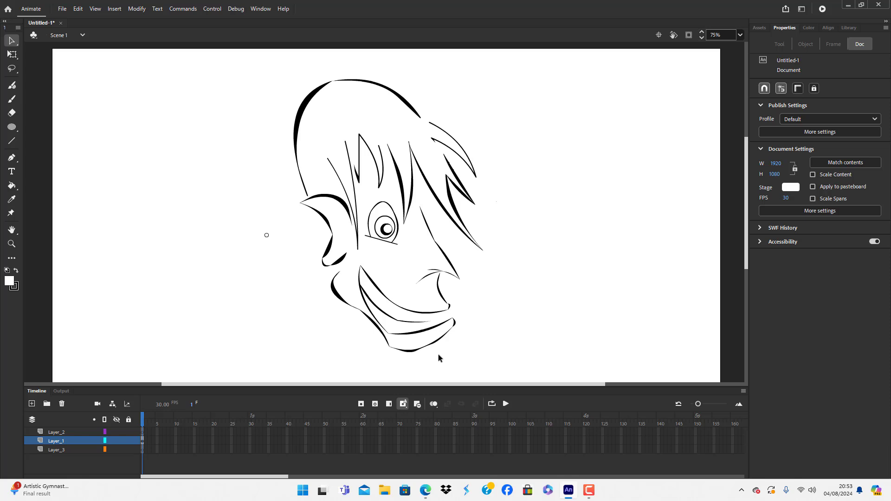
# Duplicate the teeth line instance in place and move one copy straight down to Y 697.5
pyautogui.doubleClick(394, 320)
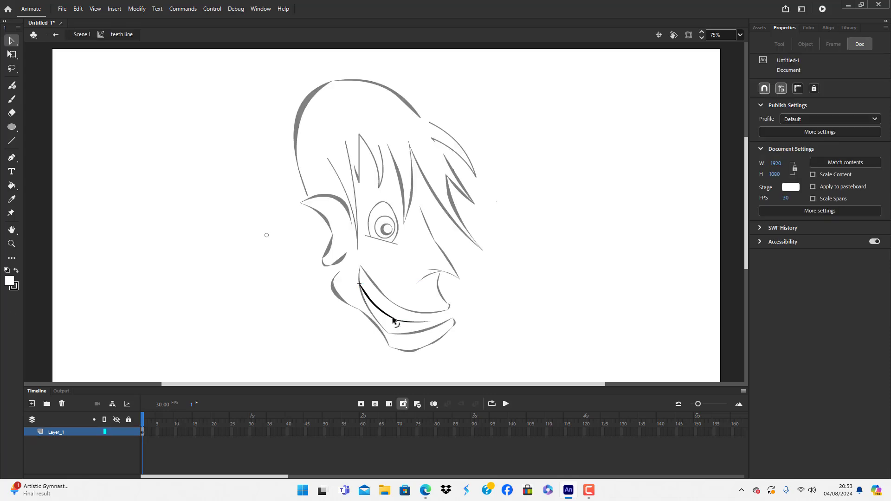
pyautogui.doubleClick(329, 333)
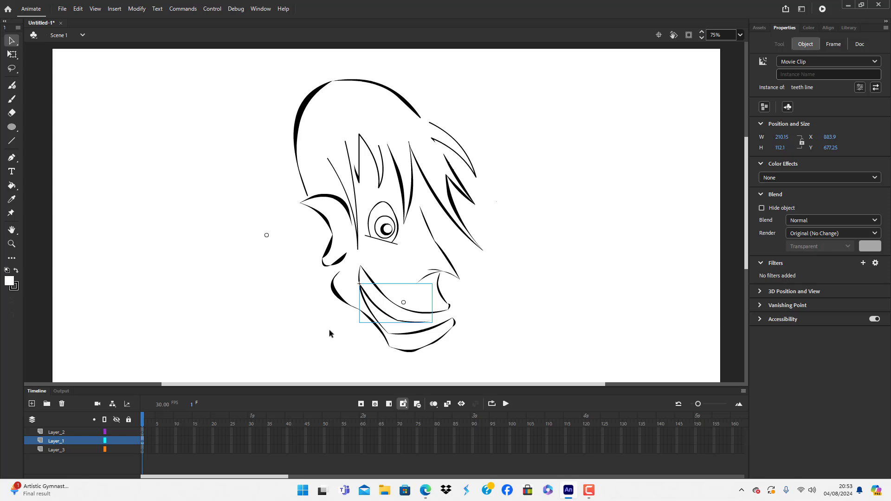
pyautogui.press('Down')
pyautogui.press('Down')
pyautogui.press('Down')
pyautogui.press('Down')
pyautogui.press('Down')
pyautogui.press('Down')
pyautogui.press('Down')
pyautogui.press('Down')
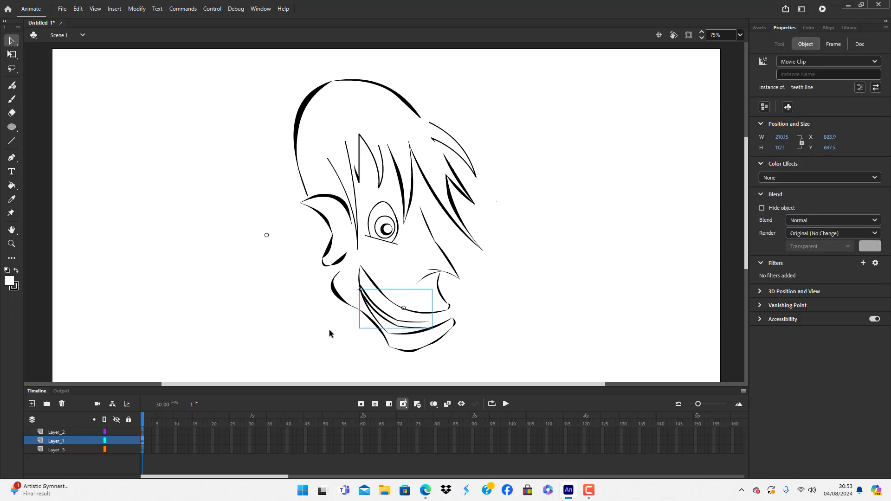
pyautogui.click(330, 331)
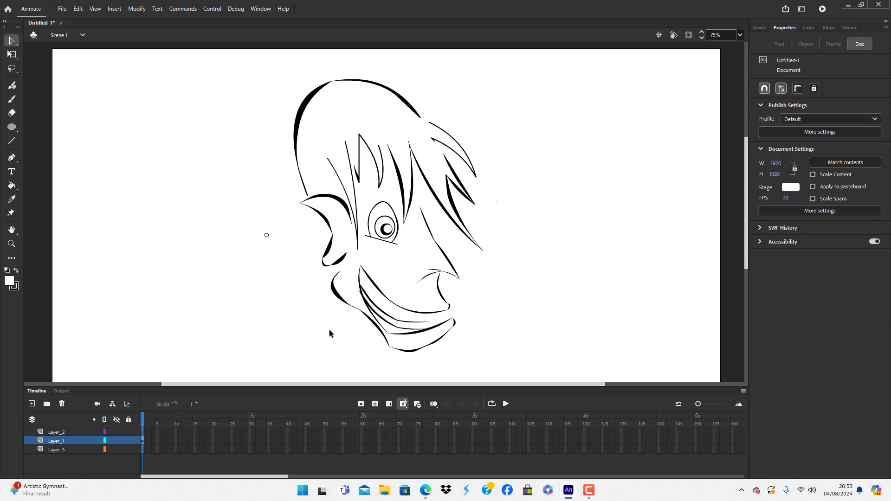
# Move the upper teeth line instance straight up to Y 662.55
pyautogui.click(428, 321)
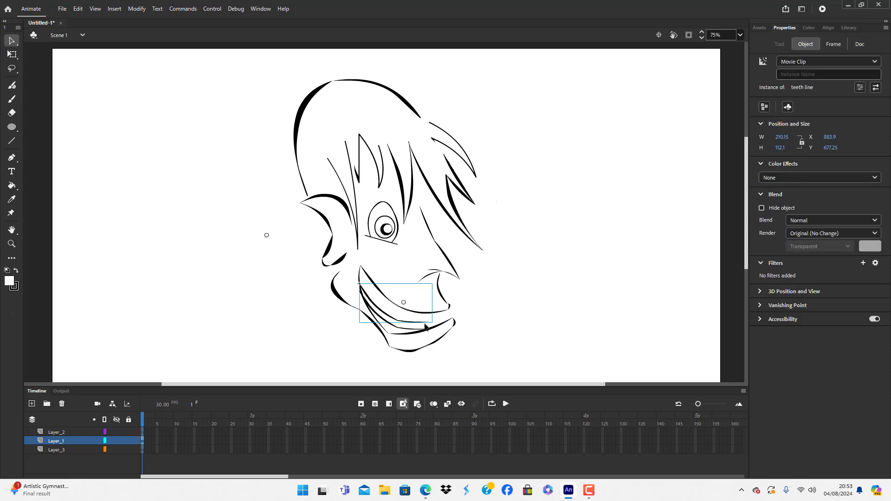
pyautogui.moveTo(426, 321); pyautogui.dragTo(425, 316)
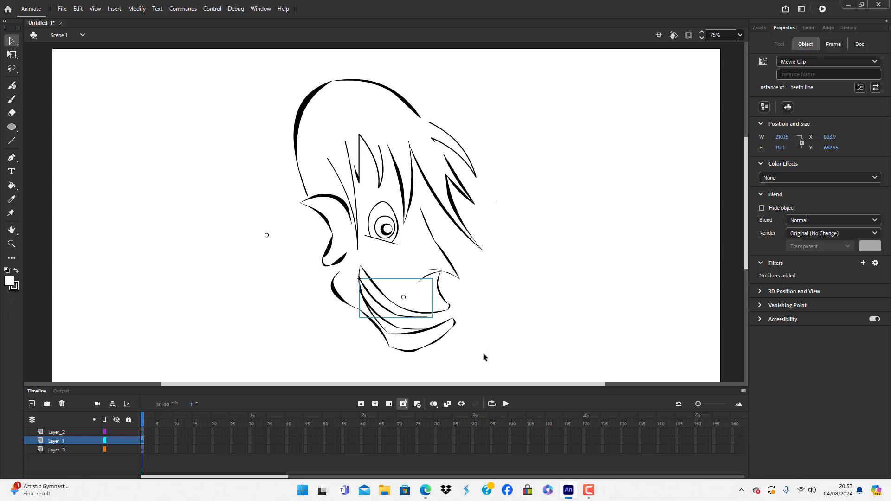
pyautogui.click(483, 352)
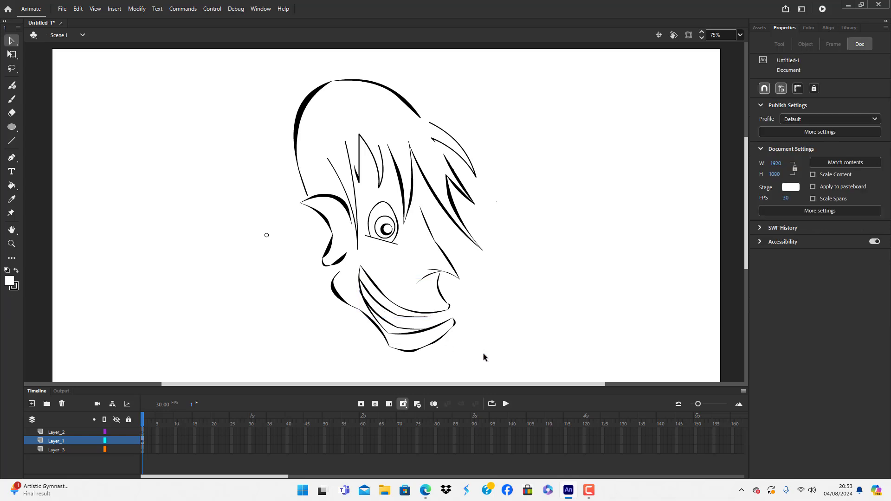
# Delete both teeth line instances from the mouth
pyautogui.click(402, 317)
pyautogui.click(402, 318)
pyautogui.click(406, 330)
pyautogui.click(474, 364)
# Draw straight inner-ear detail lines inside the globlin ear symbol, meeting at a point near the ear's front edge
pyautogui.doubleClick(326, 218)
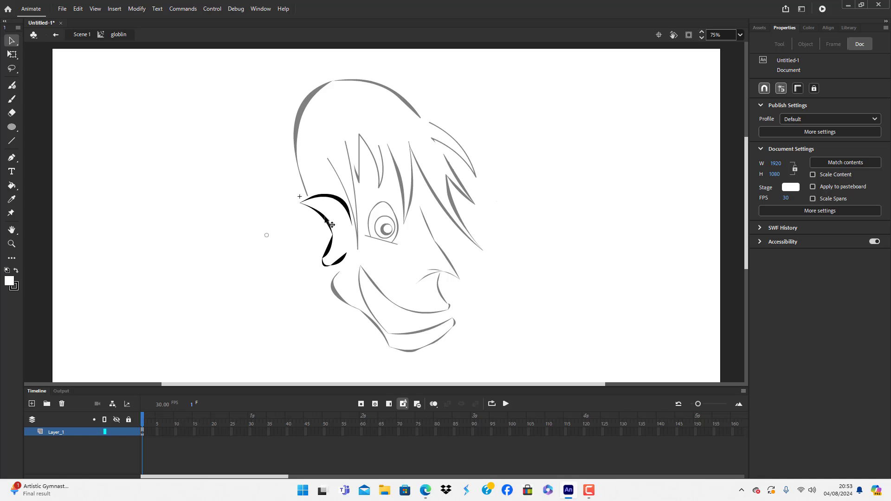
pyautogui.click(12, 140)
pyautogui.moveTo(325, 205); pyautogui.dragTo(336, 254)
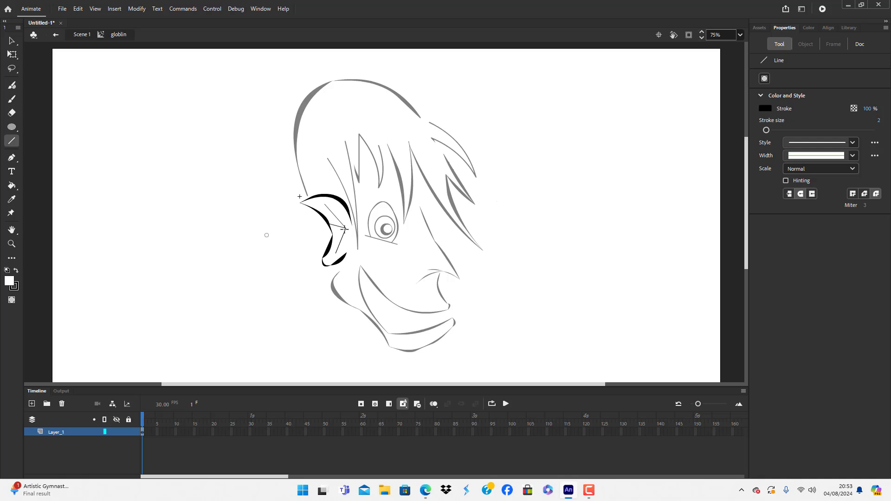
pyautogui.moveTo(344, 229); pyautogui.dragTo(333, 249)
# Apply an outward Expand Fill of 2 px to the inner-ear lines inside the globlin symbol
pyautogui.click(12, 41)
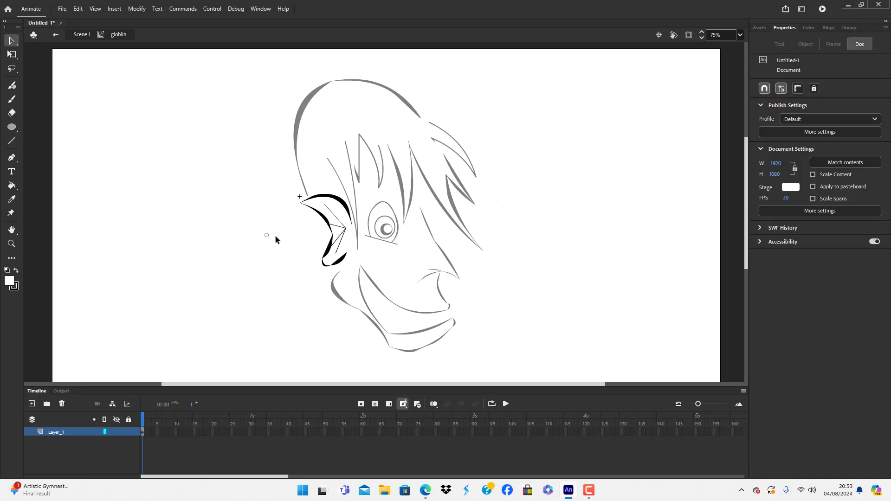
pyautogui.doubleClick(341, 243)
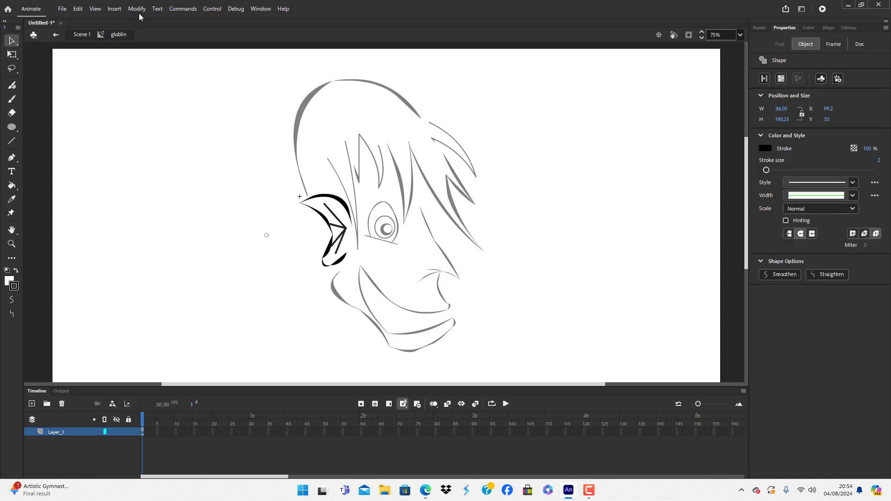
pyautogui.click(137, 9)
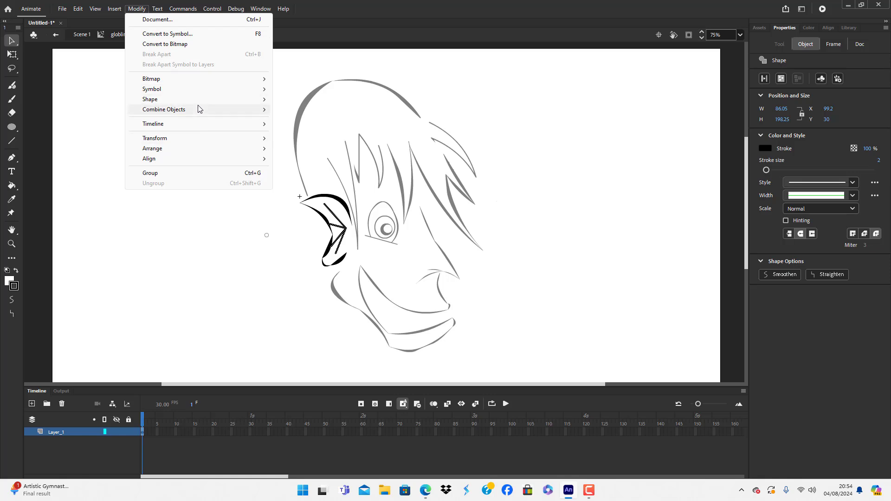
pyautogui.moveTo(201, 99)
pyautogui.click(323, 166)
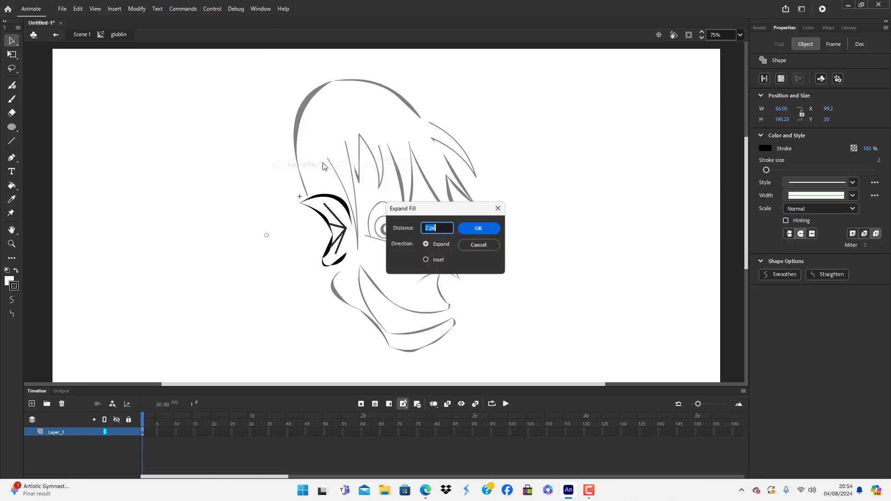
pyautogui.click(478, 228)
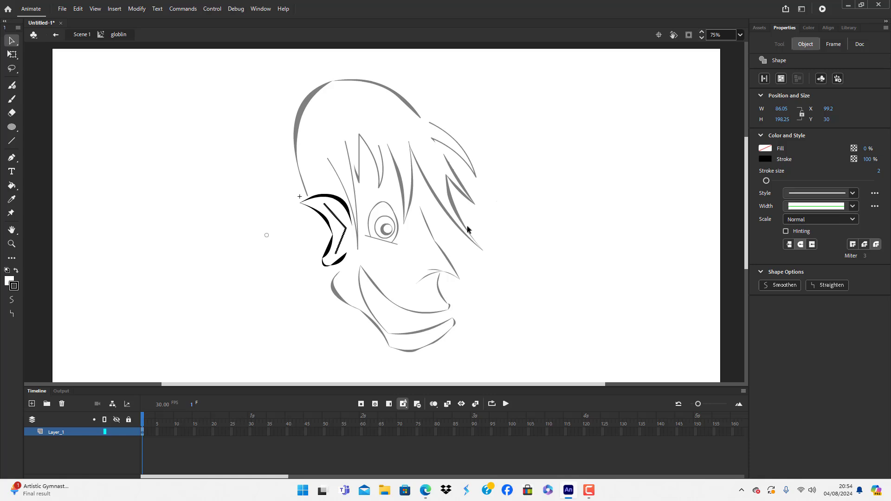
# Convert the V-shaped inner-ear lines to fills
pyautogui.click(248, 246)
pyautogui.click(345, 229)
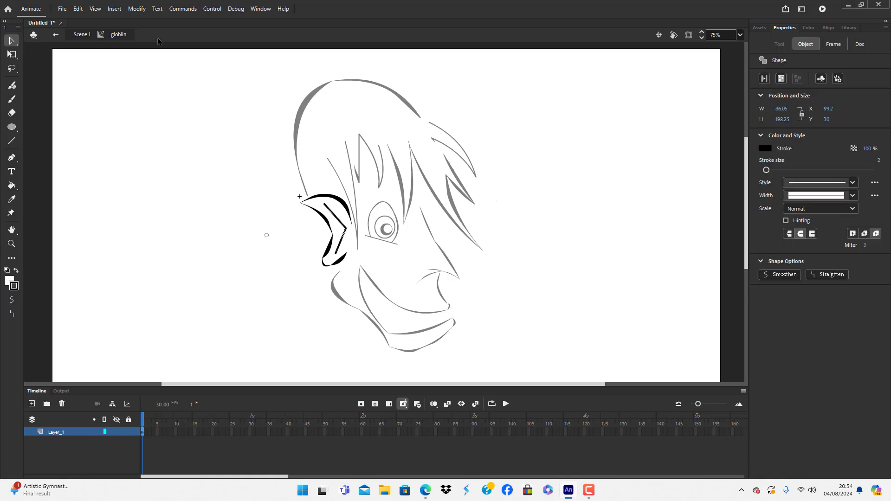
pyautogui.click(137, 9)
pyautogui.moveTo(209, 100)
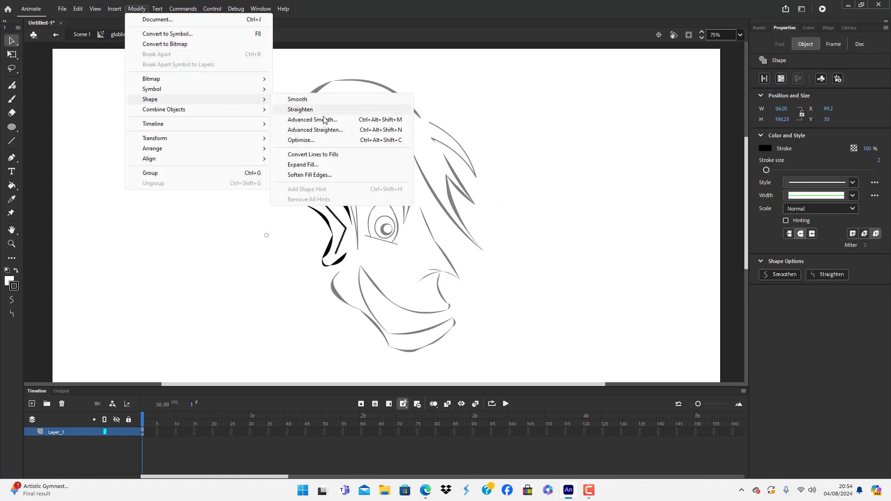
pyautogui.click(320, 155)
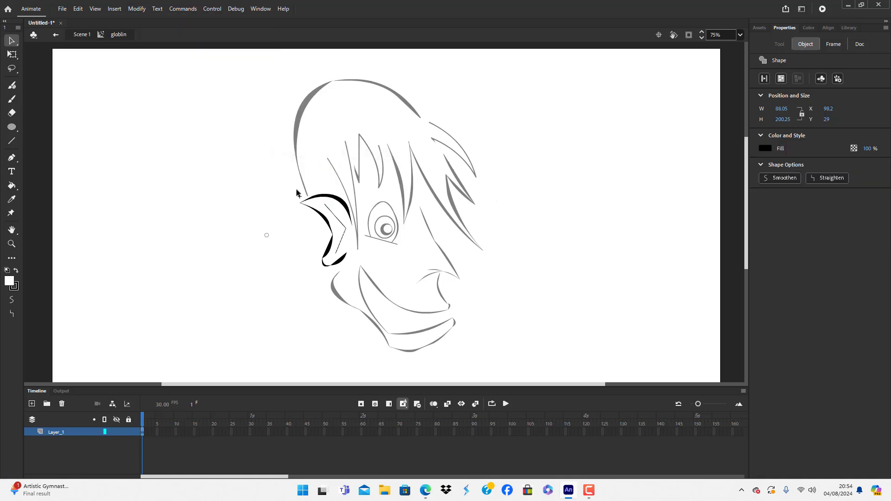
# Bend the upper and lower inner-ear lines outward into smooth curves, and return to the main scene
pyautogui.click(286, 221)
pyautogui.moveTo(337, 218); pyautogui.dragTo(338, 216)
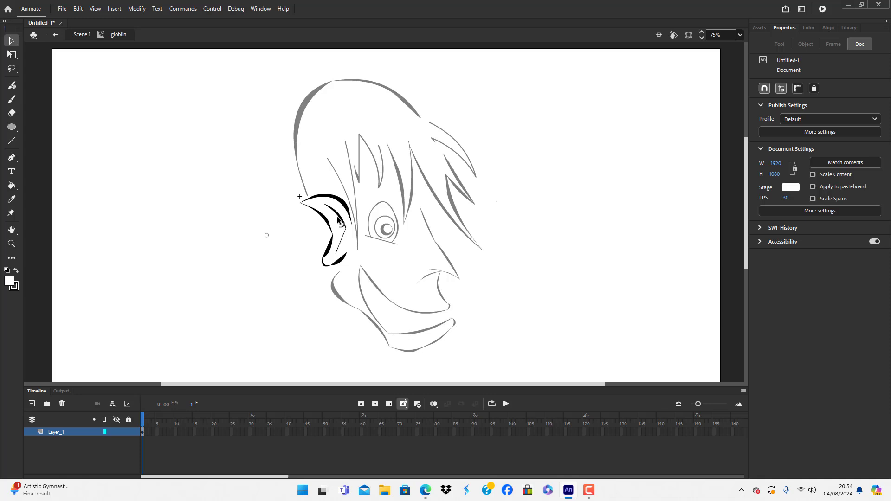
pyautogui.click(341, 242)
pyautogui.moveTo(342, 241); pyautogui.dragTo(343, 244)
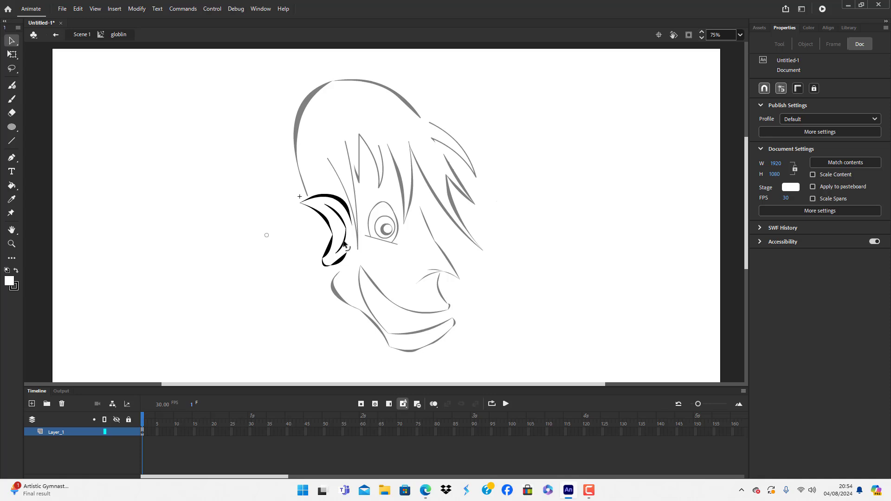
pyautogui.doubleClick(221, 257)
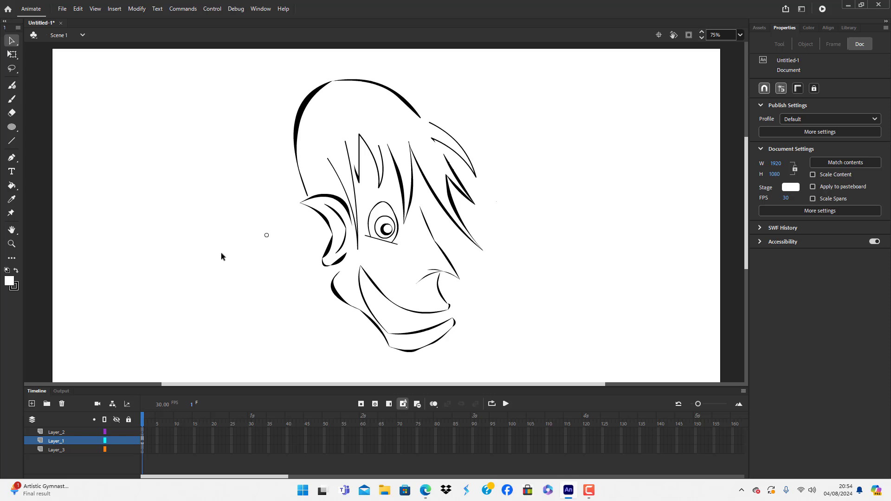
# Draw a narrow upright oval about 30 by 92 px against the inner-ear lines inside the ear symbol
pyautogui.doubleClick(342, 256)
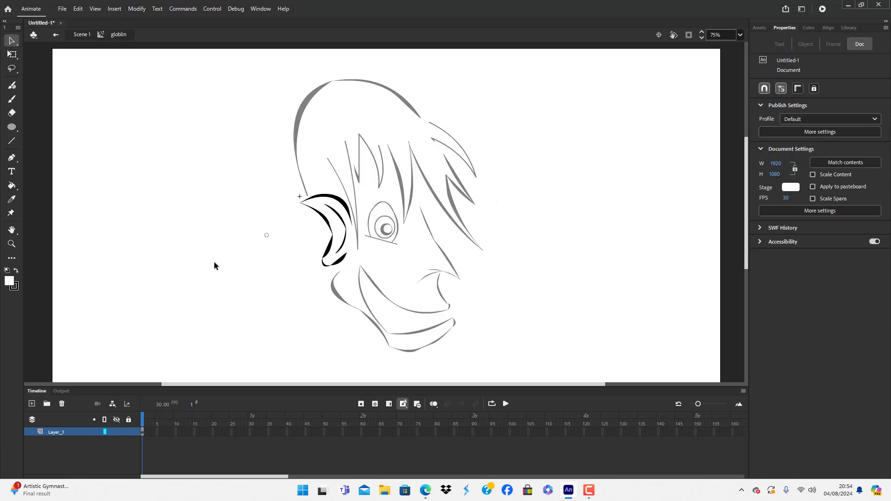
pyautogui.click(11, 126)
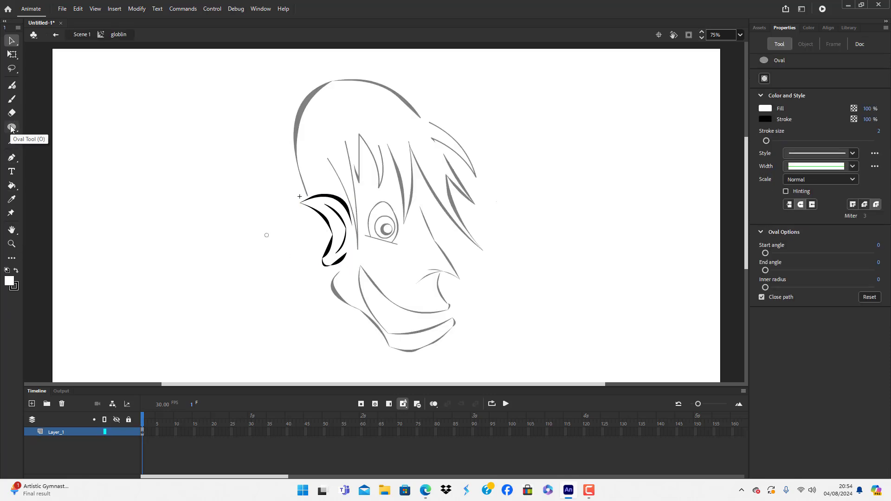
pyautogui.moveTo(337, 221); pyautogui.dragTo(346, 240)
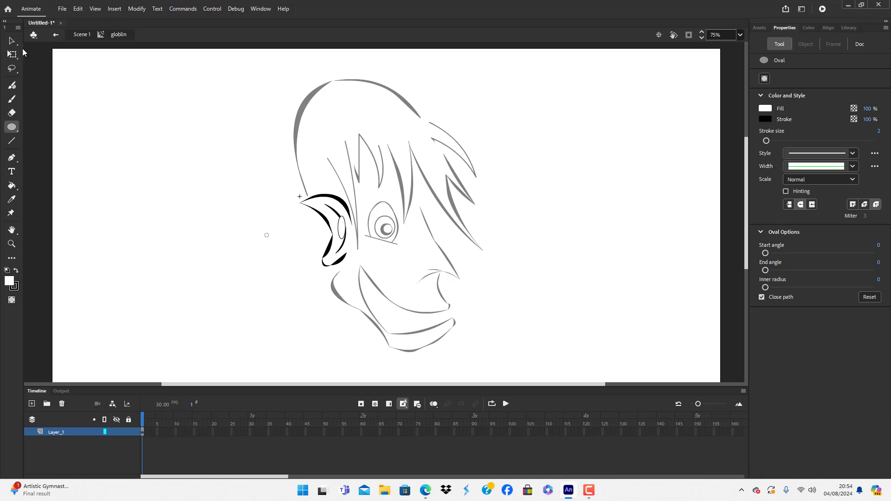
# Nudge the whole oval slightly down and toward the back of the ear
pyautogui.click(12, 41)
pyautogui.click(344, 234)
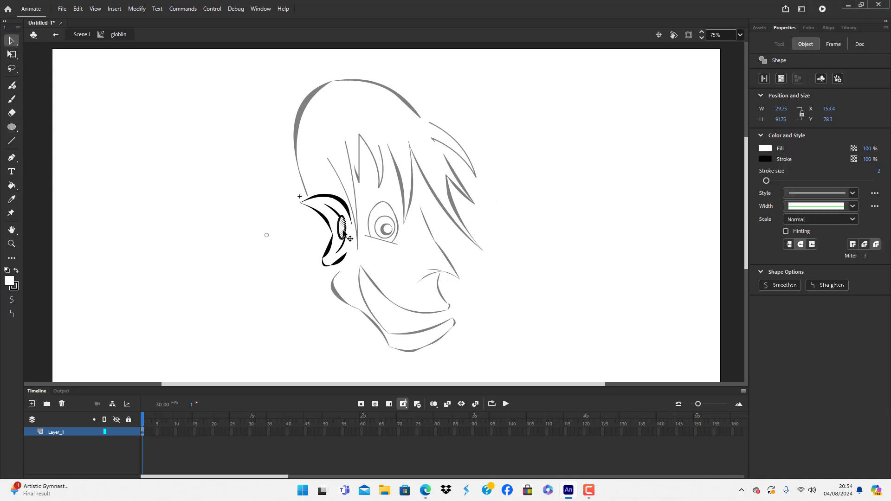
pyautogui.press('Down')
pyautogui.press('Down')
pyautogui.press('Down')
pyautogui.press('Down')
pyautogui.press('Down')
pyautogui.press('Down')
pyautogui.press('Down')
pyautogui.press('Down')
pyautogui.press('Down')
pyautogui.press('Down')
pyautogui.press('Left')
pyautogui.press('Left')
pyautogui.press('Left')
pyautogui.press('Left')
pyautogui.press('Left')
pyautogui.press('Left')
pyautogui.press('Left')
pyautogui.press('Left')
# Change the oval's fill color to black, #000000
pyautogui.click(809, 32)
pyautogui.click(787, 45)
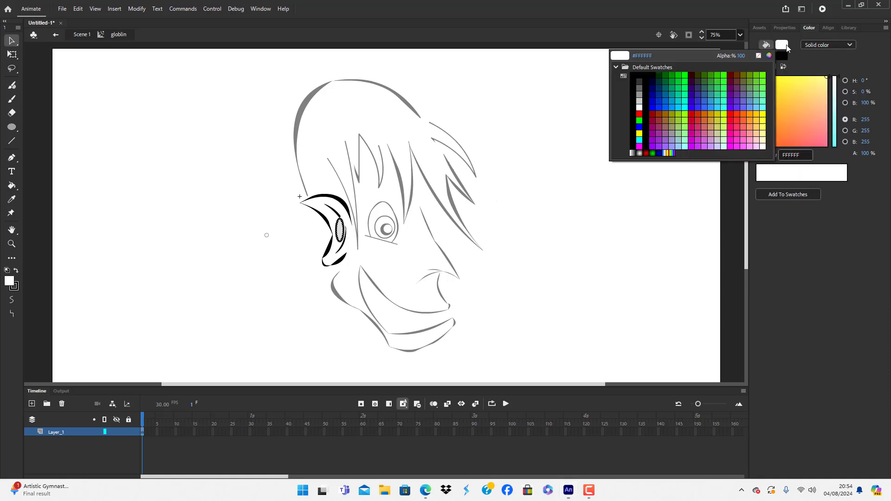
pyautogui.click(639, 77)
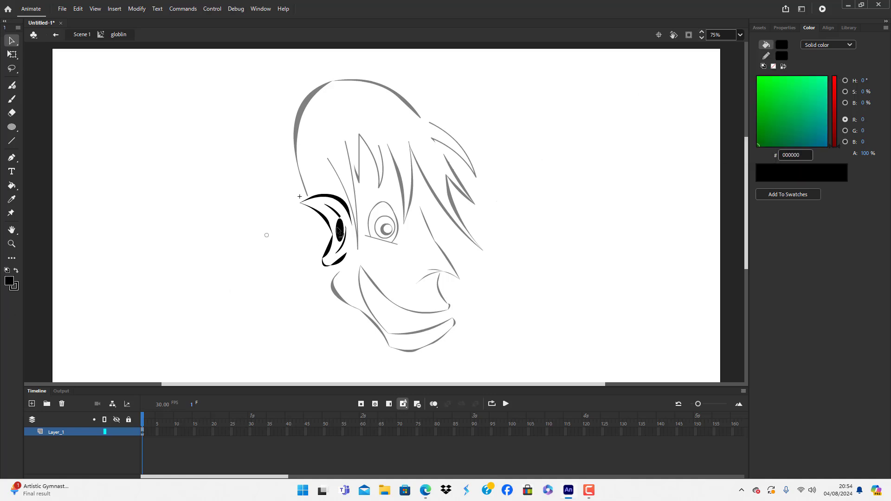
# Reshape the black oval into a thinner curved shape, and return to the main scene
pyautogui.moveTo(340, 232); pyautogui.dragTo(345, 238)
pyautogui.click(345, 237)
pyautogui.click(351, 241)
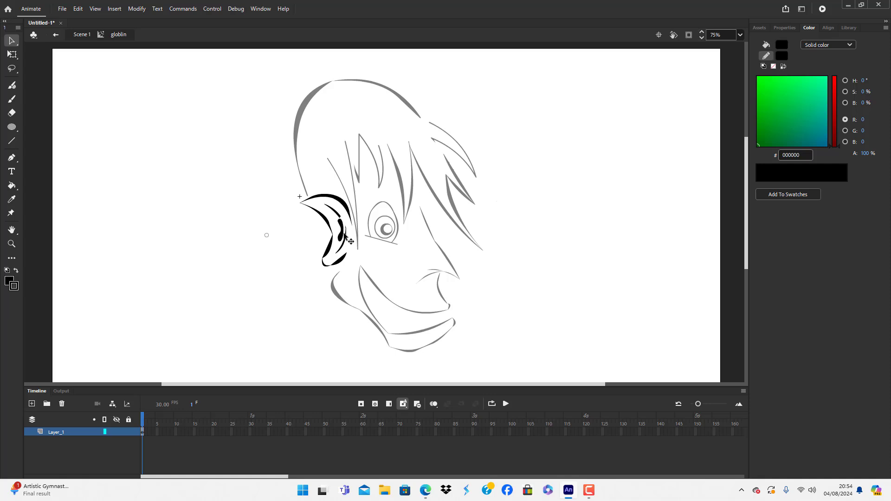
pyautogui.doubleClick(314, 273)
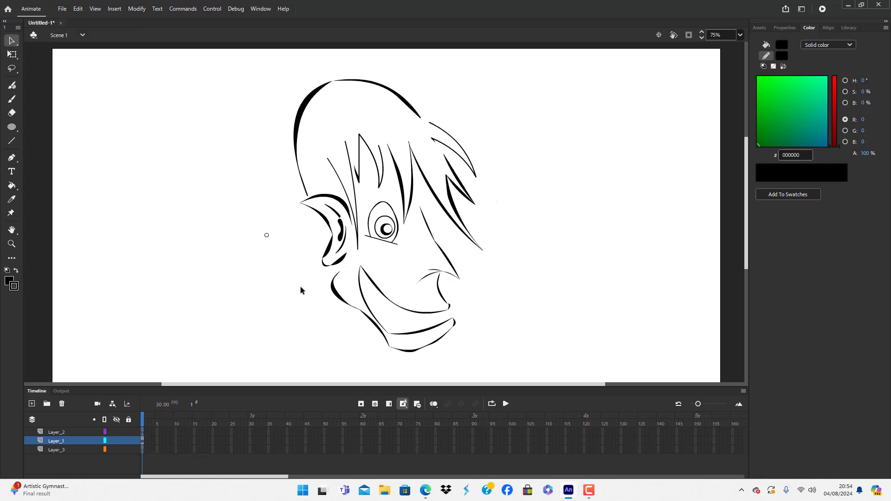
# Delete the black shape and its outline from inside the ear symbol, and return to the main scene
pyautogui.doubleClick(344, 236)
pyautogui.click(344, 237)
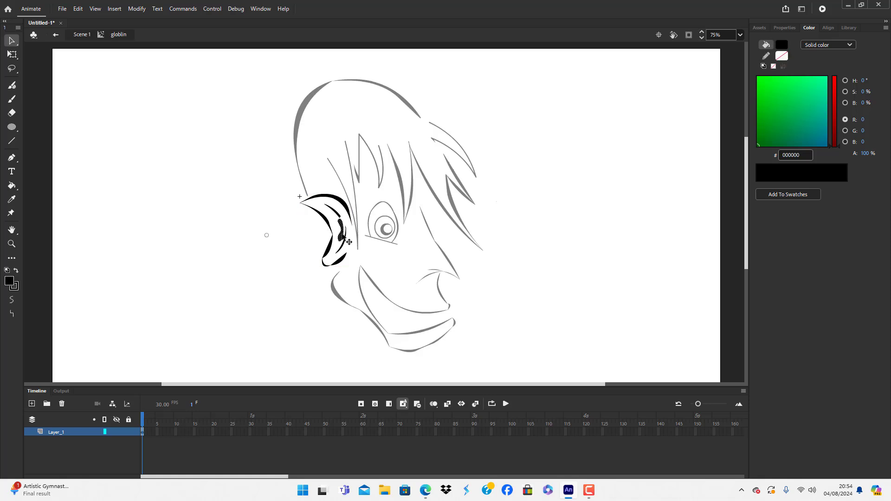
pyautogui.click(349, 242)
pyautogui.doubleClick(297, 297)
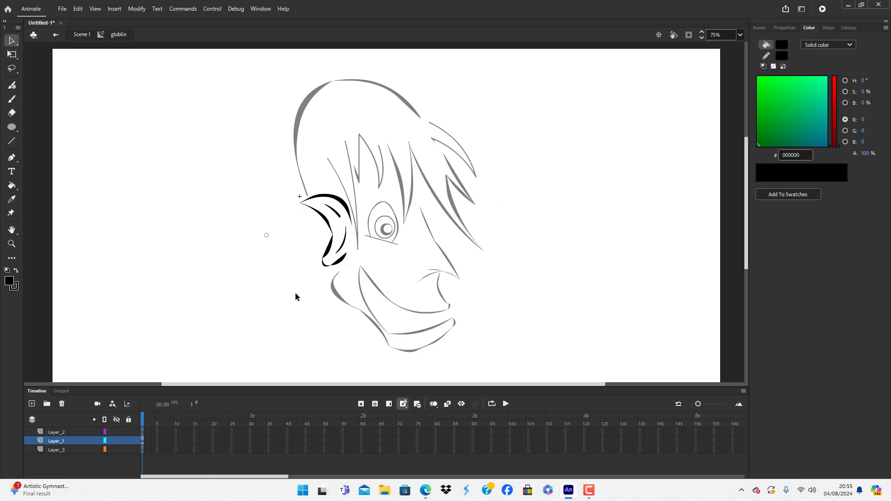
pyautogui.click(295, 297)
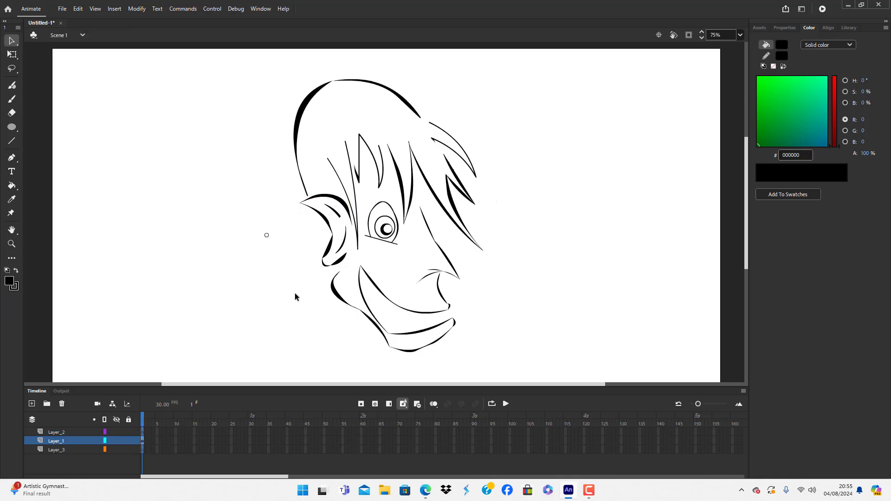
# Rejoin the upper and lower inner-ear lines inside the ear symbol, and return to the main scene
pyautogui.click(337, 239)
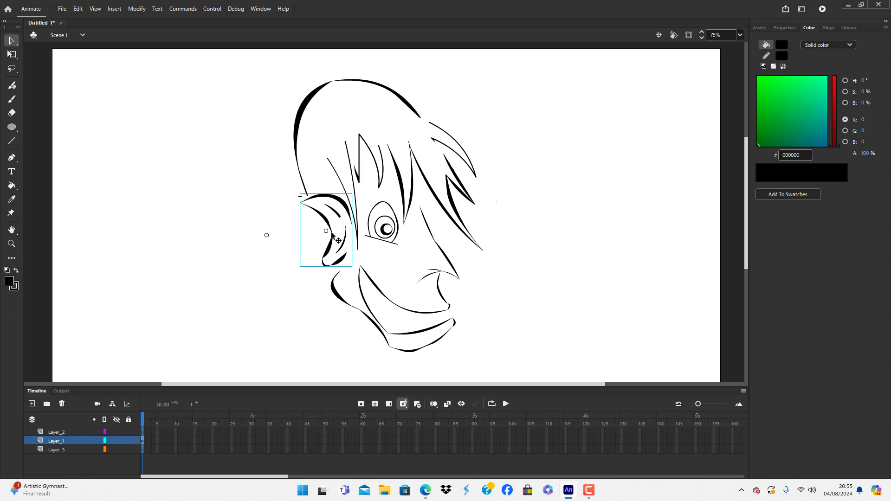
pyautogui.doubleClick(336, 239)
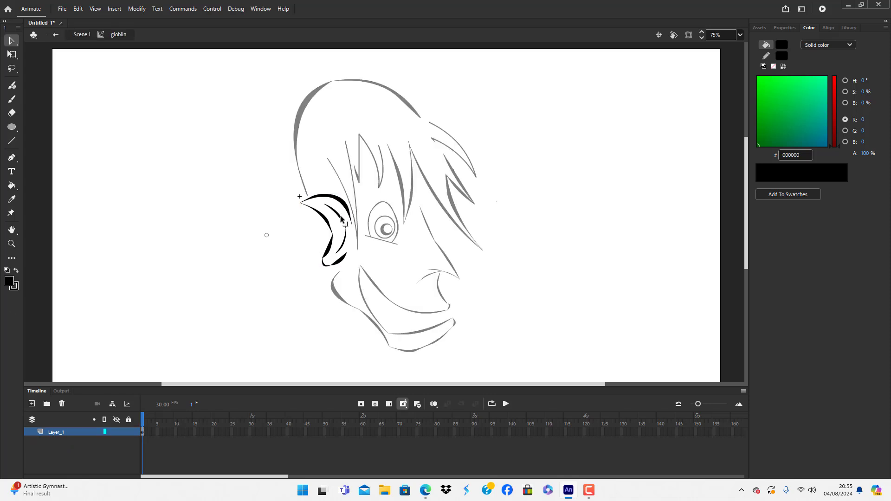
pyautogui.click(340, 222)
pyautogui.hotkey('ctrl', 'e')
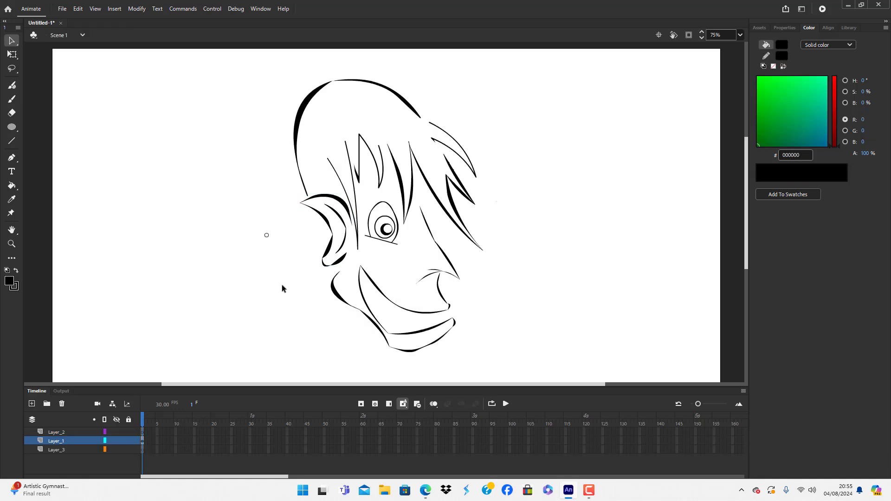
# Thicken the upper and lower inner-ear lines into solid tapering shapes inside the ear symbol, and return to the main scene
pyautogui.doubleClick(348, 229)
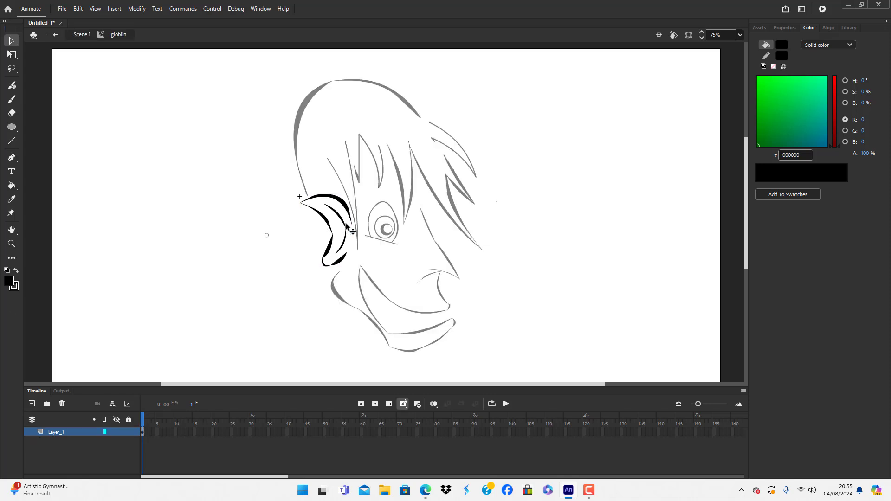
pyautogui.moveTo(326, 205); pyautogui.dragTo(320, 223)
pyautogui.moveTo(326, 211); pyautogui.dragTo(321, 209)
pyautogui.moveTo(341, 253)
pyautogui.mouseDown()
pyautogui.moveTo(331, 264)
pyautogui.moveTo(343, 241)
pyautogui.moveTo(338, 226)
pyautogui.moveTo(347, 246)
pyautogui.moveTo(342, 238)
pyautogui.mouseUp()
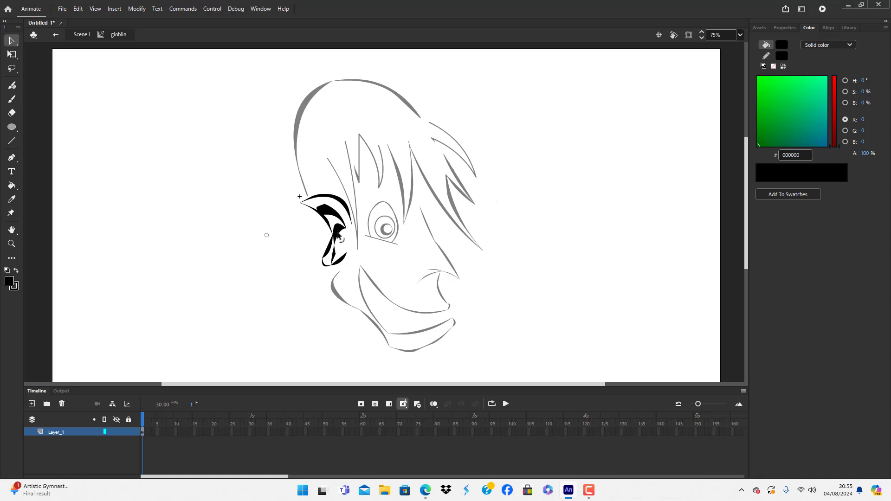
pyautogui.doubleClick(271, 299)
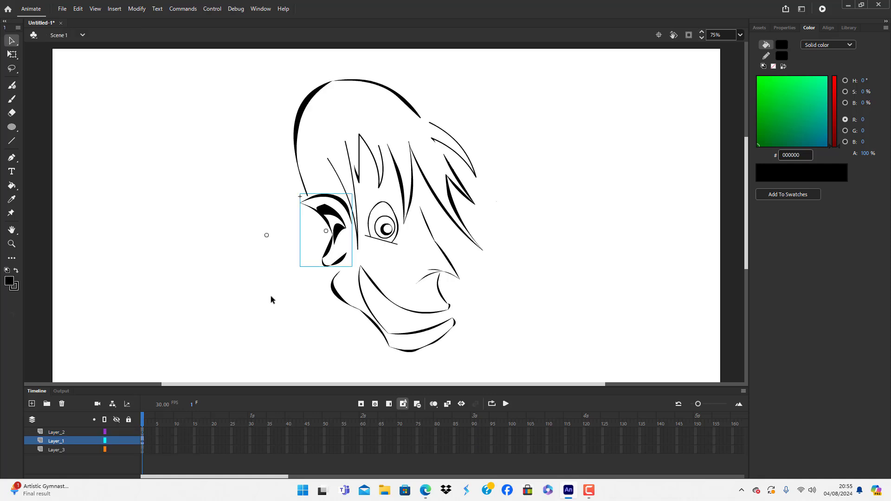
pyautogui.click(271, 300)
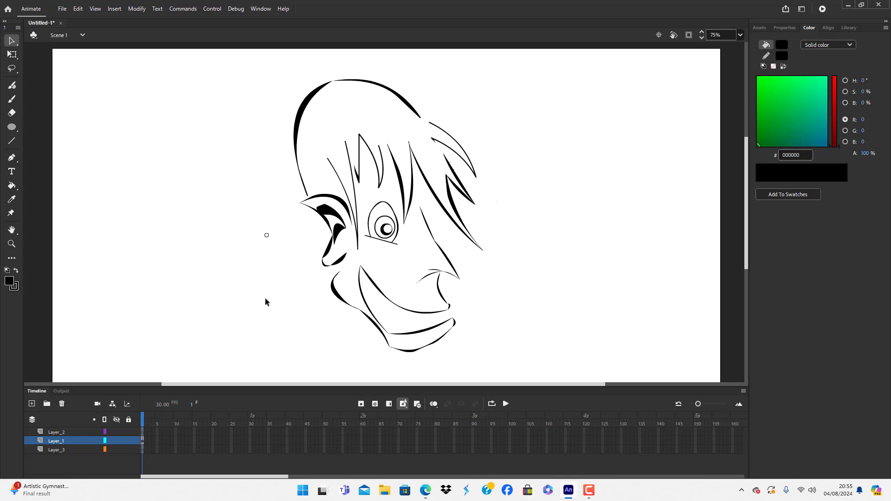
# Draw a short vertical line just behind the nostril, above the smile, and convert it to a fill
pyautogui.click(12, 141)
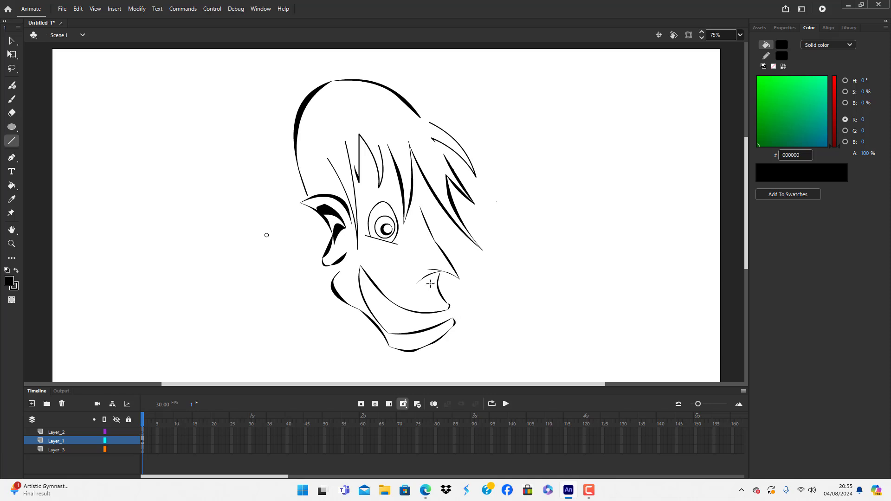
pyautogui.moveTo(430, 283); pyautogui.dragTo(431, 300)
pyautogui.click(7, 43)
pyautogui.click(431, 292)
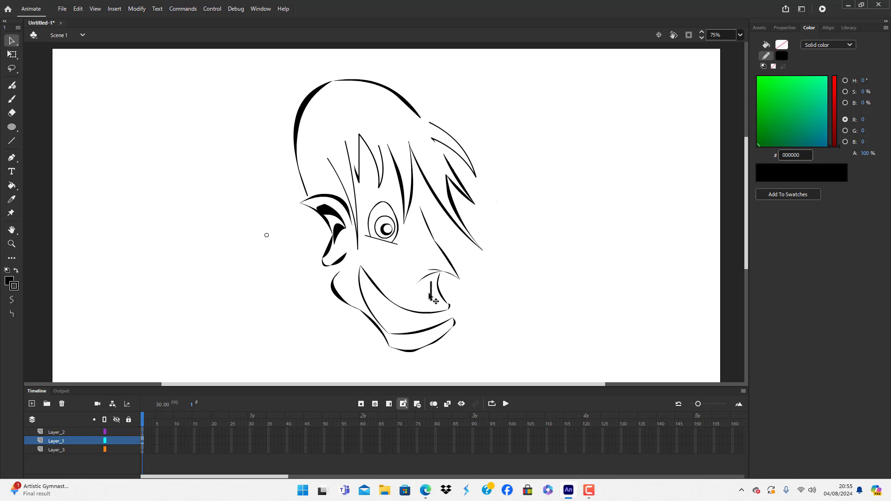
pyautogui.click(139, 11)
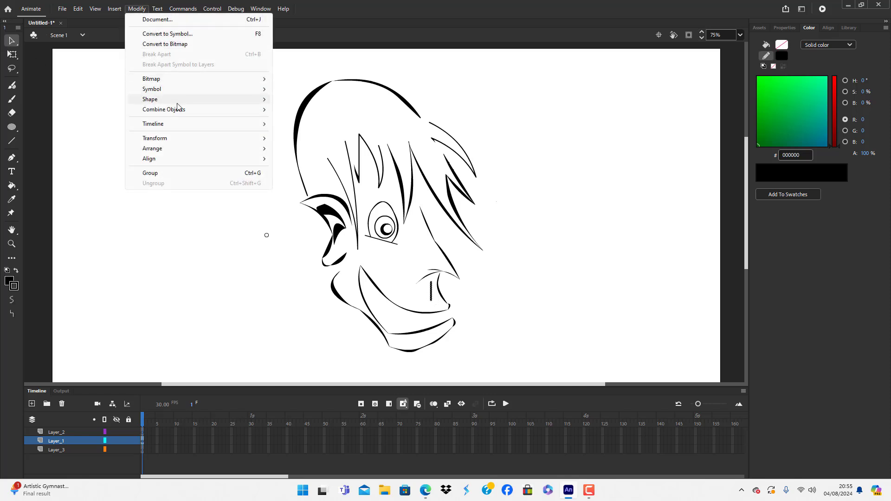
pyautogui.moveTo(194, 101)
pyautogui.click(300, 154)
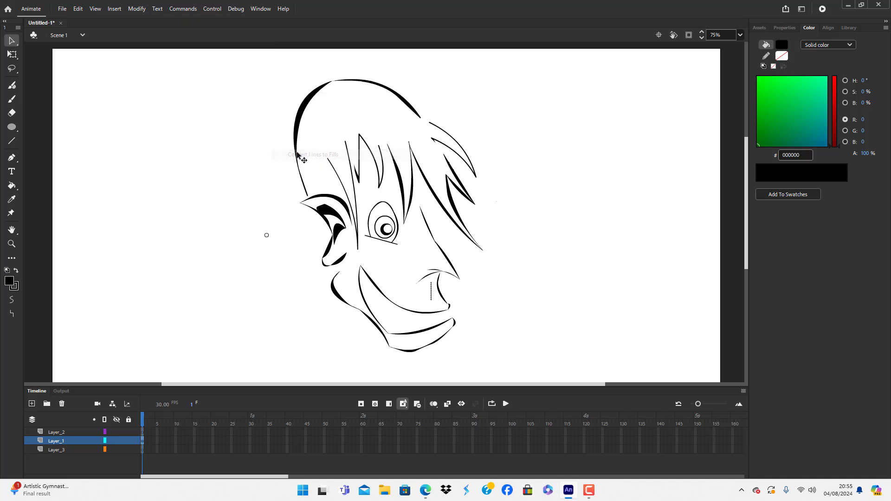
# Bend the short line behind the nostril into a tapered curve, undoing the unwanted adjustments
pyautogui.moveTo(431, 294); pyautogui.dragTo(435, 307)
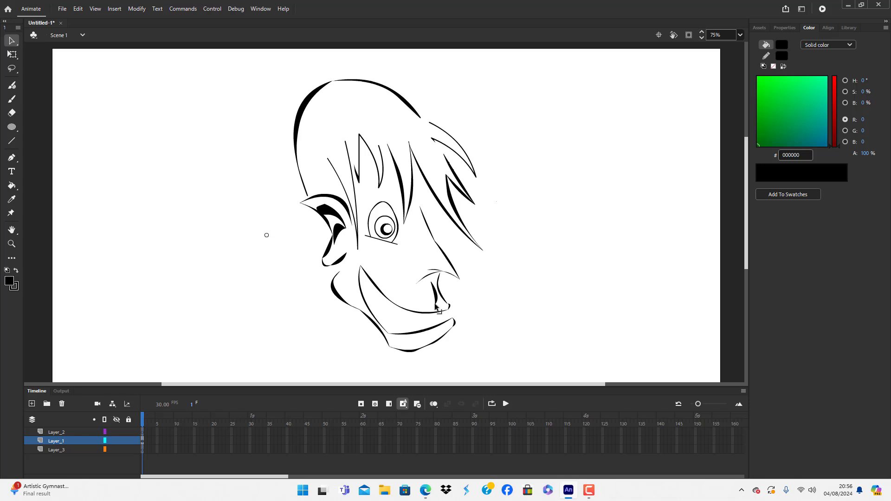
pyautogui.moveTo(436, 302)
pyautogui.mouseDown()
pyautogui.moveTo(434, 311)
pyautogui.moveTo(435, 299)
pyautogui.moveTo(441, 306)
pyautogui.mouseUp()
pyautogui.hotkey('ctrl', 'z')
pyautogui.hotkey('ctrl', 'z')
pyautogui.hotkey('ctrl', 'z')
# Add a short slanted line at the rear corner of the smile, converted to a fill and bent into a tapered arc
pyautogui.click(12, 140)
pyautogui.moveTo(352, 267); pyautogui.dragTo(368, 259)
pyautogui.click(10, 43)
pyautogui.click(361, 263)
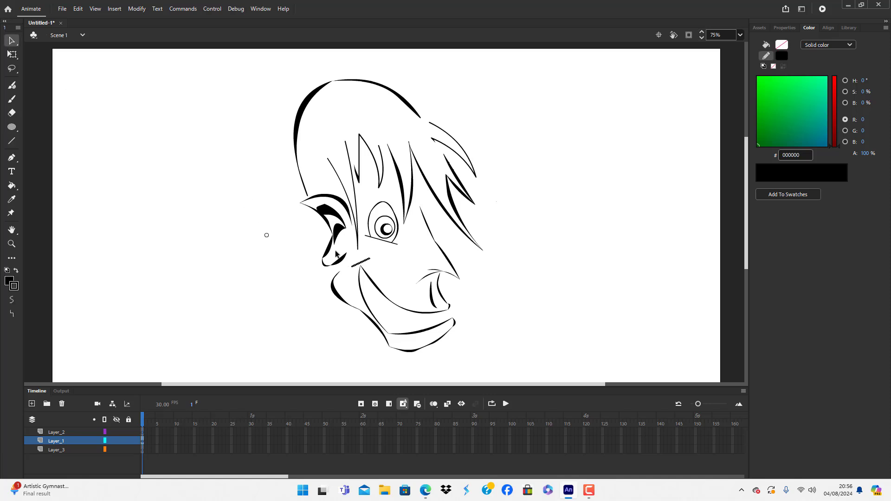
pyautogui.click(136, 9)
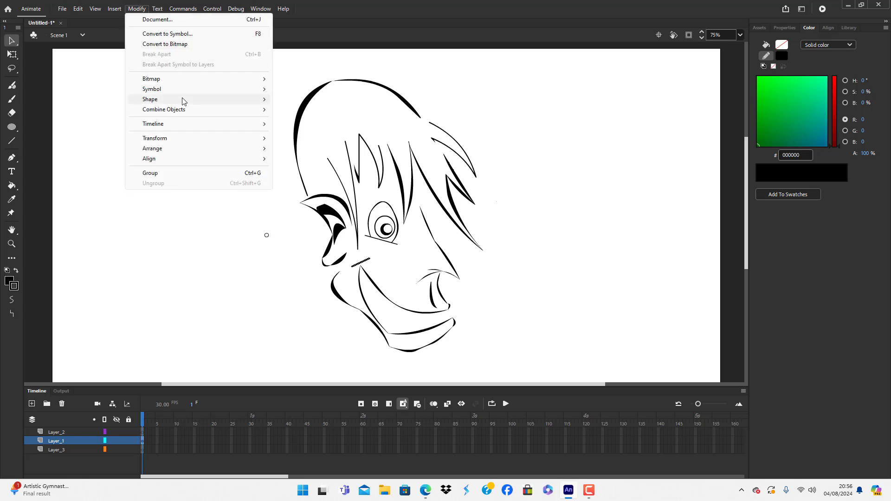
pyautogui.moveTo(181, 99)
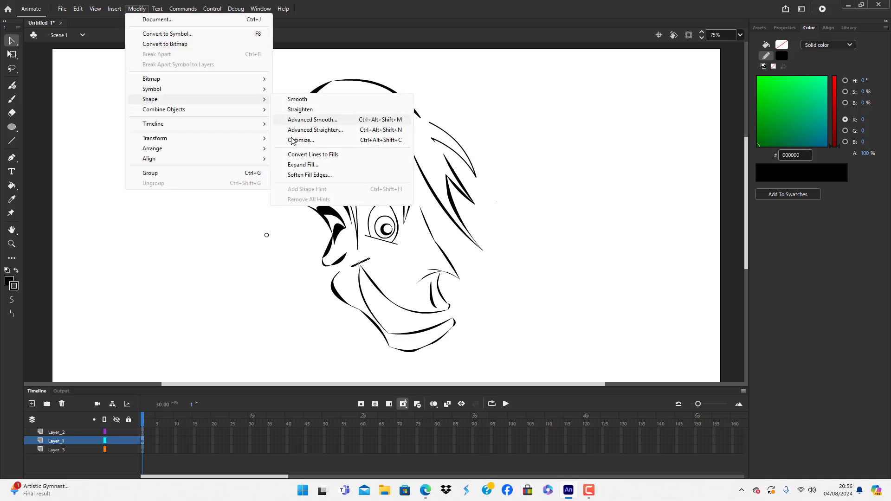
pyautogui.click(307, 154)
pyautogui.click(298, 277)
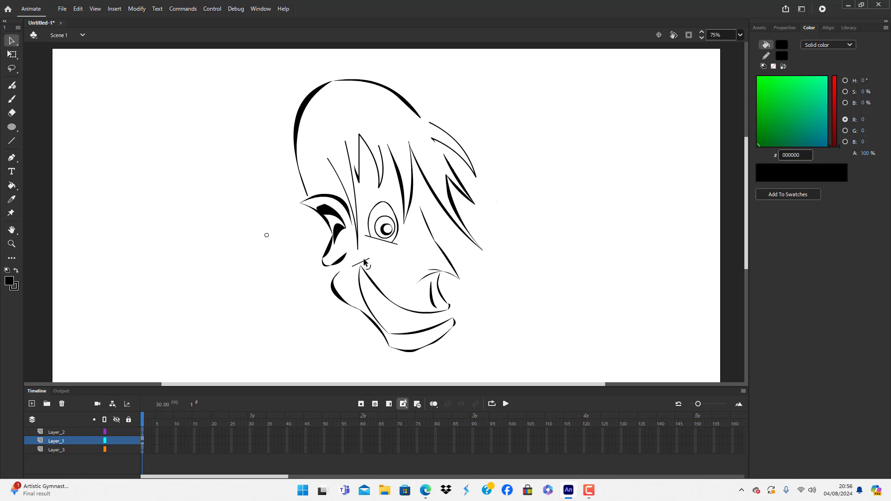
pyautogui.moveTo(362, 258); pyautogui.dragTo(363, 262)
pyautogui.click(12, 141)
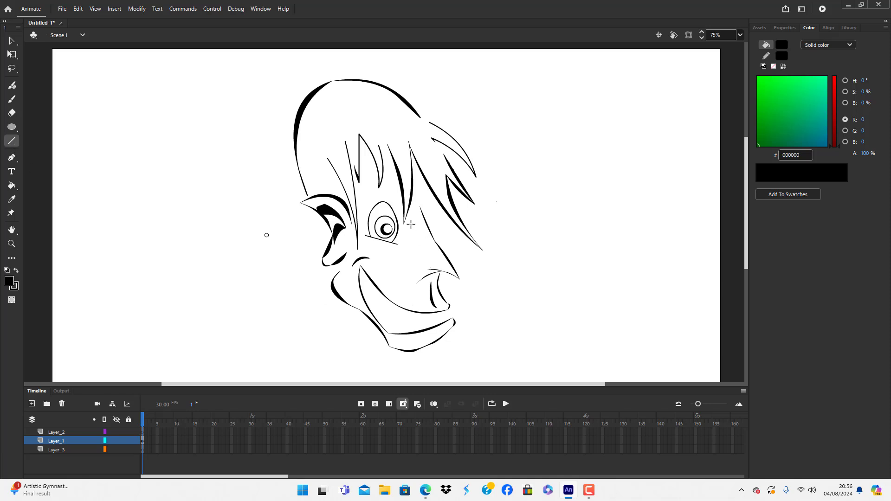
pyautogui.moveTo(428, 242)
pyautogui.mouseDown()
pyautogui.moveTo(417, 215)
pyautogui.moveTo(435, 248)
pyautogui.mouseUp()
pyautogui.click(11, 41)
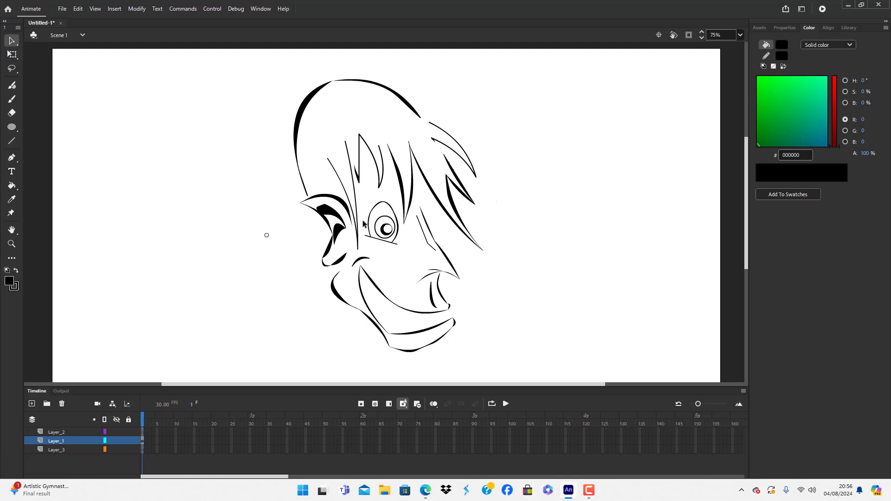
pyautogui.click(428, 246)
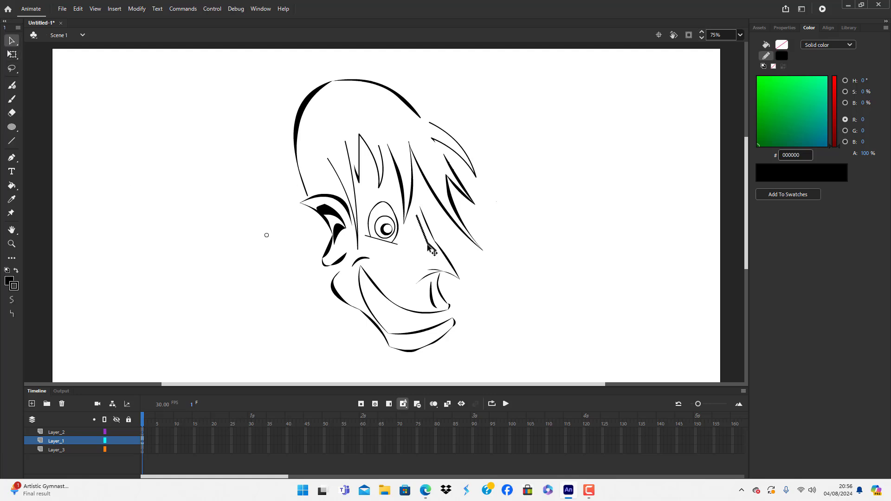
pyautogui.press('Delete')
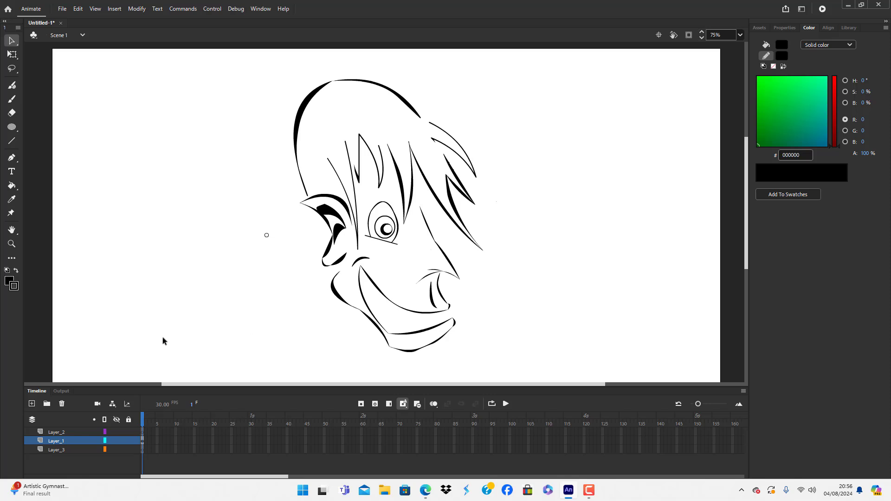
# Insert a new layer directly above Layer_3
pyautogui.click(67, 444)
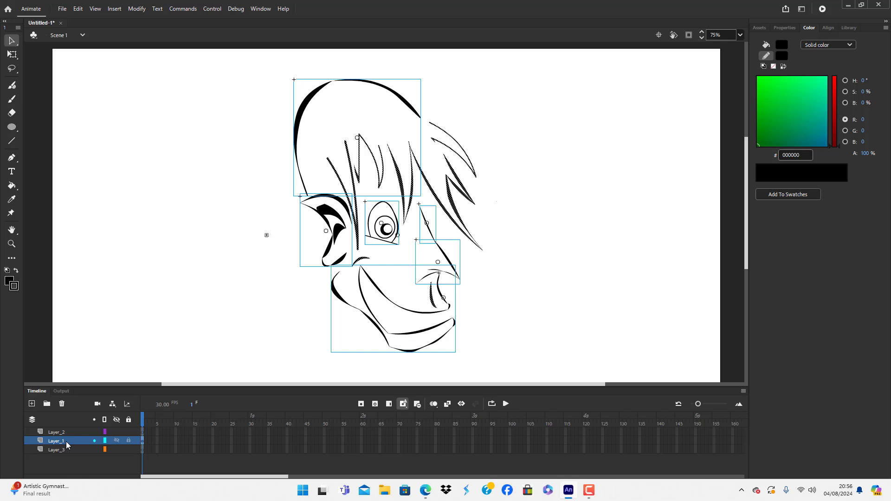
pyautogui.click(64, 449)
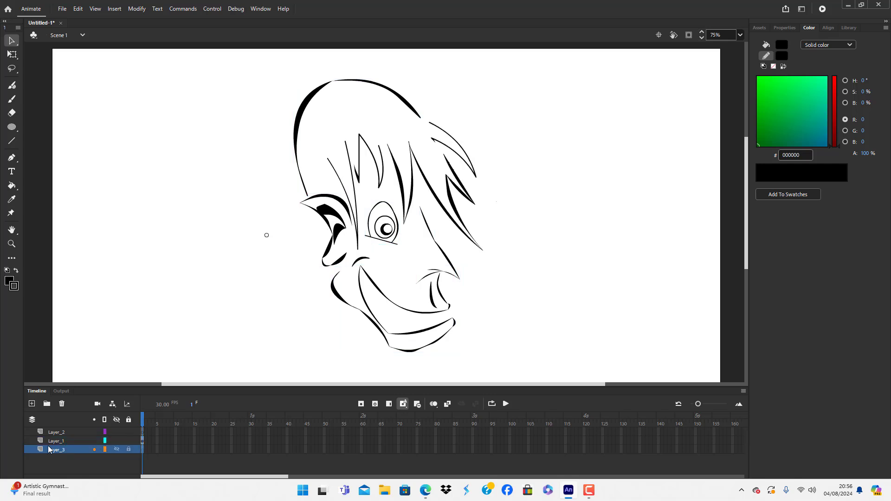
pyautogui.click(31, 403)
# Draw a slanted eyebrow line just above the eye, converted to a fill and arched into a tapering shape
pyautogui.click(12, 141)
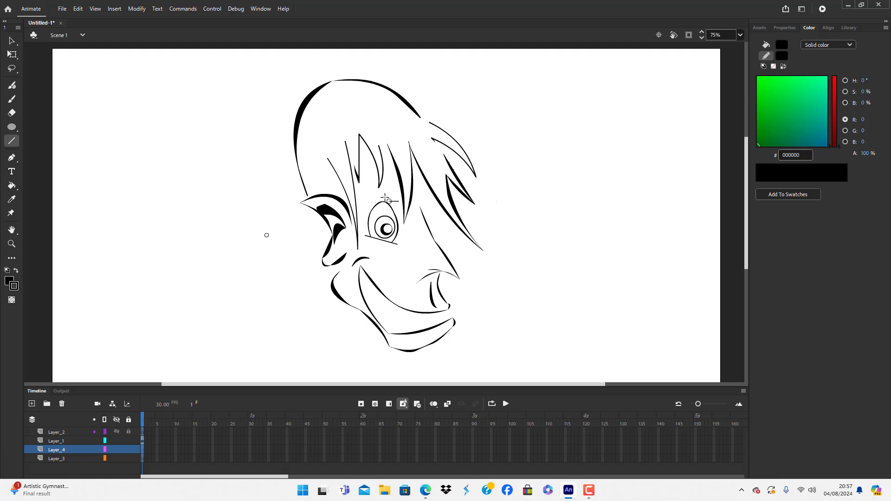
pyautogui.moveTo(398, 201)
pyautogui.mouseDown()
pyautogui.moveTo(359, 181)
pyautogui.moveTo(360, 189)
pyautogui.mouseUp()
pyautogui.click(12, 40)
pyautogui.click(382, 196)
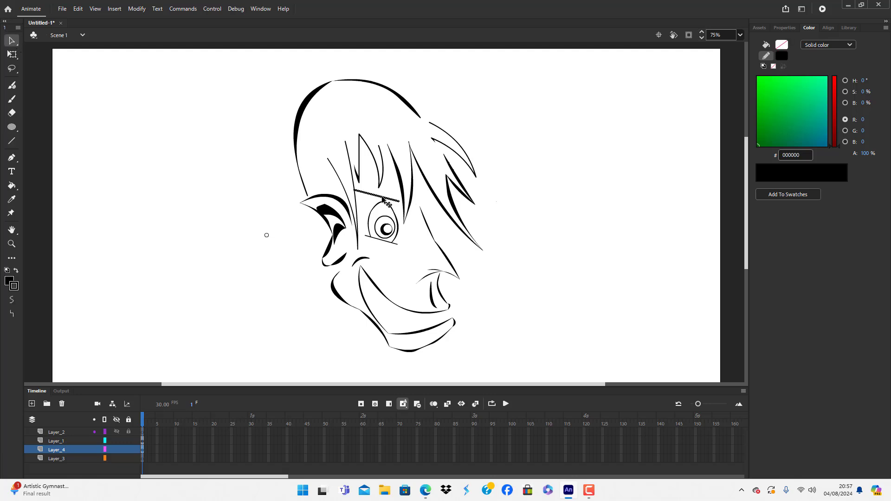
pyautogui.click(138, 12)
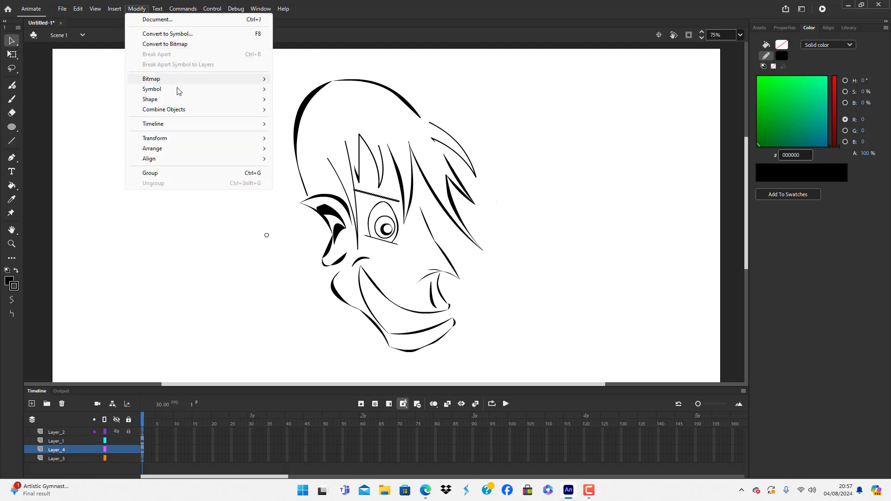
pyautogui.moveTo(179, 100)
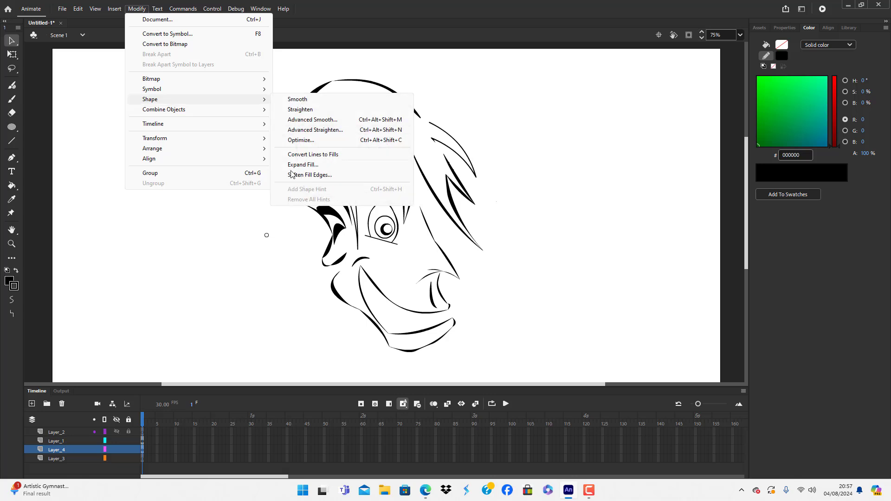
pyautogui.click(319, 154)
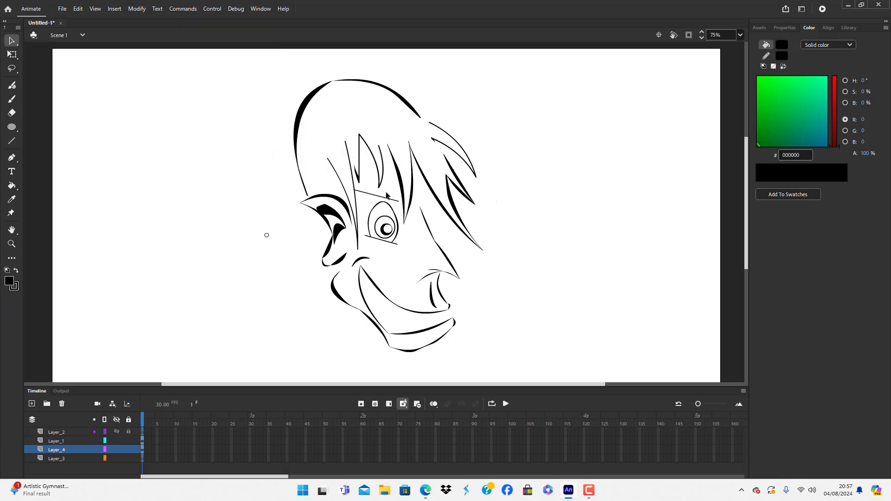
pyautogui.moveTo(384, 198); pyautogui.dragTo(386, 204)
pyautogui.moveTo(385, 193); pyautogui.dragTo(386, 190)
# Convert the eyebrow shape to a Movie Clip symbol named "eye brow"
pyautogui.click(387, 197)
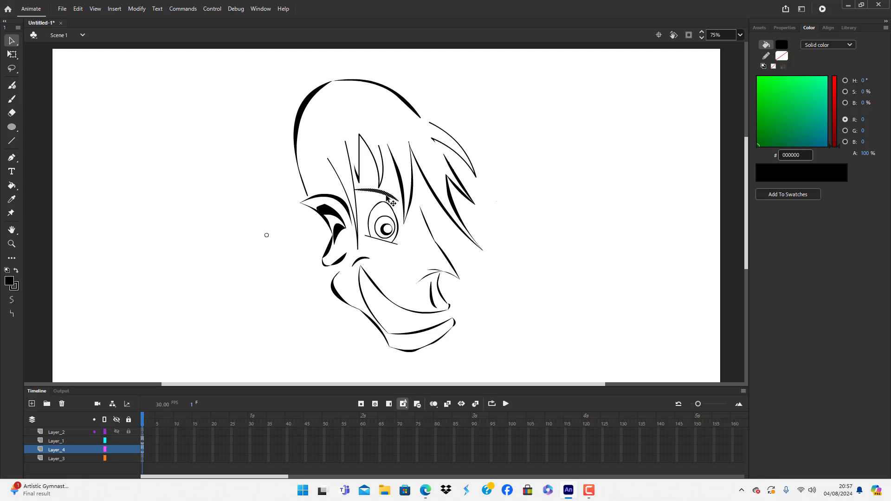
pyautogui.press('F8')
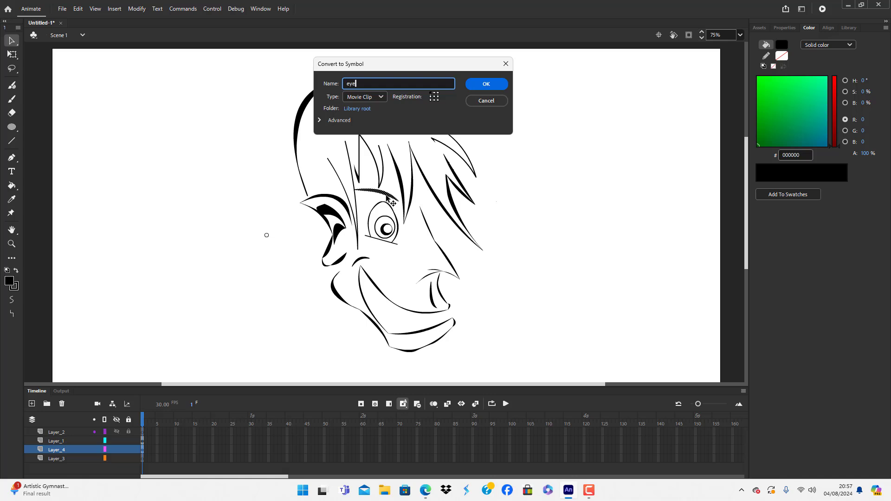
pyautogui.press('Return')
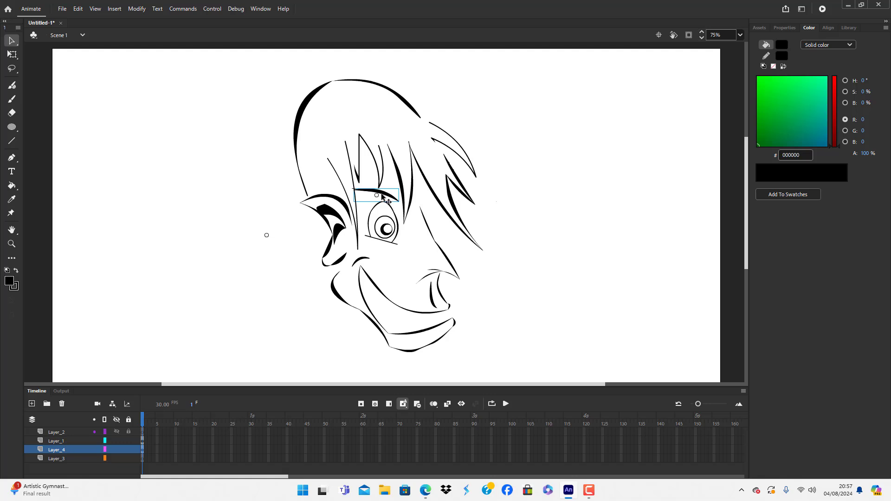
# Make a scaled-down copy of the brow shape inside the eyebrow symbol and place it just above the brow
pyautogui.doubleClick(385, 196)
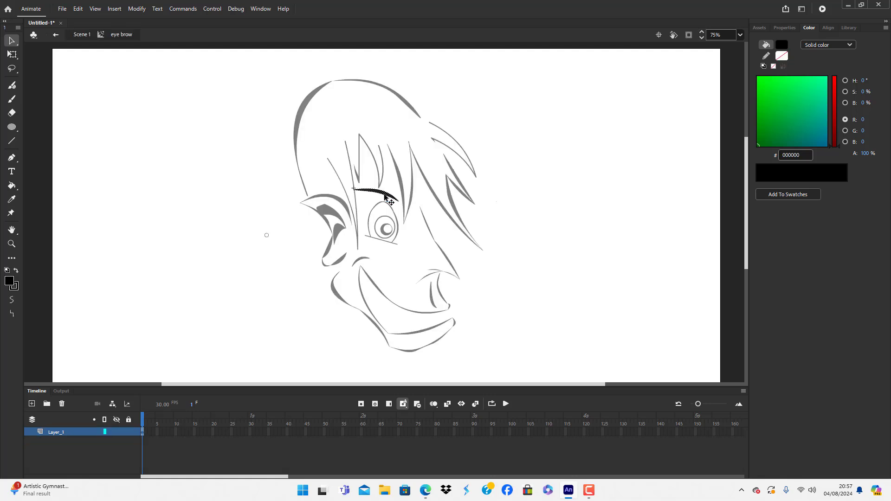
pyautogui.press('q')
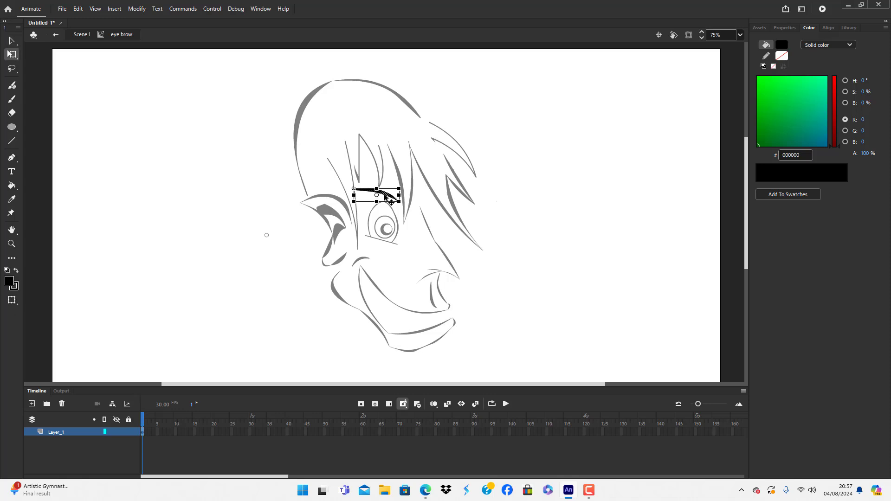
pyautogui.moveTo(398, 188); pyautogui.dragTo(392, 190)
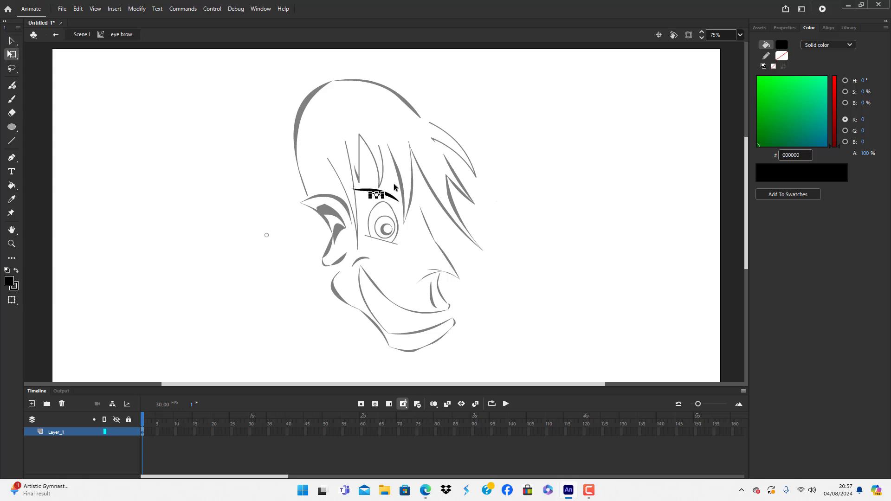
pyautogui.click(394, 187)
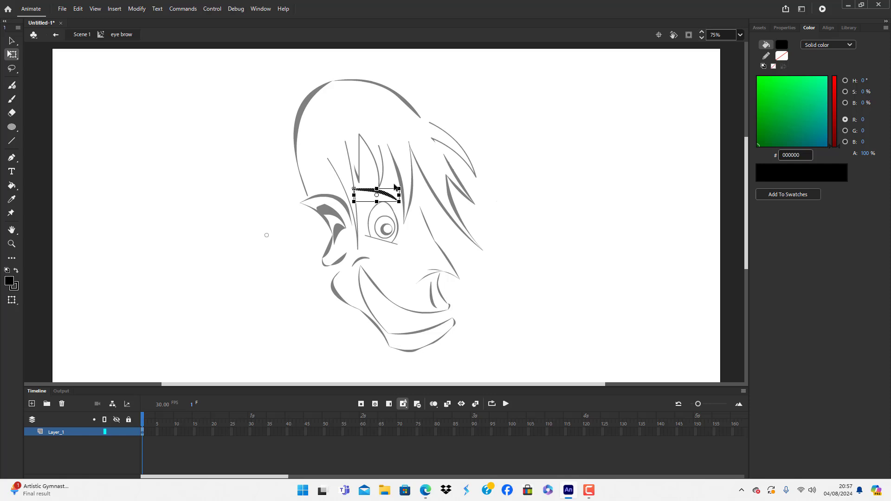
pyautogui.click(741, 35)
pyautogui.click(747, 111)
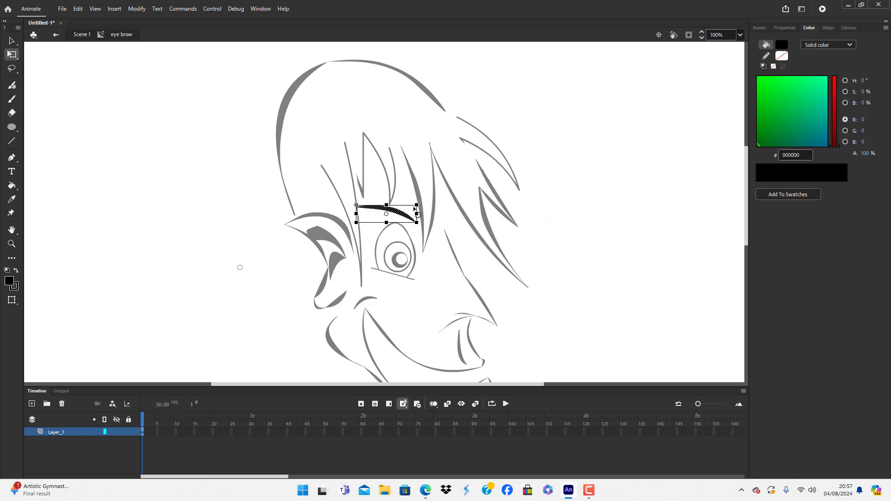
pyautogui.moveTo(405, 217)
pyautogui.mouseDown()
pyautogui.moveTo(413, 208)
pyautogui.moveTo(400, 201)
pyautogui.mouseUp()
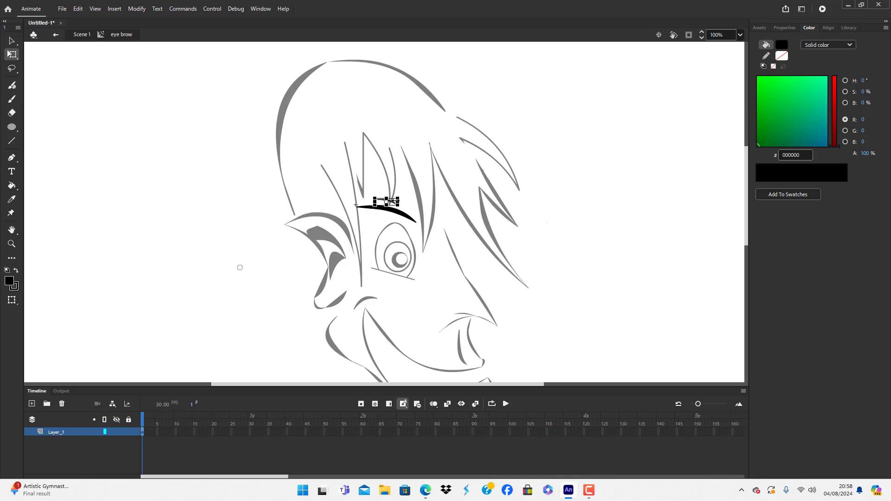
# Position the small copied stroke against the rear upper edge of the brow as a stray hair
pyautogui.click(740, 35)
pyautogui.click(759, 121)
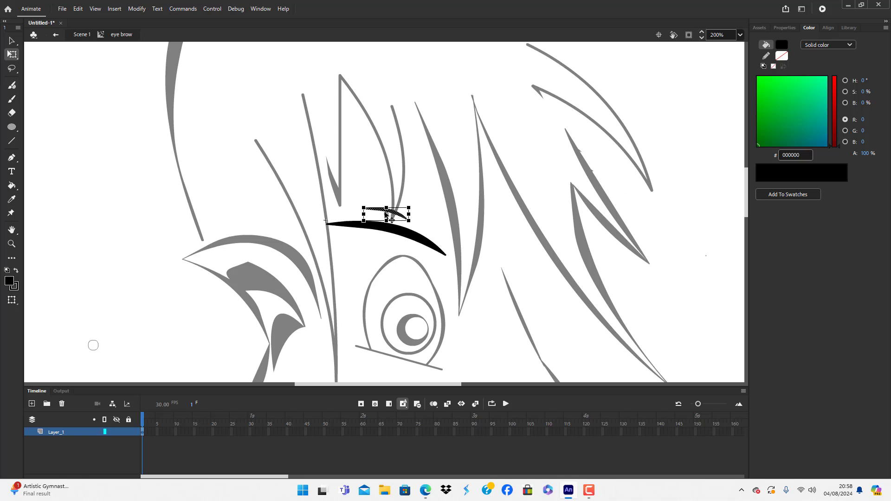
pyautogui.moveTo(394, 211); pyautogui.dragTo(359, 212)
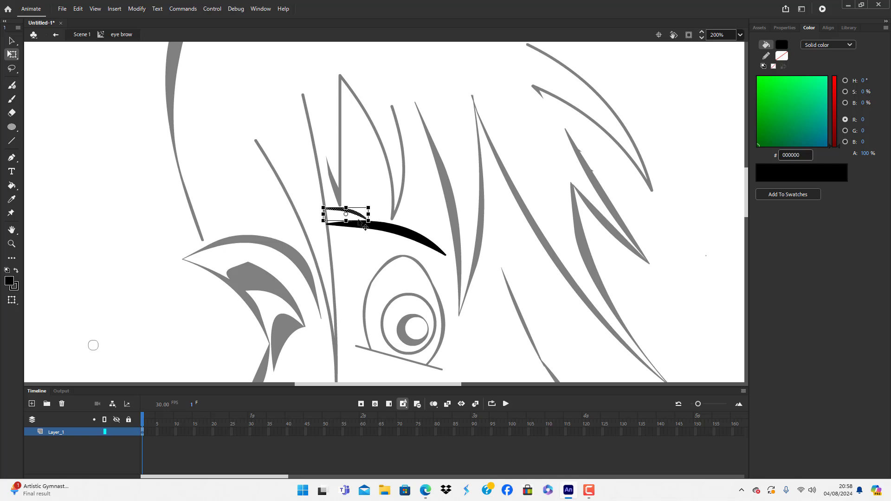
pyautogui.moveTo(361, 215); pyautogui.dragTo(368, 222)
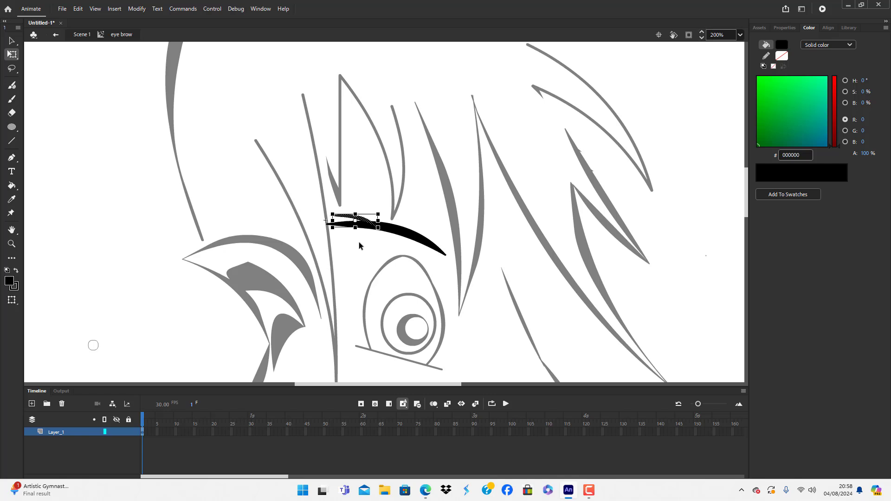
# Place a second small hair stroke slightly farther forward on the brow, tilt it downward toward the front, and return to the main scene
pyautogui.press('Right')
pyautogui.press('Right')
pyautogui.press('Right')
pyautogui.press('Right')
pyautogui.press('Right')
pyautogui.press('Right')
pyautogui.press('Right')
pyautogui.press('Right')
pyautogui.press('Right')
pyautogui.press('Right')
pyautogui.press('Right')
pyautogui.press('Right')
pyautogui.press('Right')
pyautogui.press('Right')
pyautogui.press('Right')
pyautogui.press('Right')
pyautogui.press('Right')
pyautogui.press('Right')
pyautogui.press('Right')
pyautogui.press('Right')
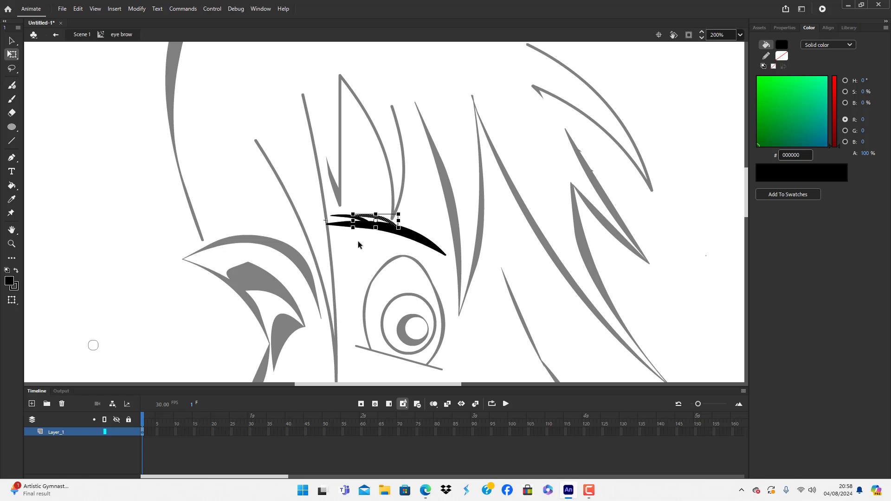
pyautogui.press('Left')
pyautogui.press('Left')
pyautogui.press('Left')
pyautogui.press('Left')
pyautogui.press('Left')
pyautogui.press('Left')
pyautogui.press('Left')
pyautogui.press('Left')
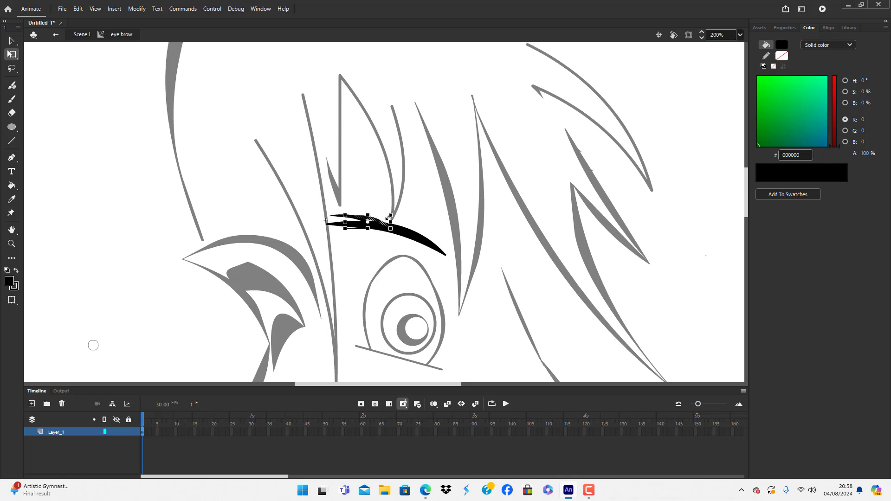
pyautogui.moveTo(389, 218)
pyautogui.mouseDown()
pyautogui.moveTo(400, 222)
pyautogui.moveTo(384, 227)
pyautogui.mouseUp()
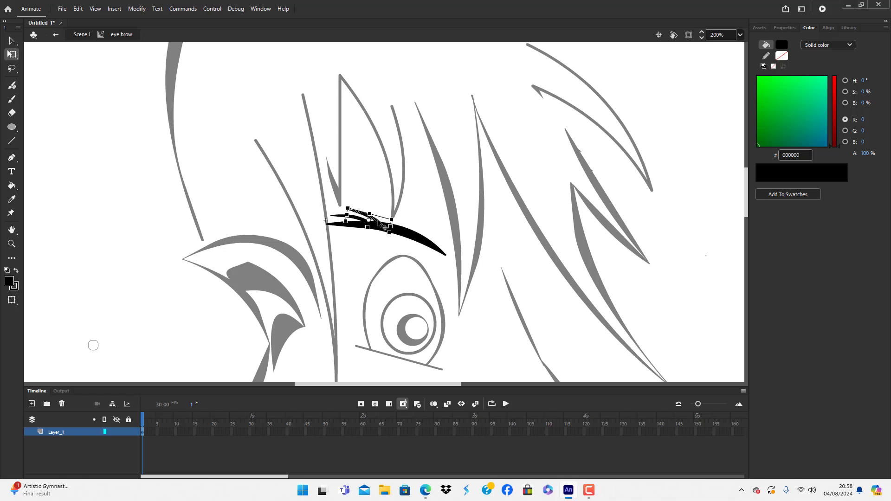
pyautogui.click(132, 218)
pyautogui.doubleClick(132, 215)
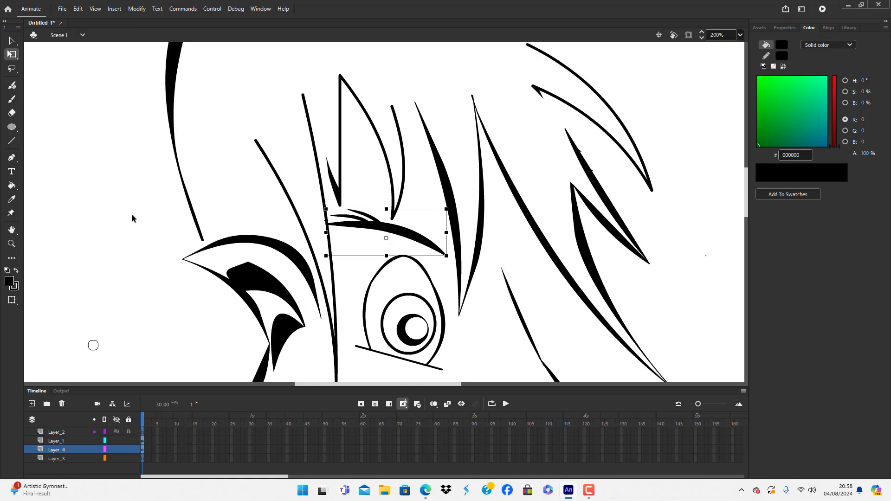
# Reshape the brow's lower edge inside the eyebrow symbol, thinning the front half and thickening the rear half
pyautogui.doubleClick(413, 240)
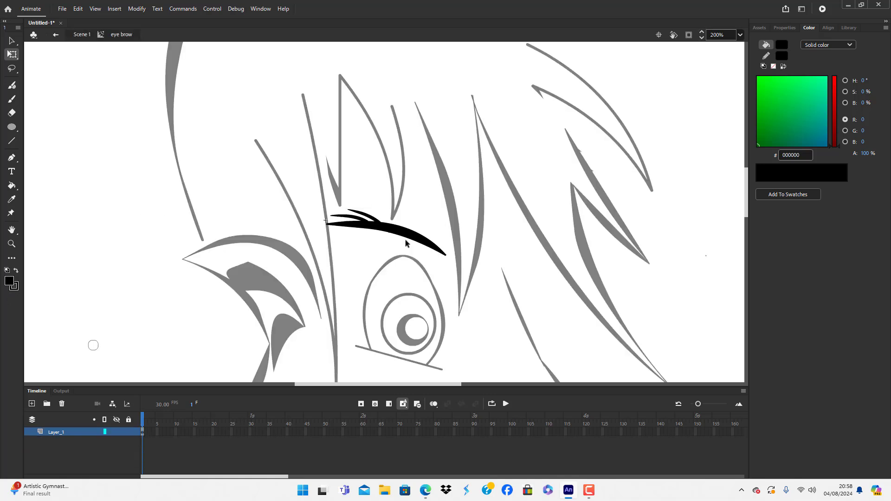
pyautogui.click(408, 239)
pyautogui.doubleClick(116, 202)
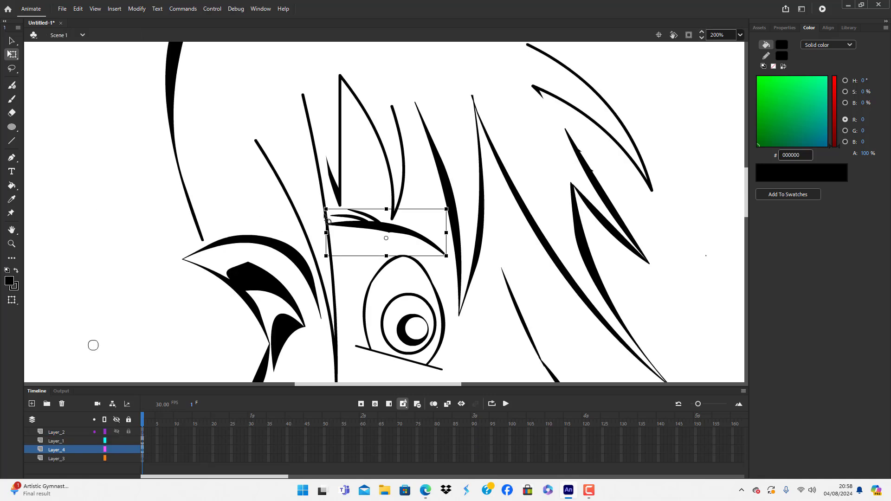
pyautogui.doubleClick(378, 227)
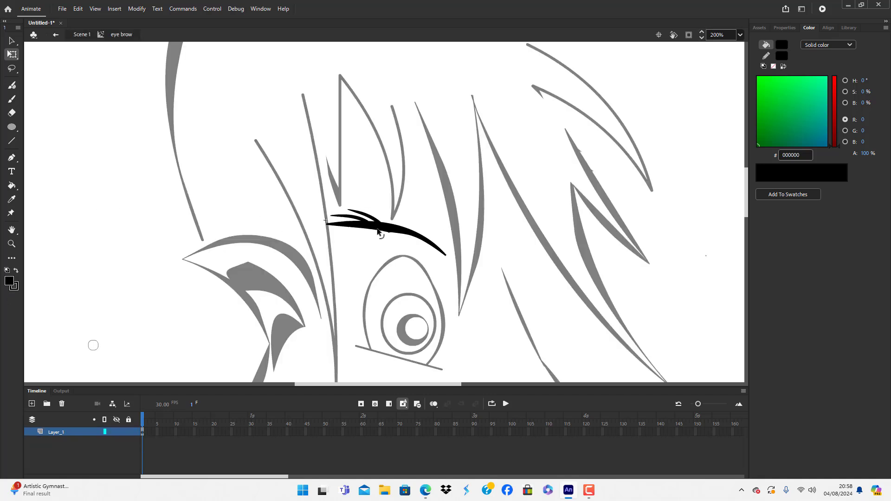
pyautogui.moveTo(378, 227); pyautogui.dragTo(371, 234)
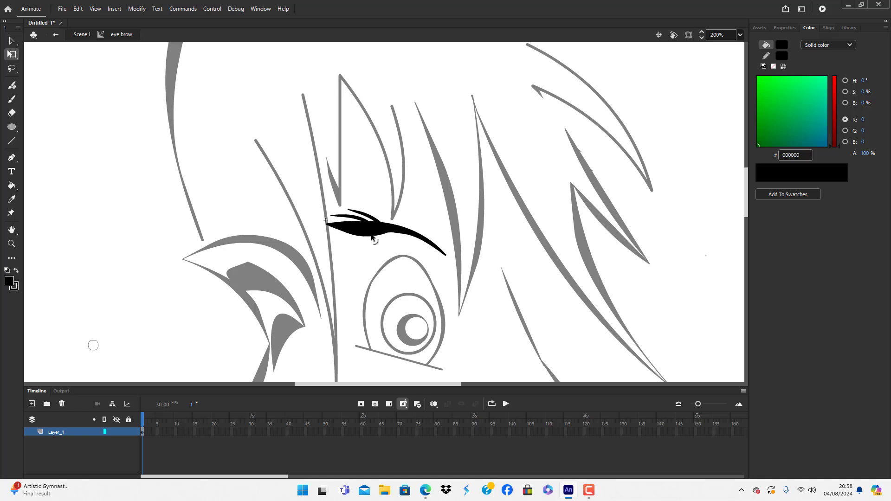
# Thin the rear half of the brow inside the eyebrow symbol by pulling its lower edge upward
pyautogui.click(401, 234)
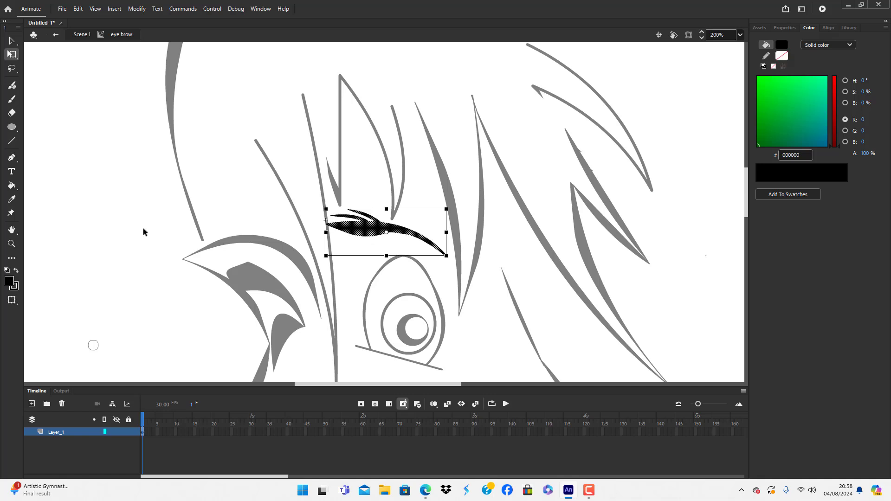
pyautogui.click(144, 232)
pyautogui.moveTo(364, 240)
pyautogui.mouseDown()
pyautogui.moveTo(355, 229)
pyautogui.moveTo(366, 230)
pyautogui.mouseUp()
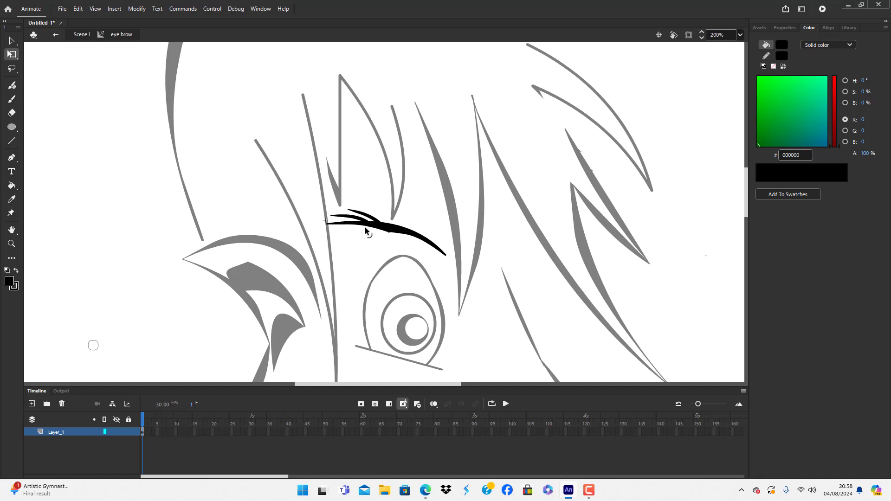
pyautogui.click(404, 235)
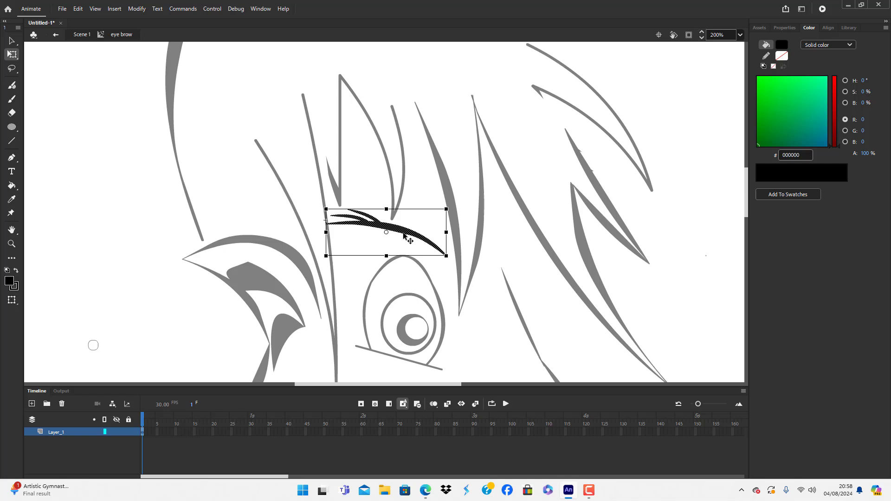
pyautogui.click(82, 214)
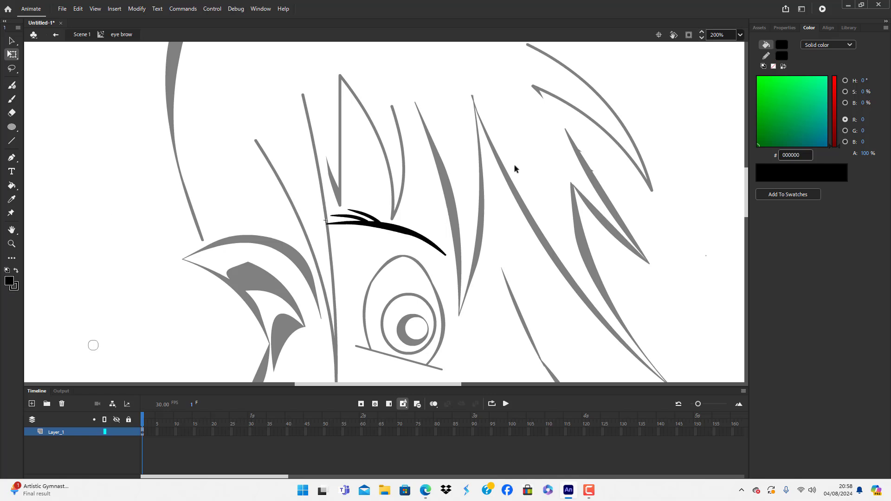
pyautogui.click(740, 35)
pyautogui.click(765, 104)
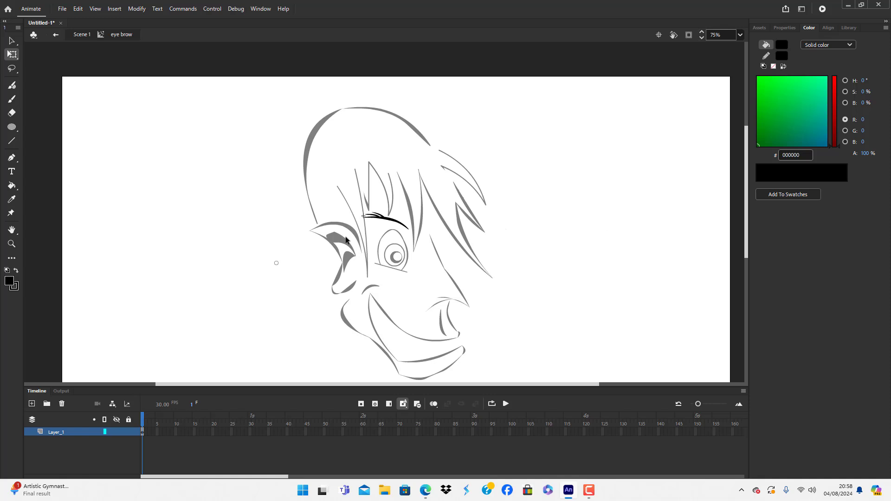
pyautogui.click(365, 217)
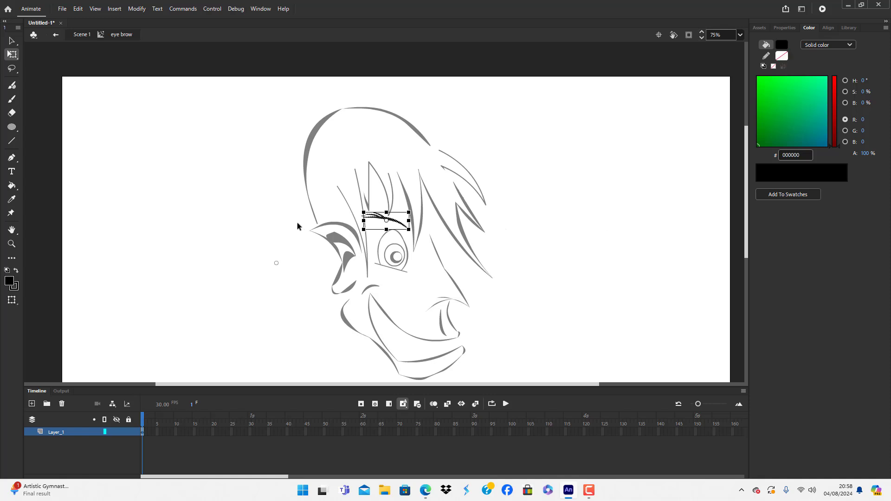
# Return to the main scene, reposition the eyebrow above the eye and tilt it downward toward the front
pyautogui.doubleClick(488, 276)
pyautogui.click(394, 226)
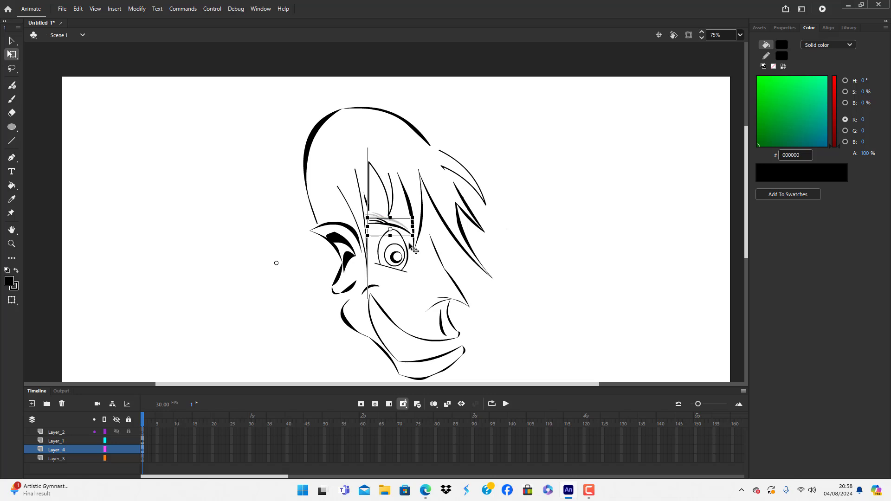
pyautogui.moveTo(414, 250); pyautogui.dragTo(568, 288)
pyautogui.click(568, 288)
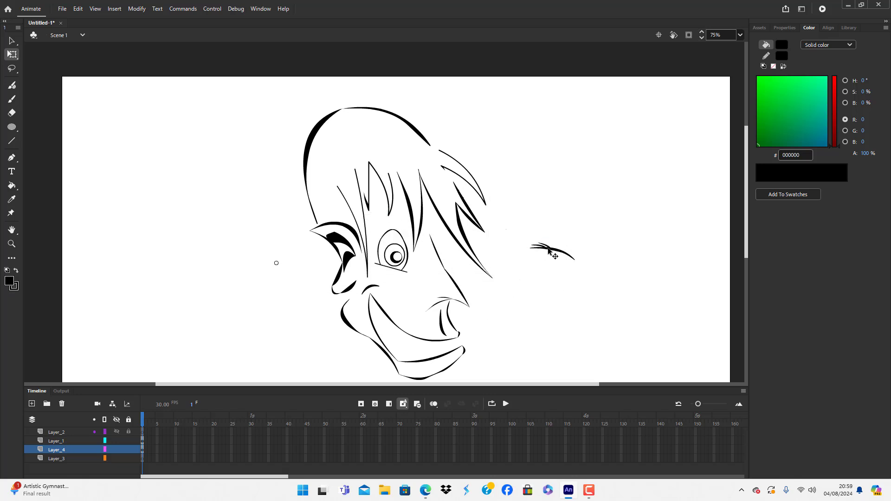
pyautogui.moveTo(549, 250); pyautogui.dragTo(400, 229)
pyautogui.click(519, 294)
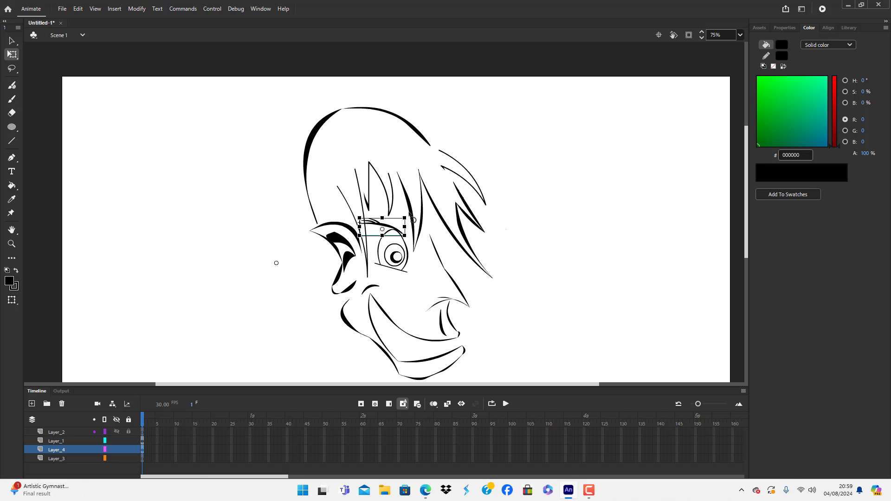
pyautogui.moveTo(410, 222); pyautogui.dragTo(410, 230)
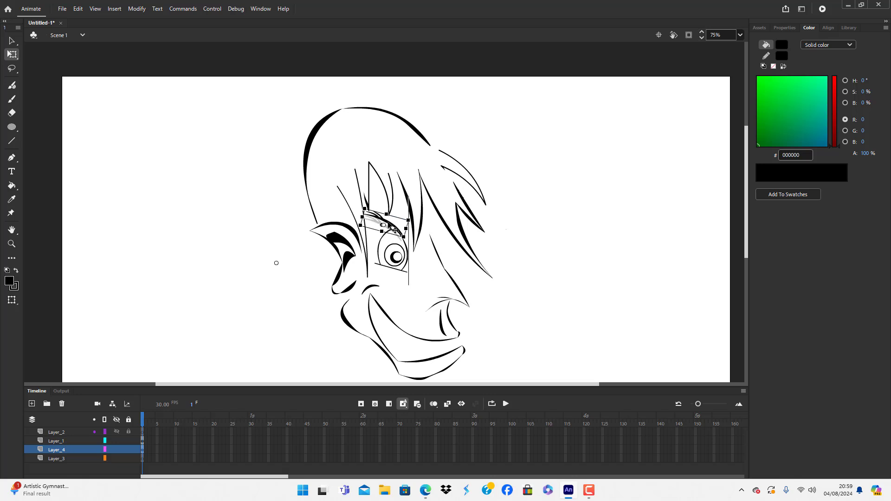
pyautogui.moveTo(391, 217); pyautogui.dragTo(389, 213)
pyautogui.click(255, 227)
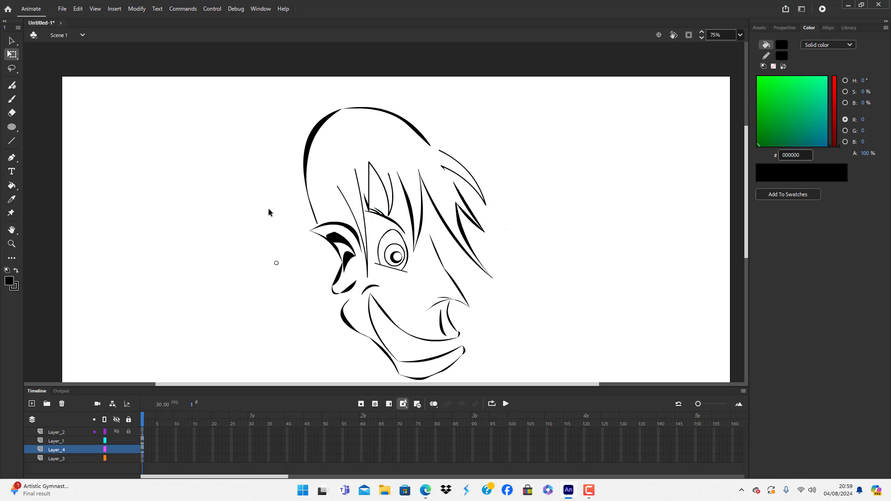
# Undo the eyebrow's repositioning, reshaping, stray hairs and symbol conversion, back to the plain brow shape in the main scene
pyautogui.hotkey('ctrl', 'z')
pyautogui.hotkey('ctrl', 'z')
pyautogui.hotkey('ctrl', 'z')
pyautogui.hotkey('ctrl', 'z')
pyautogui.hotkey('ctrl', 'z')
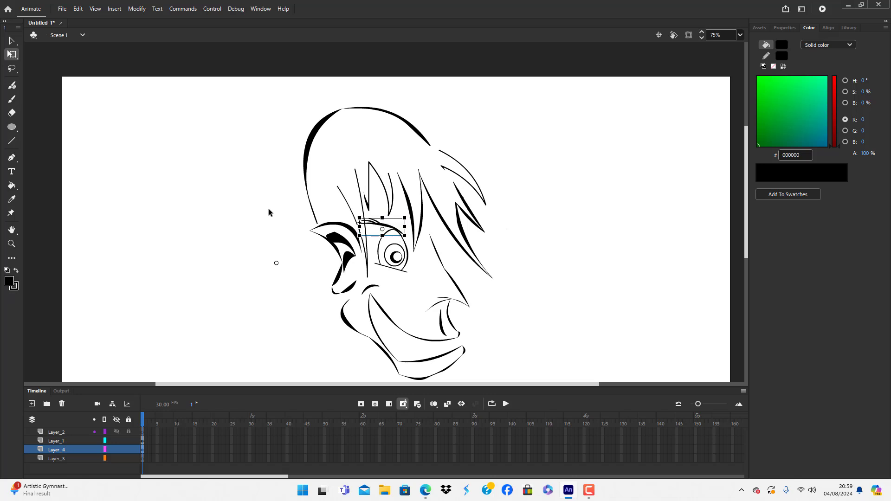
pyautogui.hotkey('ctrl', 'z')
pyautogui.hotkey('ctrl', 'z')
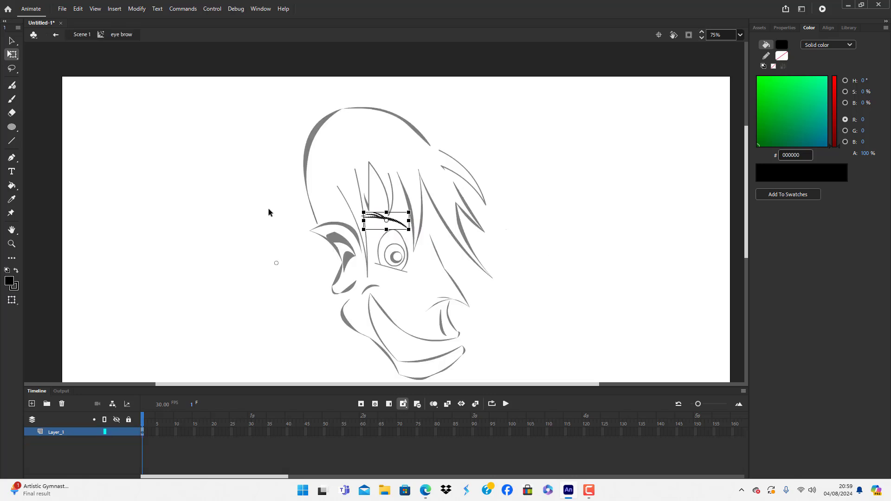
pyautogui.hotkey('ctrl', 'z')
pyautogui.hotkey('ctrl', 'z')
pyautogui.hotkey('ctrl', 'z')
pyautogui.hotkey('ctrl', 'z')
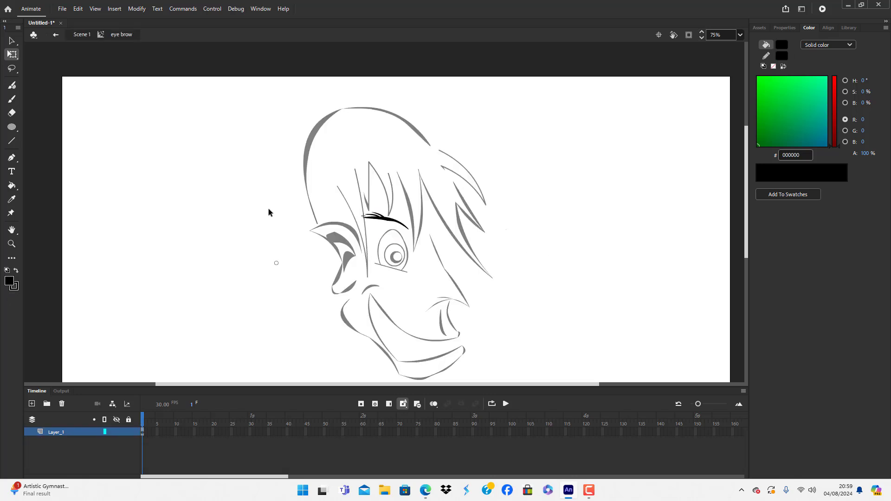
pyautogui.hotkey('ctrl', 'z')
pyautogui.hotkey('ctrl', 'z')
pyautogui.hotkey('ctrl', 'z')
pyautogui.hotkey('ctrl', 'z')
pyautogui.hotkey('ctrl', 'z')
pyautogui.hotkey('ctrl', 'z')
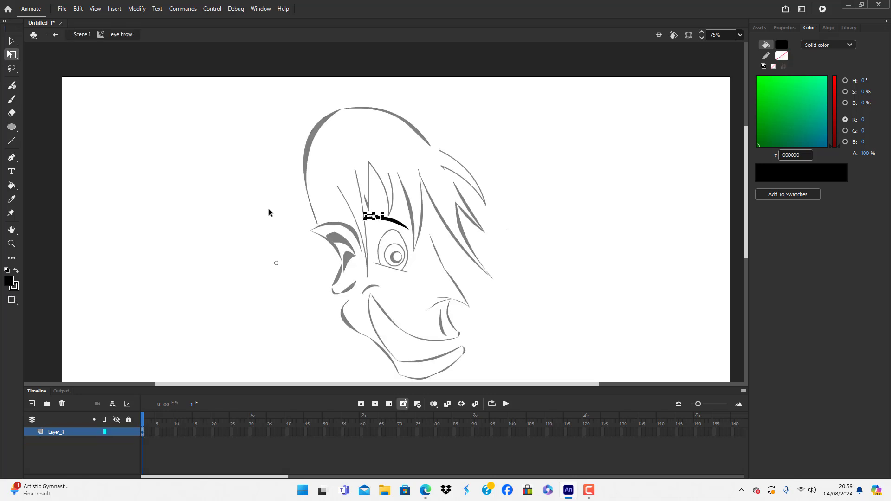
pyautogui.hotkey('ctrl', 'z')
pyautogui.hotkey('ctrl', 'z')
pyautogui.hotkey('ctrl', 'z')
pyautogui.hotkey('ctrl', 'z')
pyautogui.hotkey('ctrl', 'z')
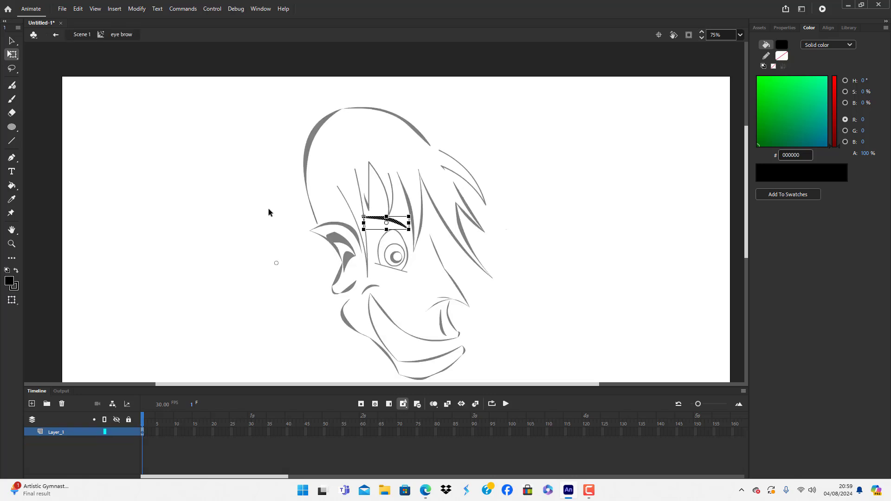
pyautogui.hotkey('ctrl', 'z')
pyautogui.hotkey('ctrl', 'z')
pyautogui.hotkey('ctrl', 'z')
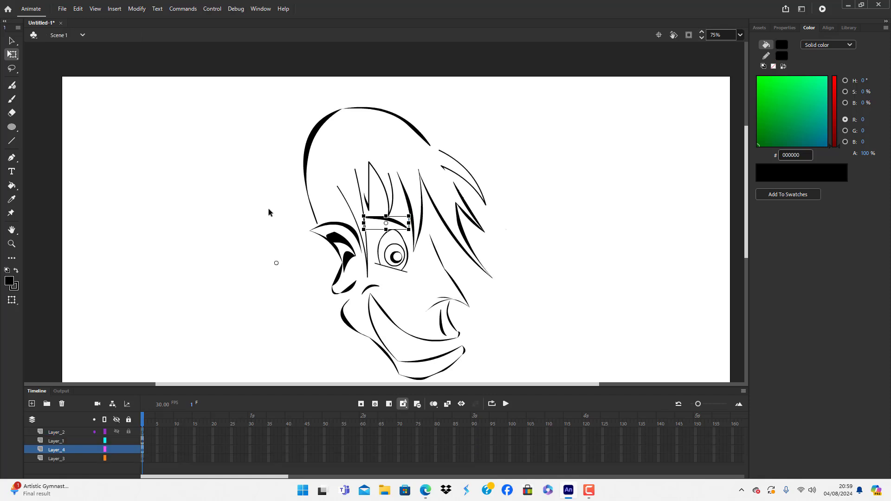
pyautogui.hotkey('ctrl', 'z')
pyautogui.hotkey('ctrl', 'z')
pyautogui.hotkey('ctrl', 'z')
pyautogui.hotkey('ctrl', 'z')
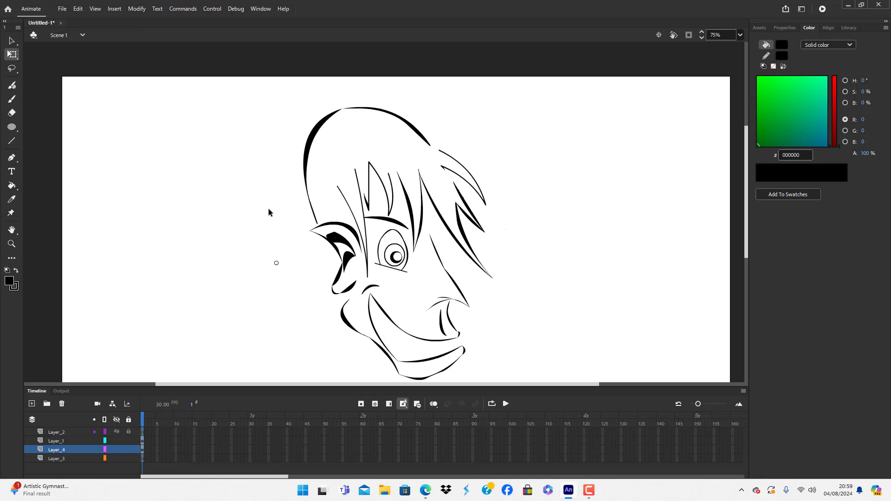
pyautogui.hotkey('ctrl', 'z')
pyautogui.hotkey('ctrl', 'z')
# Convert the plain brow shape above the eye to a movie clip symbol named browy#
pyautogui.click(392, 226)
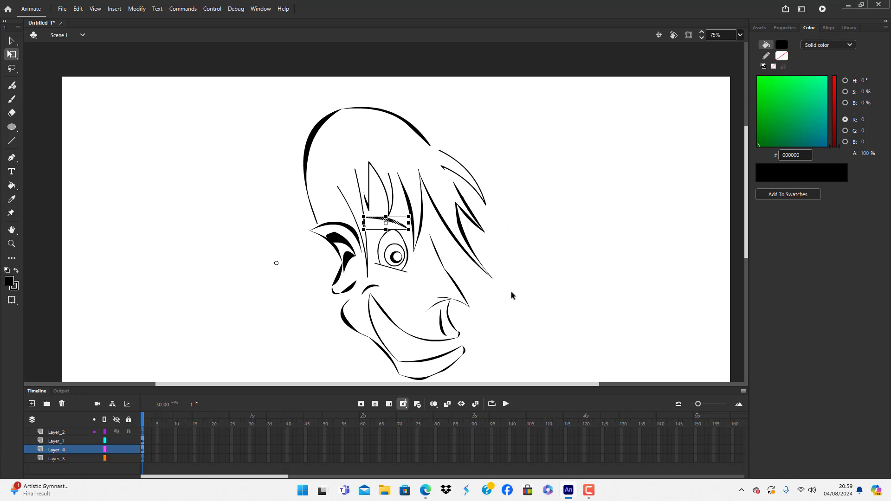
pyautogui.press('F8')
pyautogui.press('BackSpace')
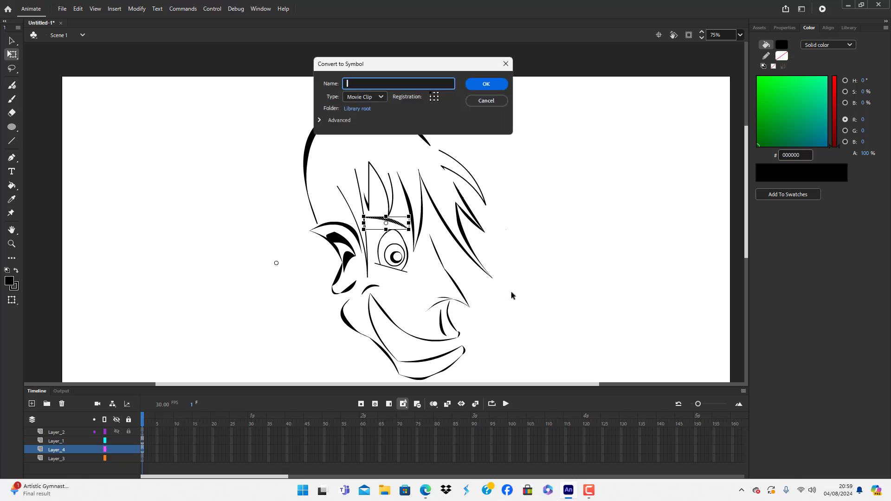
pyautogui.write('brows')
pyautogui.press('Return')
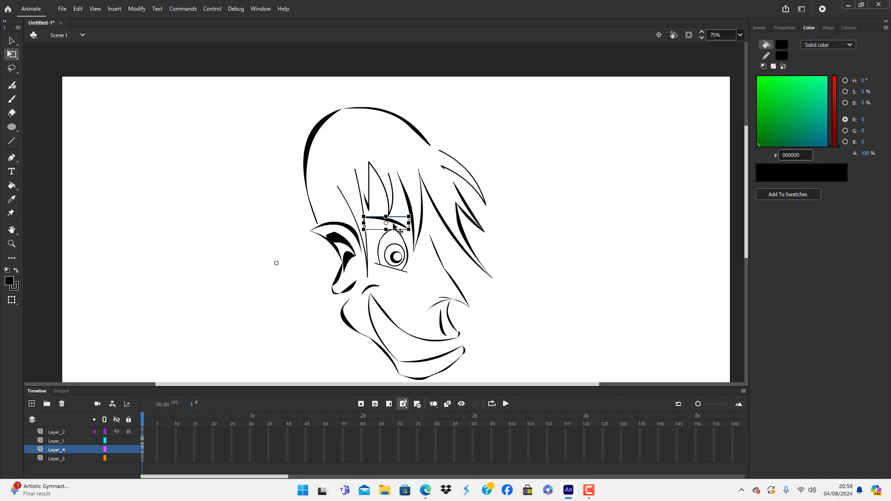
# Lower the brow symbol to just above the eye and tilt it downward toward the front
pyautogui.moveTo(394, 226); pyautogui.dragTo(420, 237)
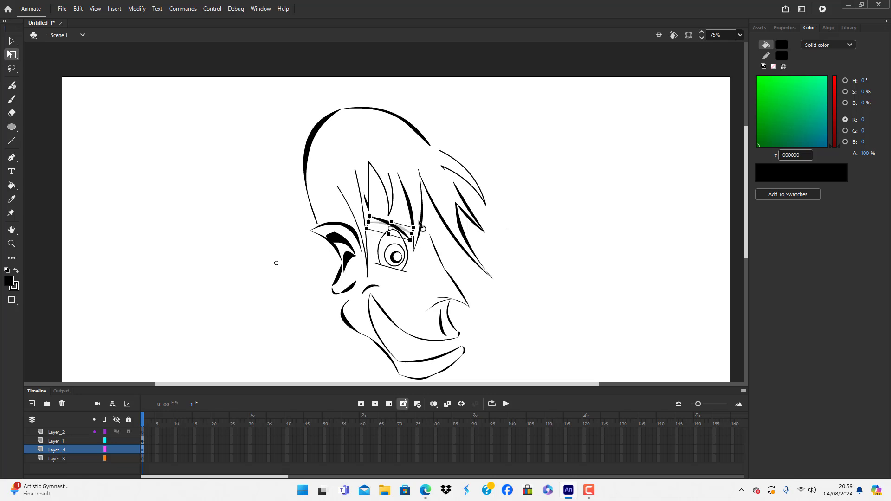
pyautogui.click(549, 334)
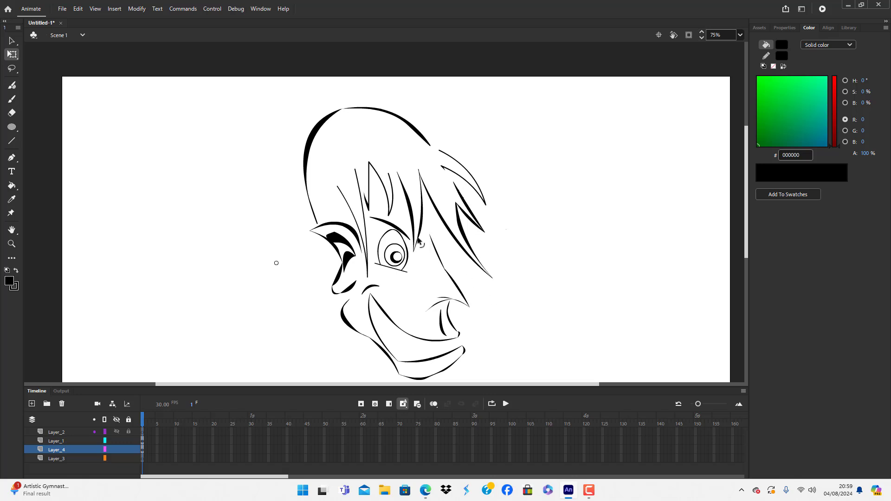
pyautogui.moveTo(394, 227); pyautogui.dragTo(387, 223)
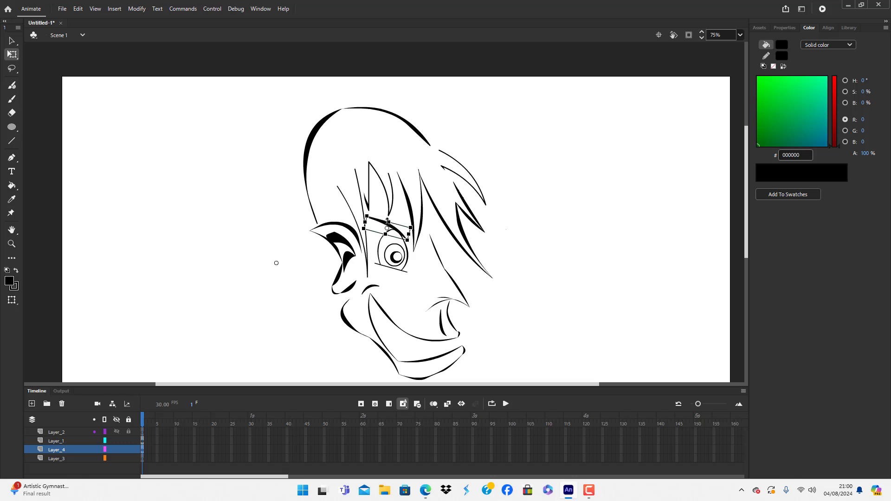
pyautogui.doubleClick(396, 233)
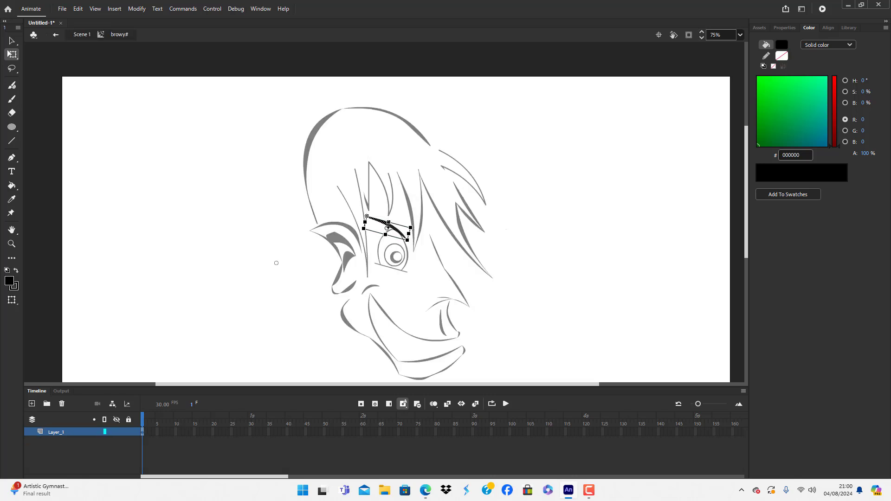
pyautogui.doubleClick(555, 265)
pyautogui.moveTo(394, 229); pyautogui.dragTo(461, 226)
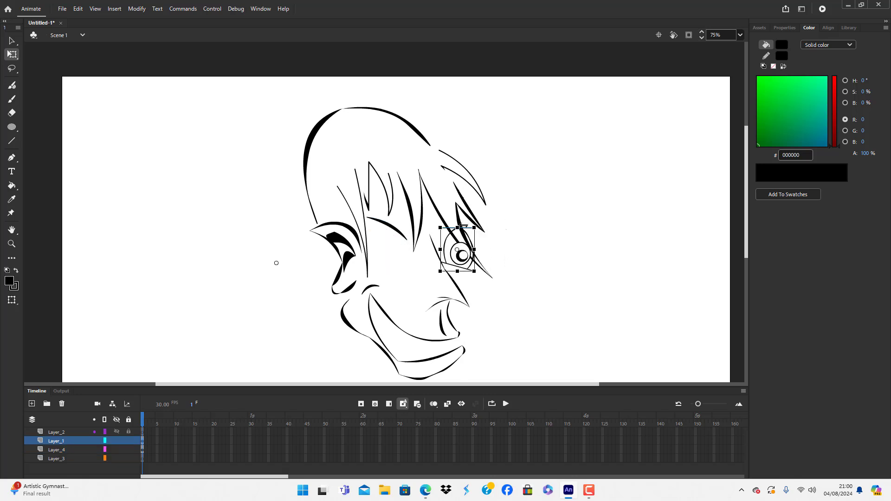
pyautogui.hotkey('ctrl', 'z')
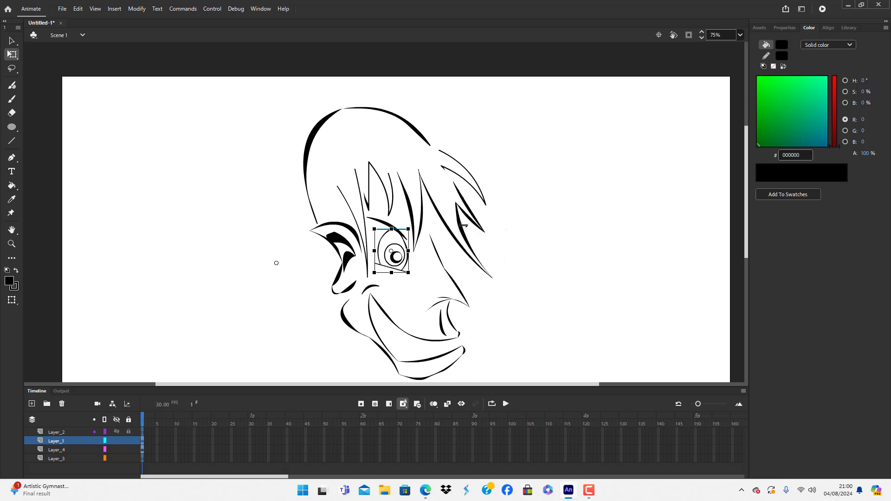
pyautogui.click(380, 221)
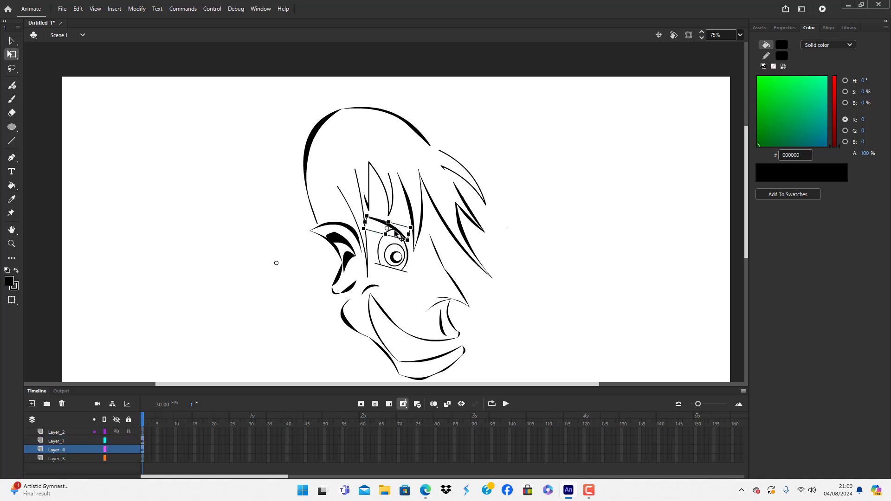
pyautogui.moveTo(401, 236); pyautogui.dragTo(557, 230)
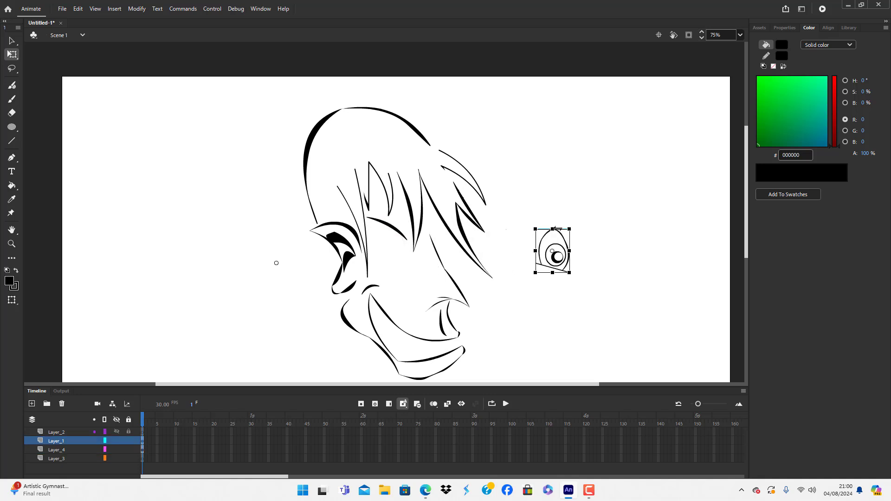
pyautogui.hotkey('ctrl', 'z')
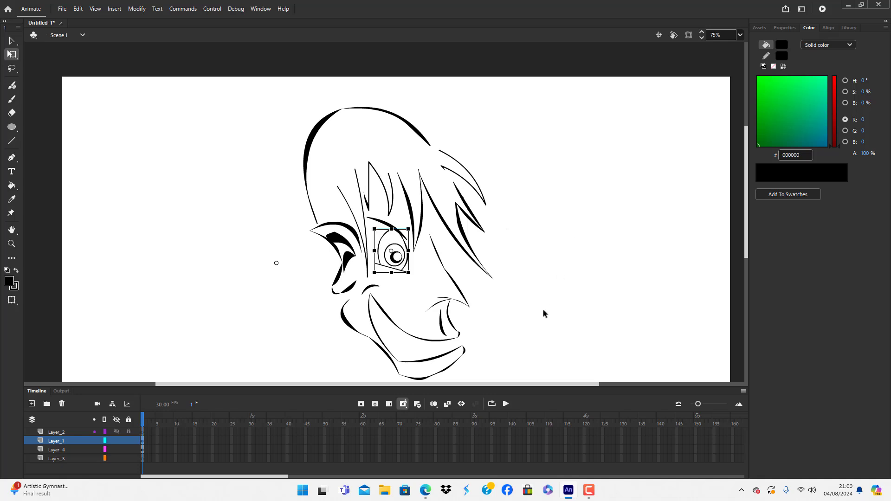
pyautogui.click(543, 310)
# Move the brow symbol off the face to the empty canvas area in front of the hair
pyautogui.click(381, 222)
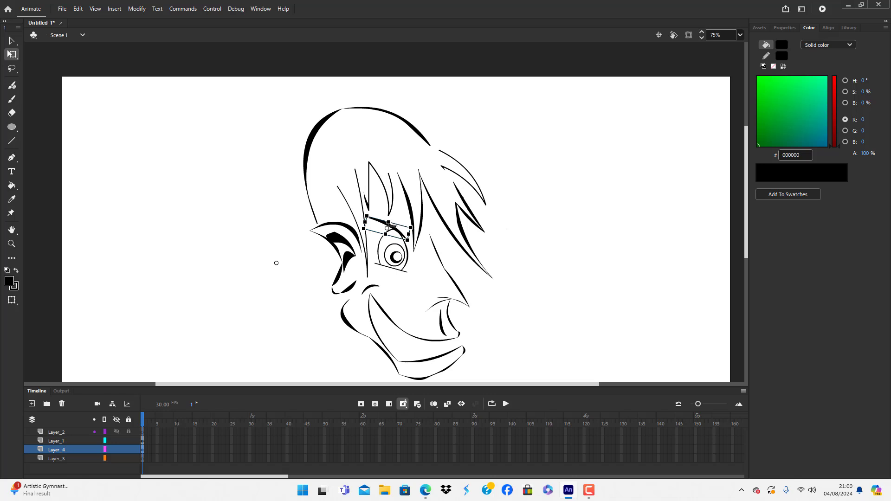
pyautogui.click(740, 34)
pyautogui.click(752, 115)
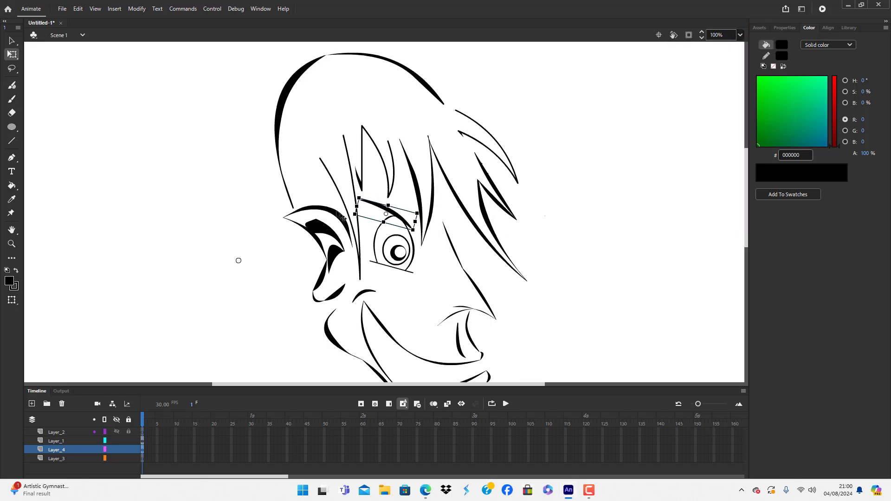
pyautogui.moveTo(392, 217)
pyautogui.mouseDown()
pyautogui.moveTo(561, 201)
pyautogui.moveTo(667, 158)
pyautogui.mouseUp()
# In the eye symbol, add a new layer and draw a filled black rectangle over the upper half of the eye
pyautogui.scroll(-3, 614, 221)
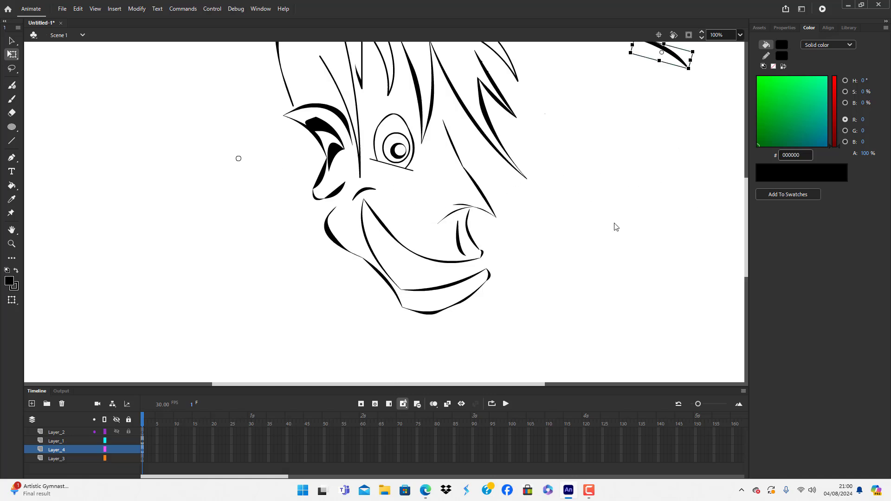
pyautogui.click(502, 238)
pyautogui.doubleClick(385, 165)
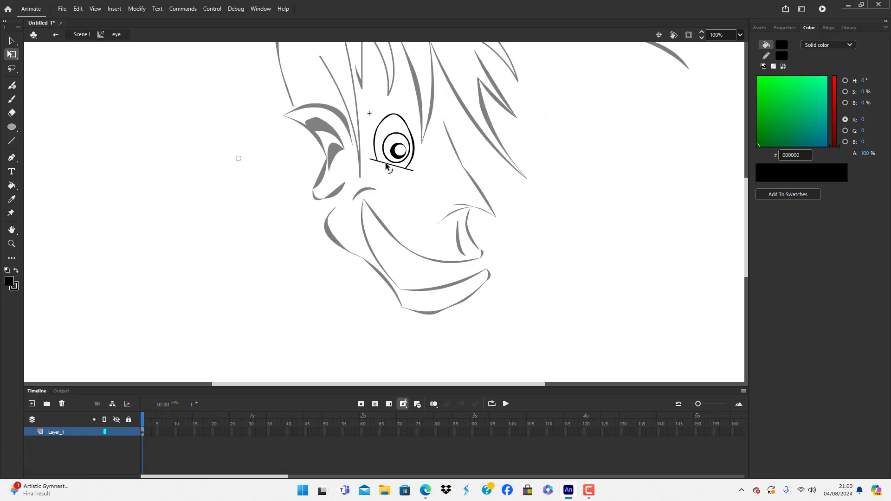
pyautogui.click(11, 127)
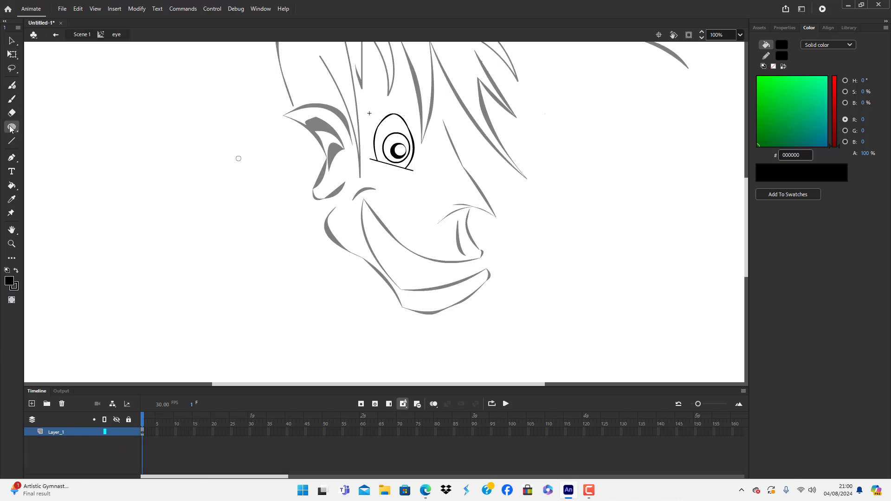
pyautogui.click(31, 403)
pyautogui.click(12, 127)
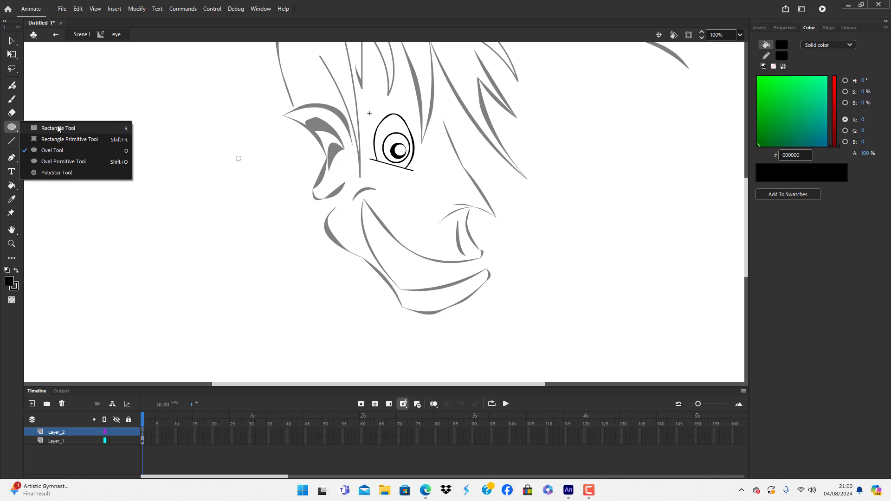
pyautogui.click(58, 128)
pyautogui.moveTo(373, 109); pyautogui.dragTo(415, 146)
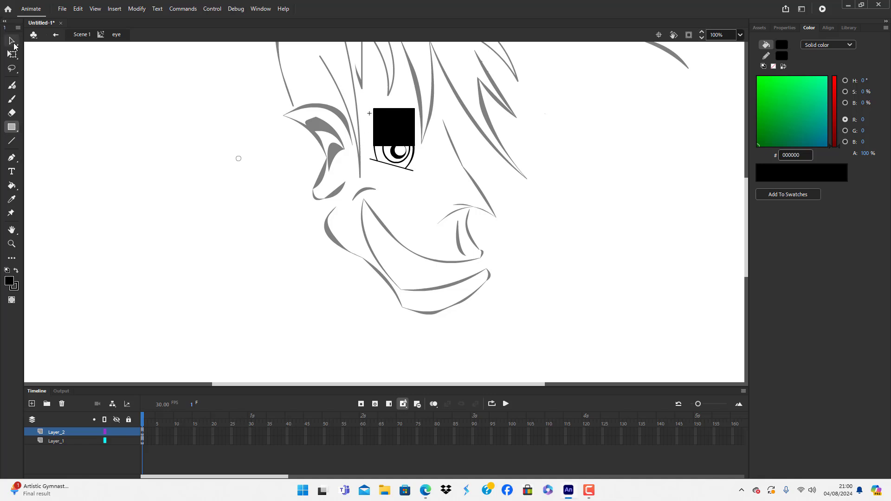
# Bend the rectangle into an eyelid with an arched upper edge and a curved lower edge slanting down toward the nose
pyautogui.click(12, 41)
pyautogui.moveTo(393, 109); pyautogui.dragTo(394, 97)
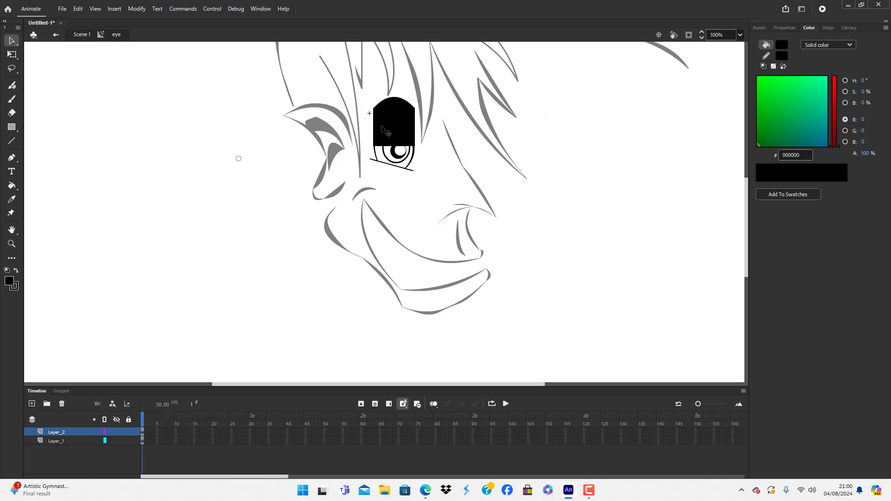
pyautogui.moveTo(370, 142); pyautogui.dragTo(422, 152)
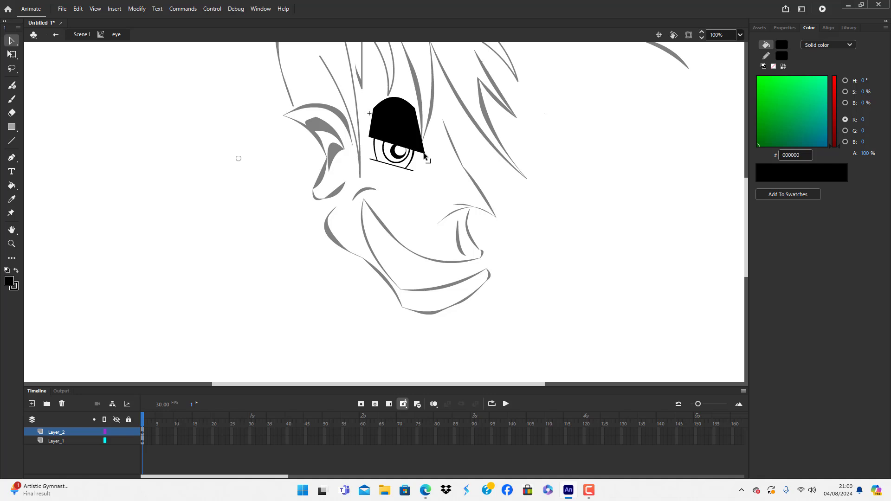
pyautogui.click(389, 152)
pyautogui.moveTo(389, 153)
pyautogui.mouseDown()
pyautogui.moveTo(389, 134)
pyautogui.moveTo(390, 142)
pyautogui.mouseUp()
pyautogui.click(442, 159)
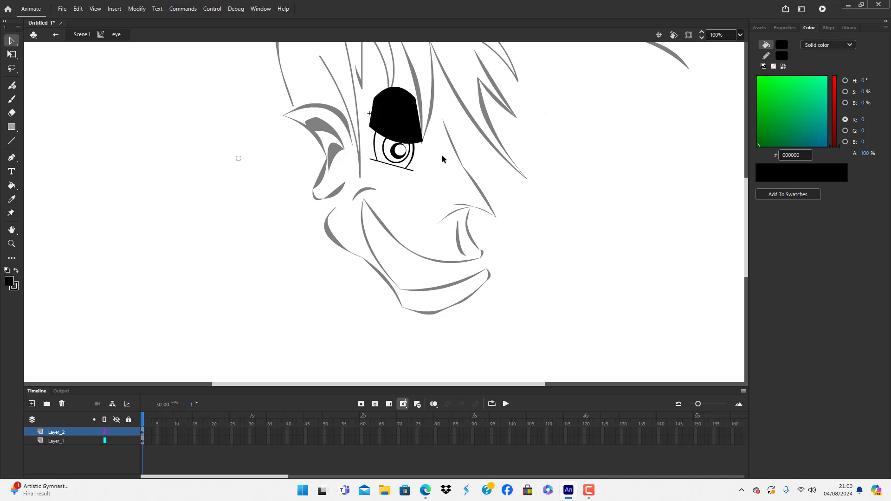
# Scale the eyelid shape down to about the eye's width and lower it over the upper part of the eye
pyautogui.click(408, 107)
pyautogui.press('q')
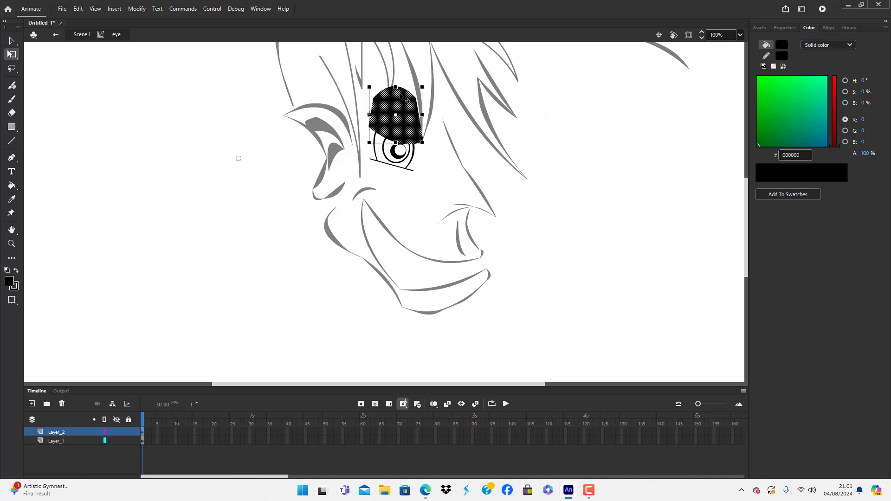
pyautogui.moveTo(422, 87); pyautogui.dragTo(423, 89)
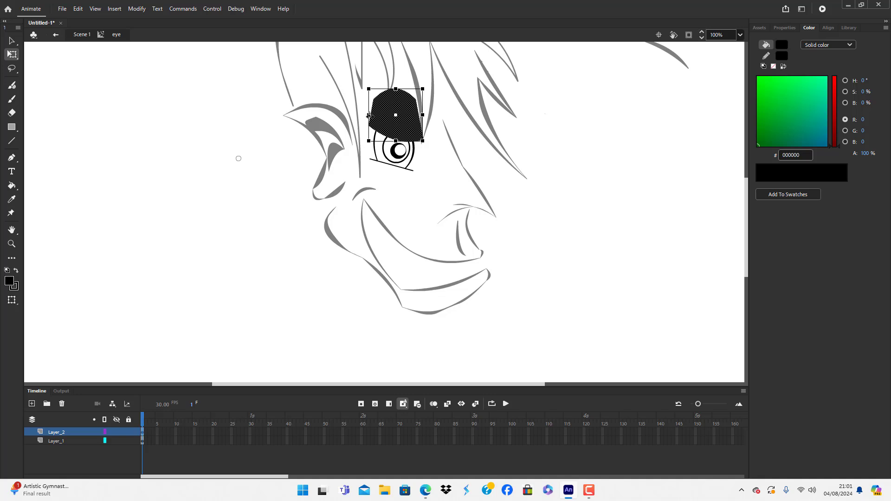
pyautogui.moveTo(369, 115); pyautogui.dragTo(400, 119)
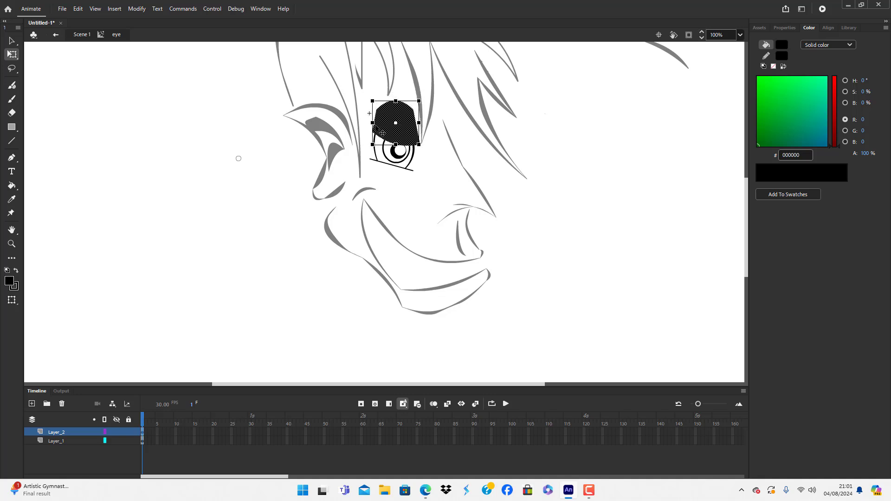
# Delete the eyelid's black fill, keeping only its outline
pyautogui.click(220, 161)
pyautogui.click(407, 128)
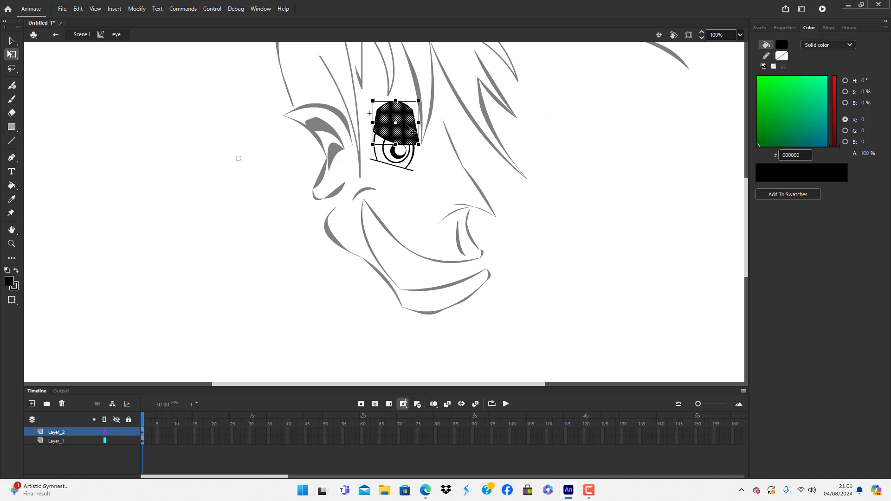
pyautogui.press('Delete')
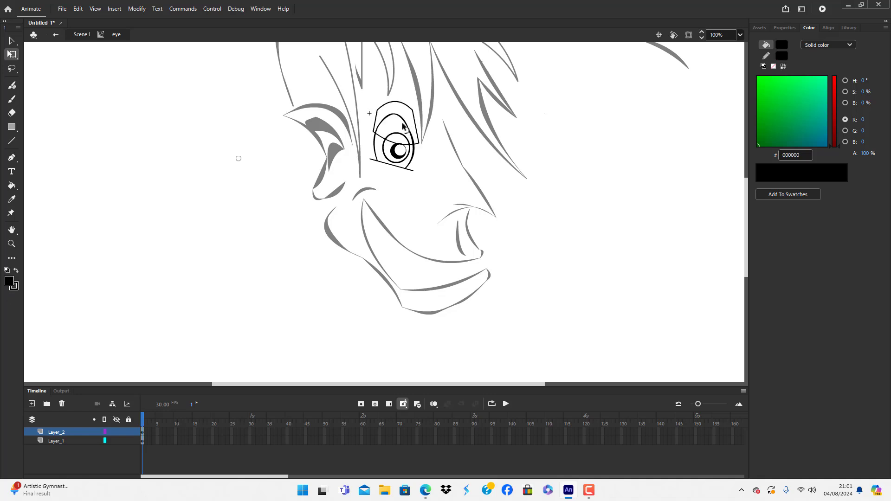
pyautogui.click(404, 125)
pyautogui.click(270, 173)
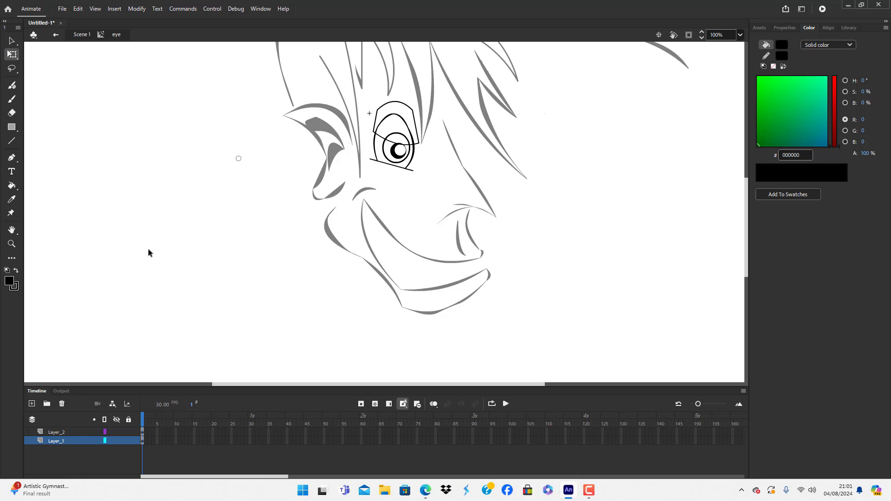
# Lock Layer_2, delete the eye outline inside the eyelid on Layer_1, and adjust the remaining front edge to meet the lid
pyautogui.click(128, 440)
pyautogui.click(128, 432)
pyautogui.moveTo(369, 101)
pyautogui.mouseDown()
pyautogui.moveTo(414, 117)
pyautogui.moveTo(427, 144)
pyautogui.moveTo(420, 135)
pyautogui.mouseUp()
pyautogui.press('Delete')
pyautogui.moveTo(412, 141); pyautogui.dragTo(414, 147)
pyautogui.click(398, 136)
pyautogui.press('Delete')
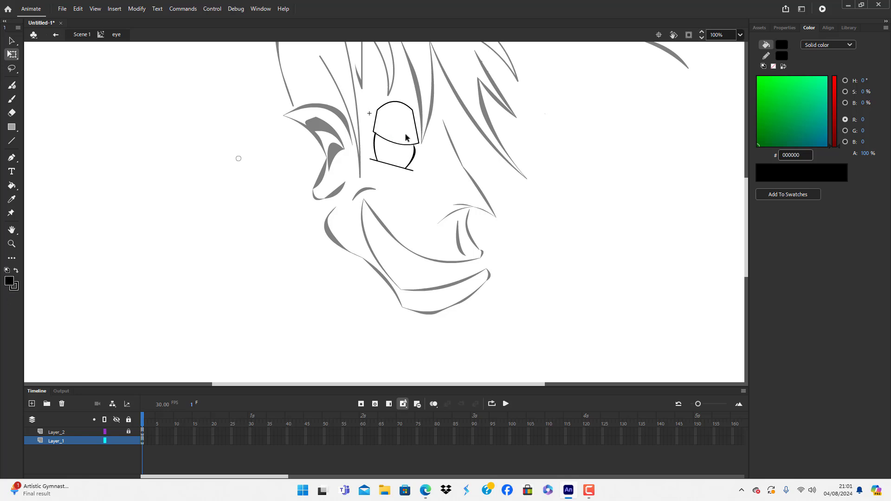
pyautogui.hotkey('ctrl', 'z')
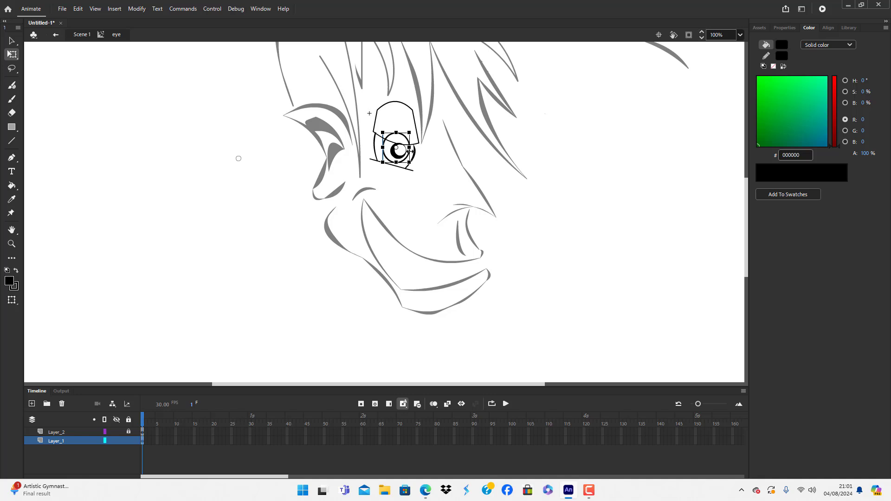
# Inside the pupil symbol, delete the part of the iris outline covered by the eyelid, and return to the main scene
pyautogui.doubleClick(400, 155)
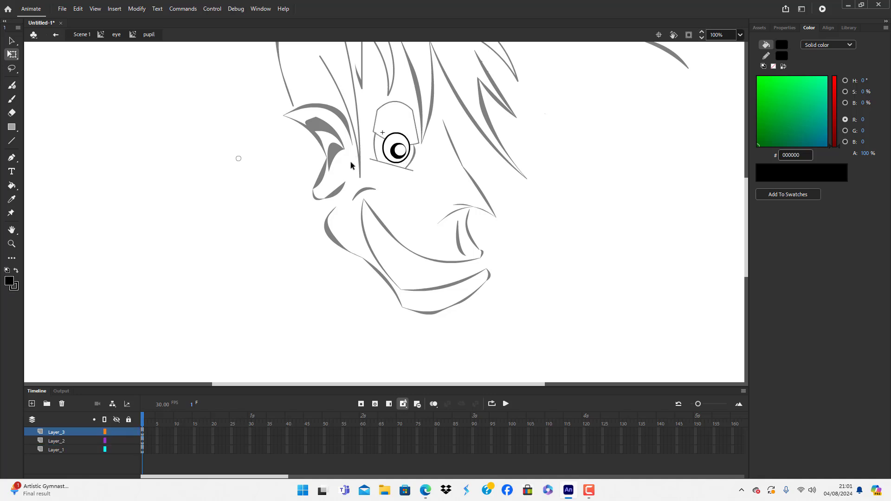
pyautogui.moveTo(383, 124); pyautogui.dragTo(416, 144)
pyautogui.press('Delete')
pyautogui.doubleClick(141, 146)
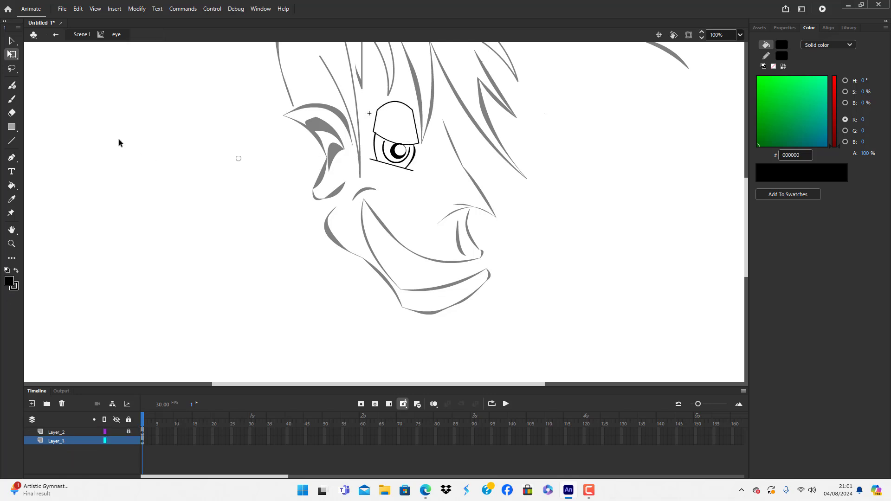
pyautogui.doubleClick(623, 147)
pyautogui.click(624, 147)
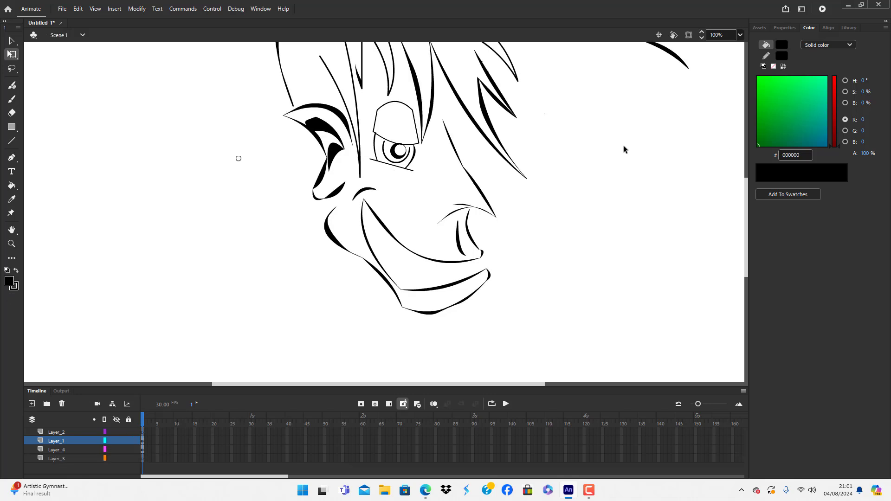
# Reopen the eye symbol, unlock Layer_2 and convert the eyelid outline's lines to fills
pyautogui.doubleClick(413, 127)
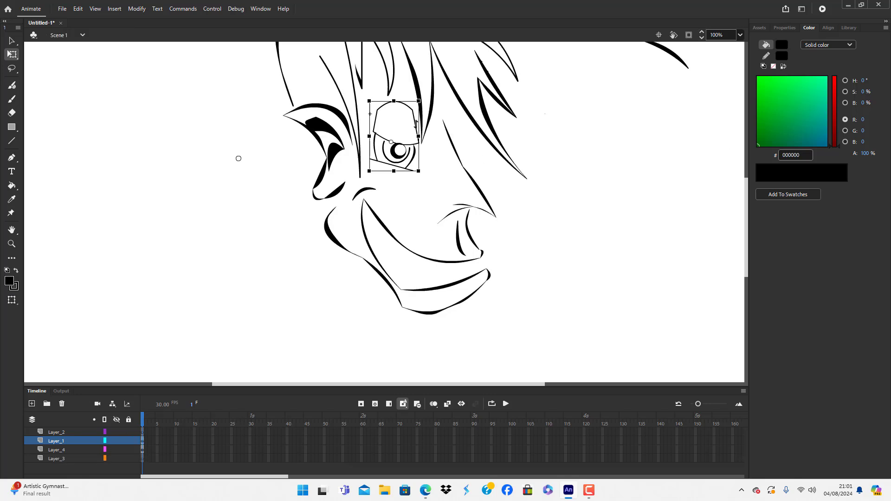
pyautogui.doubleClick(416, 127)
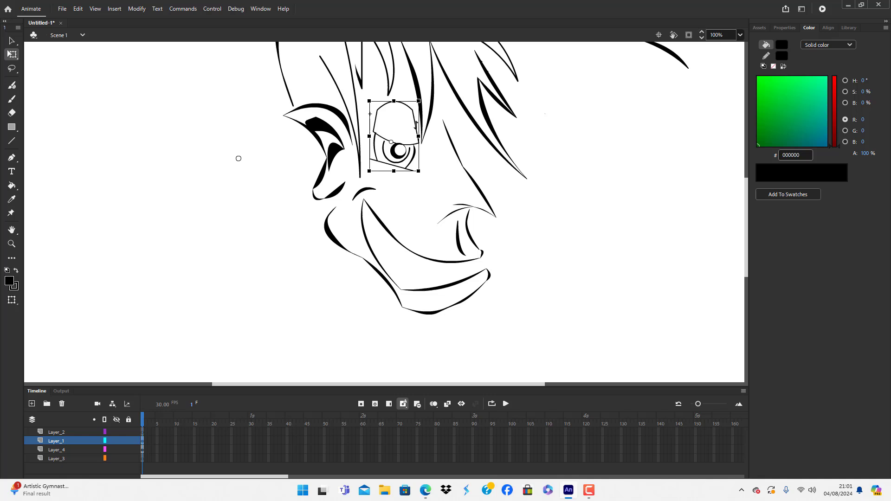
pyautogui.doubleClick(415, 127)
pyautogui.doubleClick(415, 127)
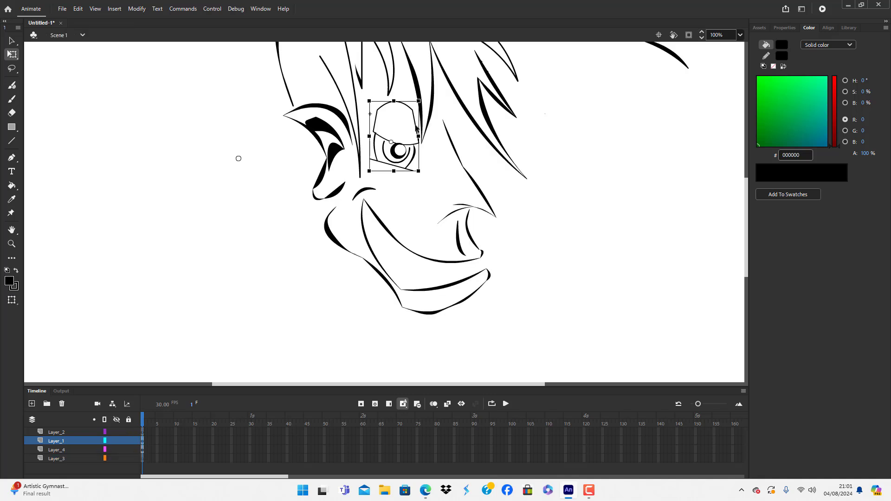
pyautogui.doubleClick(378, 128)
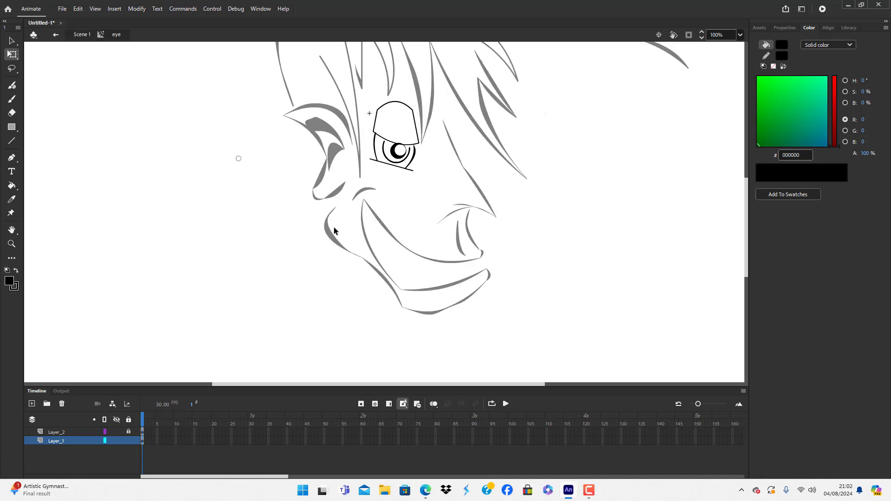
pyautogui.click(129, 431)
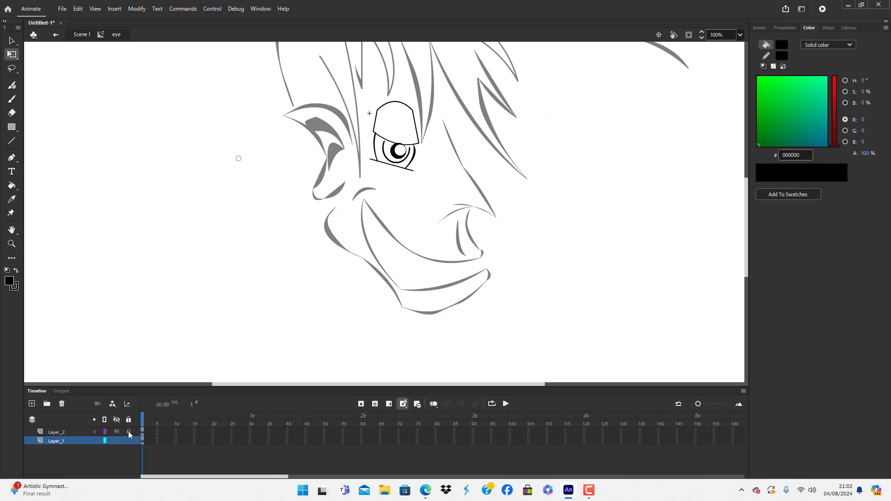
pyautogui.click(60, 433)
pyautogui.click(136, 8)
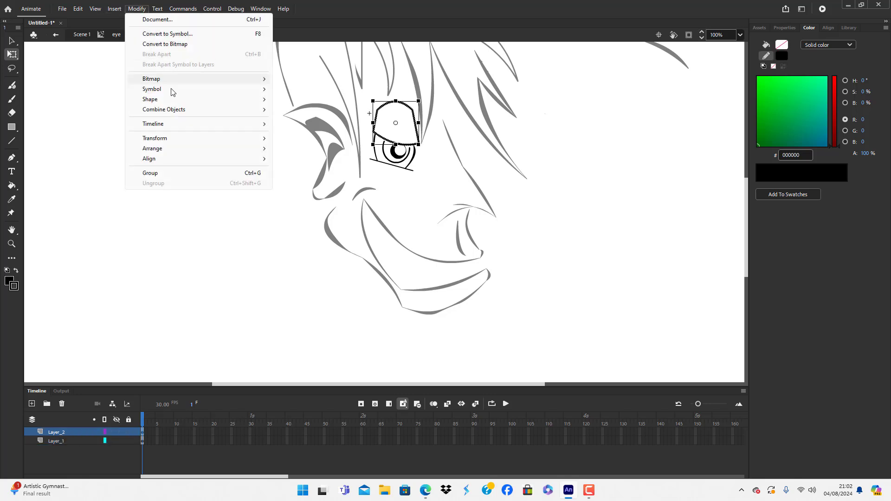
pyautogui.moveTo(181, 85)
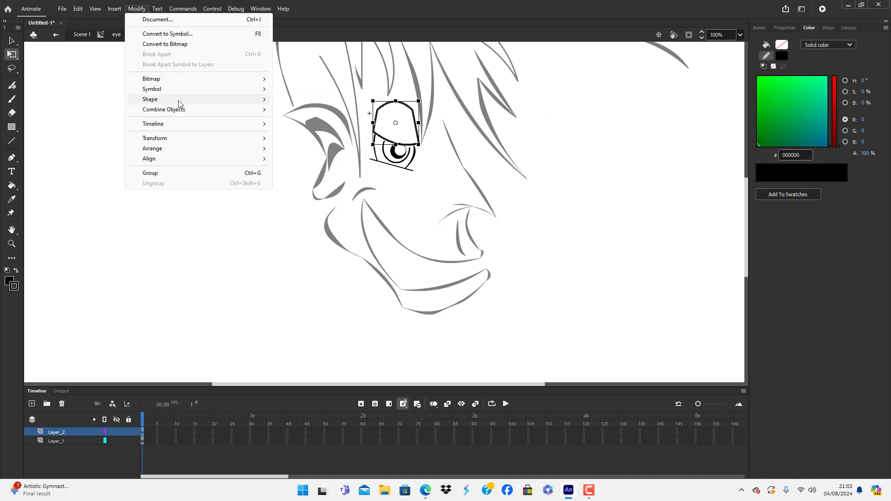
pyautogui.click(341, 153)
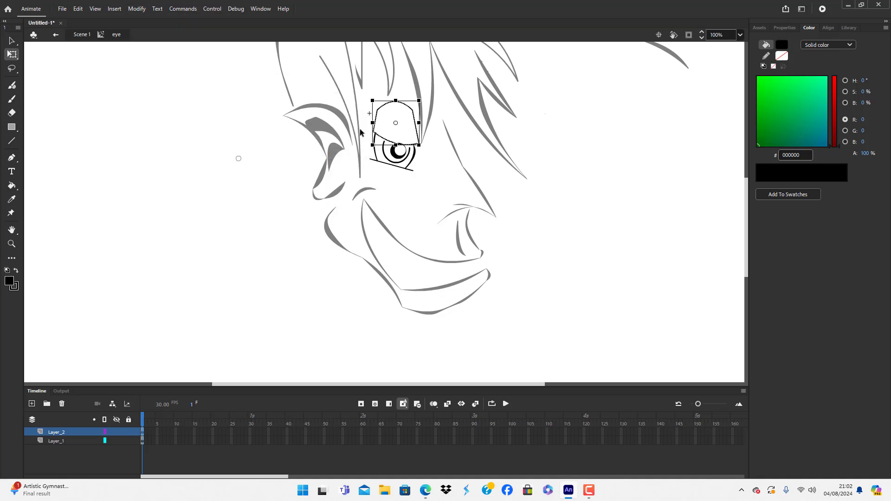
# Reshape the eyelid outline into tapered side strokes with an open top, and return to the main scene
pyautogui.click(379, 121)
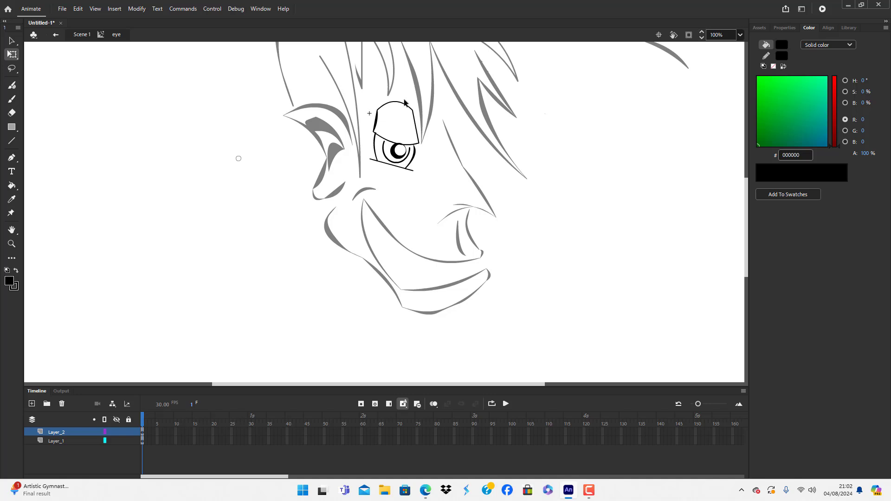
pyautogui.moveTo(404, 103); pyautogui.dragTo(412, 119)
pyautogui.moveTo(411, 130); pyautogui.dragTo(407, 145)
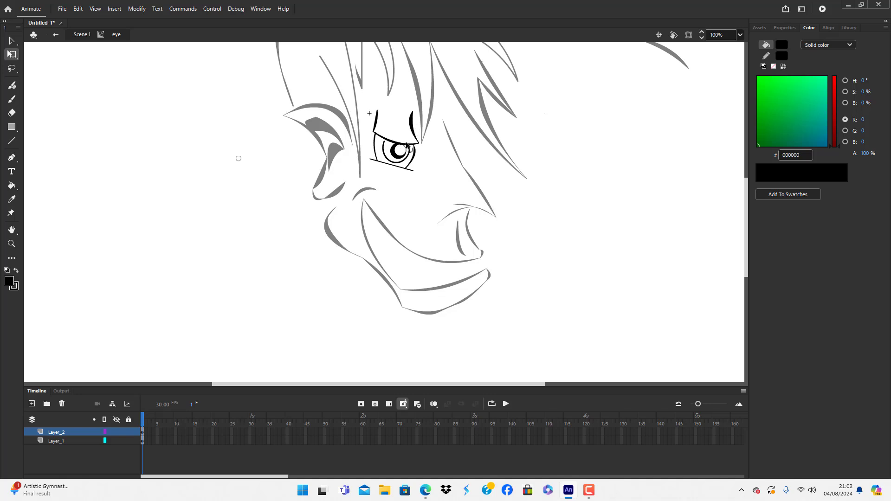
pyautogui.doubleClick(180, 253)
pyautogui.click(181, 254)
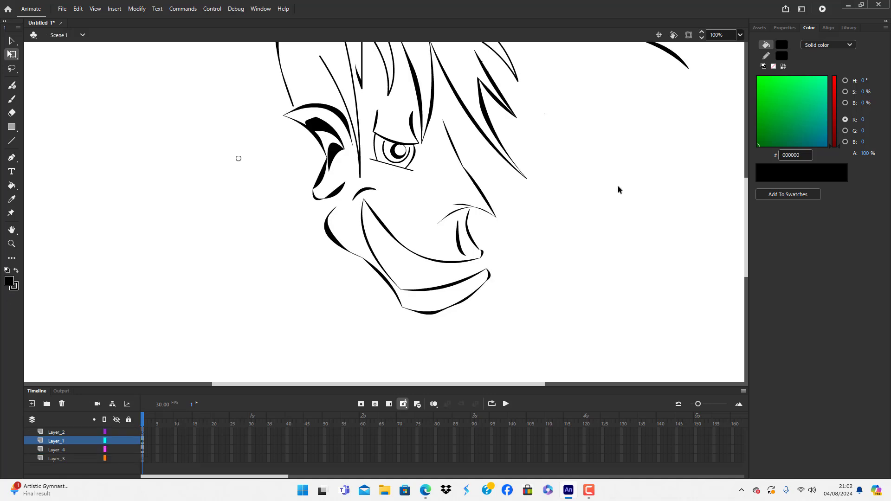
# Move the brow symbol from the empty canvas back onto the face just above the eyelid
pyautogui.click(740, 35)
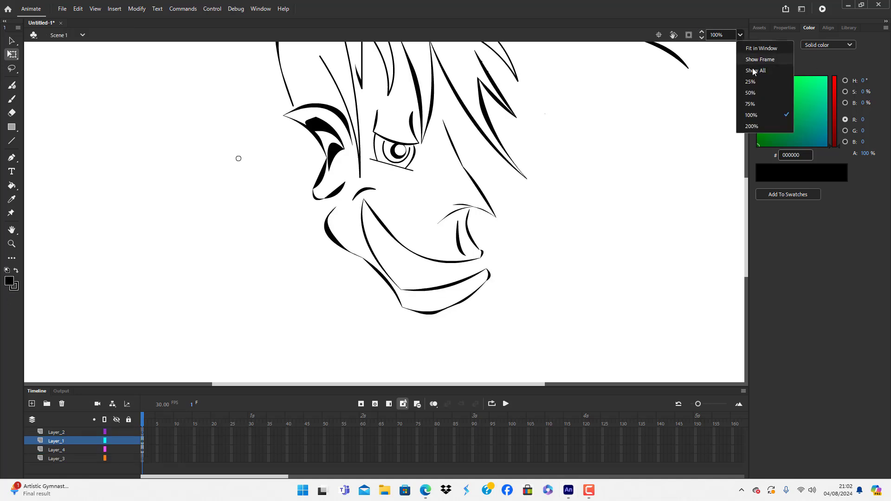
pyautogui.click(758, 92)
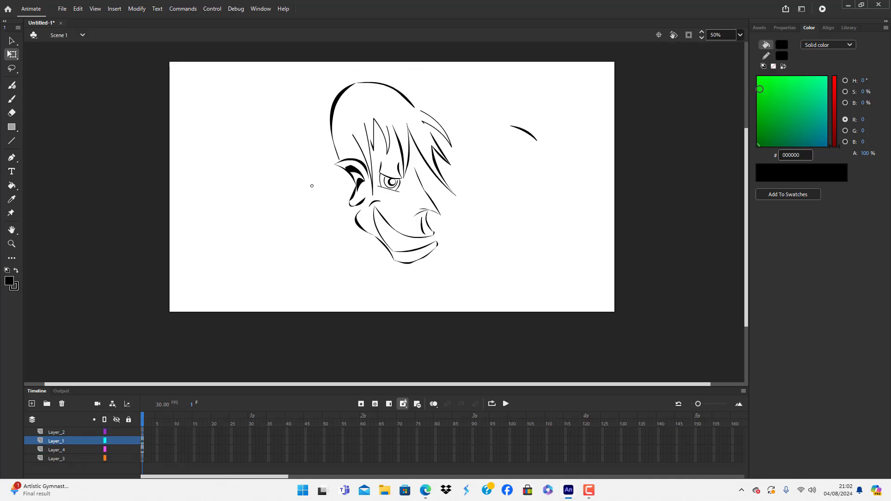
pyautogui.moveTo(530, 139)
pyautogui.mouseDown()
pyautogui.moveTo(443, 164)
pyautogui.moveTo(399, 160)
pyautogui.moveTo(397, 168)
pyautogui.mouseUp()
pyautogui.click(494, 238)
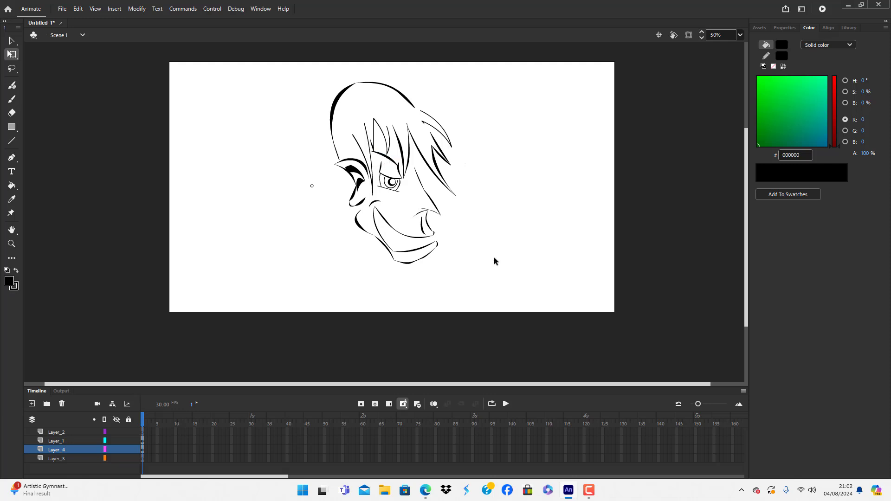
# Nudge the brow symbol slightly toward the front of the face and rotate it to sit nearly level above the eyelid
pyautogui.doubleClick(388, 158)
pyautogui.doubleClick(505, 216)
pyautogui.click(740, 34)
pyautogui.click(760, 112)
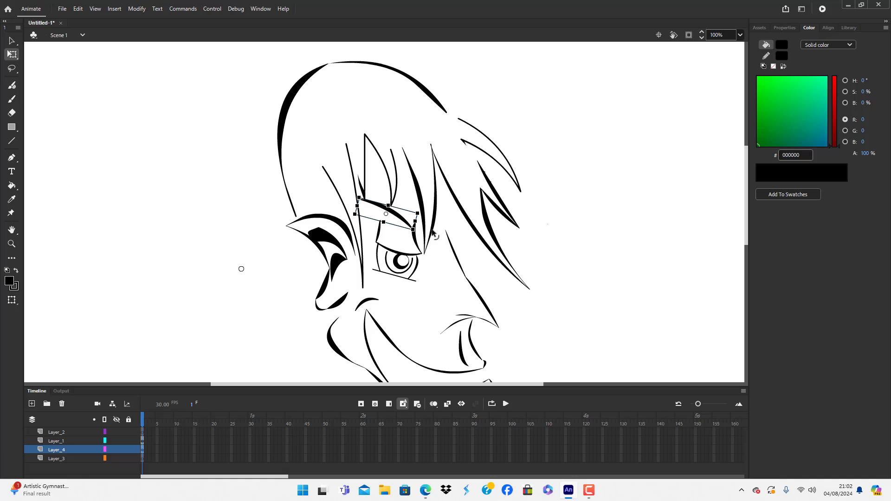
pyautogui.moveTo(418, 214); pyautogui.dragTo(416, 226)
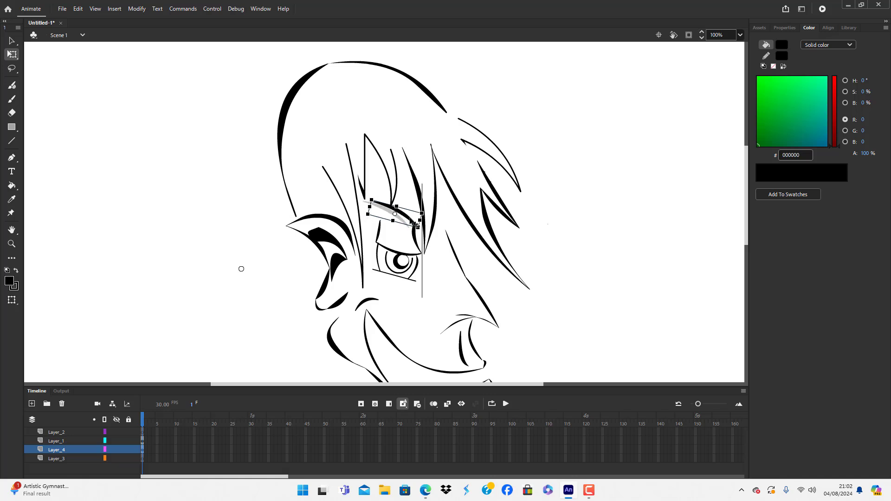
pyautogui.click(555, 296)
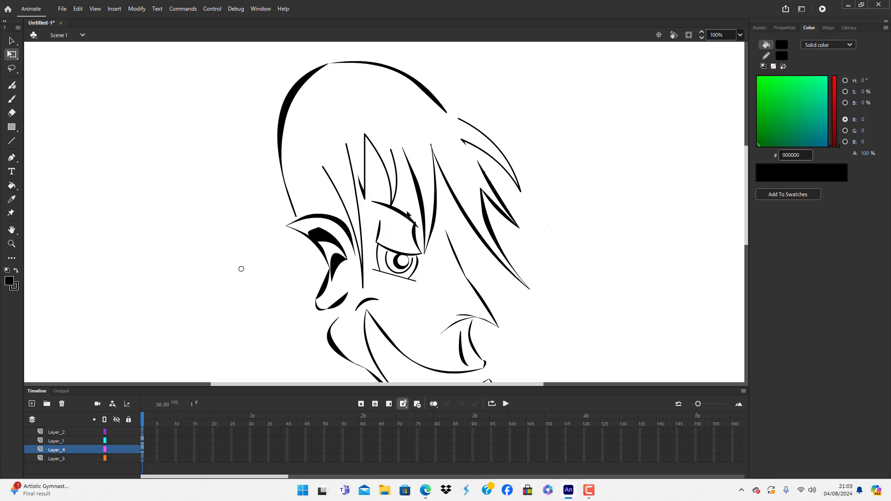
pyautogui.click(403, 215)
pyautogui.moveTo(429, 215); pyautogui.dragTo(428, 221)
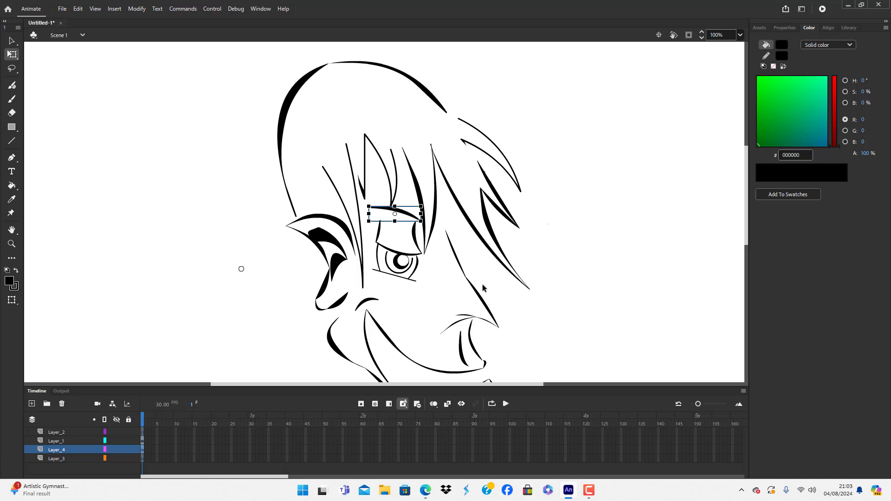
pyautogui.click(232, 263)
# Inside the eye symbol, bend the eye's rear side outline outward on Layer_1, and return to the main scene
pyautogui.scroll(-3, 582, 242)
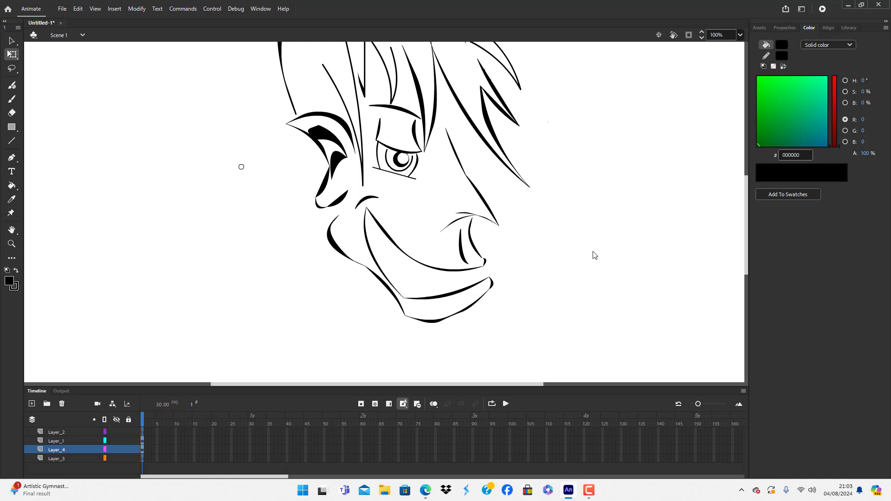
pyautogui.click(388, 172)
pyautogui.doubleClick(388, 173)
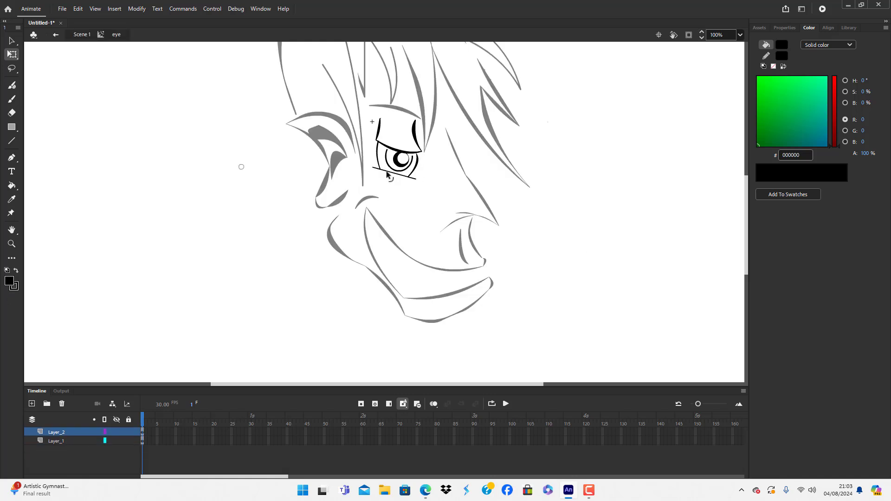
pyautogui.click(387, 174)
pyautogui.click(386, 188)
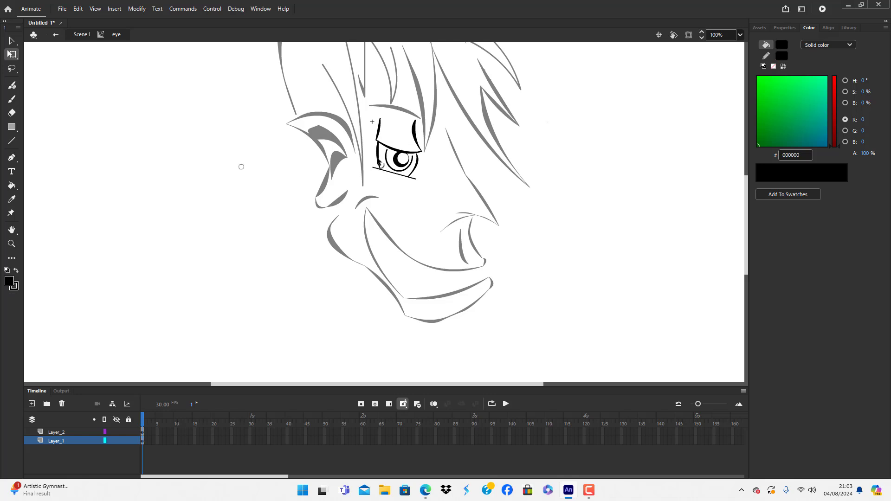
pyautogui.moveTo(376, 142); pyautogui.dragTo(379, 168)
pyautogui.hotkey('ctrl', 'z')
pyautogui.hotkey('ctrl', 'y')
pyautogui.moveTo(398, 177); pyautogui.dragTo(398, 181)
pyautogui.hotkey('ctrl', 'z')
pyautogui.doubleClick(588, 190)
pyautogui.click(588, 190)
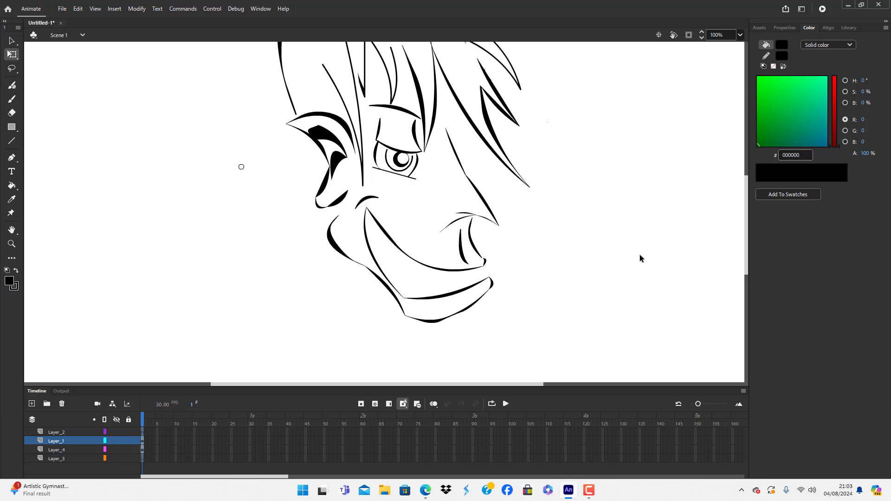
# Examine the whole head drawing at 75% and 50% zoom, from the skull down to the chin
pyautogui.scroll(4, 598, 246)
pyautogui.scroll(-4, 593, 244)
pyautogui.click(742, 35)
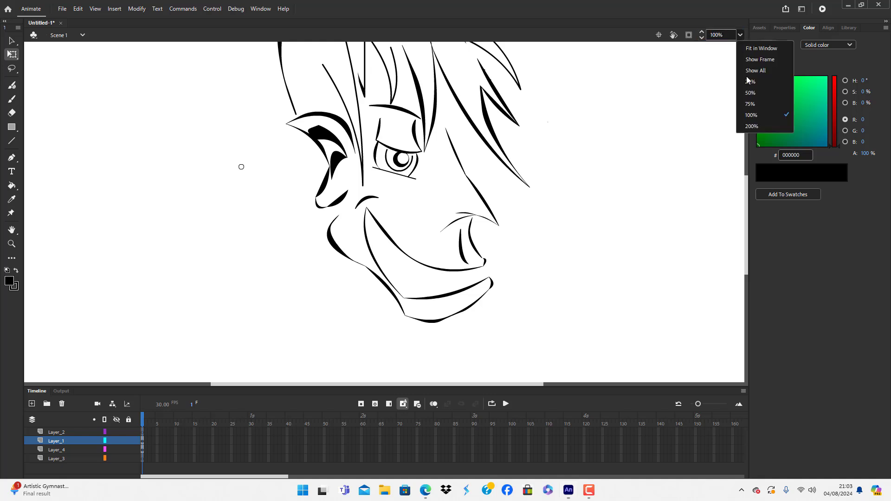
pyautogui.click(755, 106)
pyautogui.scroll(2, 570, 246)
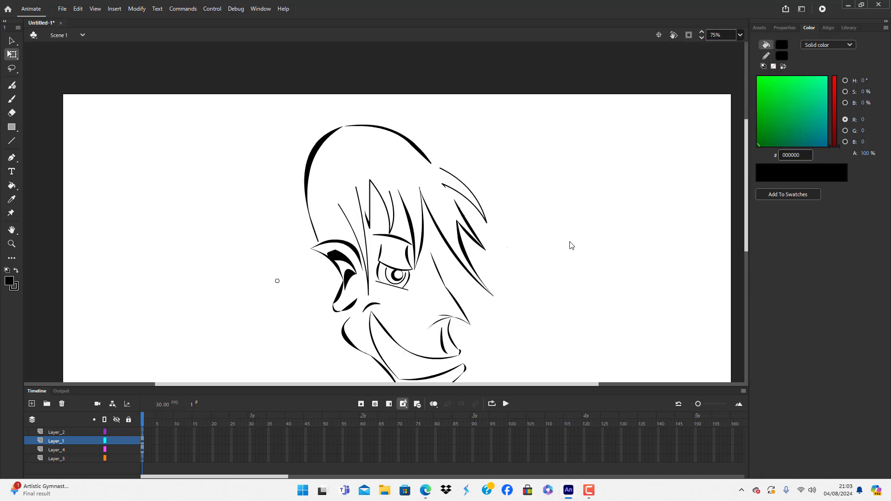
pyautogui.scroll(-2, 571, 244)
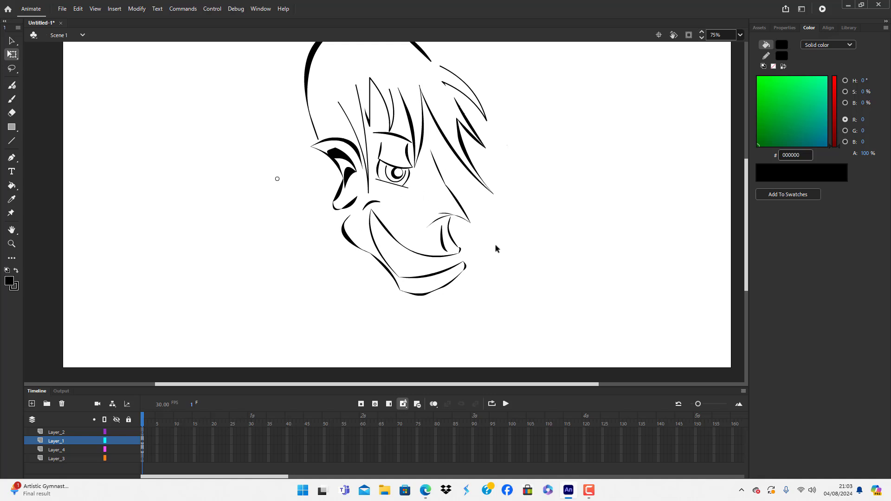
pyautogui.scroll(4, 535, 291)
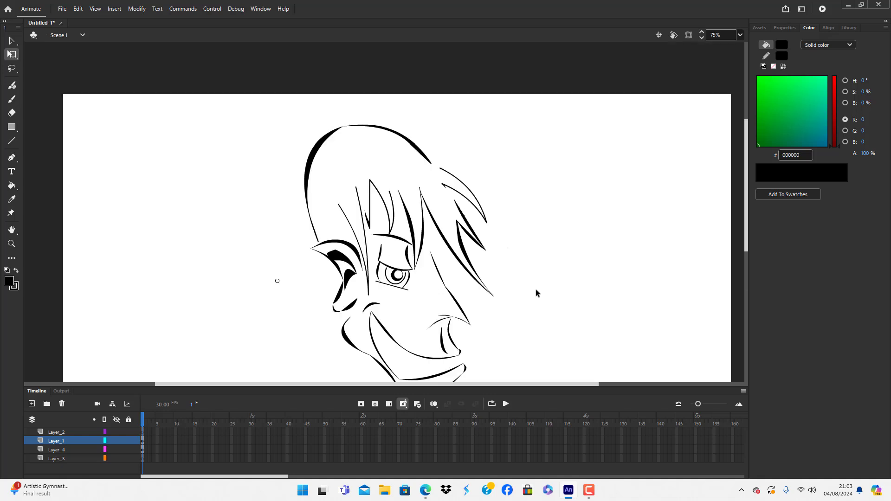
pyautogui.scroll(-3, 535, 290)
pyautogui.scroll(3, 535, 290)
pyautogui.scroll(-4, 535, 289)
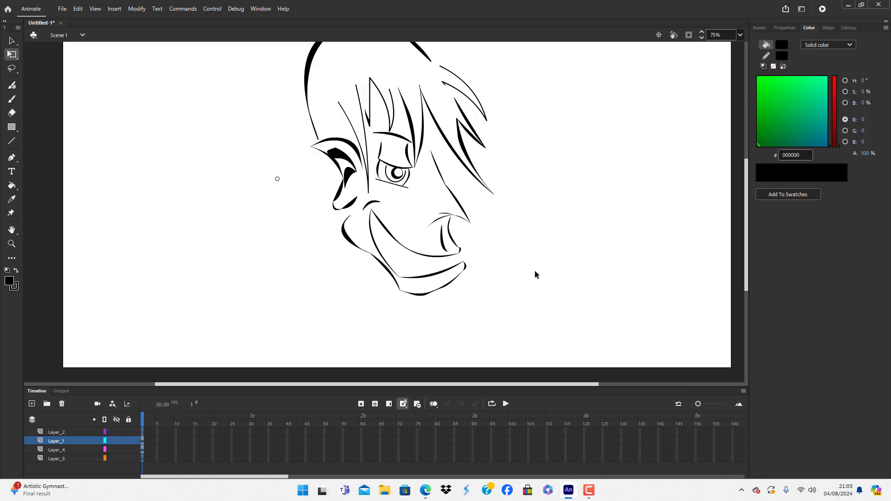
pyautogui.scroll(3, 550, 295)
pyautogui.scroll(-3, 550, 296)
pyautogui.scroll(3, 566, 297)
pyautogui.scroll(-3, 567, 297)
pyautogui.click(740, 34)
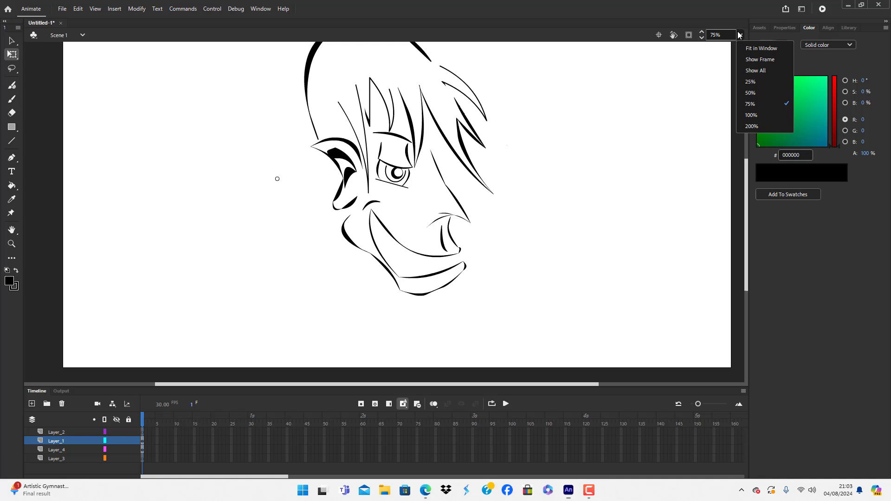
pyautogui.click(763, 89)
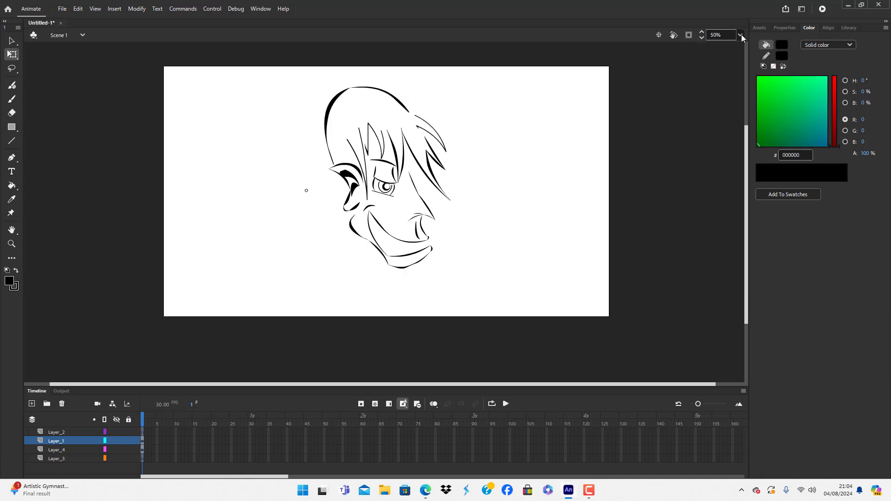
# Select everything on the stage to check which parts of the head are not yet symbols, and clear the selection
pyautogui.rightClick(472, 225)
pyautogui.click(508, 274)
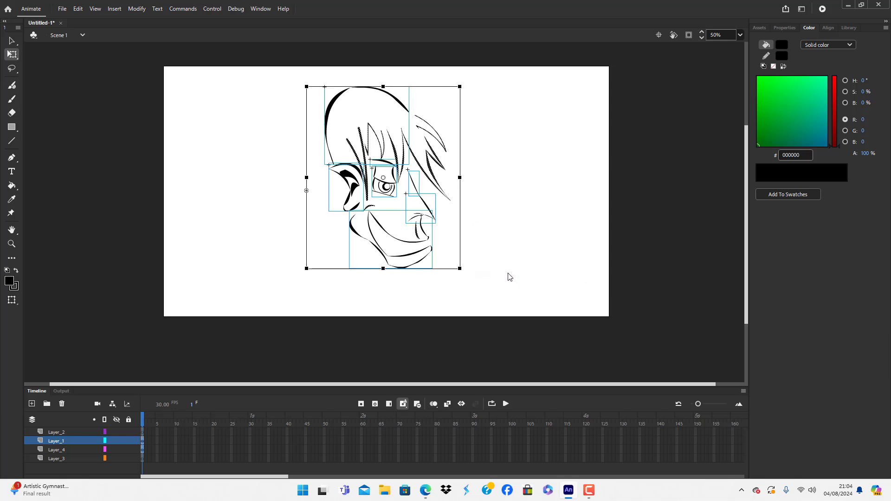
pyautogui.click(508, 276)
pyautogui.rightClick(507, 272)
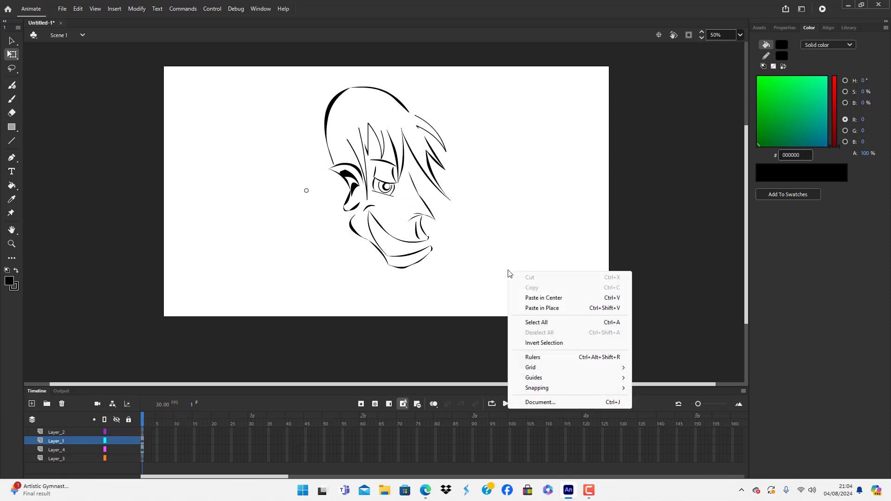
pyautogui.click(543, 320)
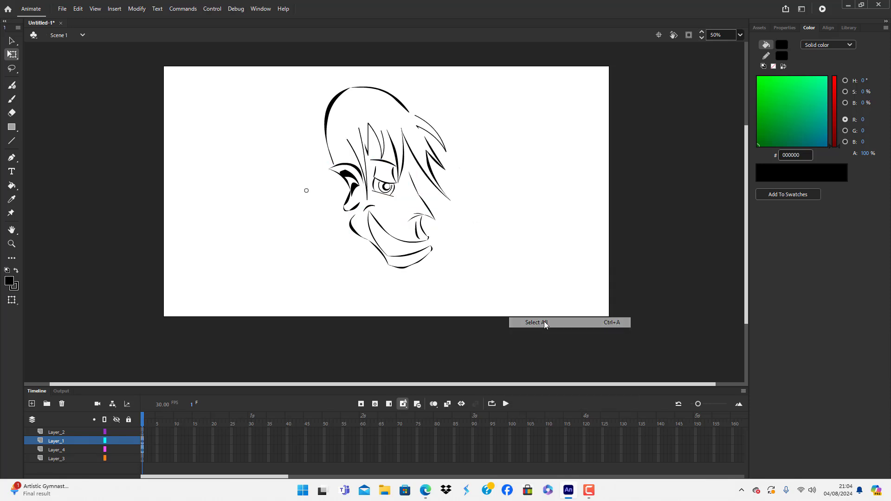
pyautogui.click(505, 166)
# Select all the loose hair strokes together and convert them to a movie clip symbol named "hair"
pyautogui.click(424, 172)
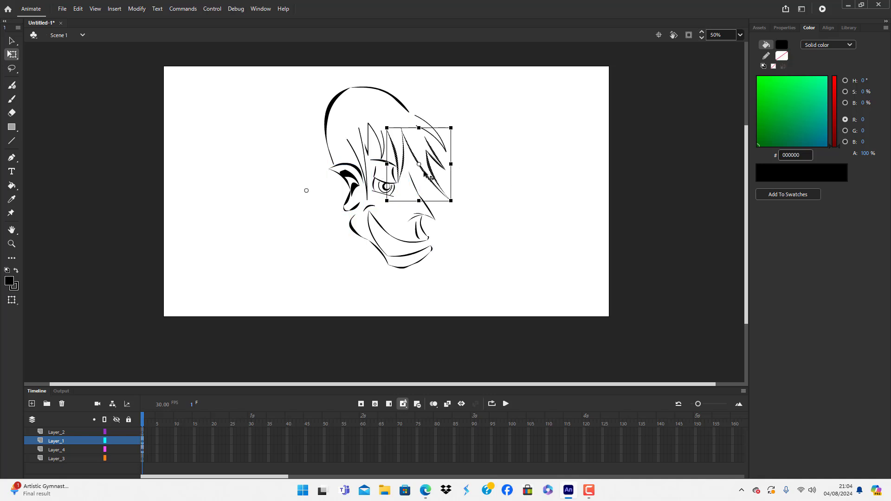
pyautogui.keyDown('shift'); pyautogui.click(434, 128); pyautogui.keyUp('shift')
pyautogui.keyDown('shift'); pyautogui.click(374, 140); pyautogui.keyUp('shift')
pyautogui.keyDown('shift'); pyautogui.click(355, 153); pyautogui.keyUp('shift')
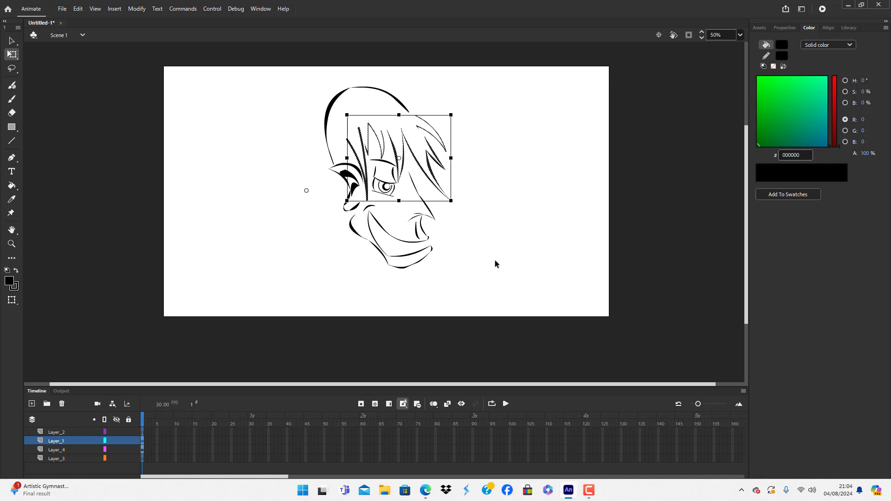
pyautogui.press('F8')
pyautogui.write('hair')
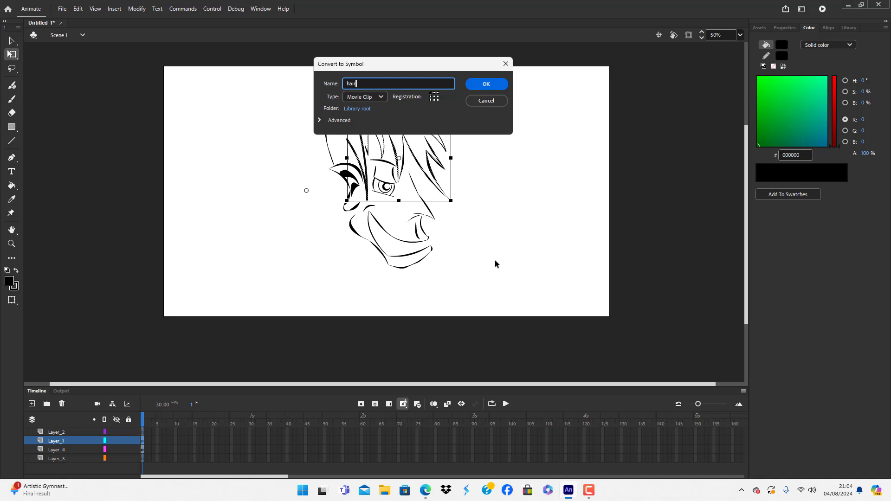
pyautogui.press('Return')
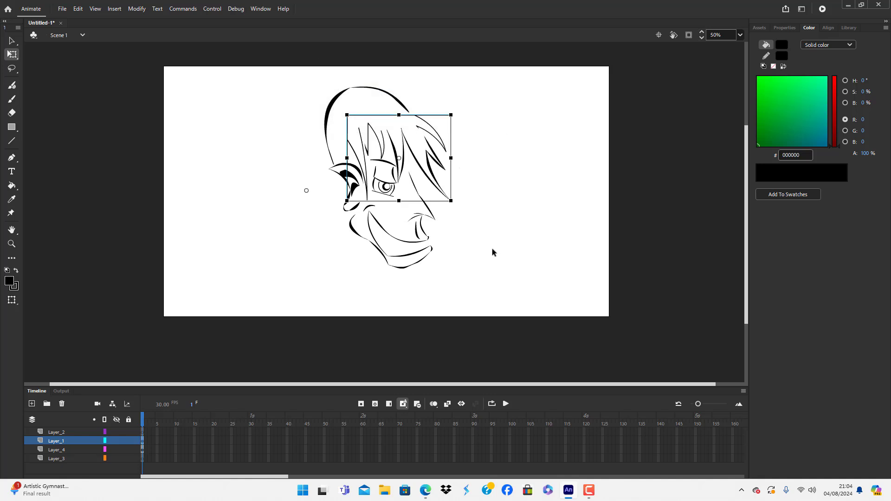
pyautogui.click(492, 248)
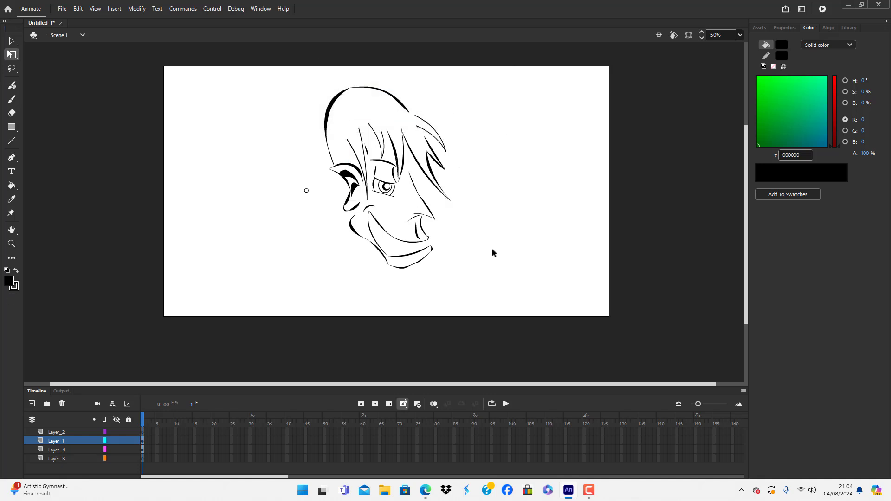
# Check that the hair selects as one symbol, and select everything to look for remaining loose strokes
pyautogui.click(412, 152)
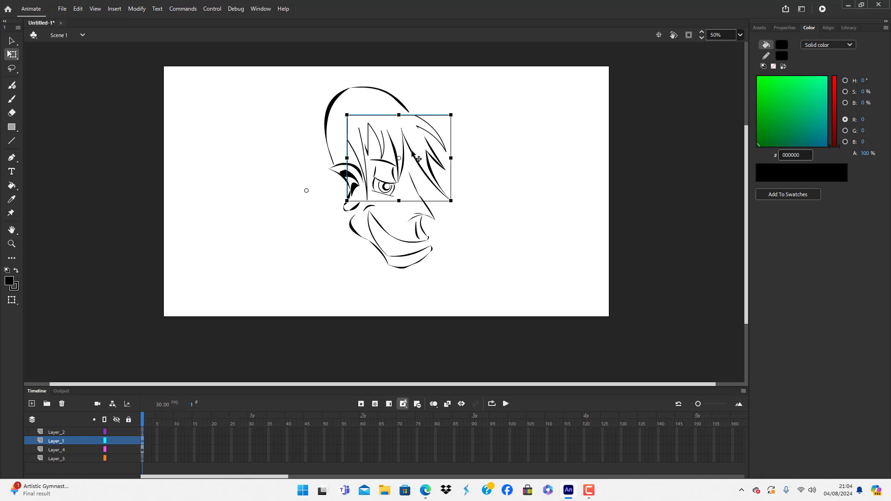
pyautogui.click(327, 147)
pyautogui.click(323, 220)
pyautogui.rightClick(323, 220)
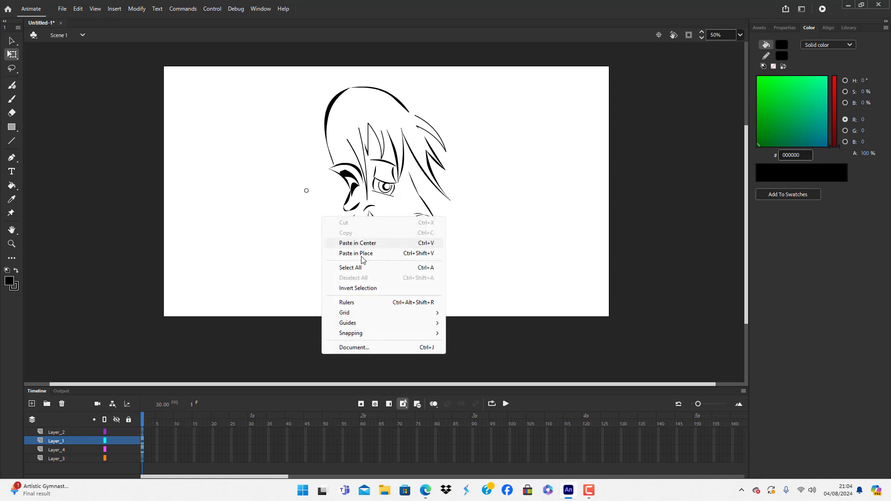
pyautogui.click(360, 264)
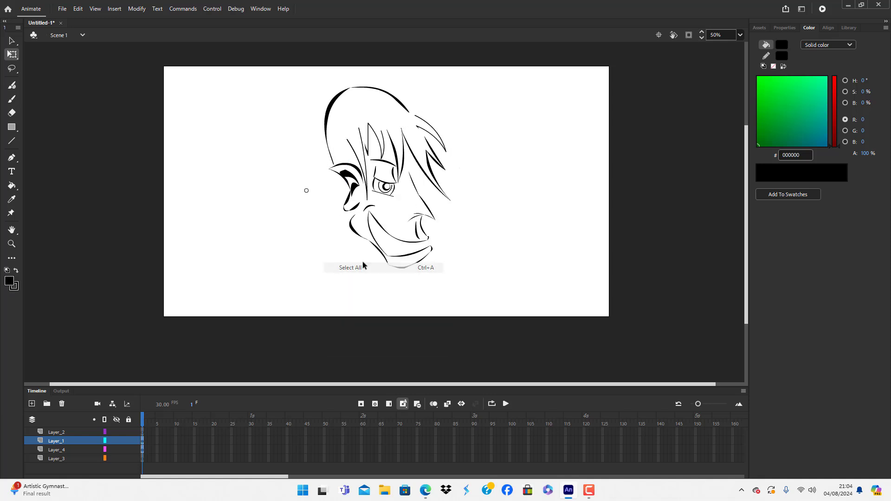
pyautogui.click(513, 242)
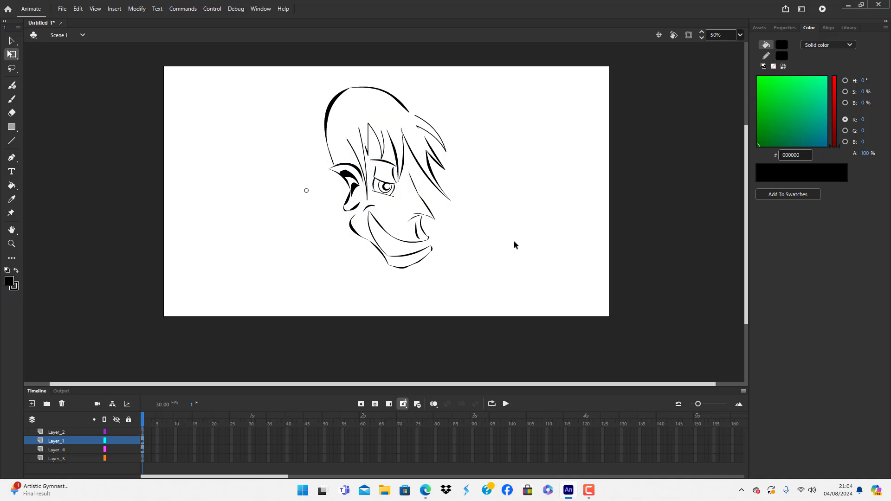
# Convert the short loose stroke between the nose and mouth to a movie clip symbol named "detail lip"
pyautogui.click(419, 232)
pyautogui.press('F8')
pyautogui.press('BackSpace')
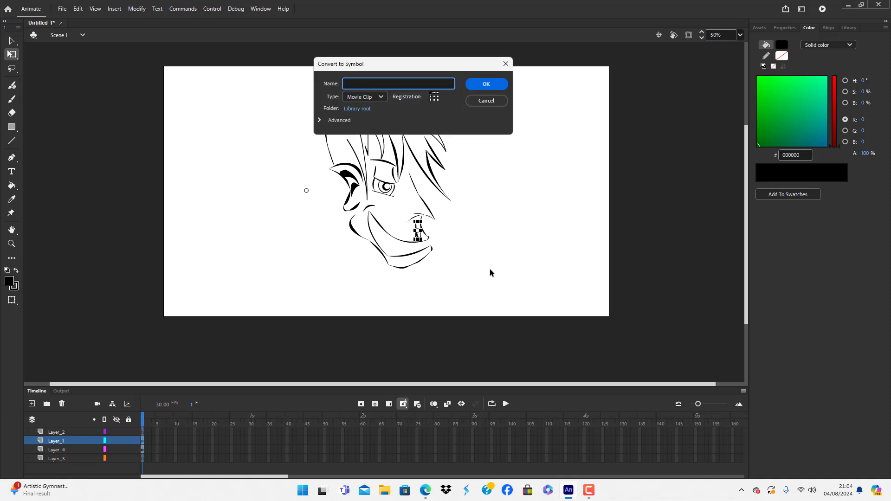
pyautogui.write('detail lip')
pyautogui.press('Return')
pyautogui.click(474, 260)
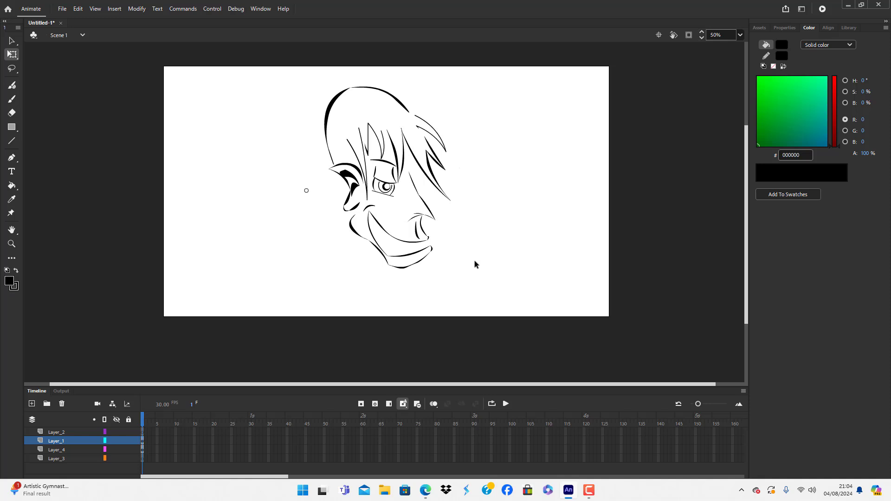
# Convert the small cheek arc above the smile's rear corner to a movie clip symbol named "face detail"
pyautogui.click(369, 211)
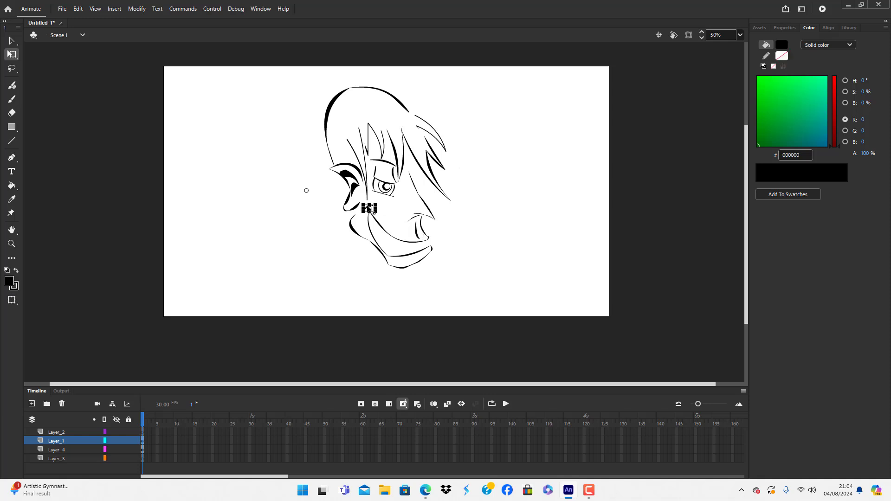
pyautogui.press('F8')
pyautogui.press('BackSpace')
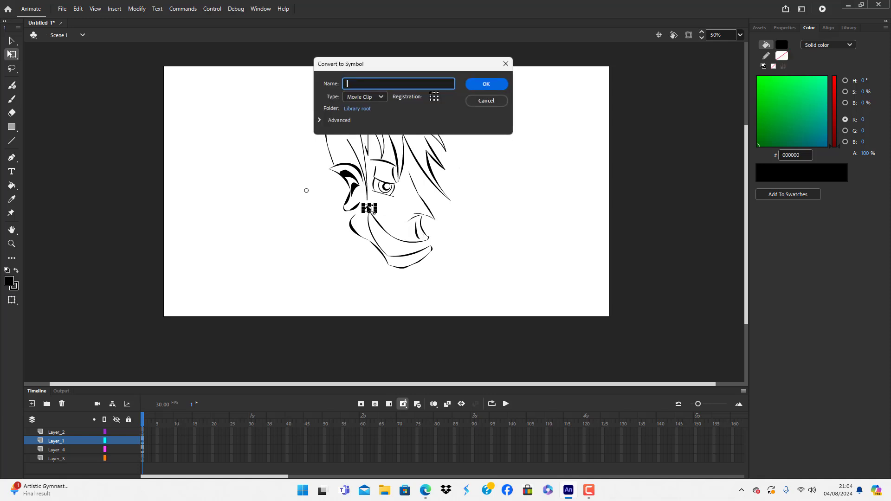
pyautogui.write('face detail')
pyautogui.press('Return')
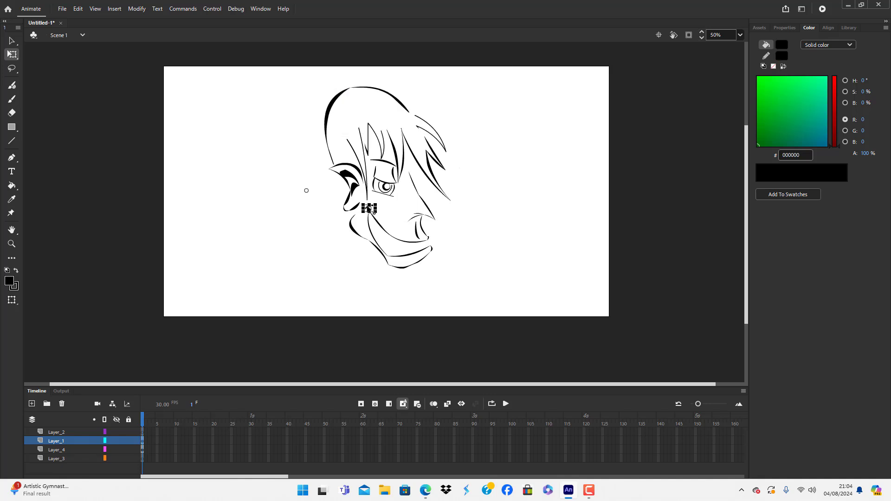
pyautogui.click(483, 245)
# Select all parts of the head and combine them into one movie clip symbol named "whole head cartoon 1"
pyautogui.rightClick(477, 254)
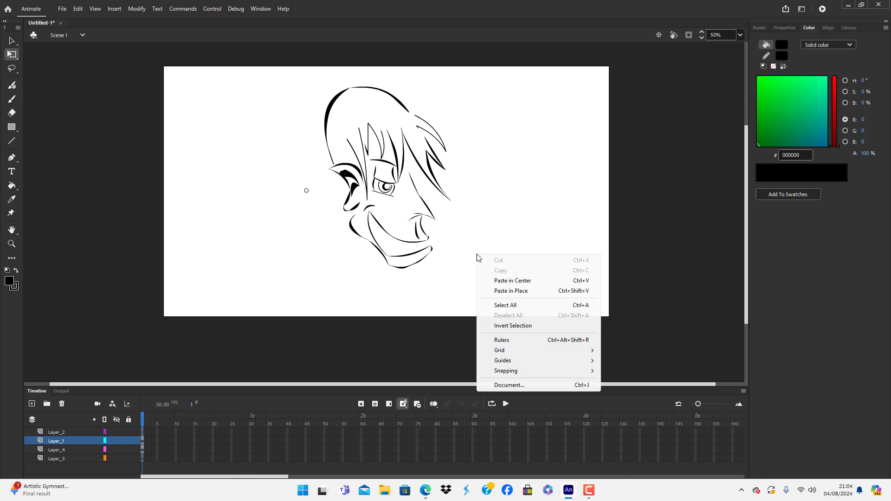
pyautogui.click(512, 306)
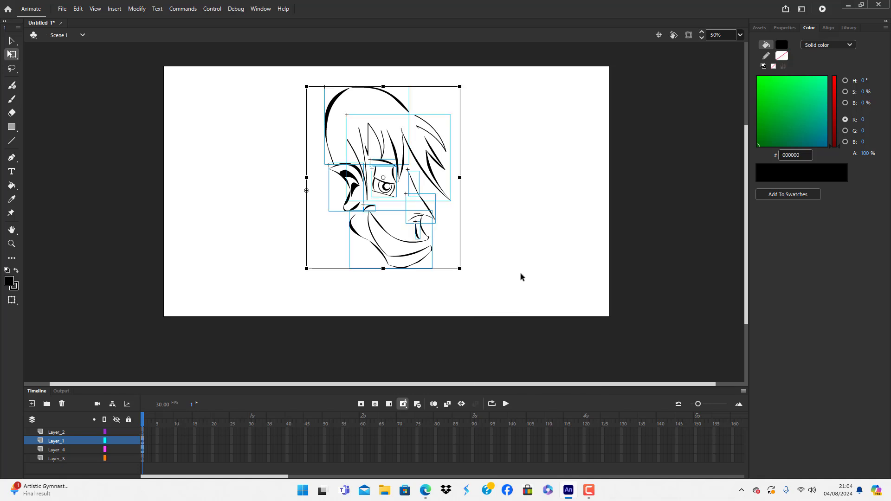
pyautogui.press('F8')
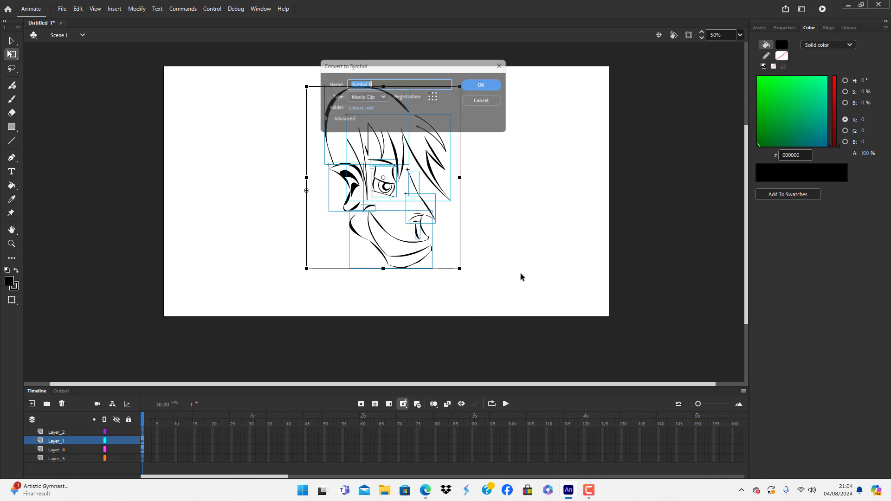
pyautogui.write('whole he')
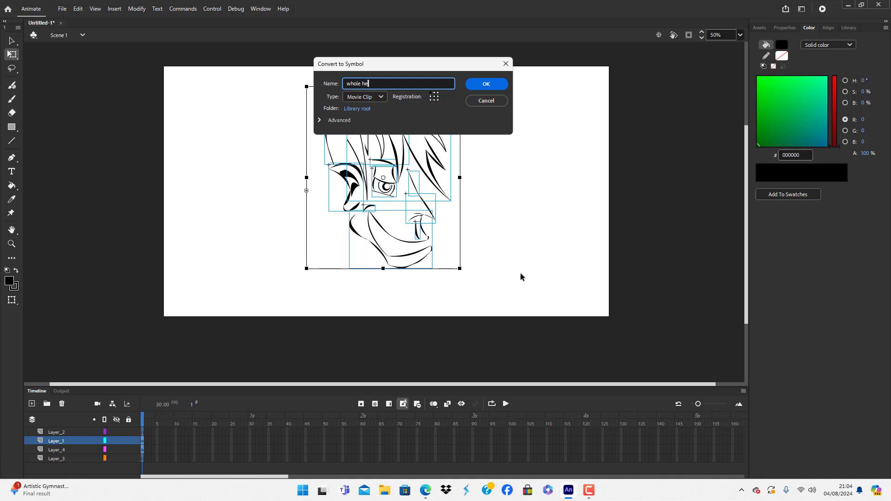
pyautogui.write('ad cartoon 1')
pyautogui.press('Return')
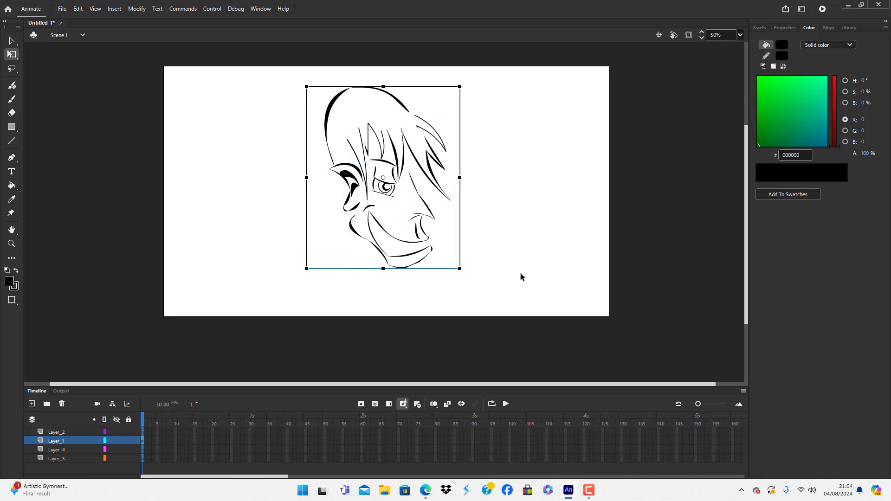
pyautogui.click(520, 259)
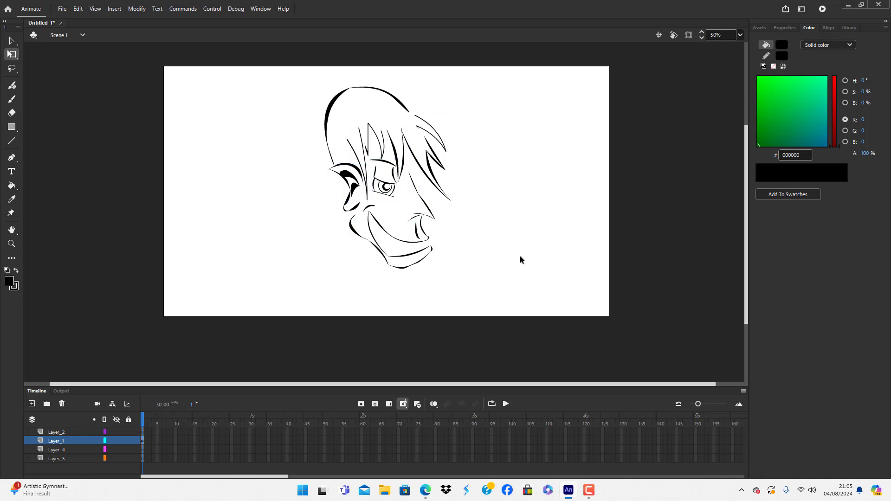